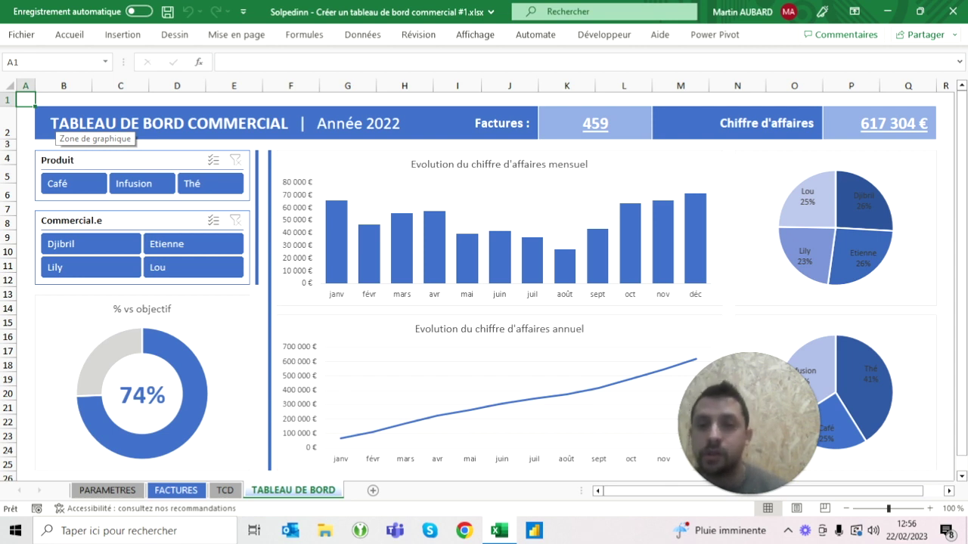
Glance at FACTURES, then filter the dashboard to Café, then Infusion, and clear the product filter
click(158, 493)
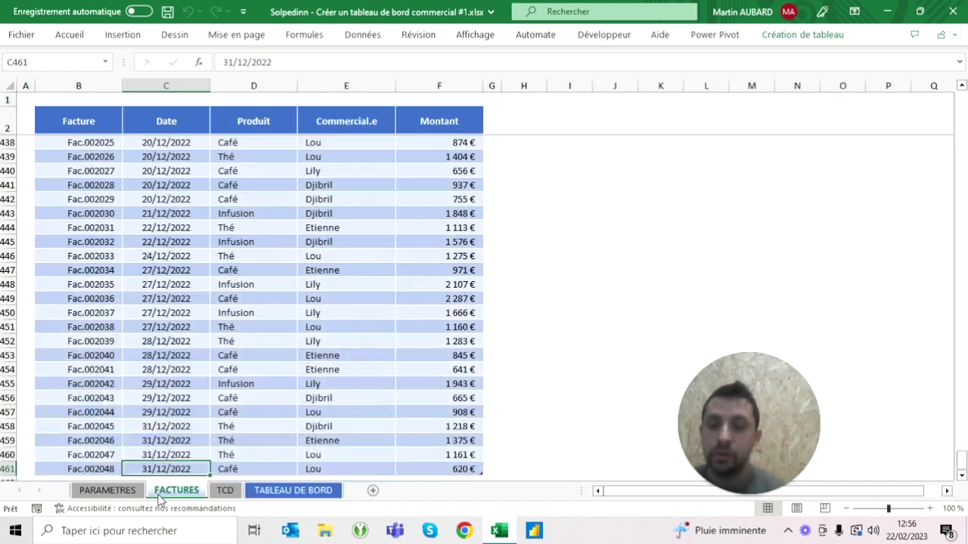
click(295, 492)
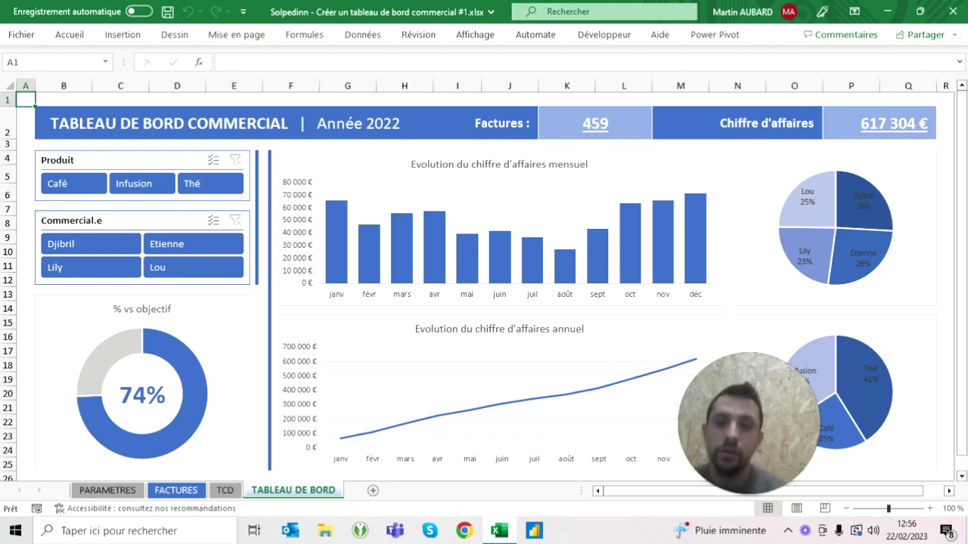
click(85, 192)
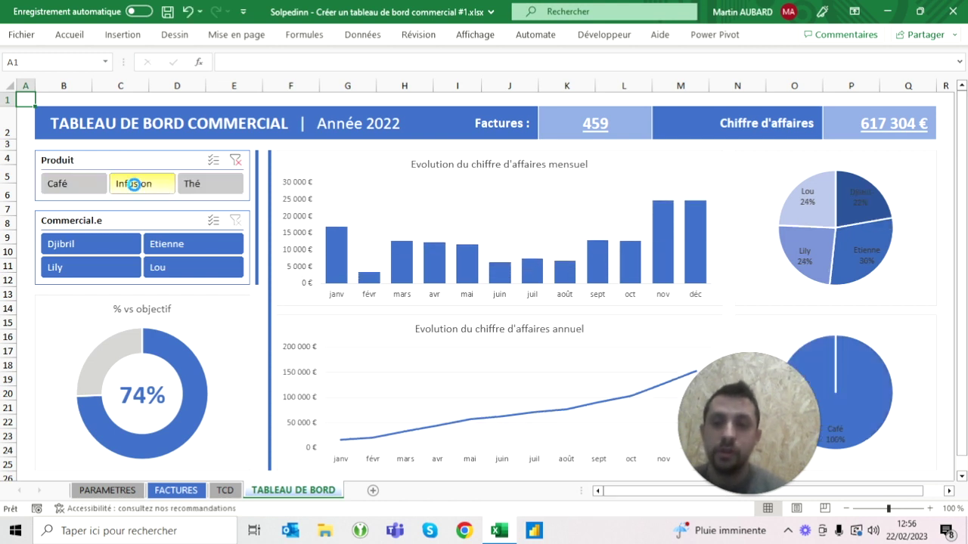
click(134, 183)
click(238, 161)
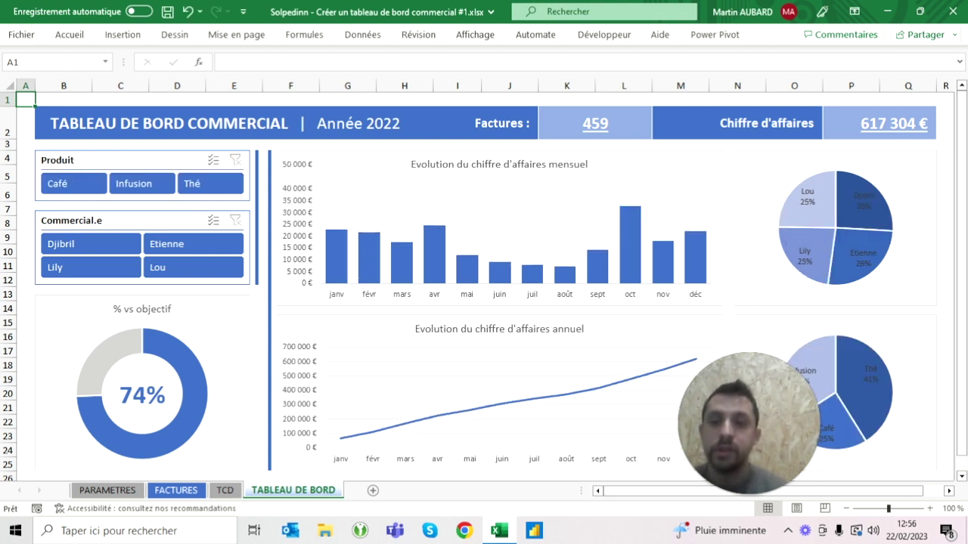
Filter the dashboard to Etienne's Café sales, then clear both the salesperson and product slicers
click(170, 248)
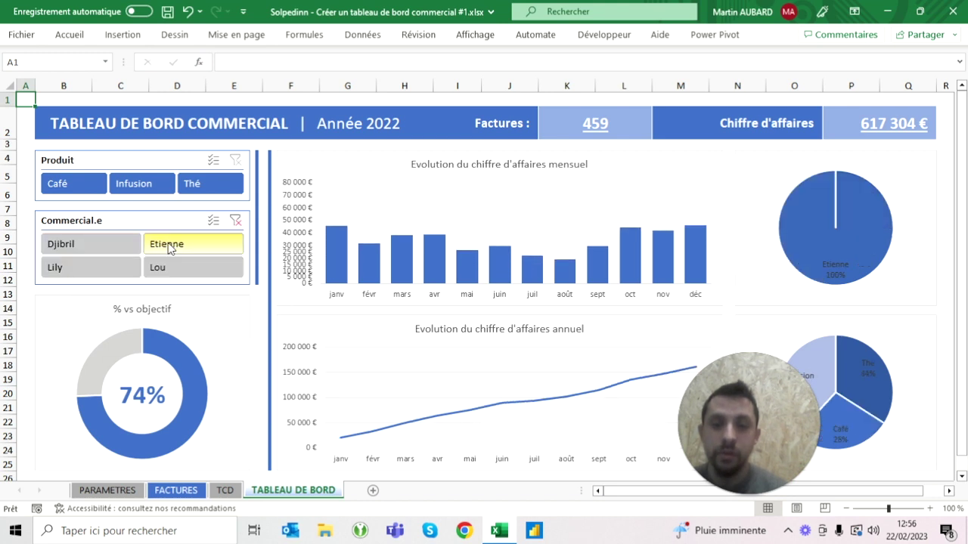
click(92, 188)
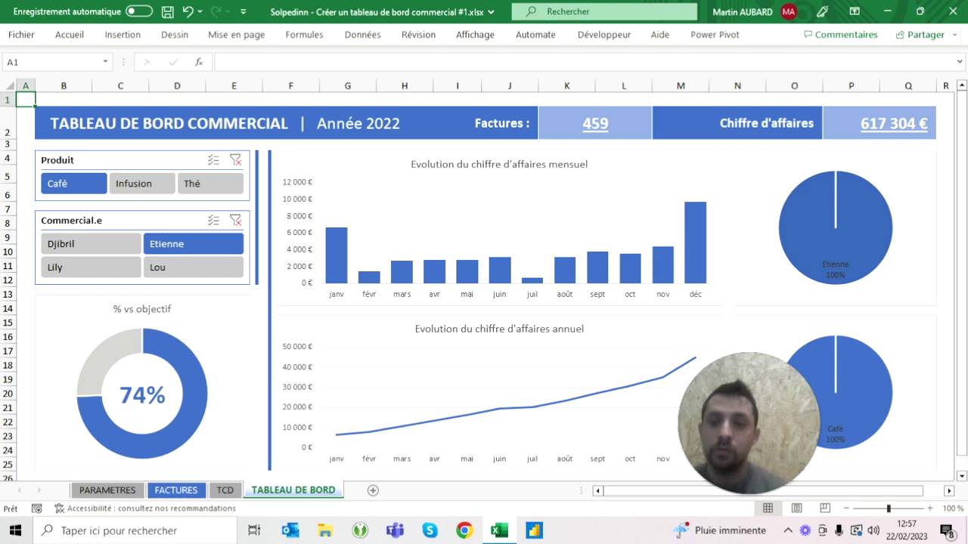
click(235, 220)
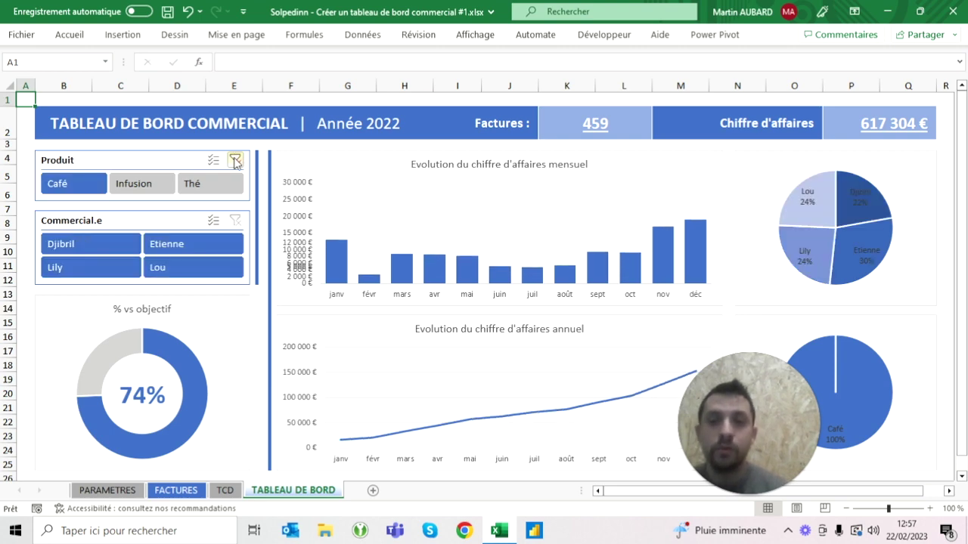
click(235, 160)
Check FACTURES and the dashboard once more, then open the TCD pivot table sheet
click(177, 489)
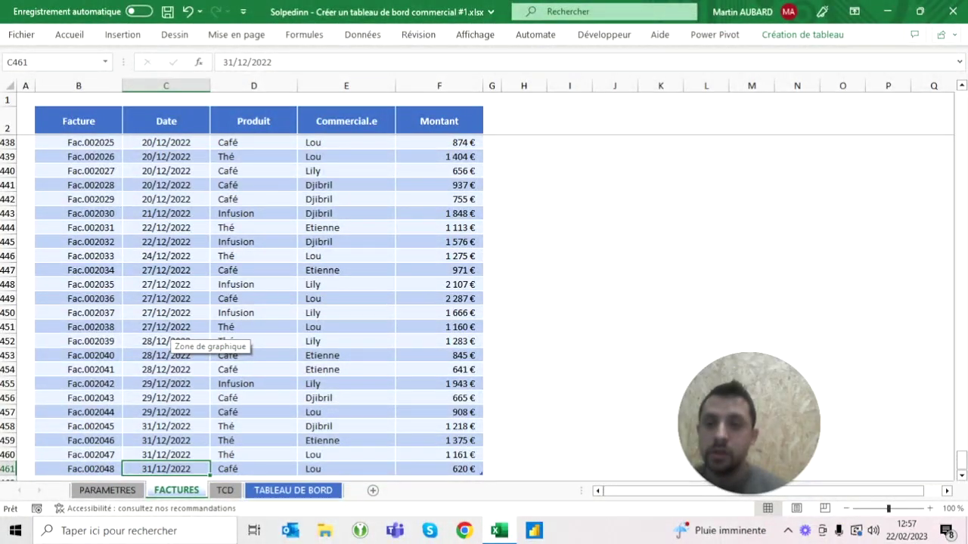
click(294, 490)
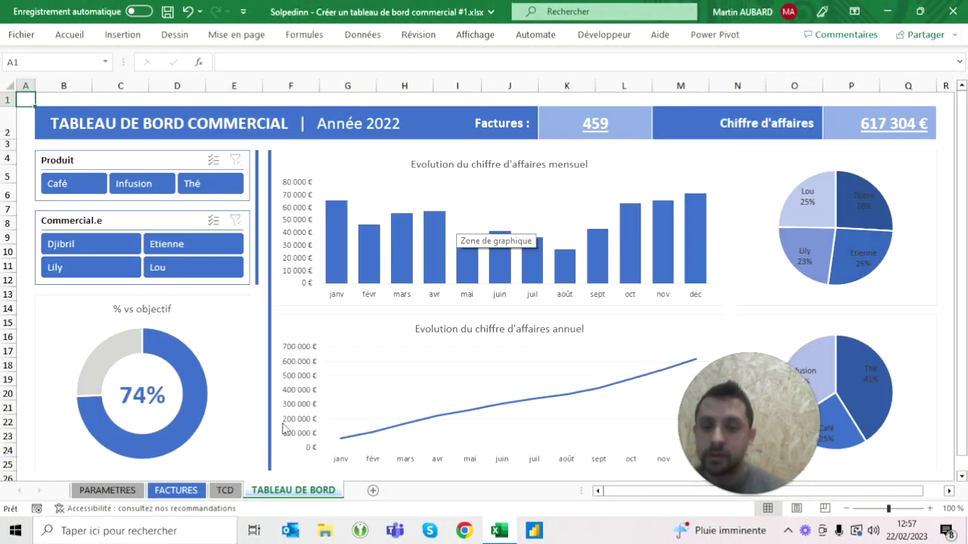
click(217, 491)
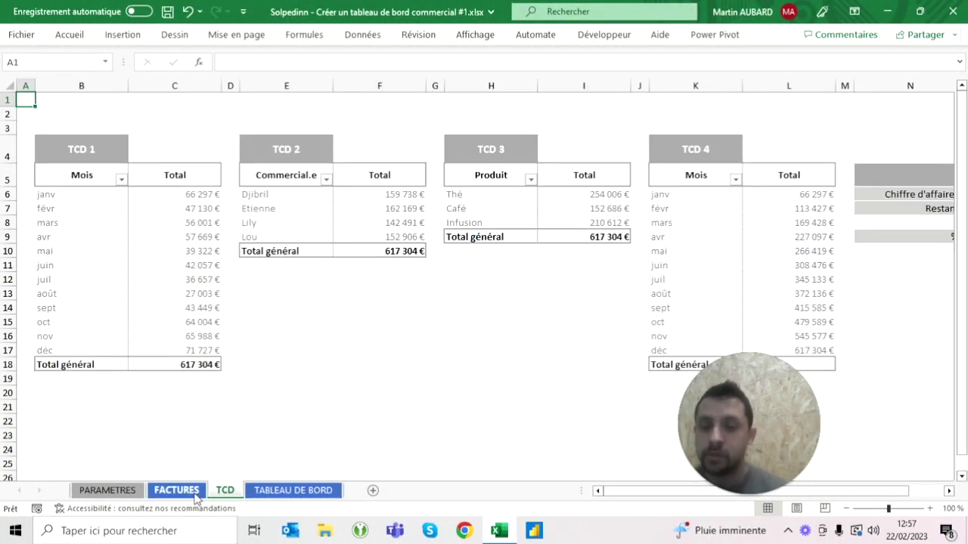
Jump to the last FACTURES invoice, Fac.002048 of 31/12/2022, then return to the dashboard
click(185, 490)
key(Left)
key(ctrl+Down)
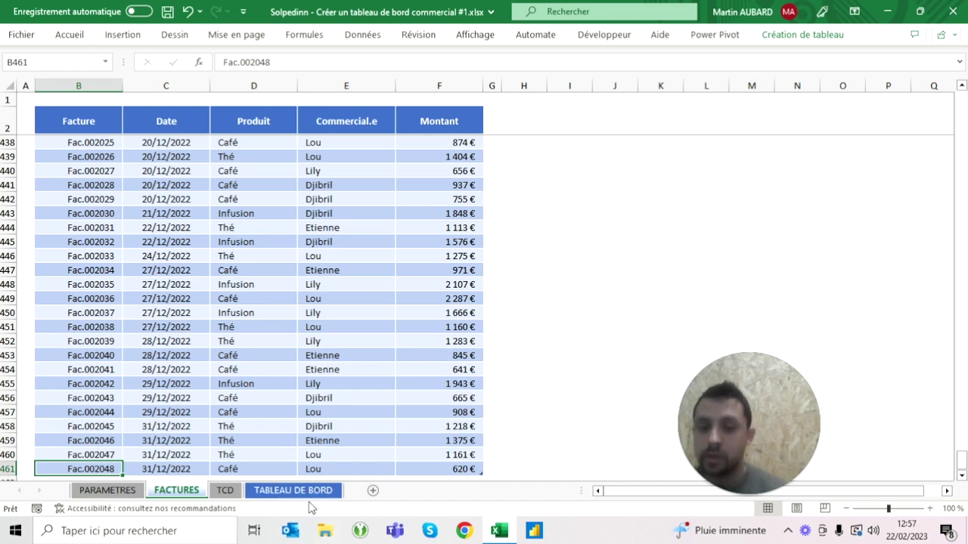
click(294, 489)
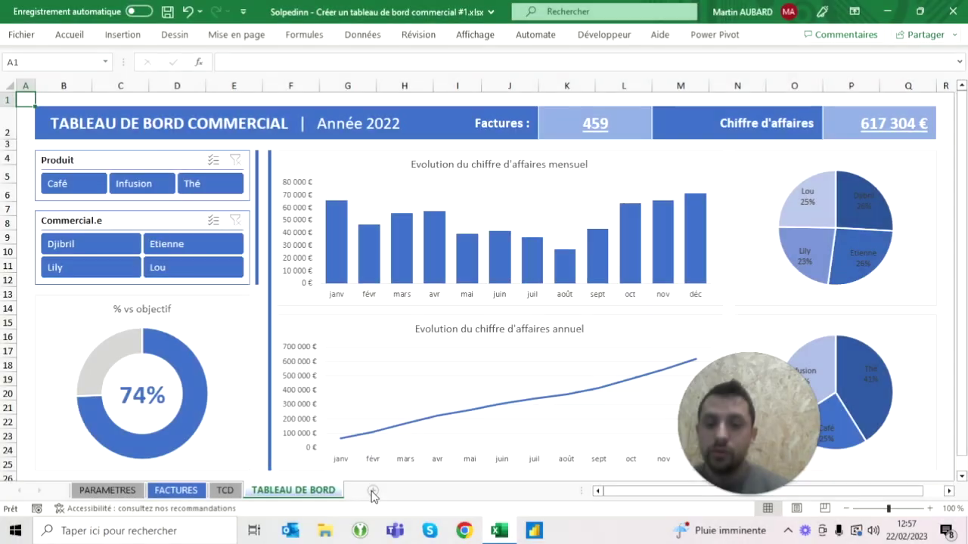
Add sheet Feuil1, check the 400 000 € objective in PARAMETRES C4, then return to FACTURES' first invoice
click(372, 491)
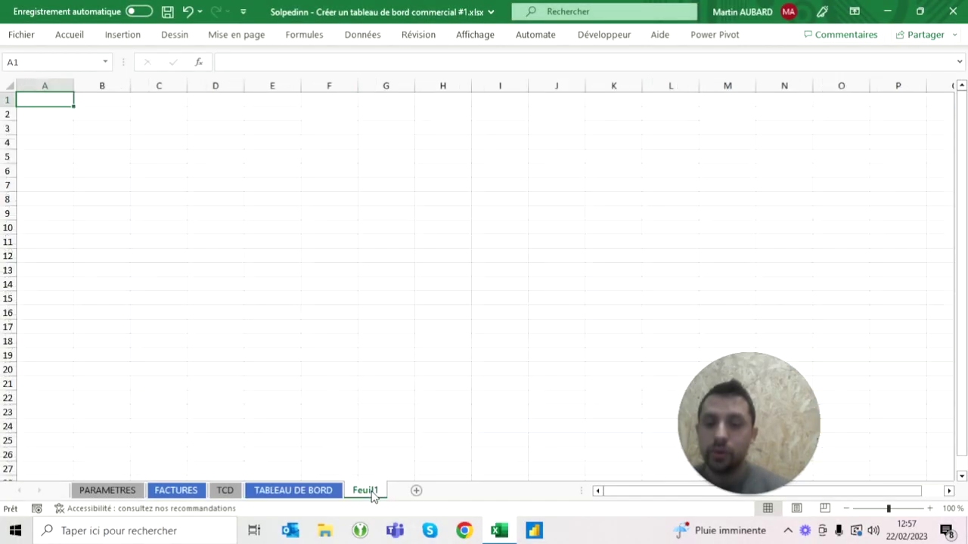
click(192, 493)
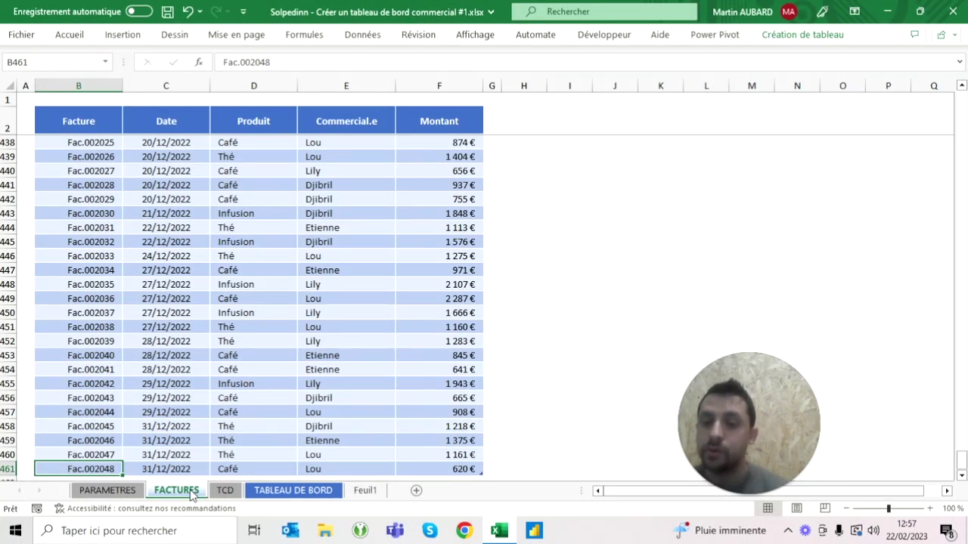
click(125, 493)
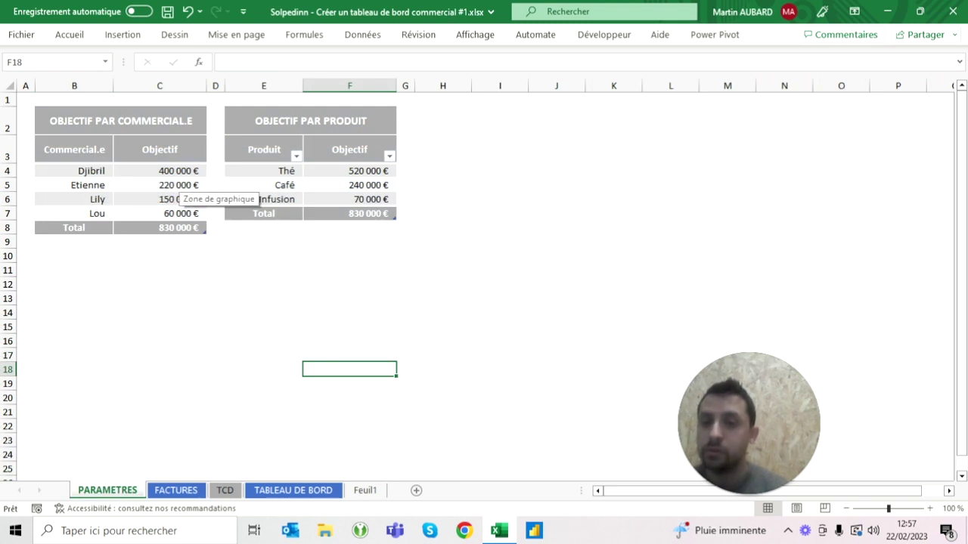
click(178, 171)
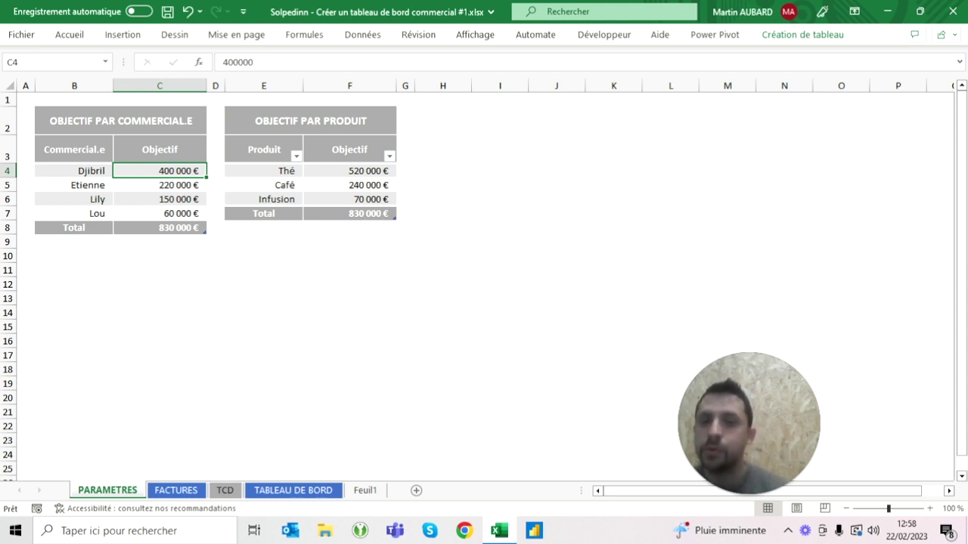
click(186, 498)
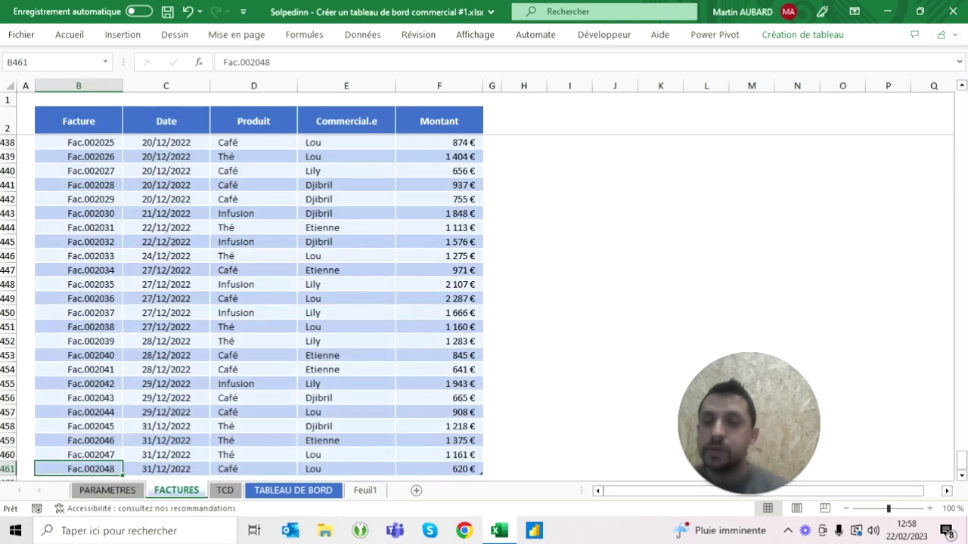
key(ctrl+Up)
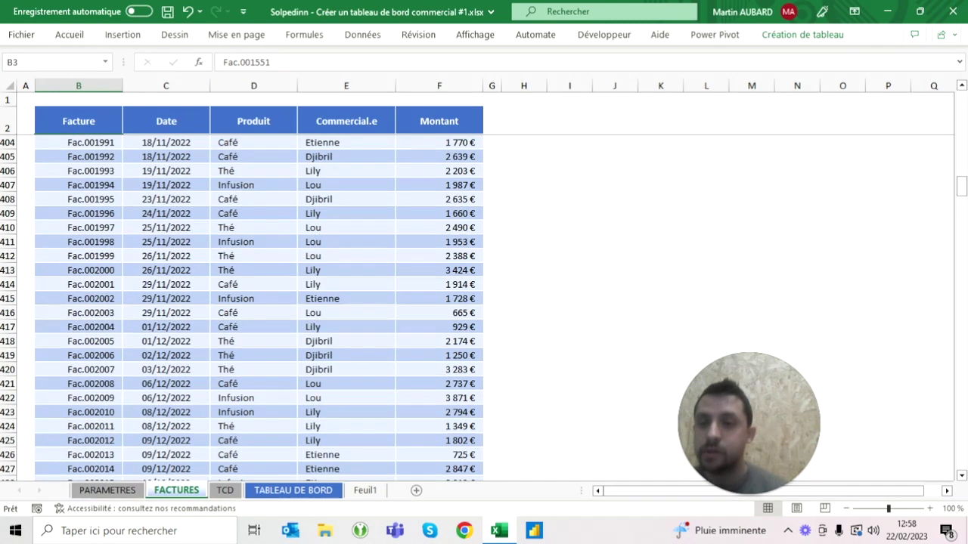
Turn the Tab_Factures header filter buttons on and back off in Création de tableau
click(802, 34)
click(76, 35)
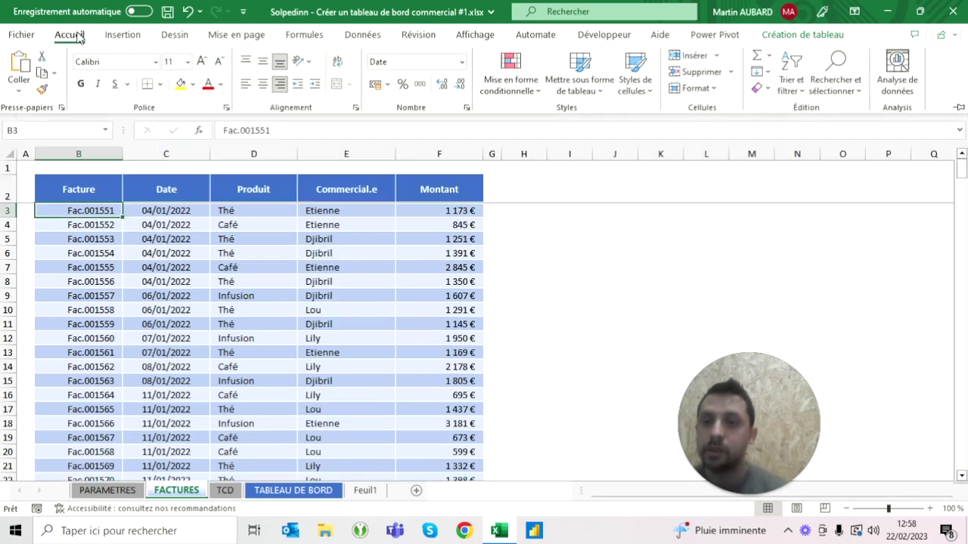
click(802, 35)
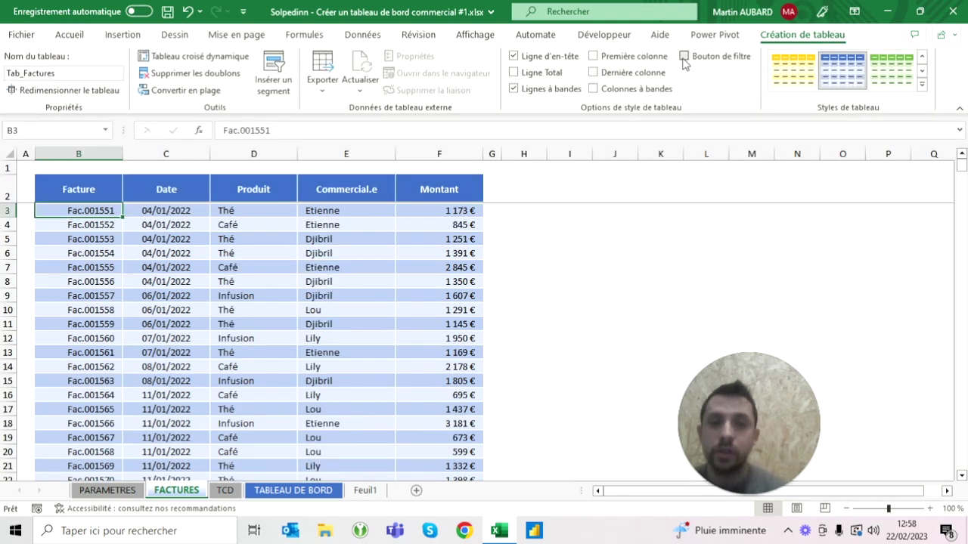
click(683, 56)
click(684, 57)
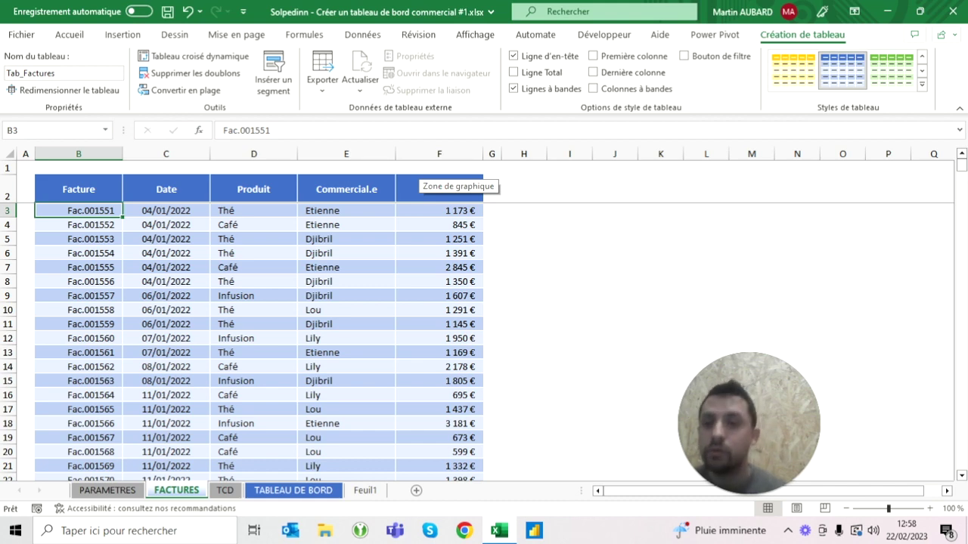
Inspect the Facture, Date and Produit headers, then return to the dashboard with the ribbon collapsed
click(523, 189)
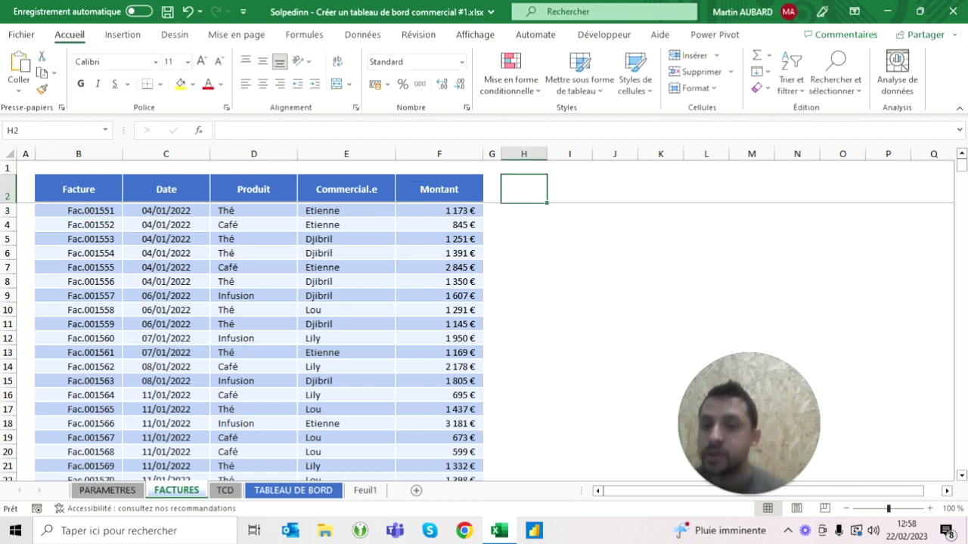
click(79, 189)
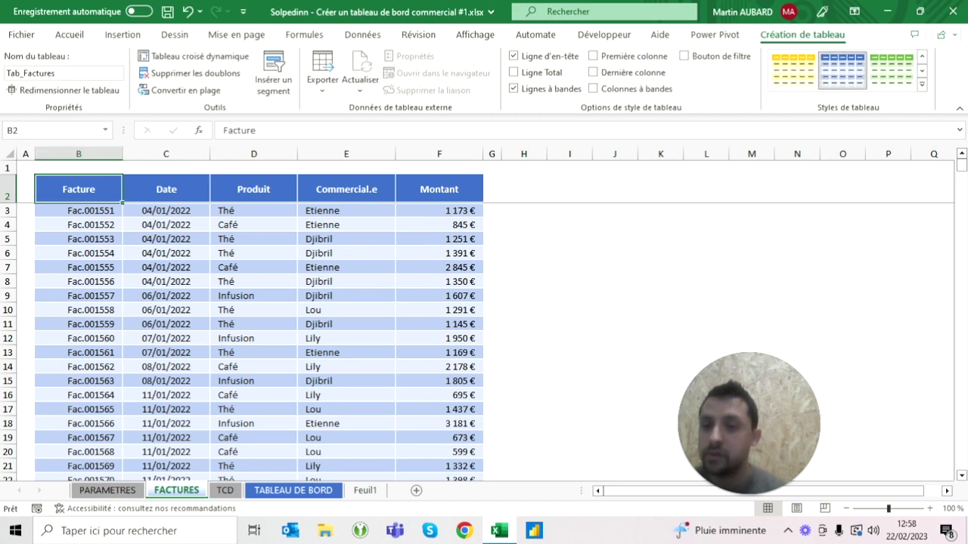
click(167, 189)
click(253, 189)
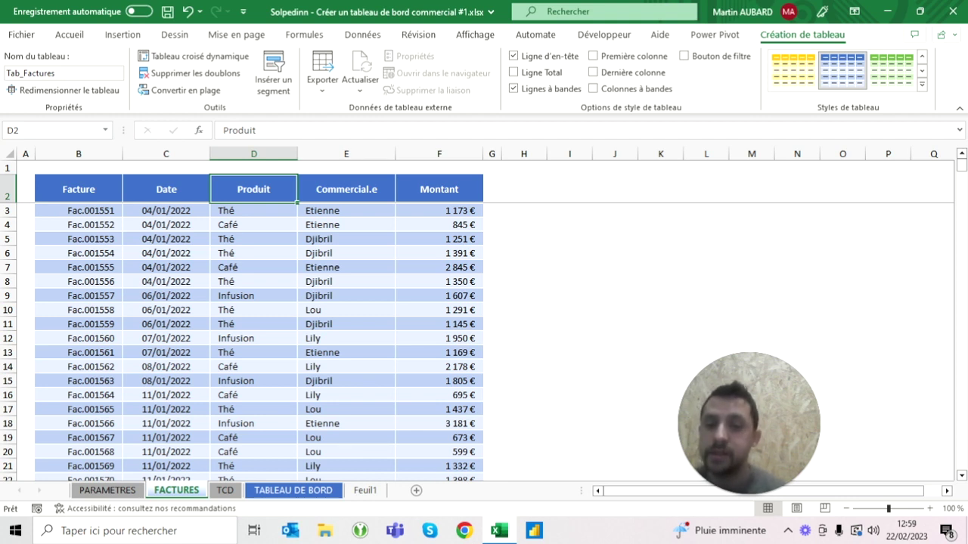
click(293, 490)
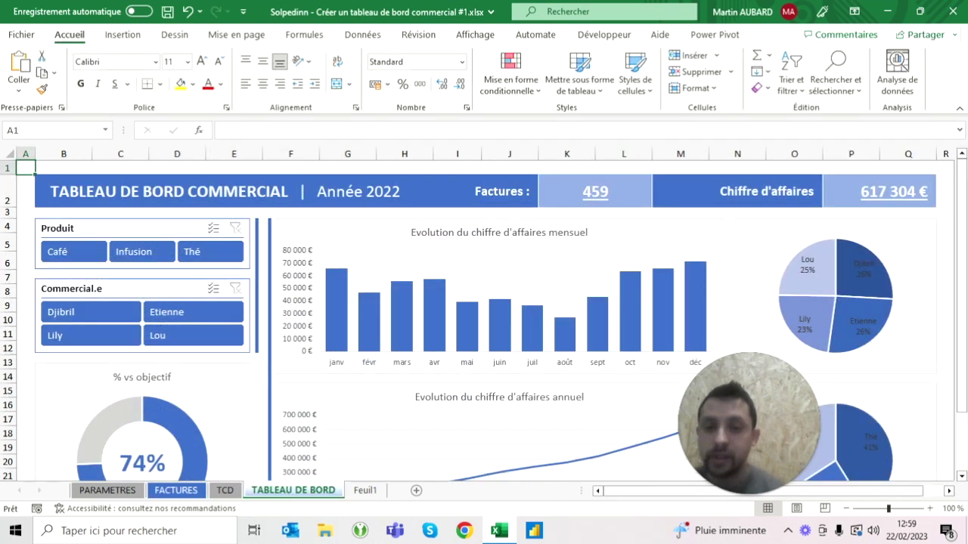
double_click(78, 39)
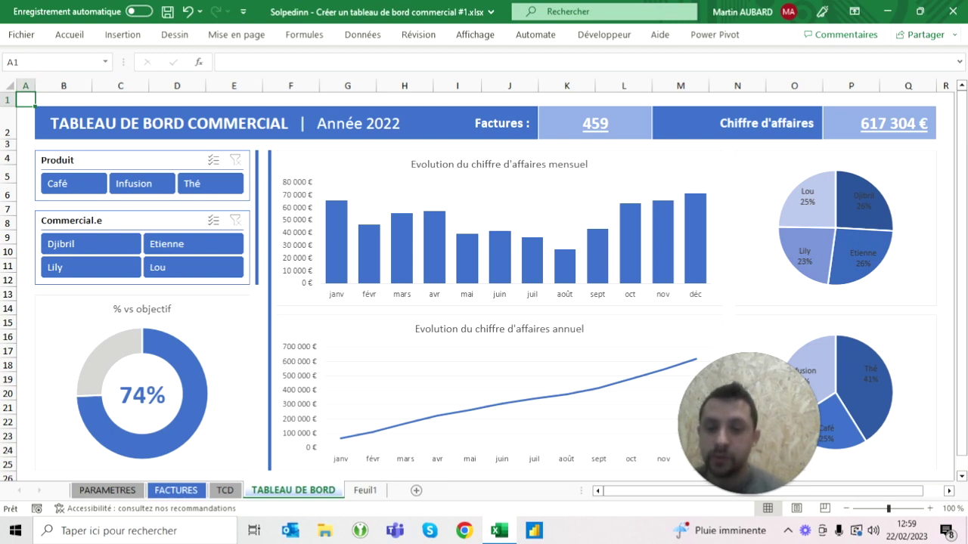
Paste the dashboard screenshot at Feuil1 cell I2 and set its height to 10 cm
click(368, 491)
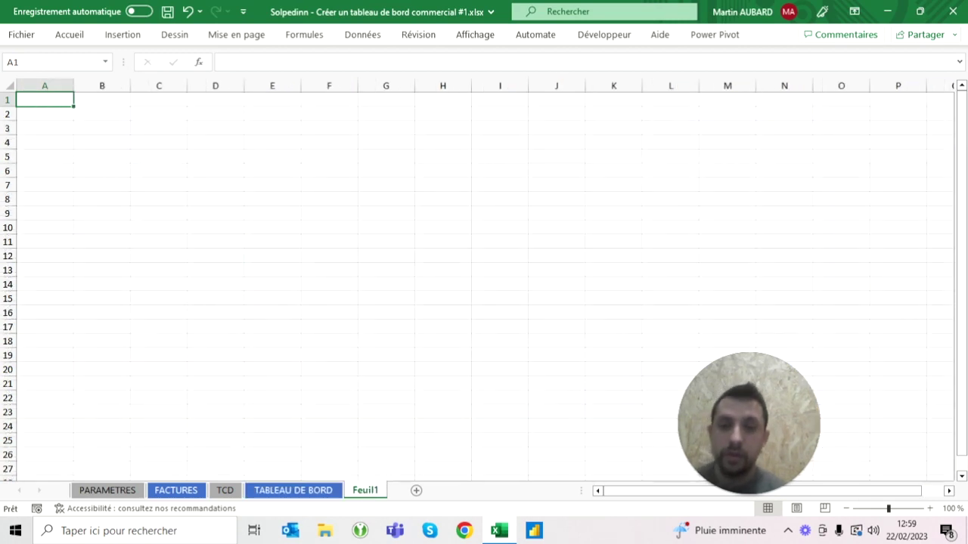
click(500, 114)
key(ctrl+v)
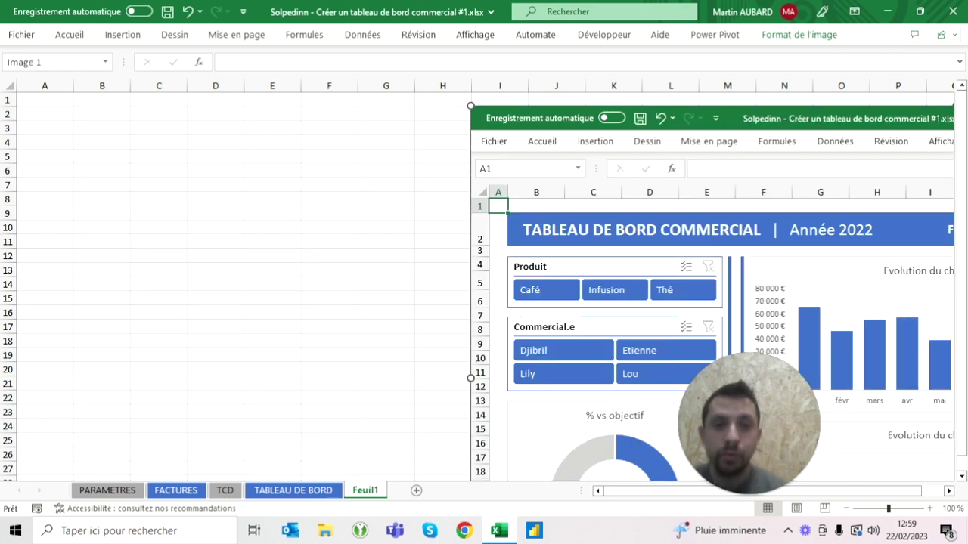
click(822, 39)
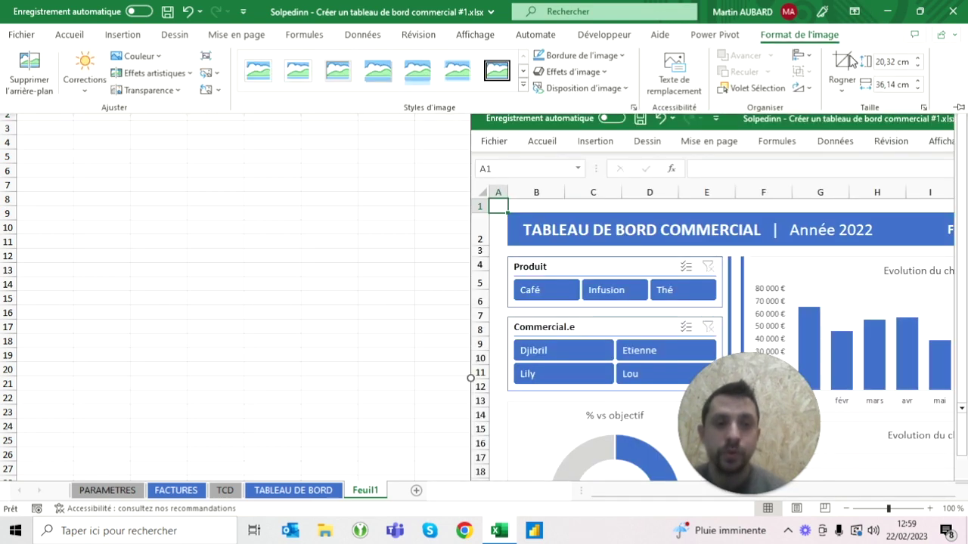
click(892, 61)
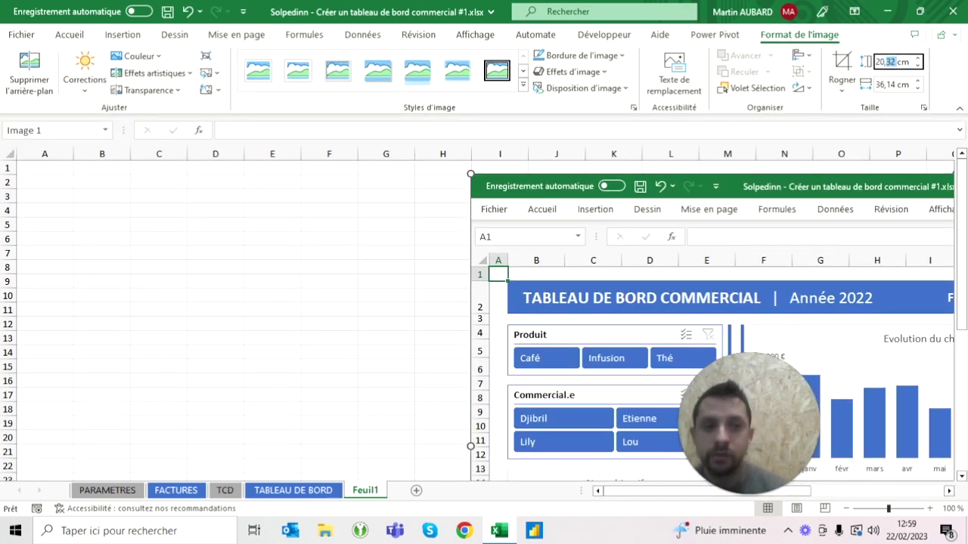
text(10)
key(Return)
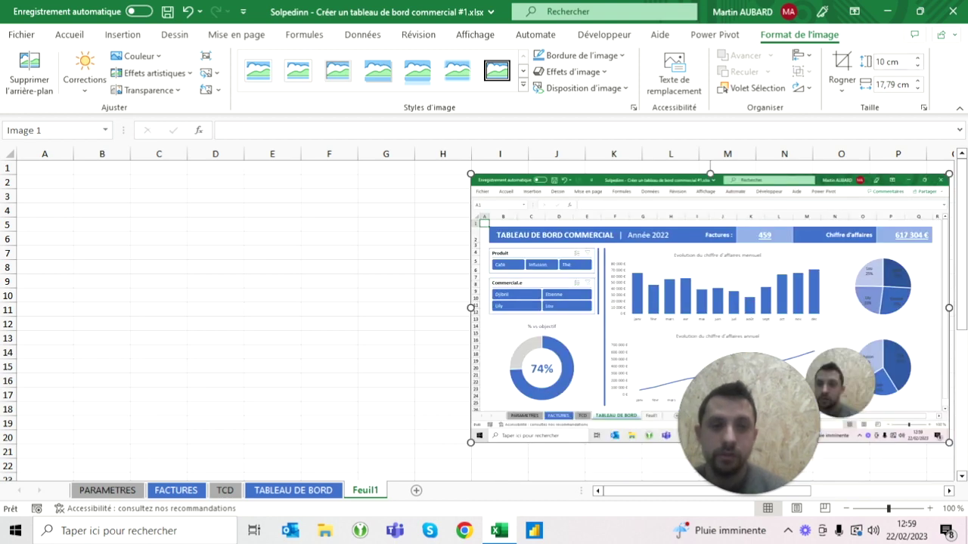
click(329, 266)
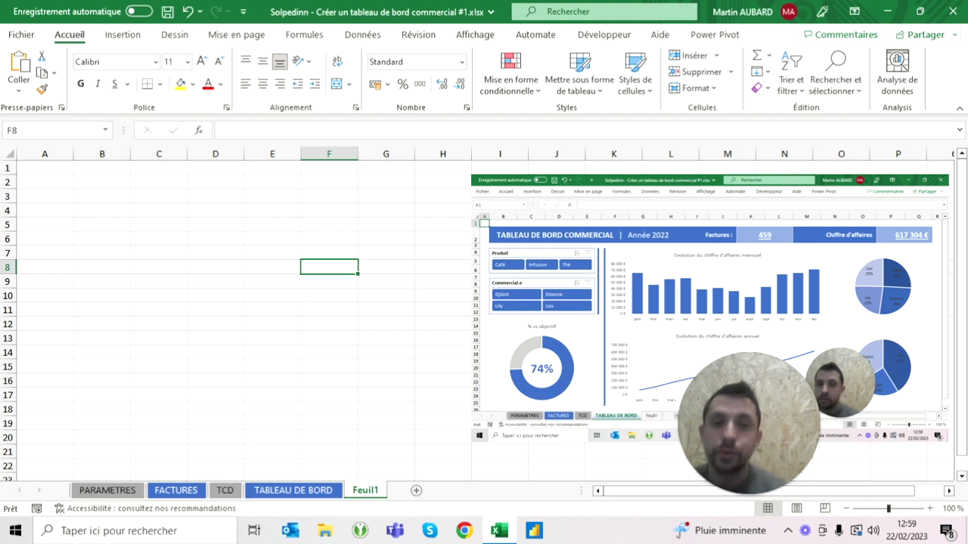
Reduce the dashboard image height further to 8 cm
click(725, 408)
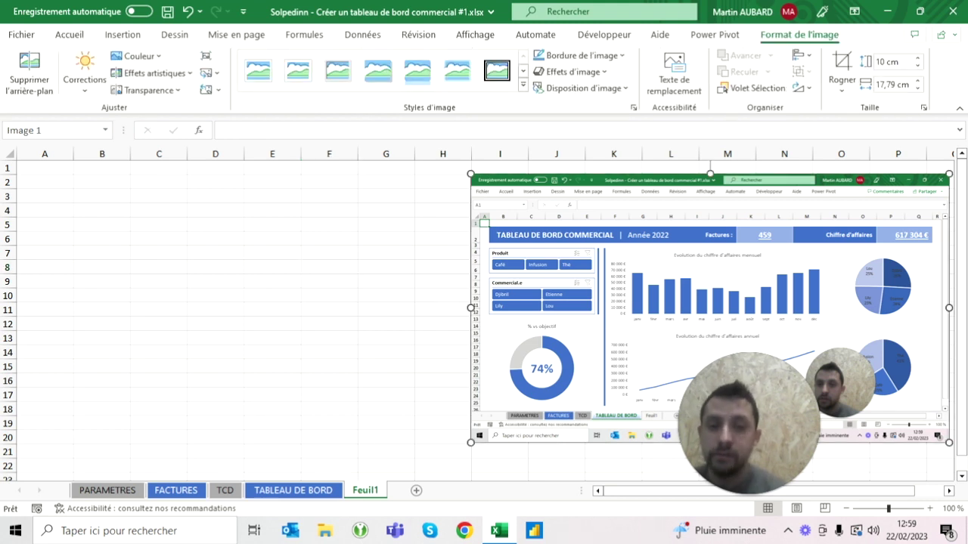
click(892, 61)
text(8)
key(Return)
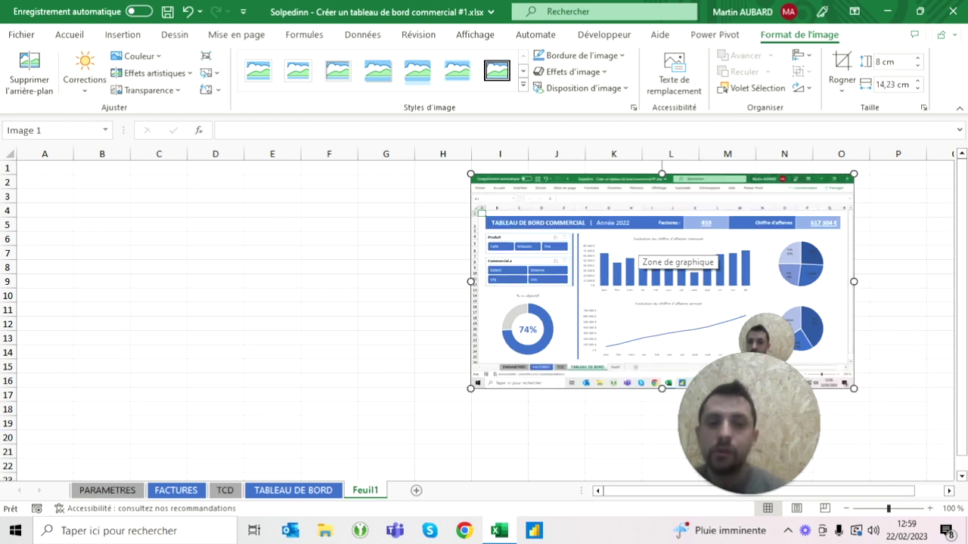
click(329, 239)
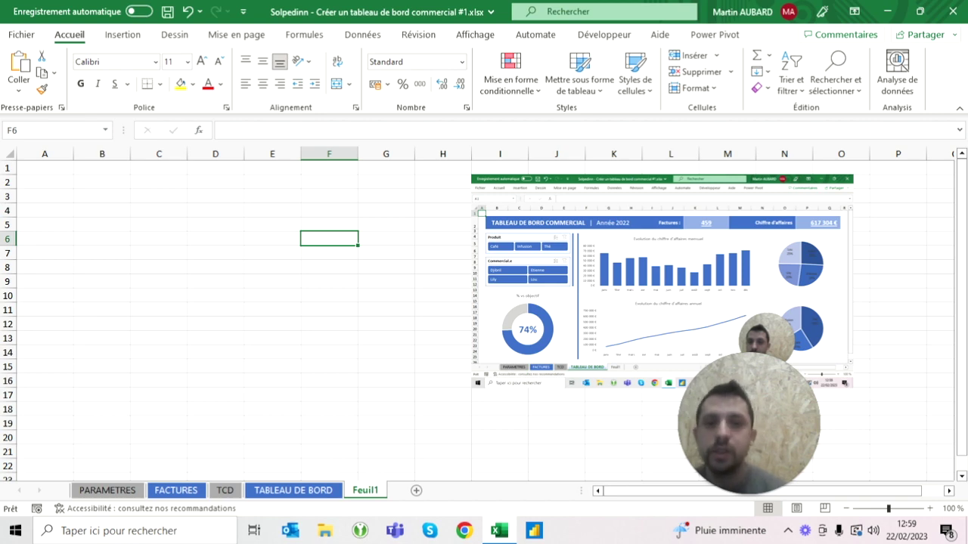
click(216, 224)
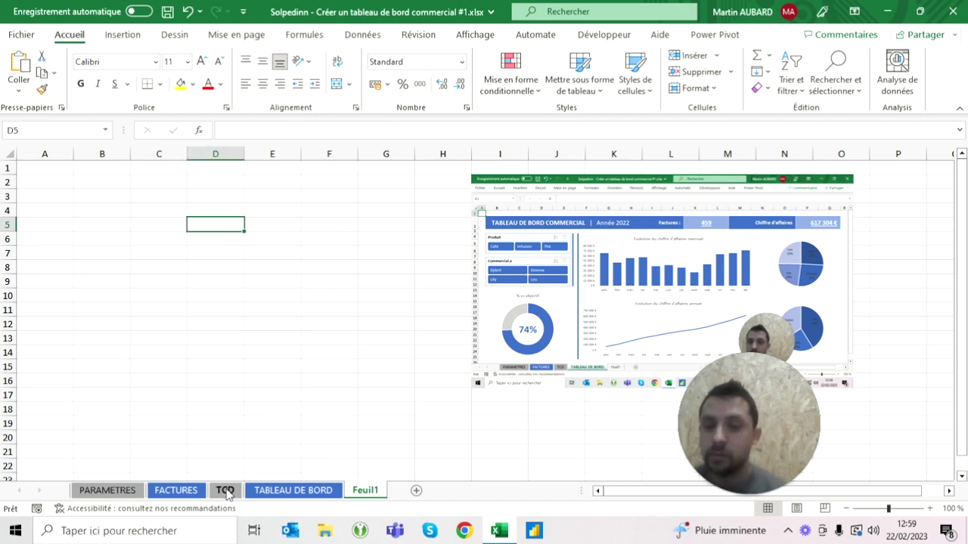
Select the whole FACTURES invoice table and start a new pivot table from it
click(176, 489)
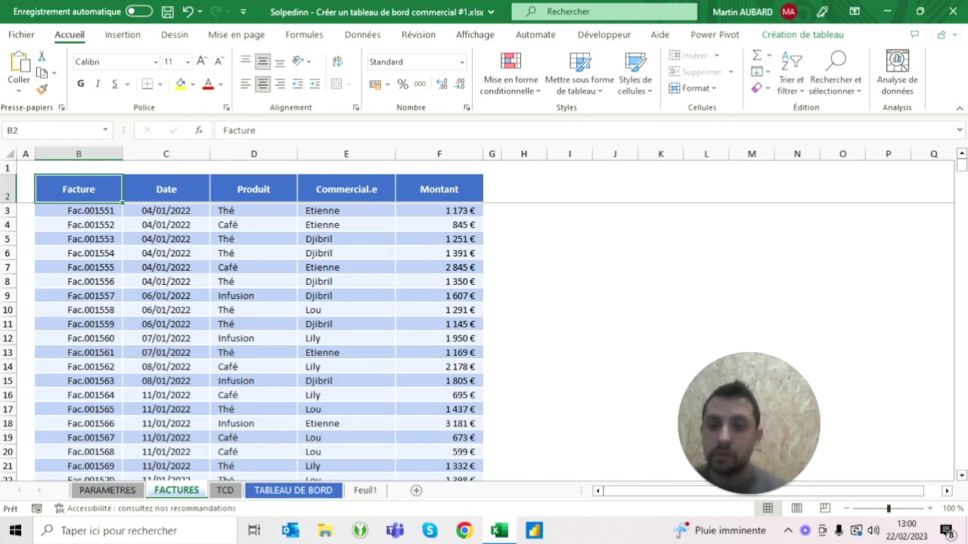
key(ctrl+shift+End)
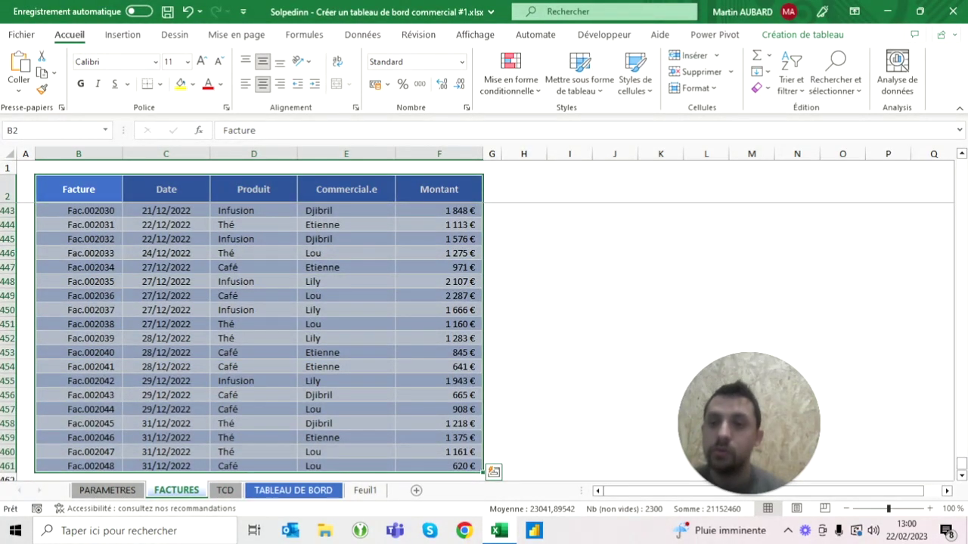
click(79, 189)
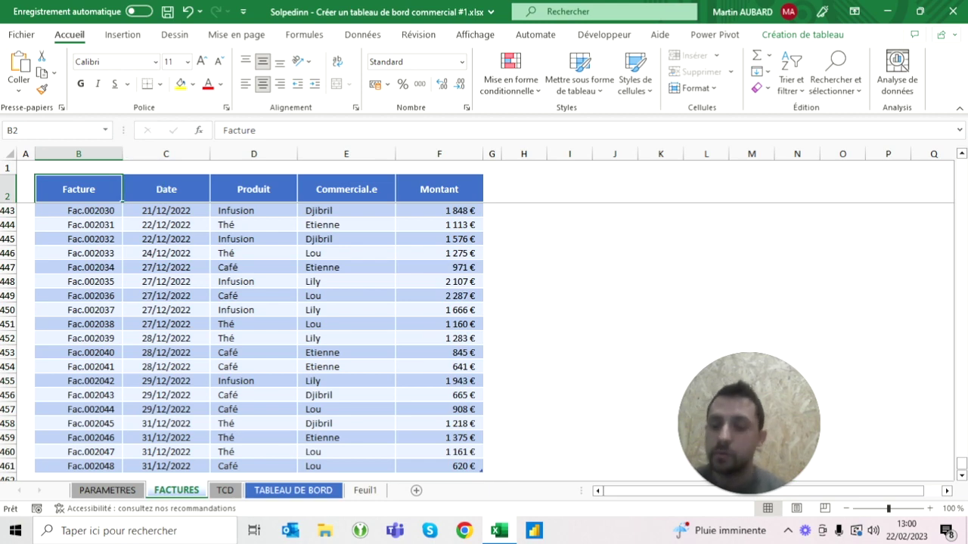
key(ctrl+shift+End)
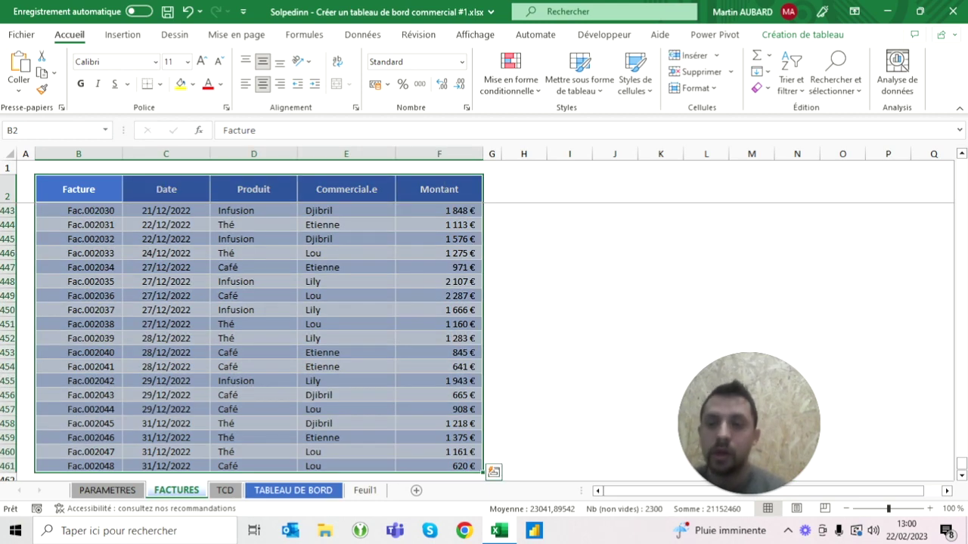
click(123, 35)
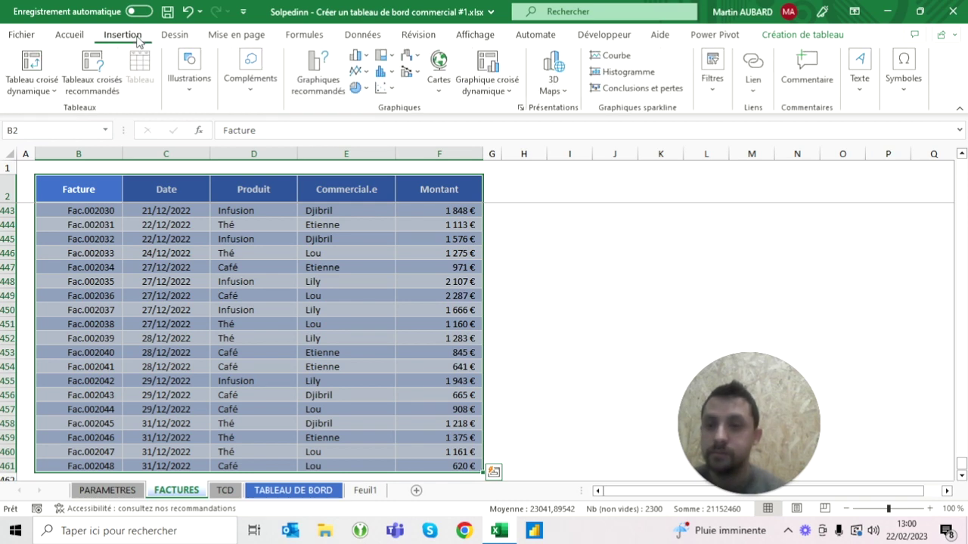
click(37, 66)
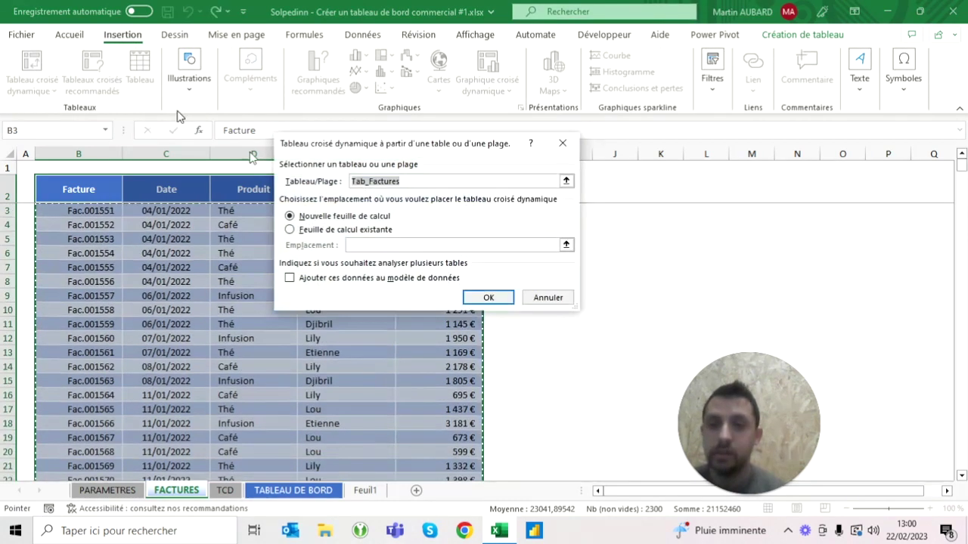
Place the pivot table on existing sheet Feuil1 at cell B6 and confirm
click(337, 231)
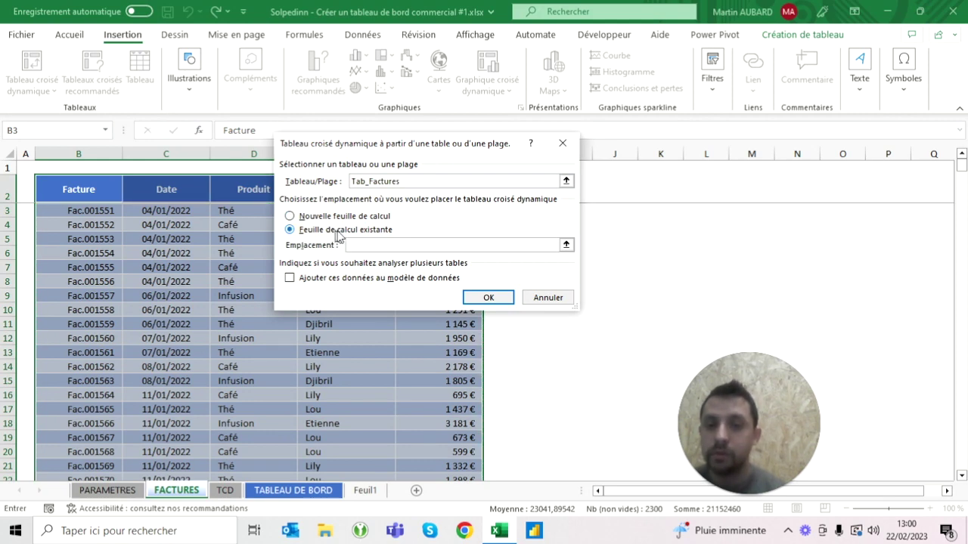
click(365, 491)
click(102, 210)
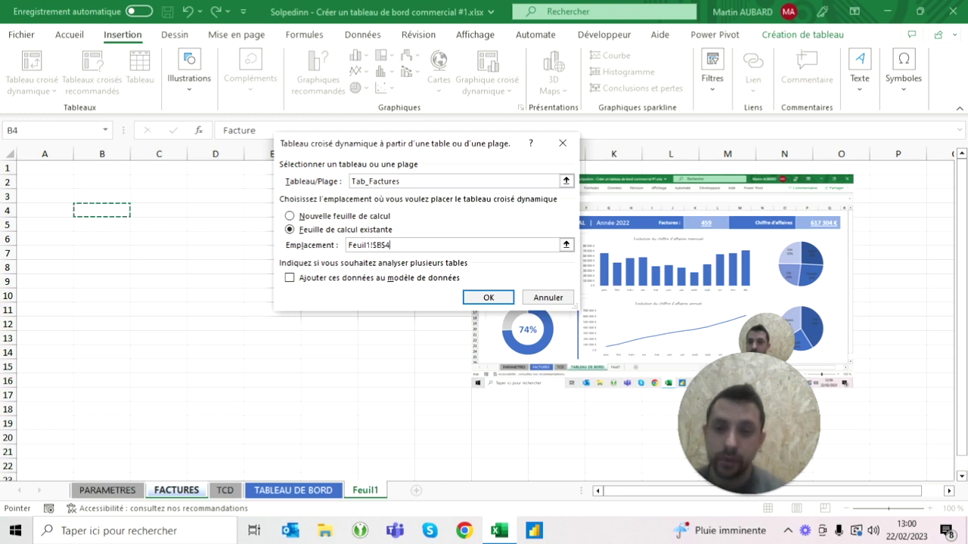
click(102, 225)
click(102, 239)
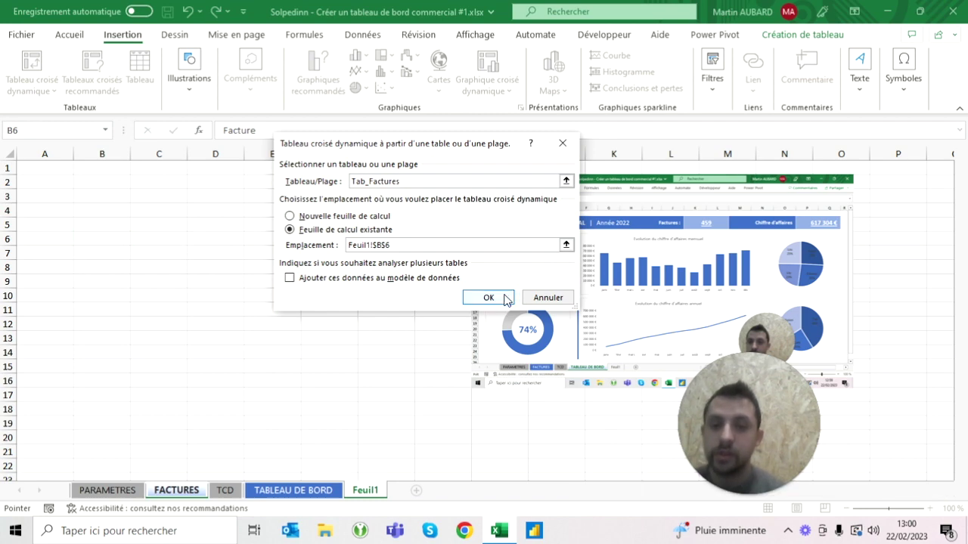
click(488, 298)
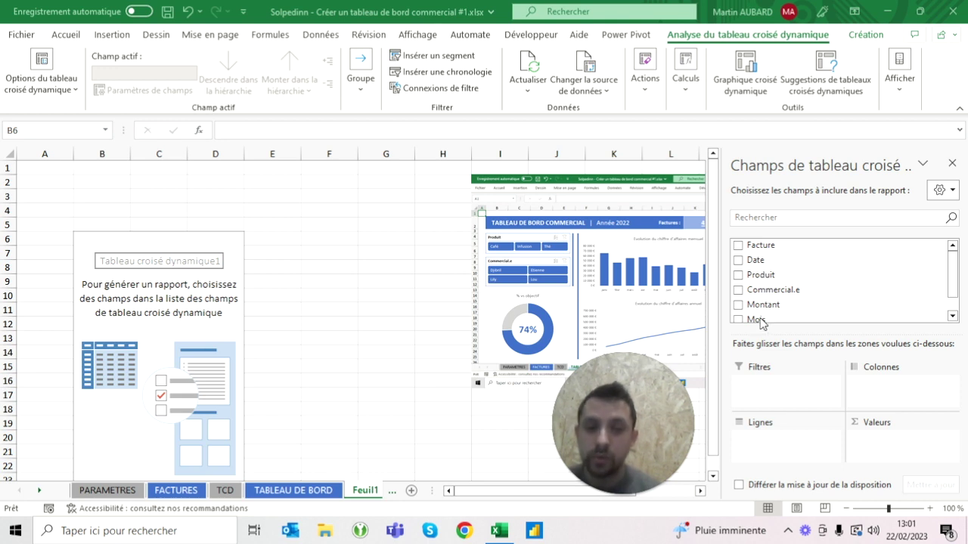
Lay out the pivot with Mois as rows and summed Montant as values, then return to FACTURES
scroll(754, 303, down, 1)
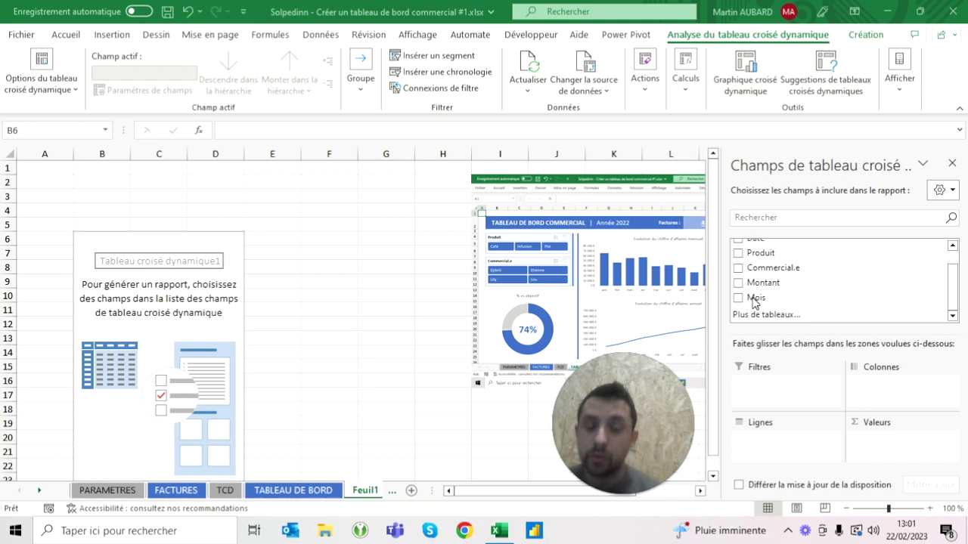
scroll(759, 253, up, 1)
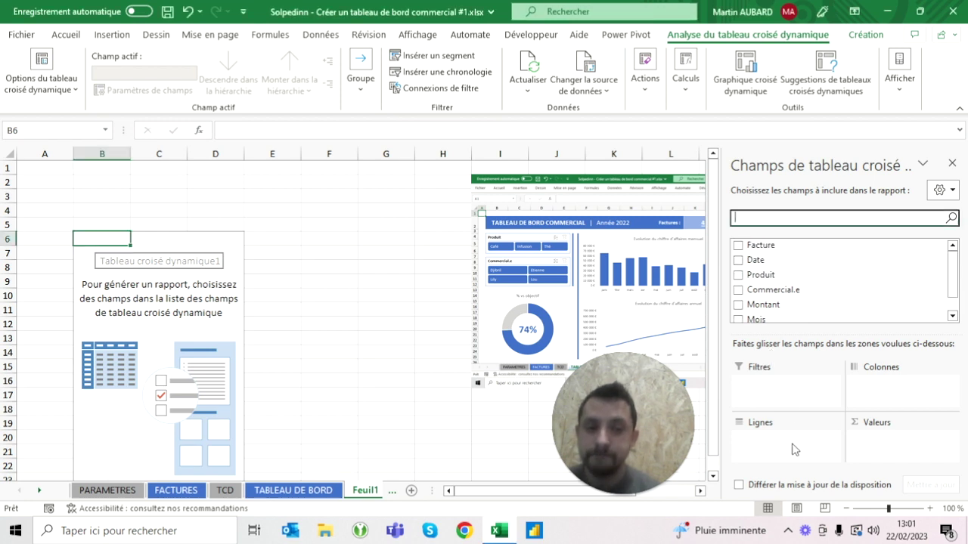
click(739, 262)
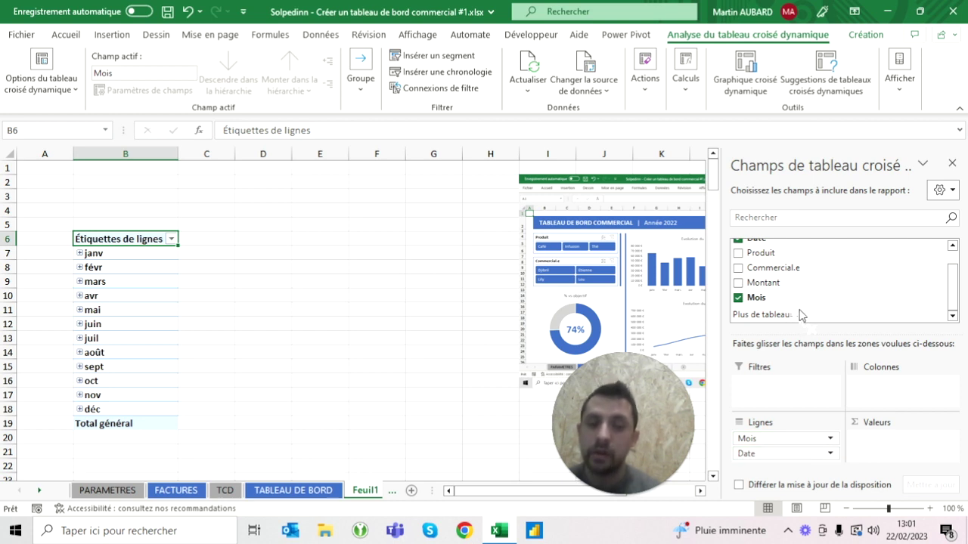
drag(803, 316, 803, 317)
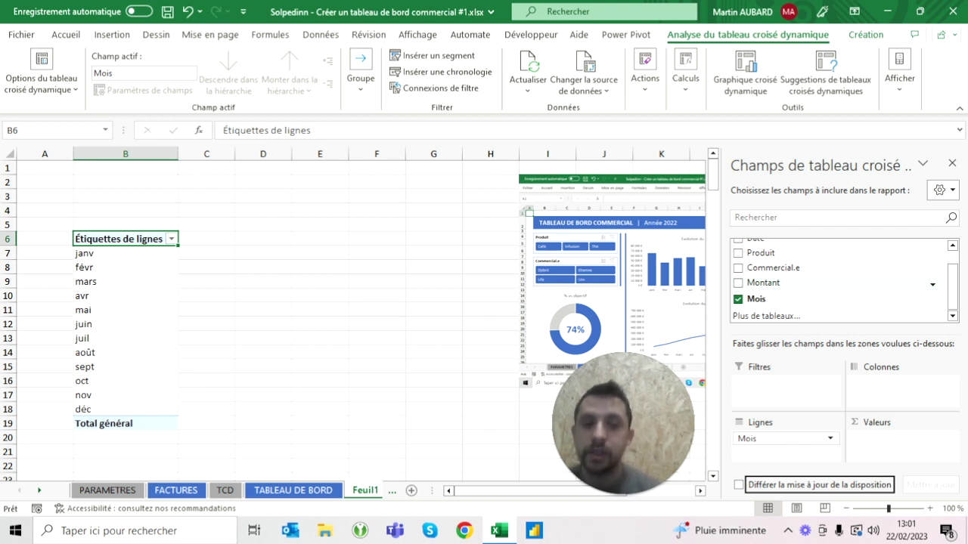
drag(764, 283, 892, 446)
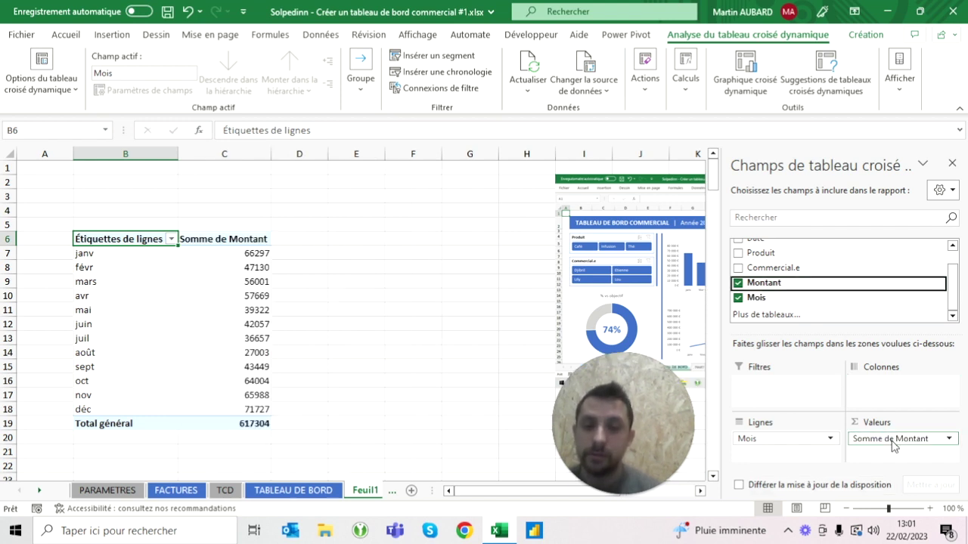
click(176, 490)
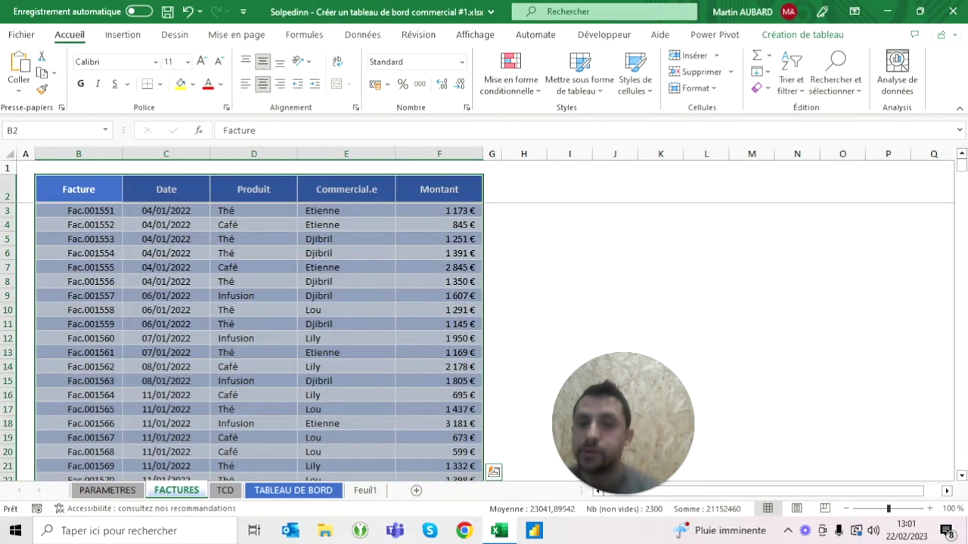
Select the Montant column from F3 down, confirm its 617 304 € sum, and return to Feuil1
click(438, 189)
click(439, 210)
key(ctrl+shift+Down)
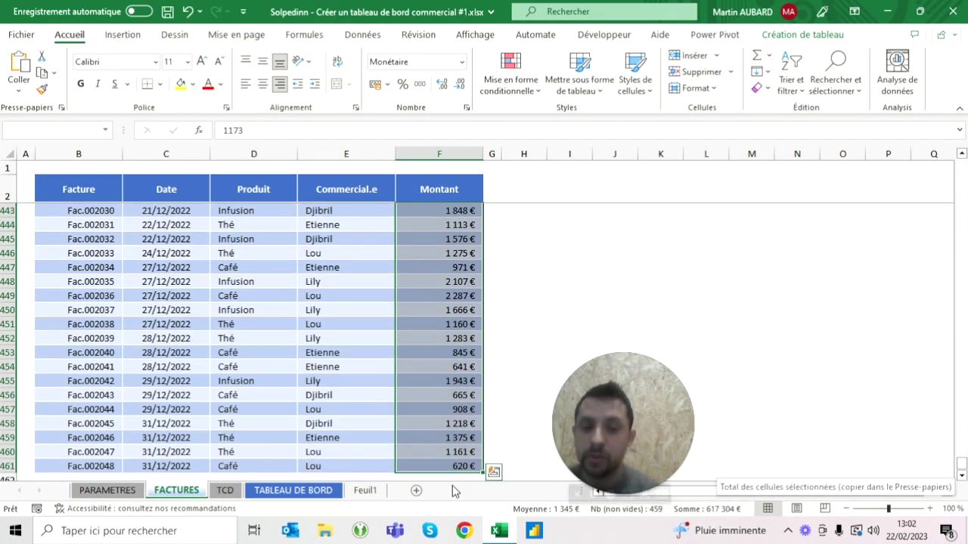
mouse_move(663, 513)
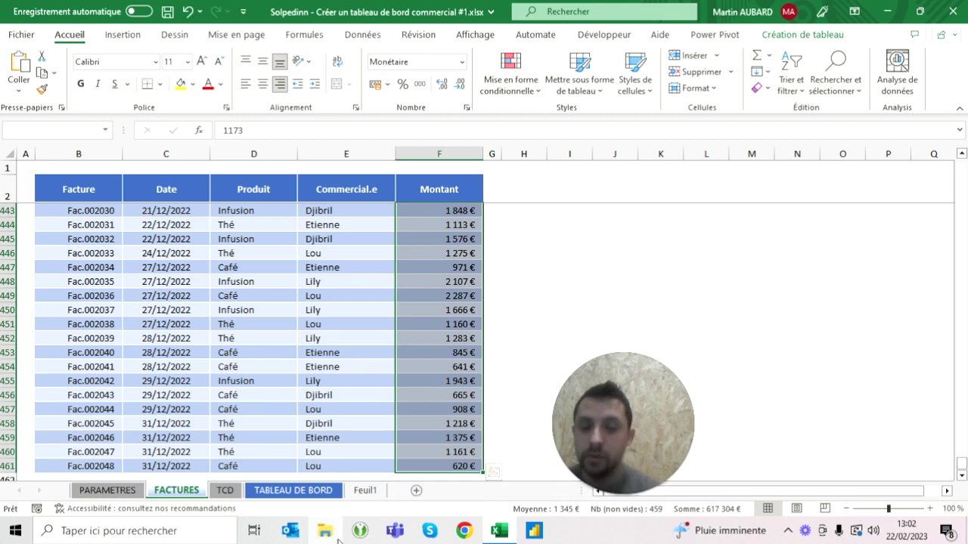
click(365, 490)
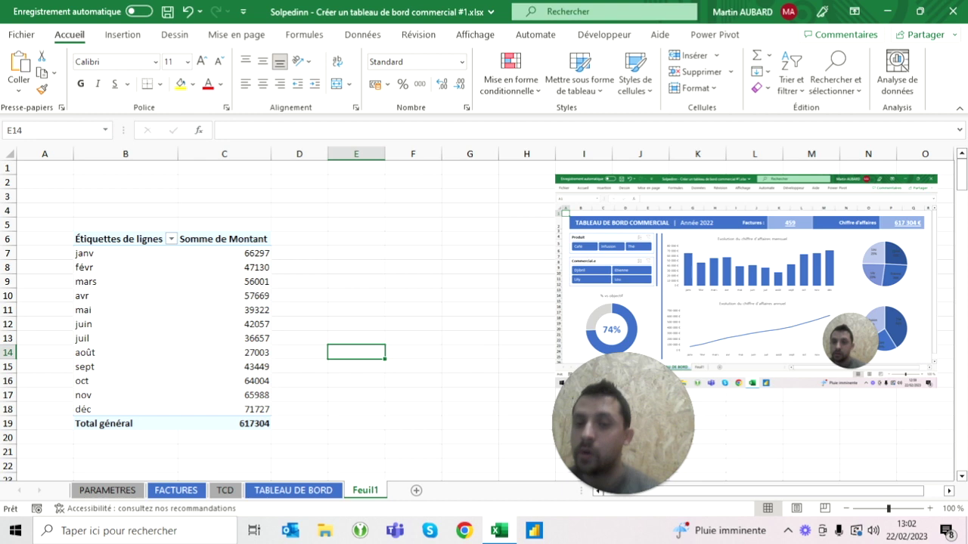
Apply solid blue data bars to the monthly totals janv to déc in C7:C18
click(241, 255)
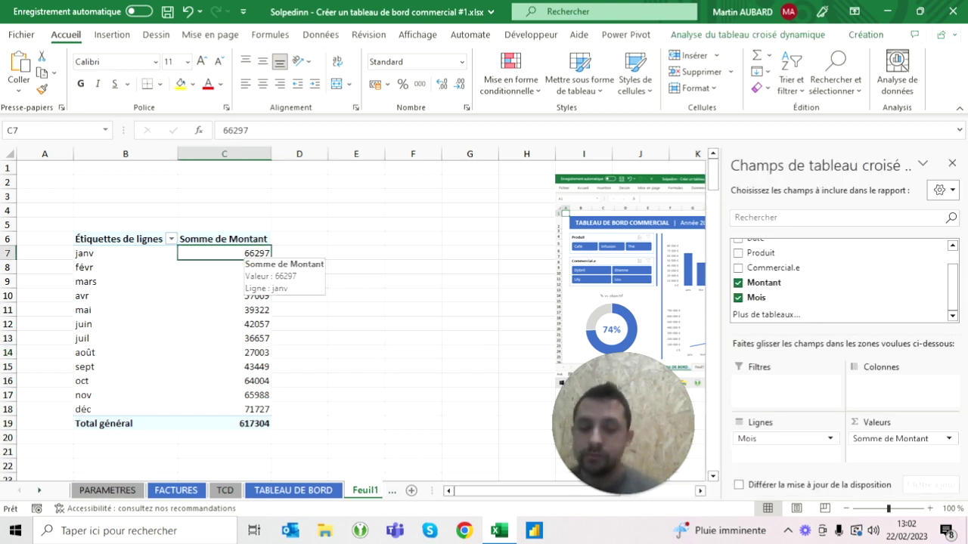
mouse_move(240, 255)
mouse_down()
mouse_move(242, 424)
mouse_move(242, 409)
mouse_up()
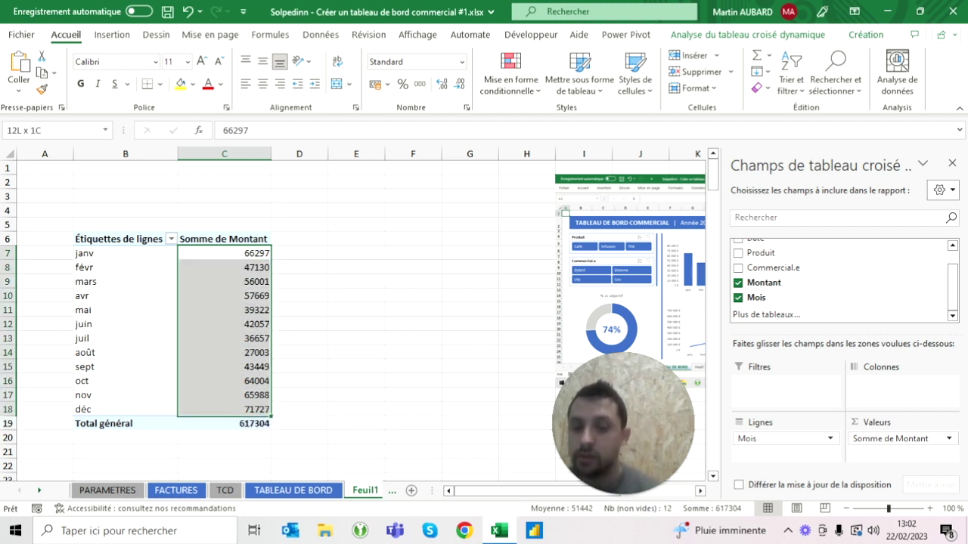
click(513, 90)
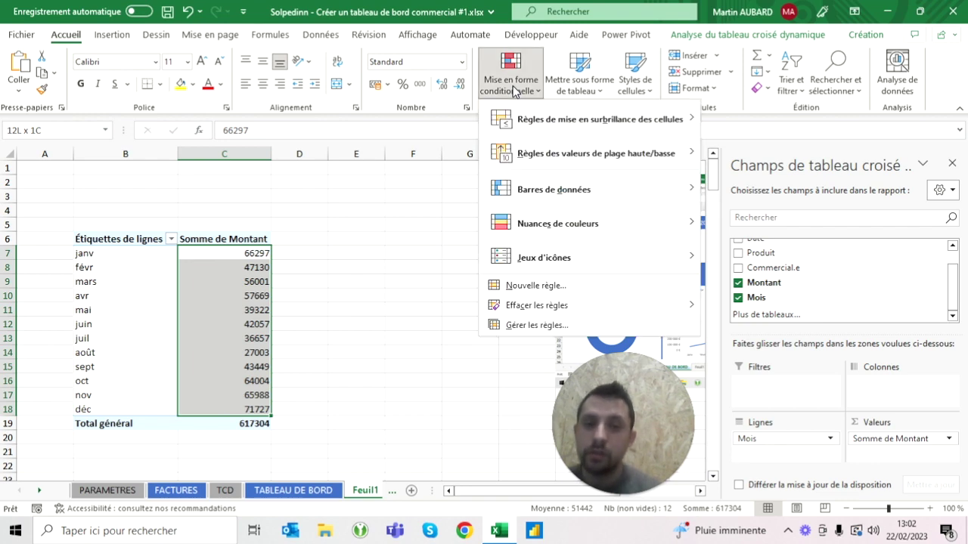
mouse_move(566, 190)
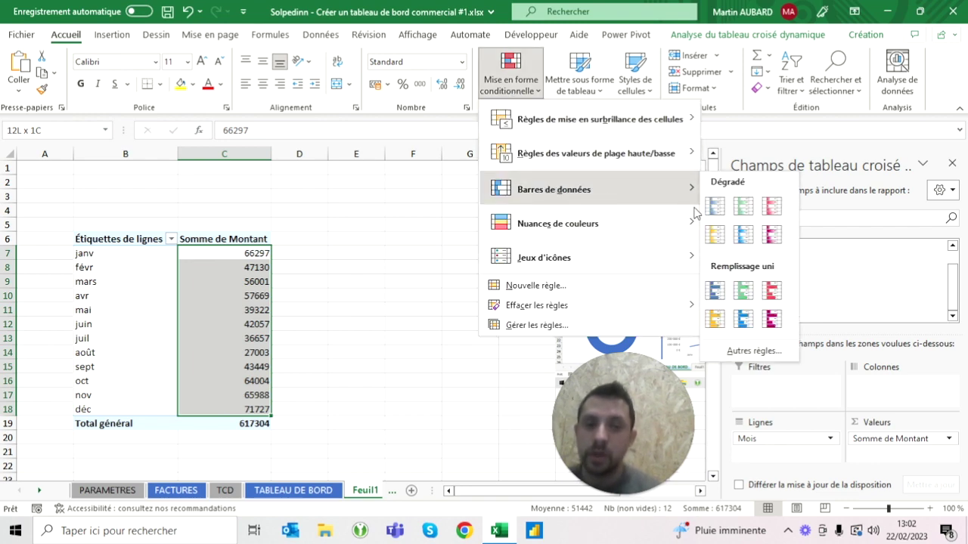
click(743, 318)
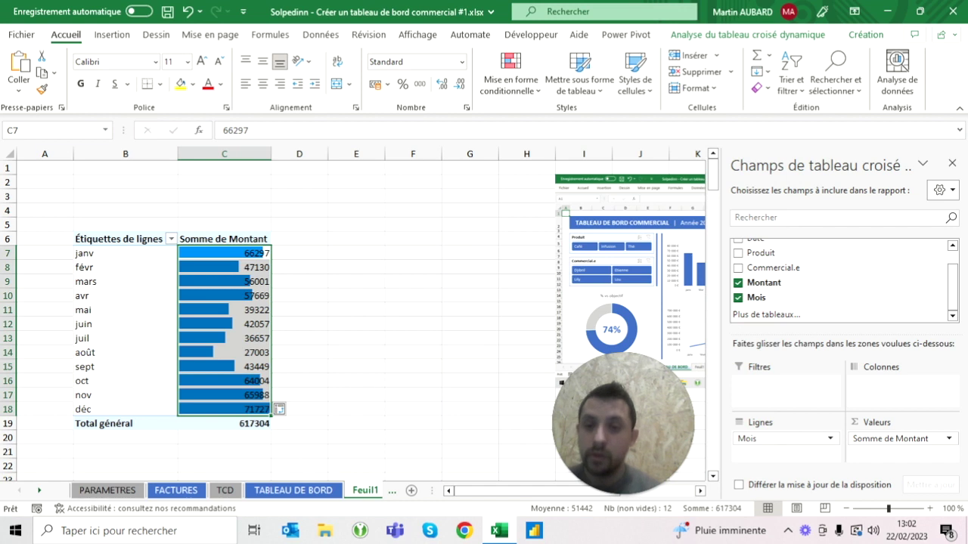
click(413, 295)
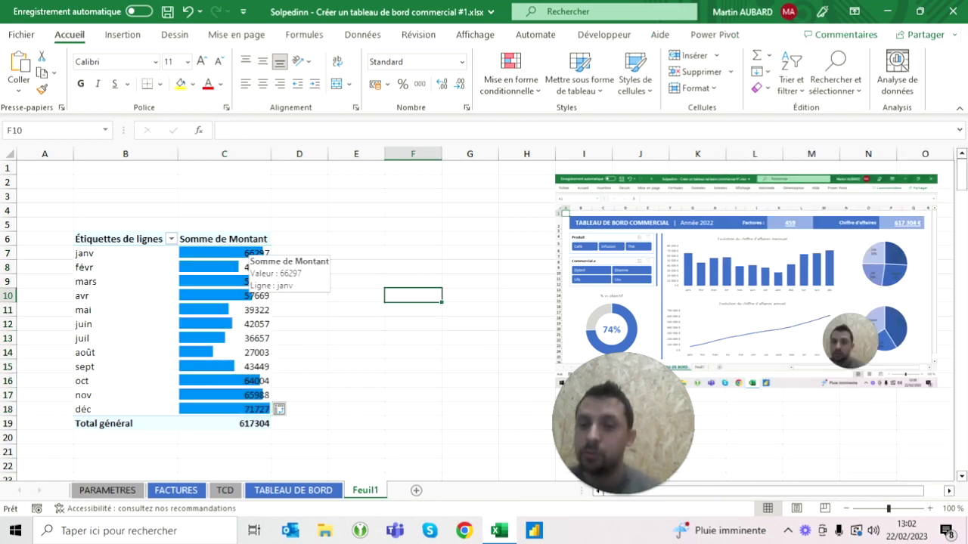
click(299, 338)
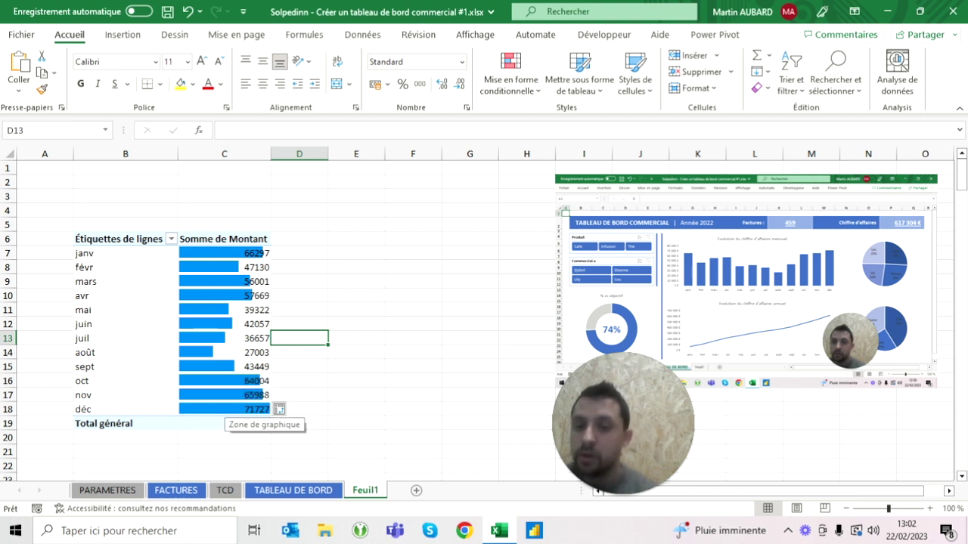
Undo the data bars, leaving plain monthly amounts in C7:C18
mouse_move(236, 253)
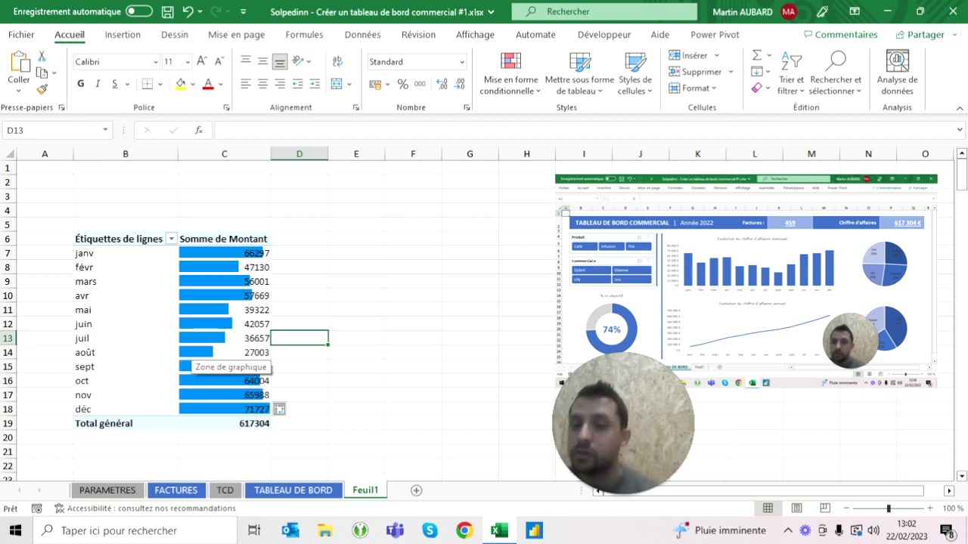
drag(242, 254, 249, 409)
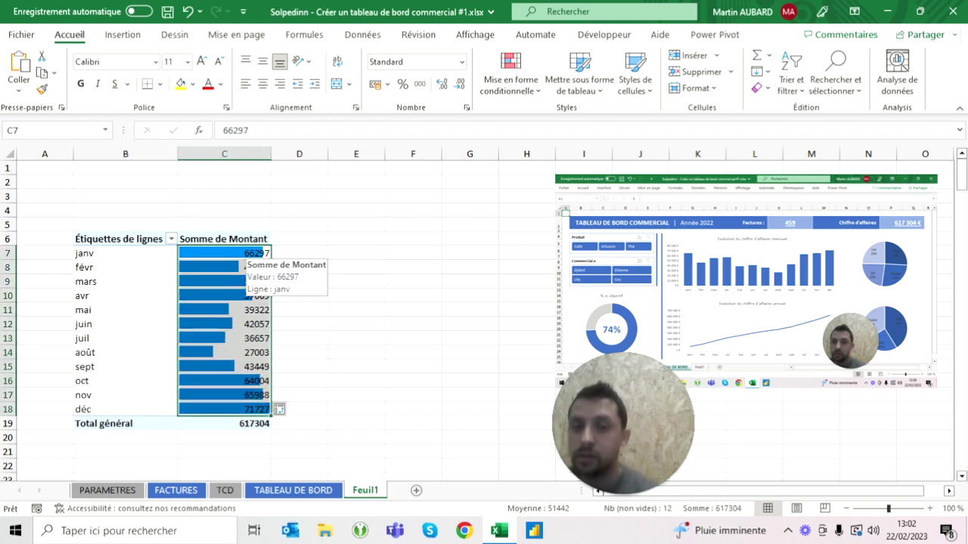
click(510, 76)
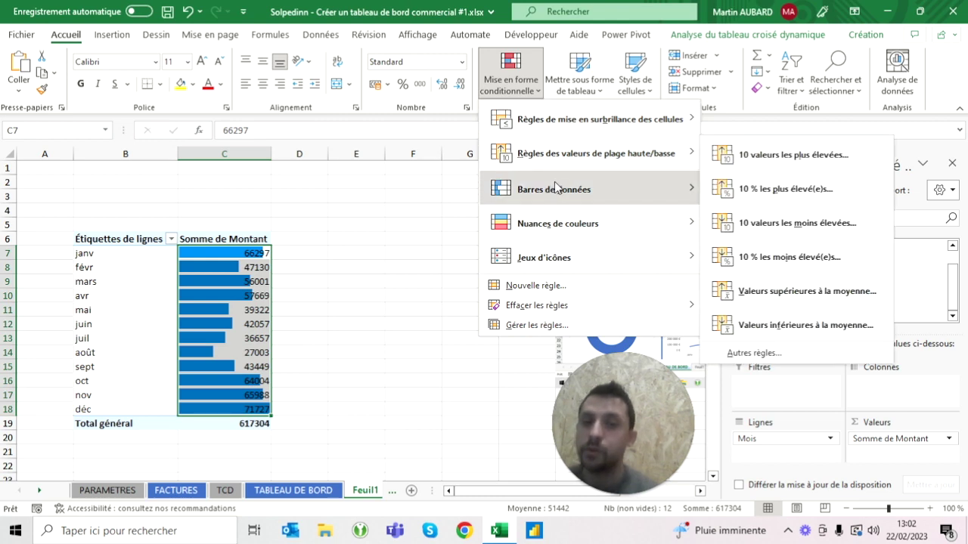
mouse_move(556, 188)
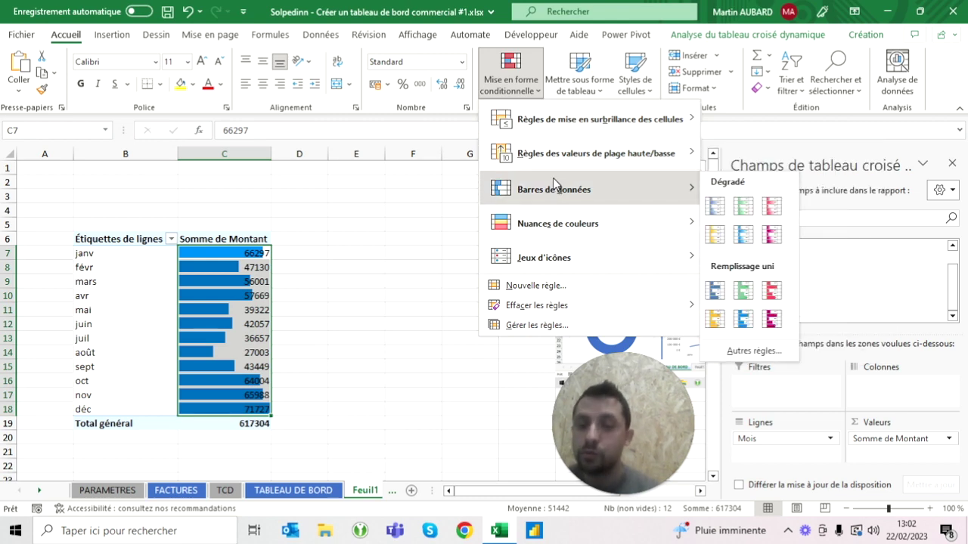
key(Escape)
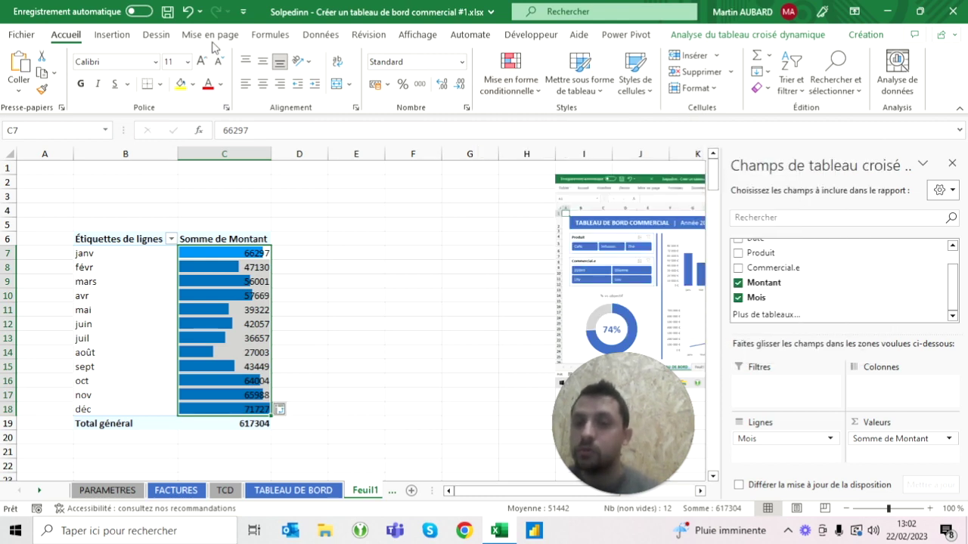
click(188, 11)
click(356, 224)
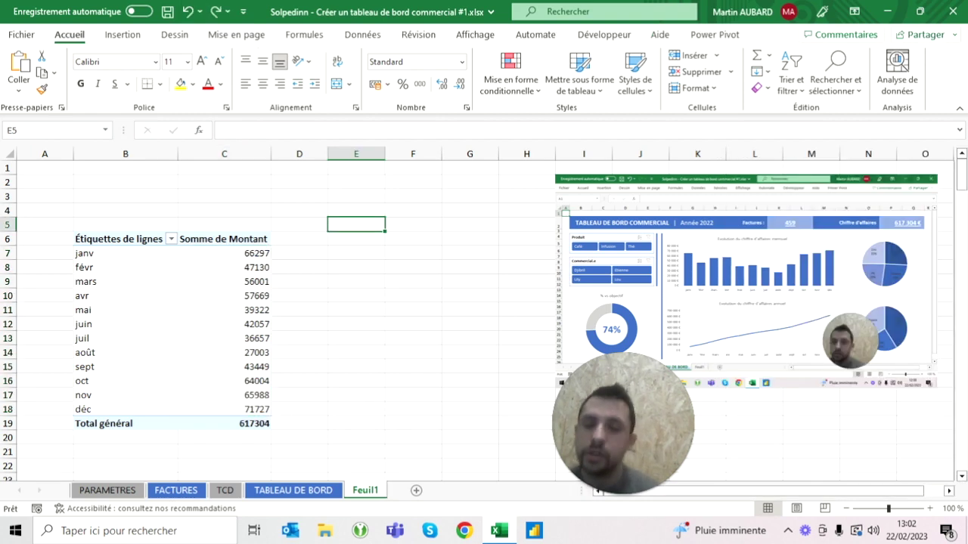
click(243, 254)
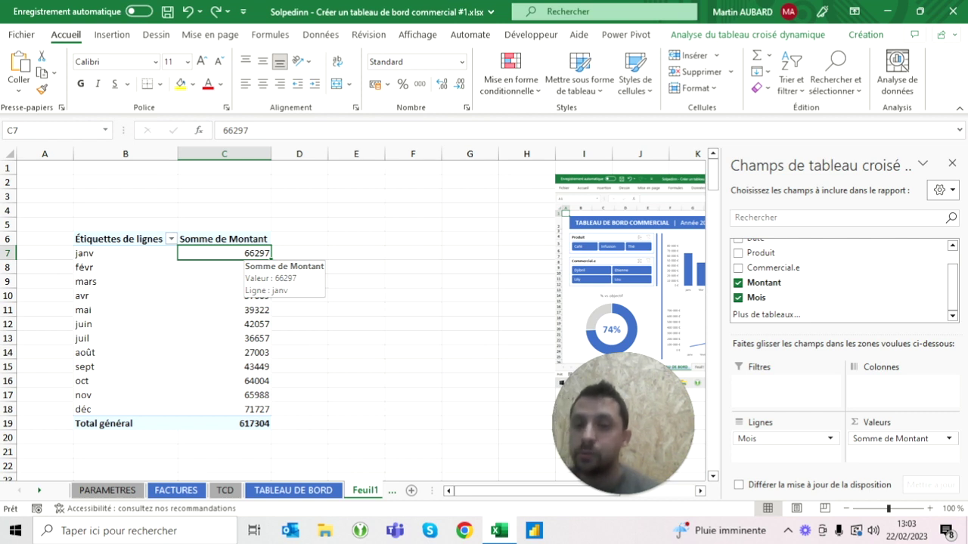
Format the pivot values as Monétaire euros with 0 decimal places
right_click(226, 256)
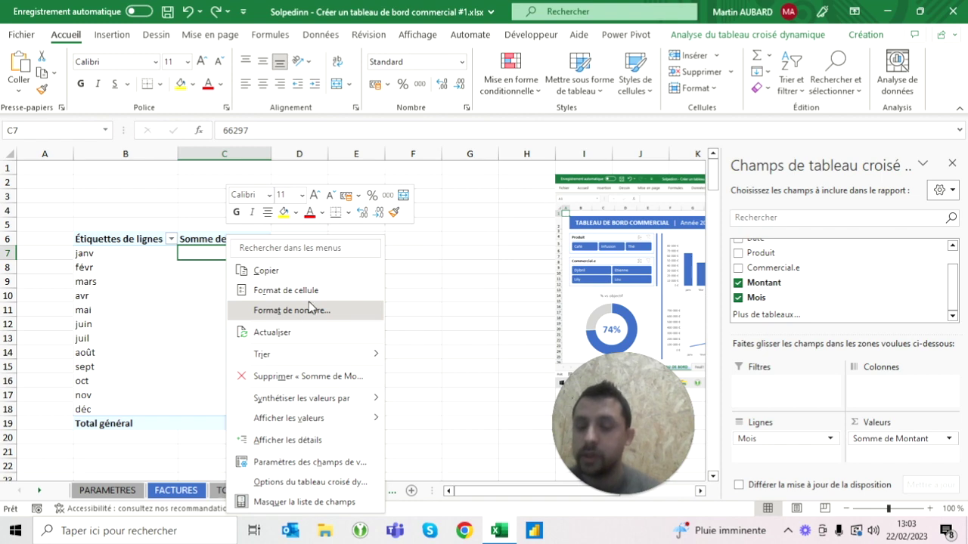
key(Escape)
key(Down)
key(Down)
key(Down)
key(Down)
key(Down)
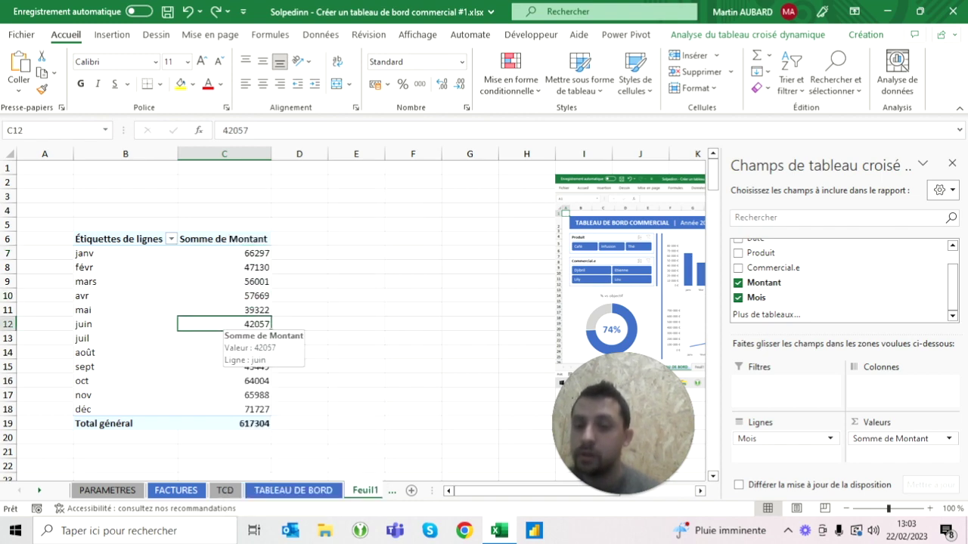
right_click(226, 324)
mouse_move(301, 228)
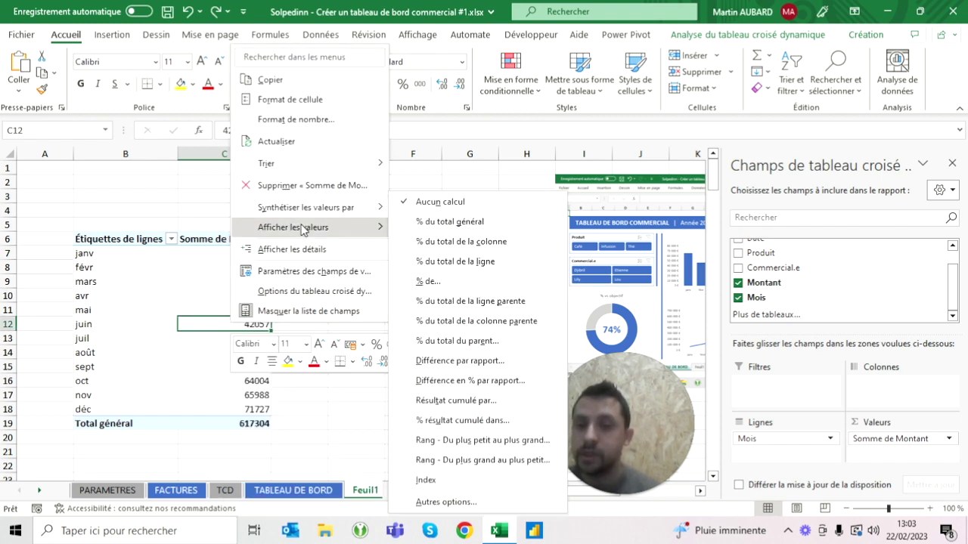
click(306, 119)
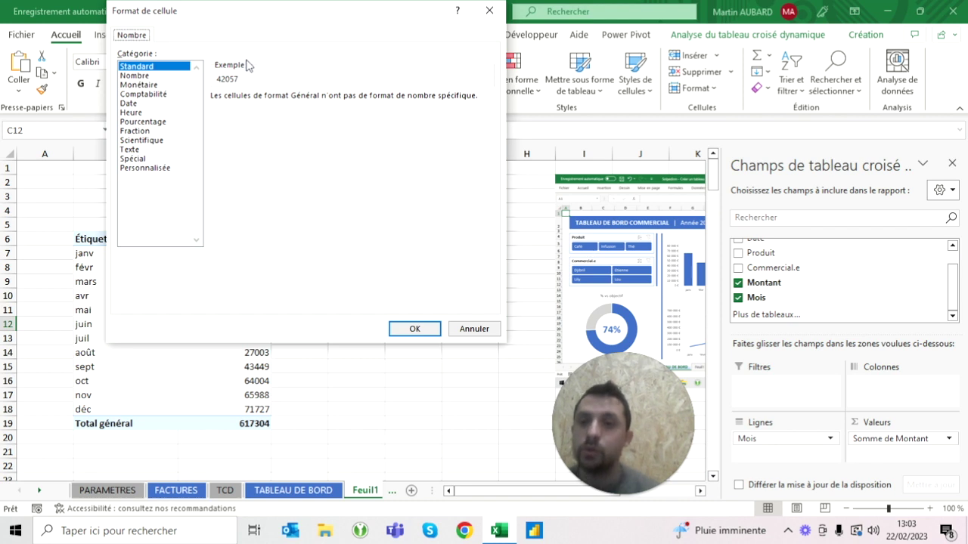
click(152, 86)
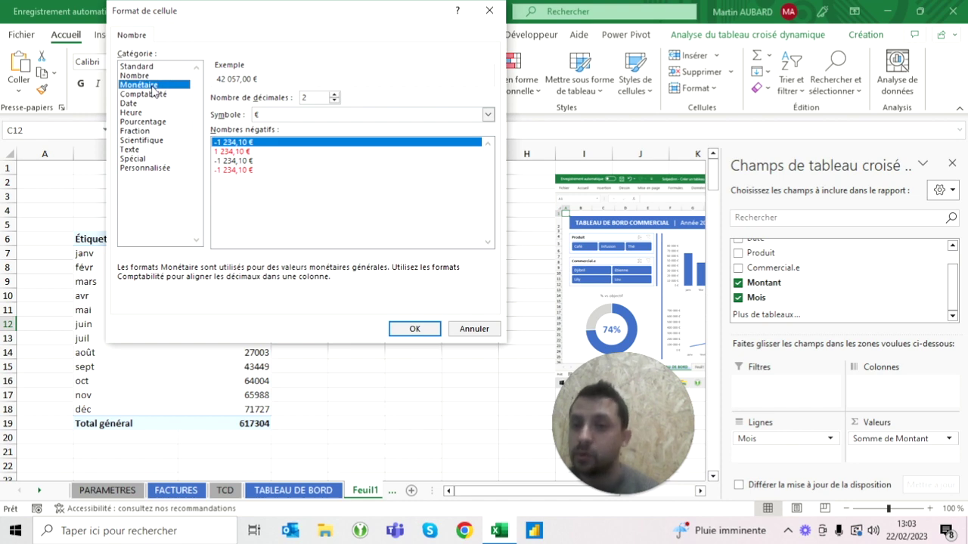
click(337, 101)
click(337, 101)
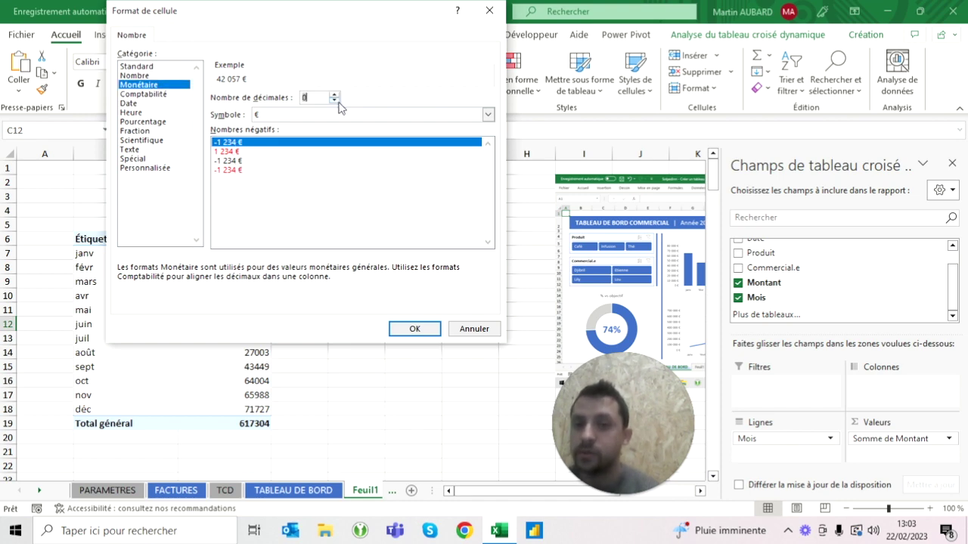
click(418, 329)
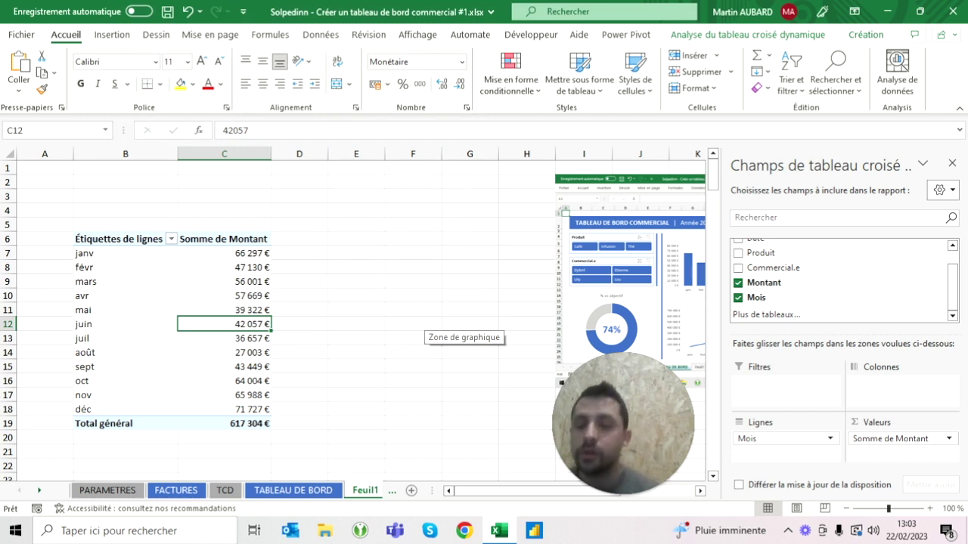
click(121, 239)
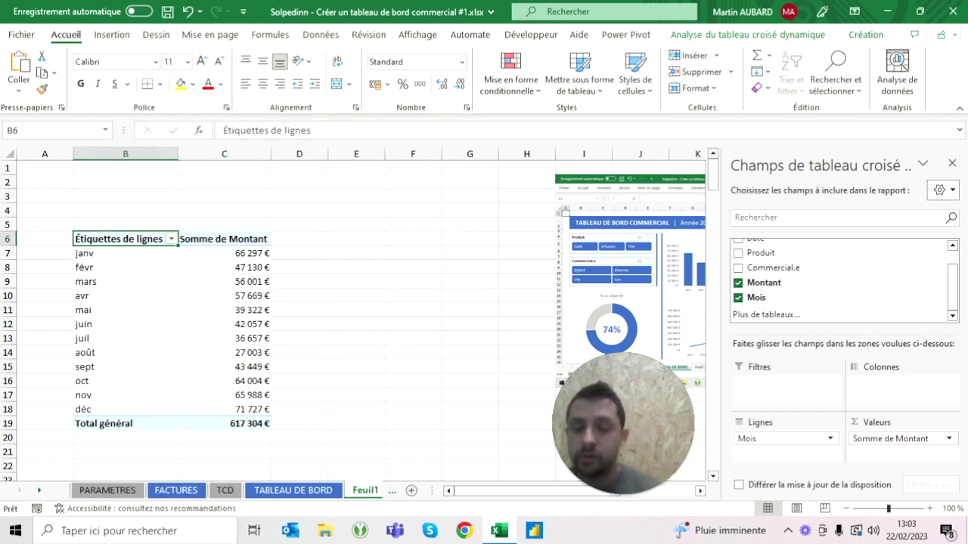
Relabel the pivot headers B6 and C6 as Mois and Montant HT
text(Mois)
key(Tab)
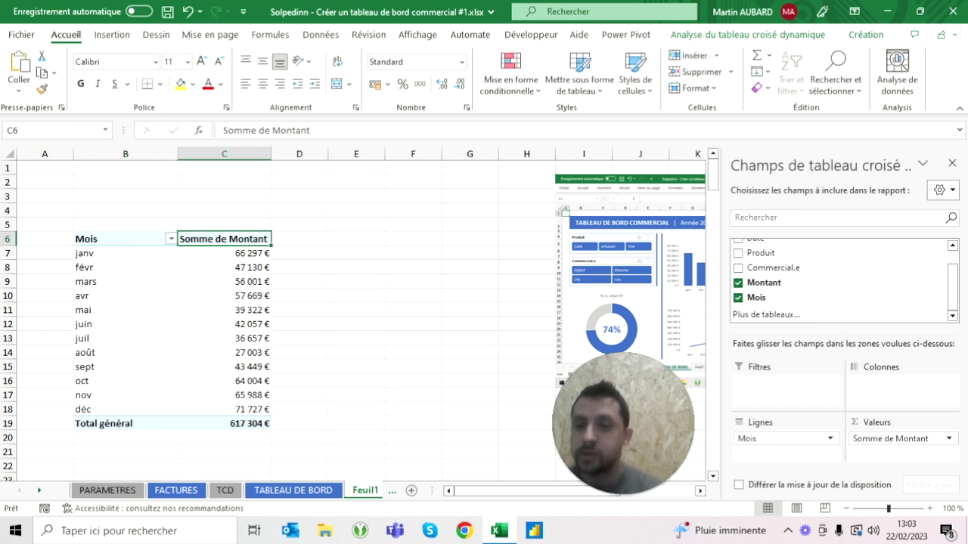
text(Montant)
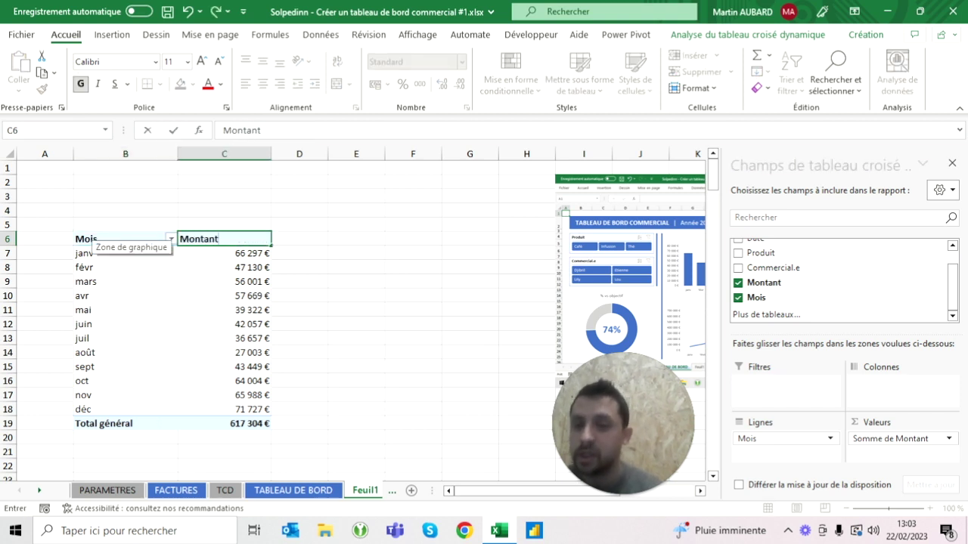
key(Return)
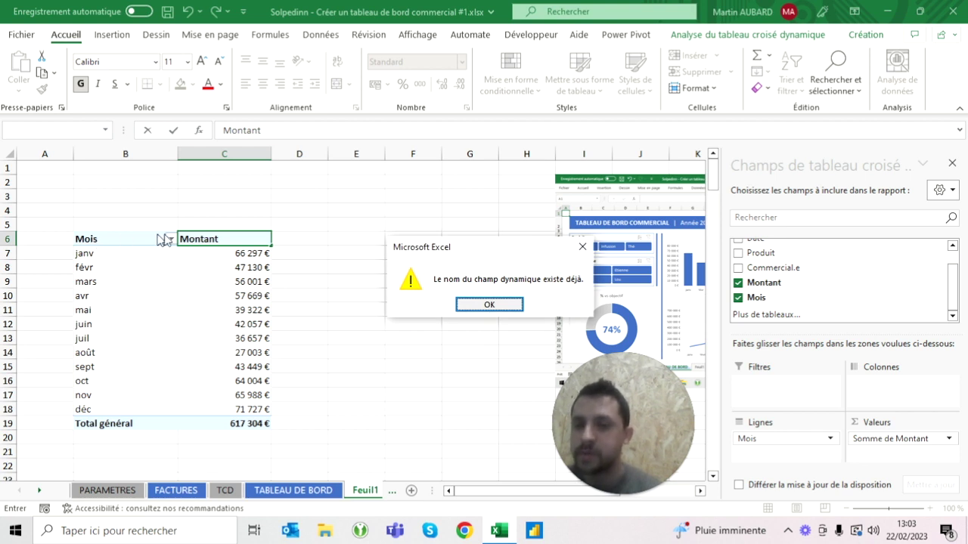
key(Return)
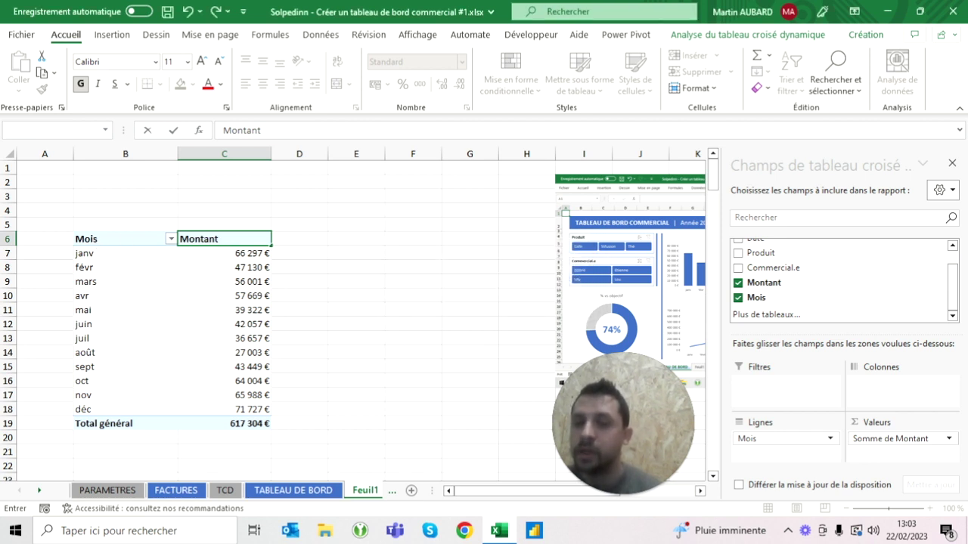
key(F2)
text( HT)
click(126, 252)
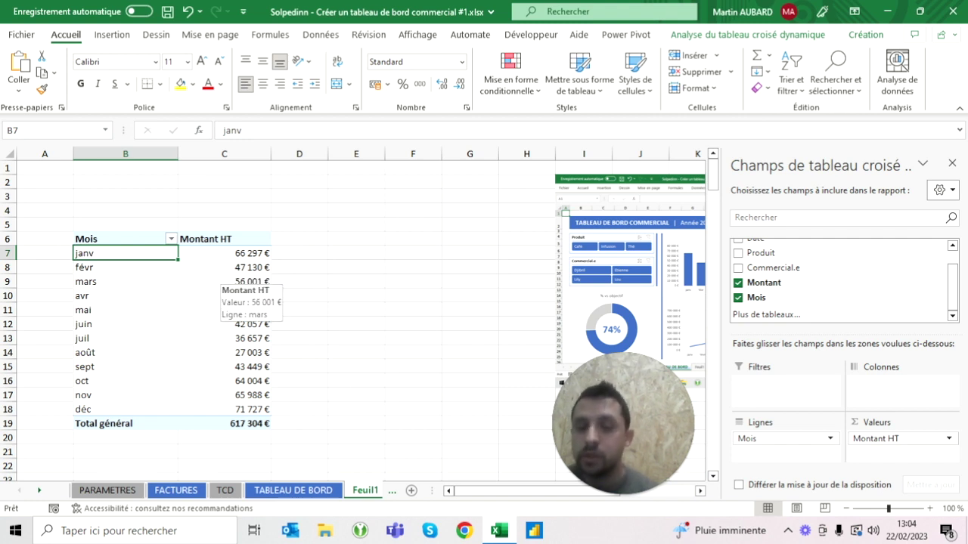
click(865, 35)
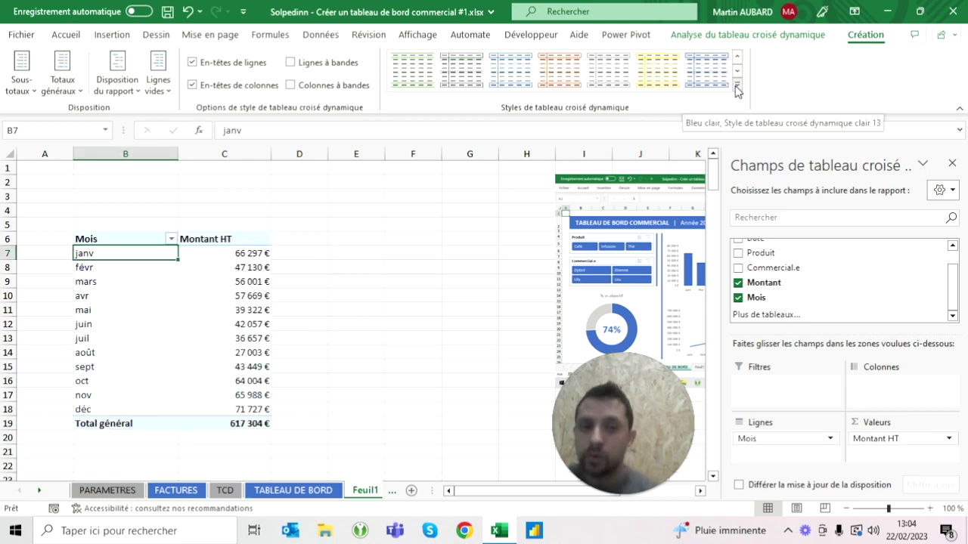
Apply the Bleu clair 13 style to the pivot table
click(736, 84)
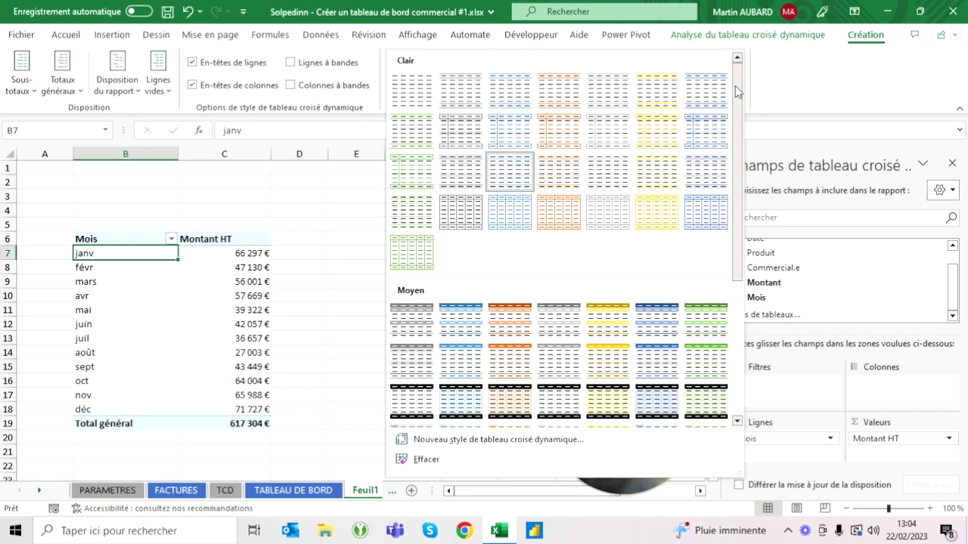
click(702, 141)
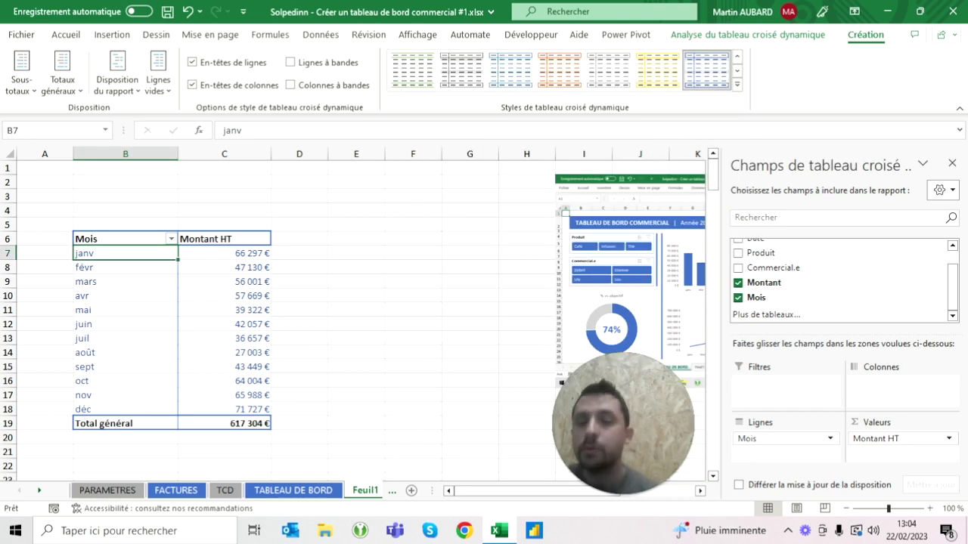
click(469, 210)
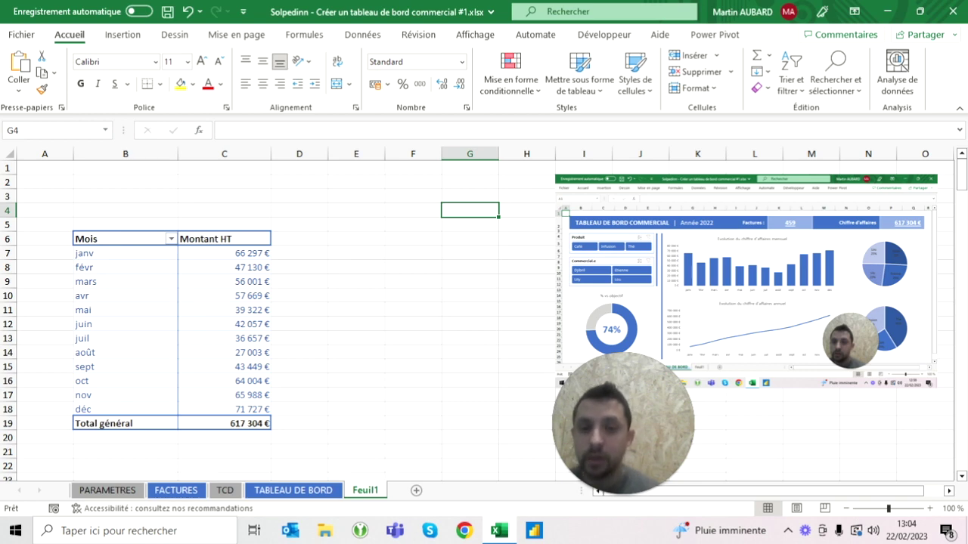
Select the pivot table range B6:C19 and start a pivot chart from it
click(126, 281)
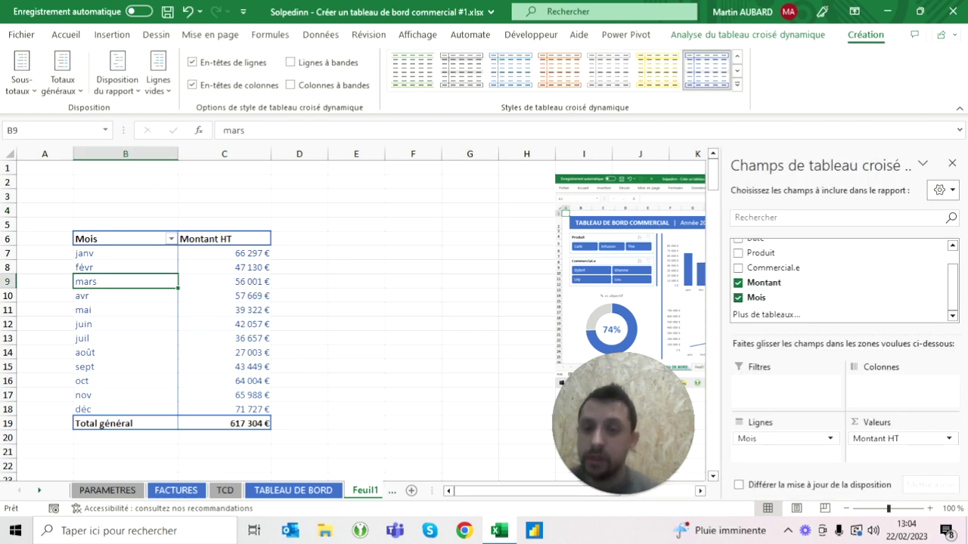
drag(98, 238, 227, 423)
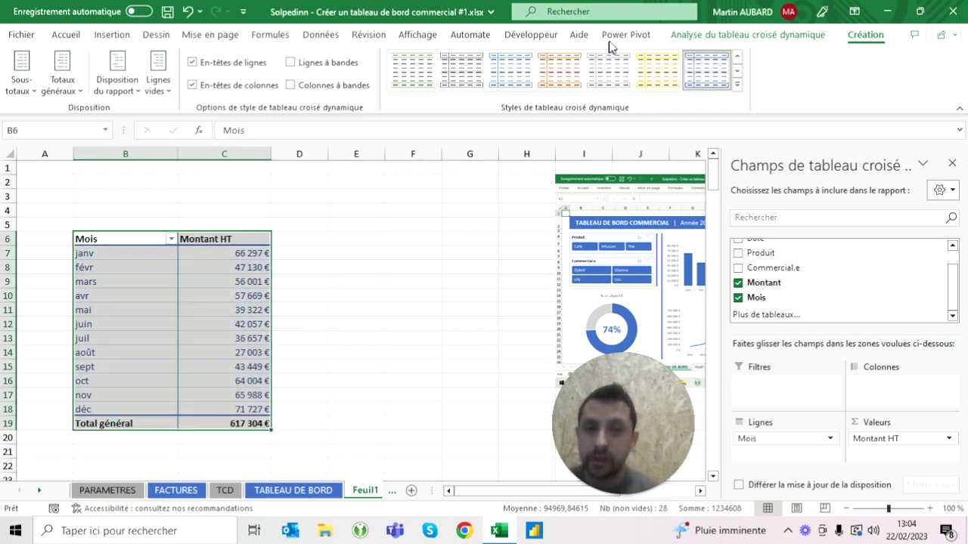
click(224, 253)
click(224, 281)
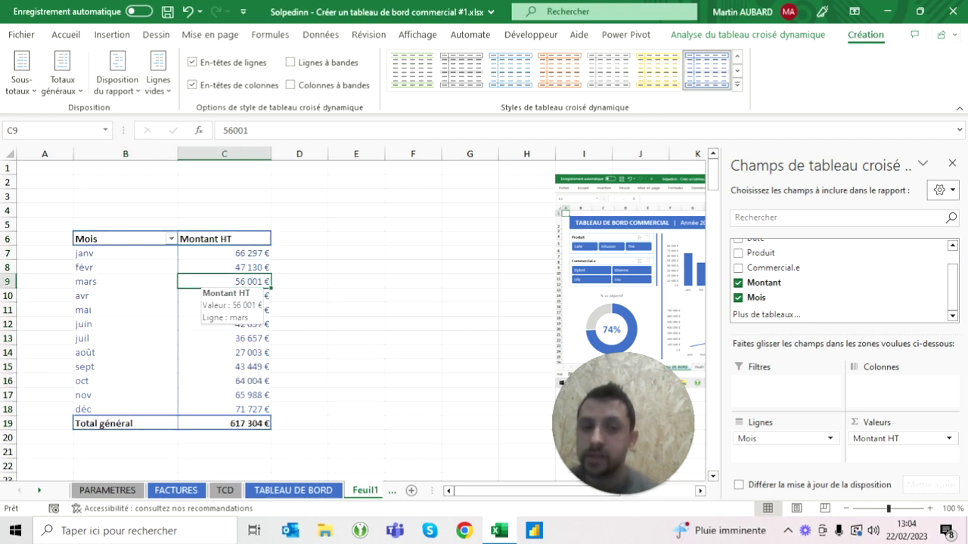
click(807, 41)
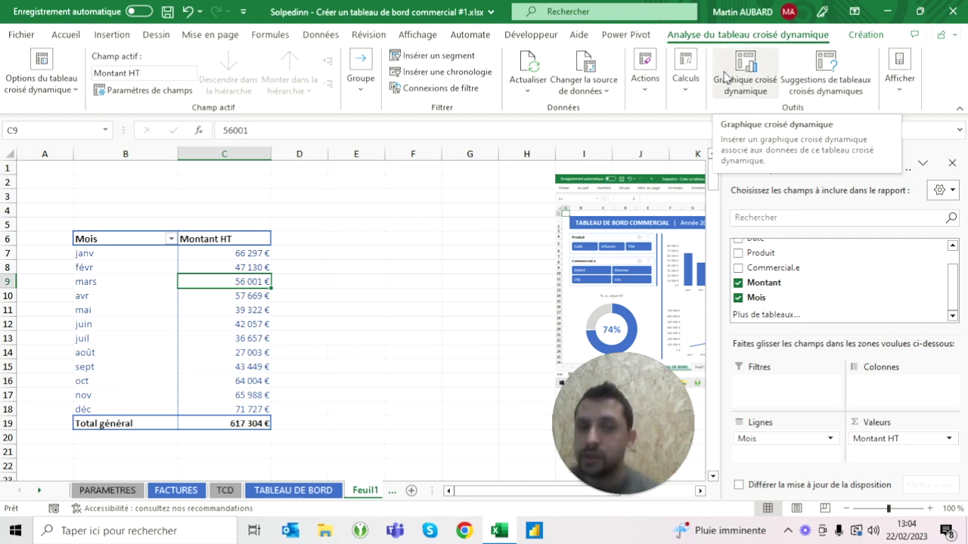
click(725, 75)
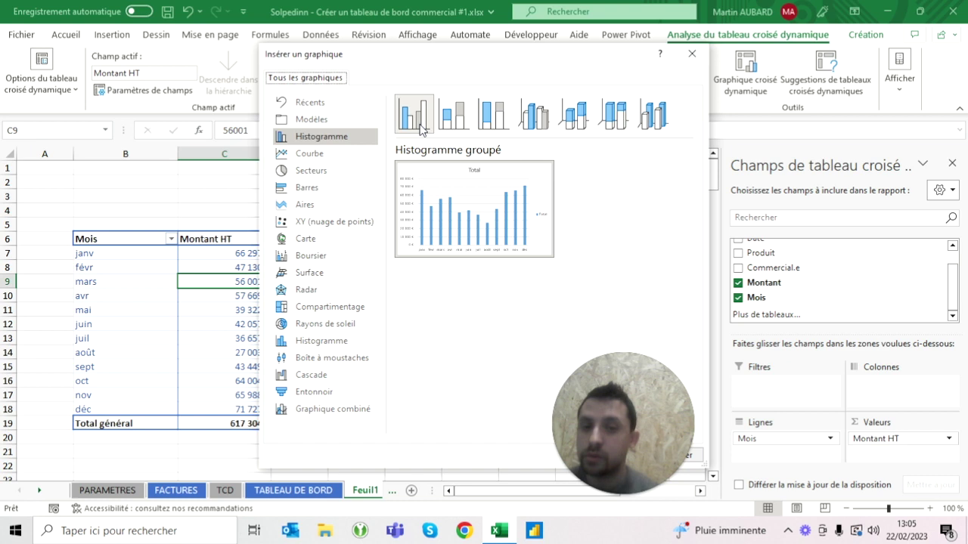
Insert a clustered column (Histogramme groupé) pivot chart of the monthly Montant HT totals
mouse_move(443, 179)
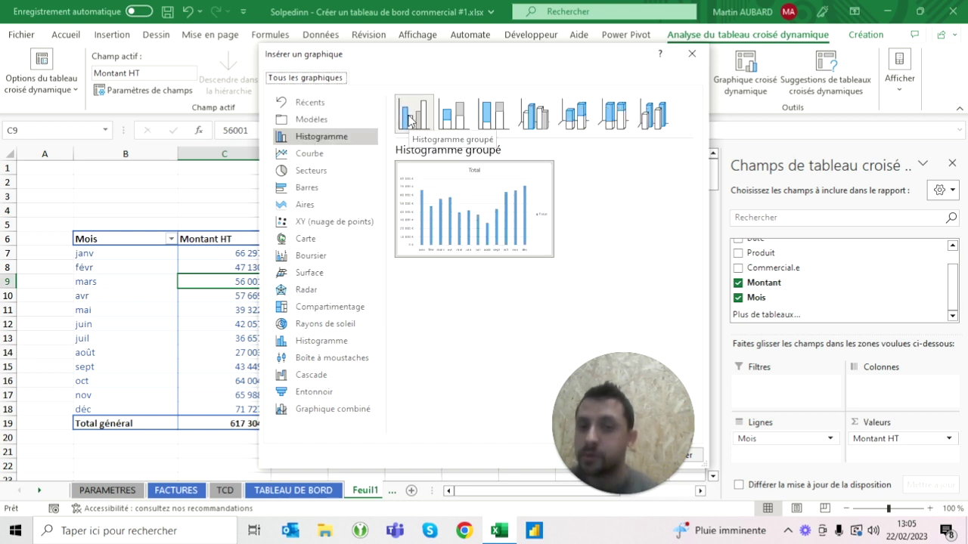
click(411, 121)
drag(641, 443, 560, 456)
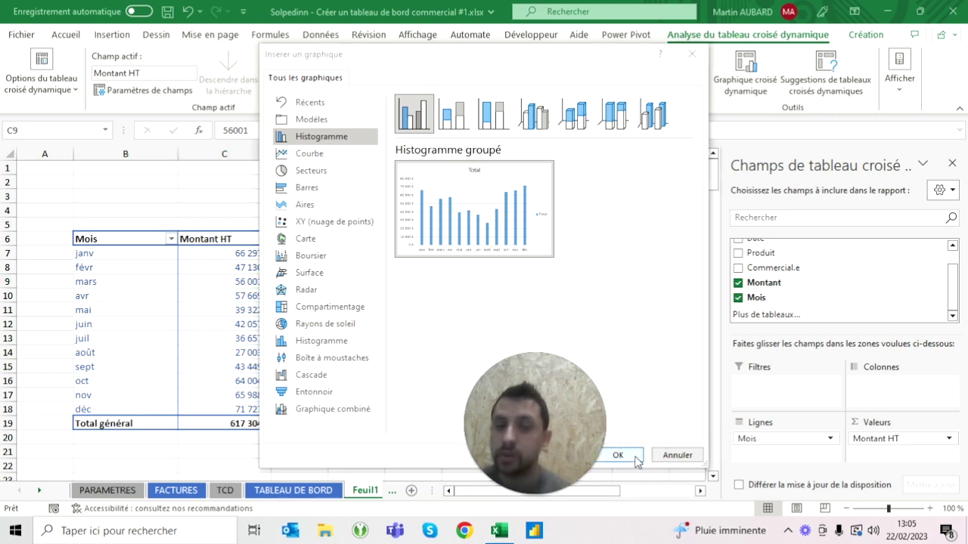
click(617, 455)
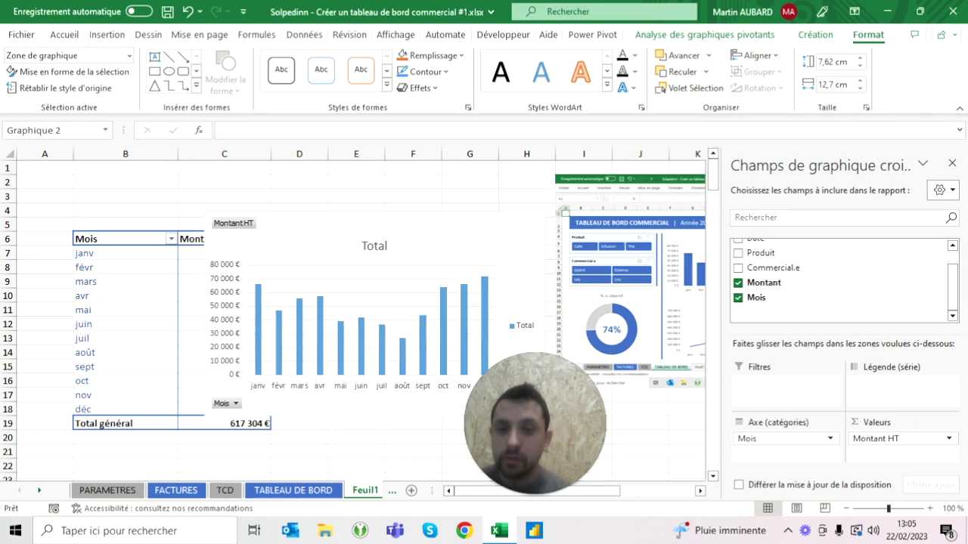
Close the chart field list and move the column chart up and left beside the table
click(950, 167)
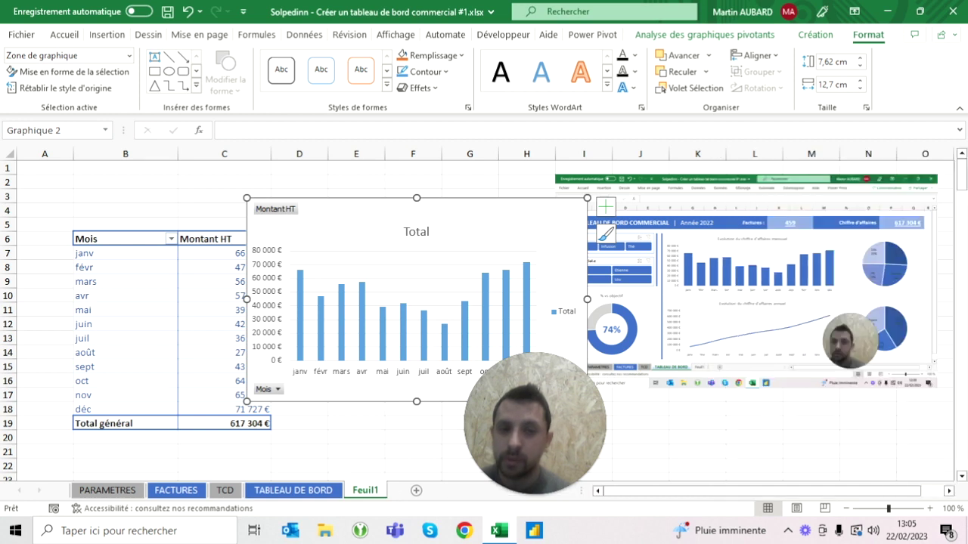
drag(544, 226, 504, 203)
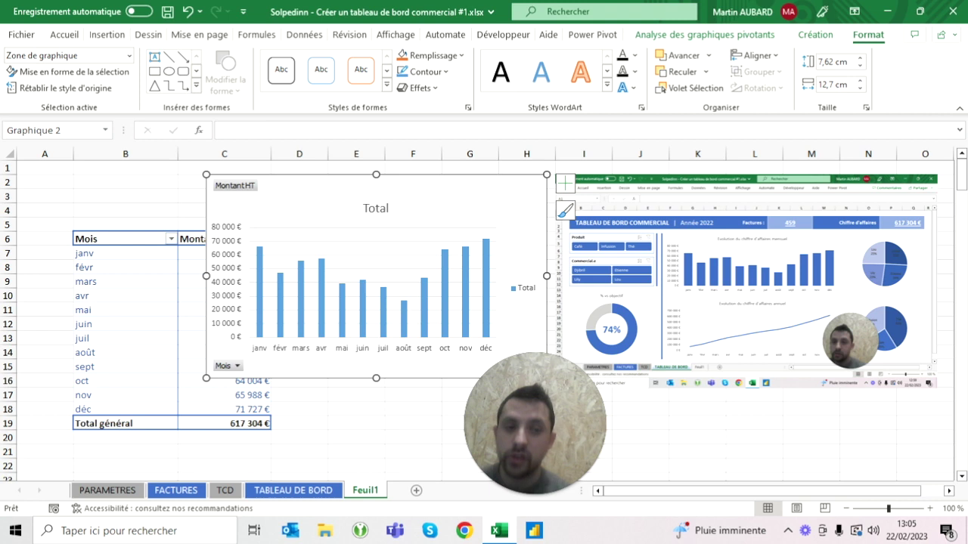
drag(550, 393, 666, 394)
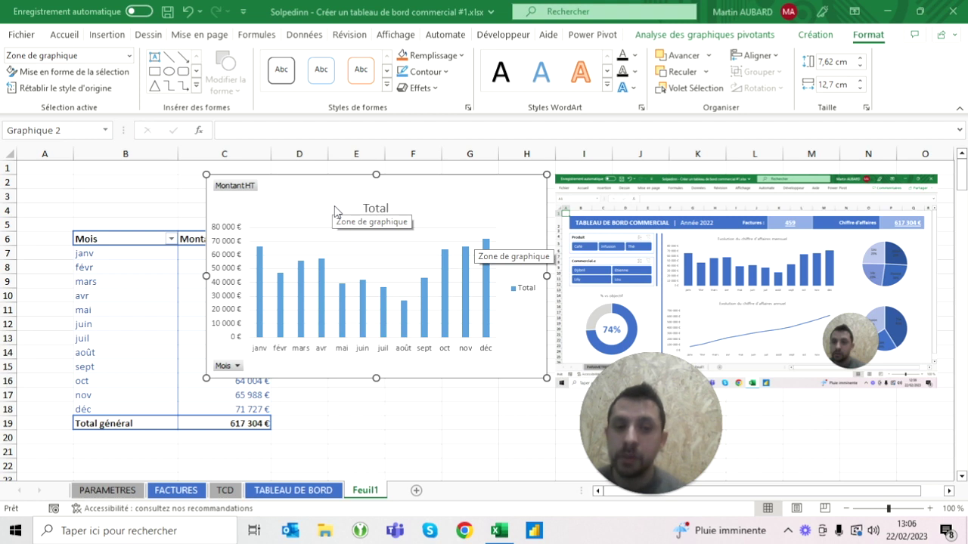
Delete the chart's Total legend
click(533, 294)
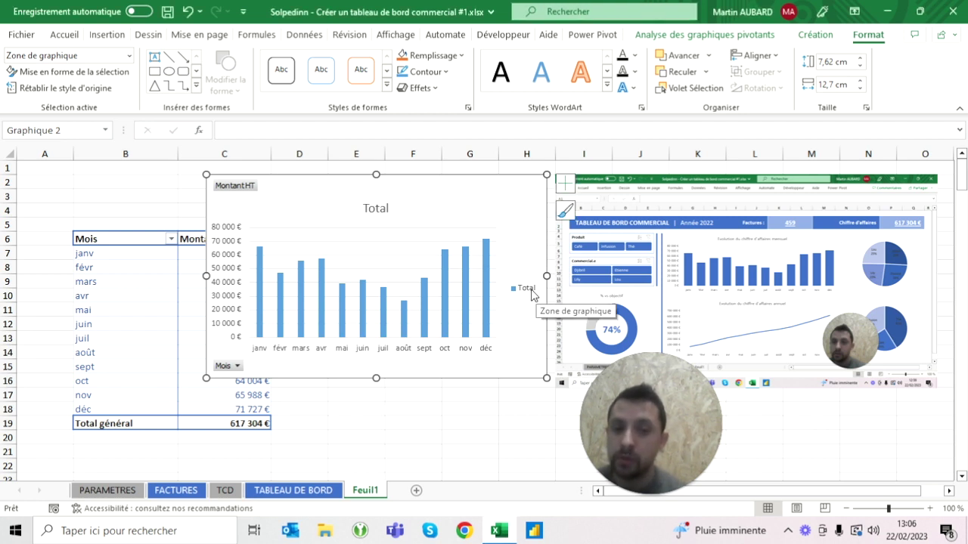
click(533, 294)
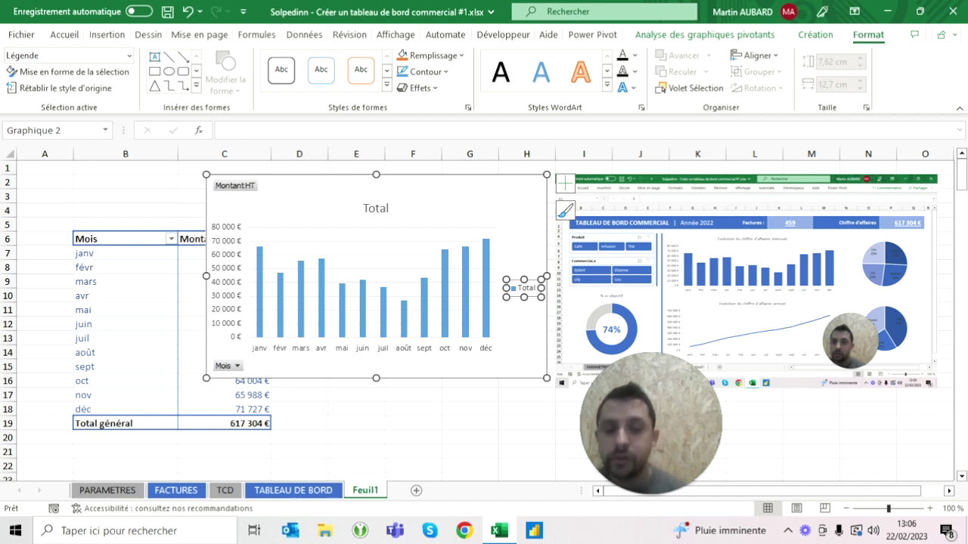
key(Delete)
Change the chart title from Total to 'Evolution du chiffre d'affaires mensuel'
click(376, 209)
double_click(376, 210)
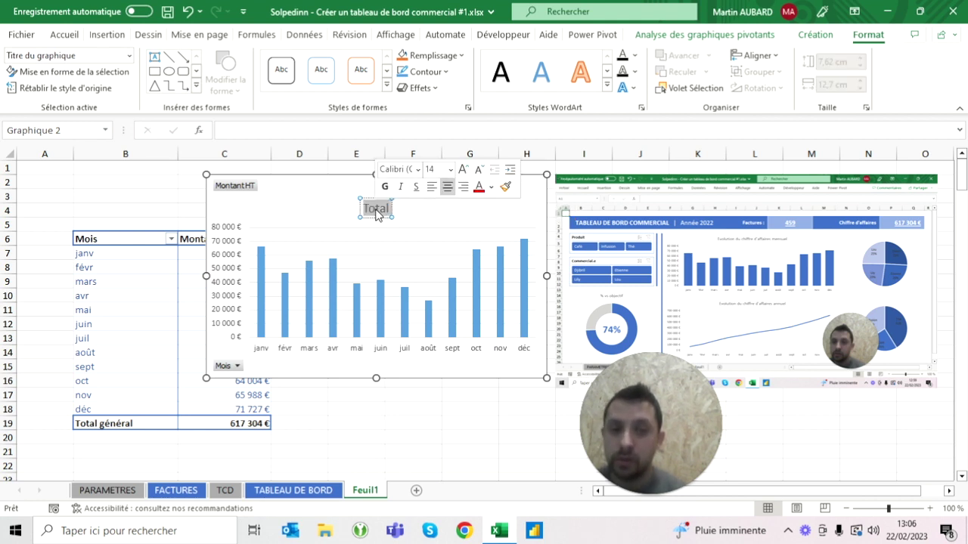
text(Evoluti)
text(on)
text( du v)
key(BackSpace)
text(chiffre d'affaires pa)
key(BackSpace)
key(BackSpace)
key(BackSpace)
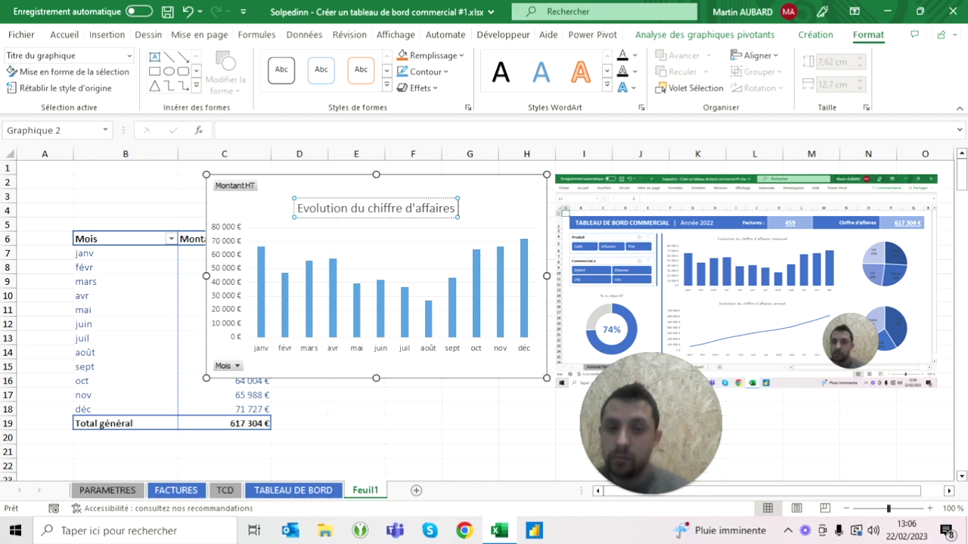
text( mensuel)
click(125, 196)
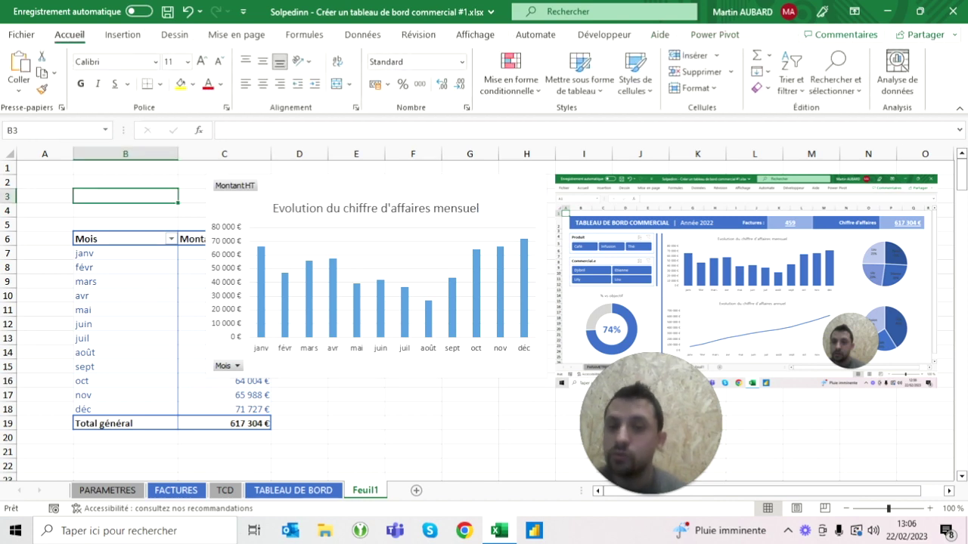
click(376, 210)
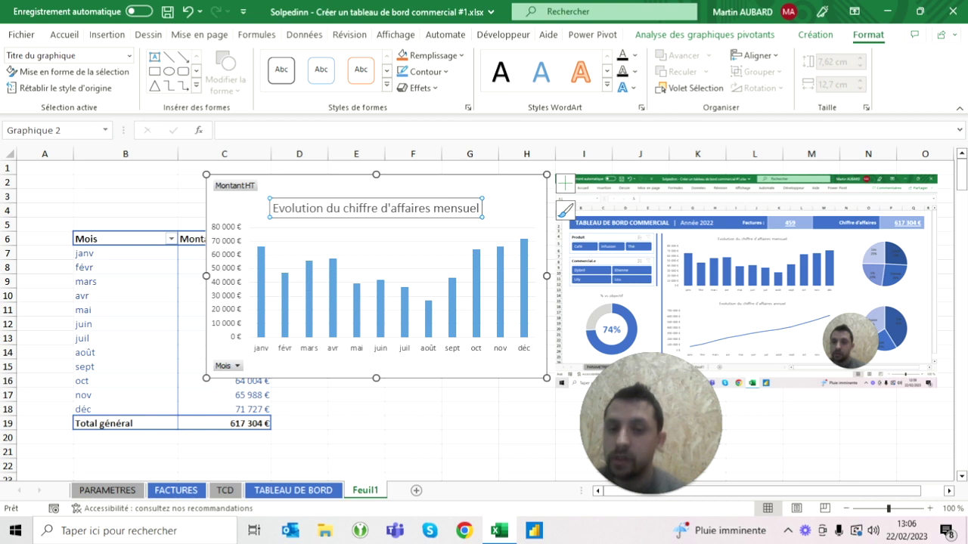
click(456, 215)
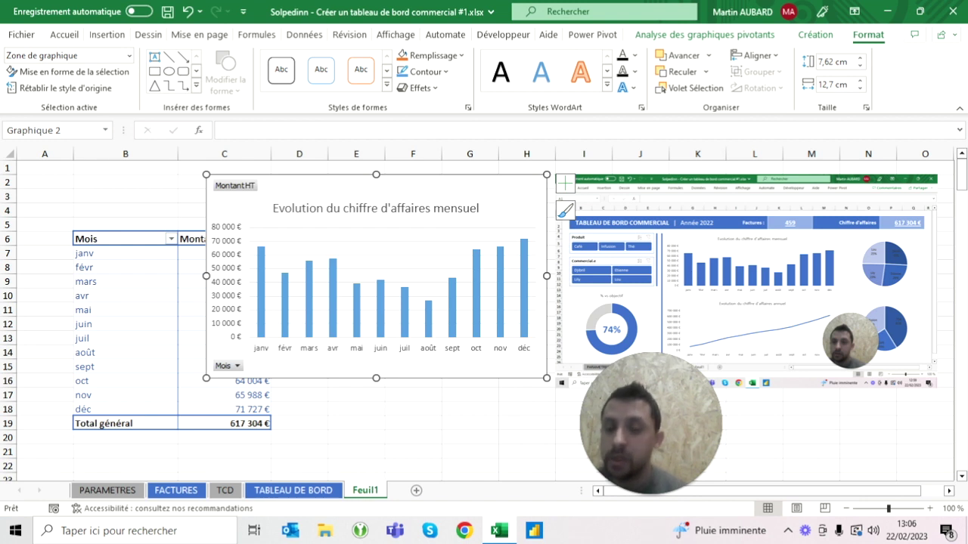
right_click(251, 189)
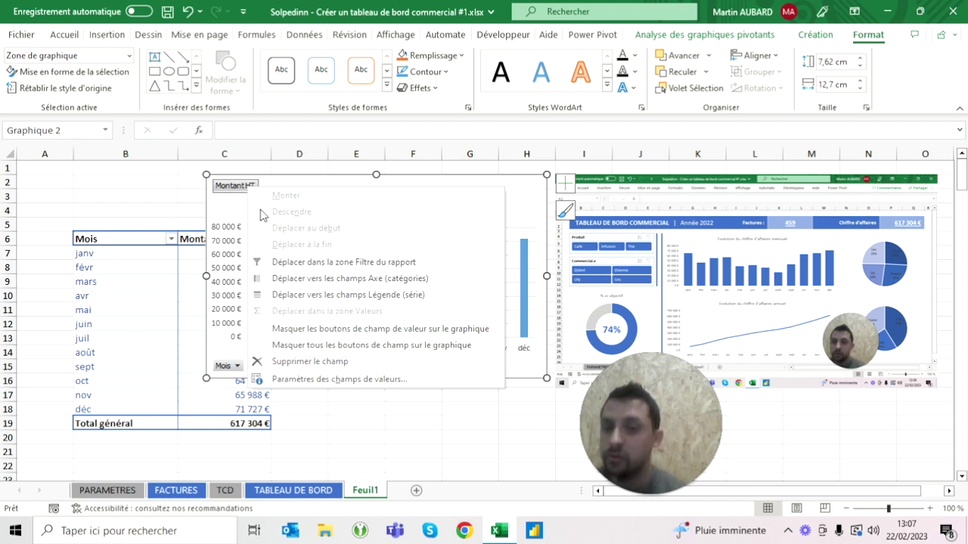
Hide all field buttons on the chart and shrink the title font from 14 to 12 pt
click(307, 345)
click(363, 190)
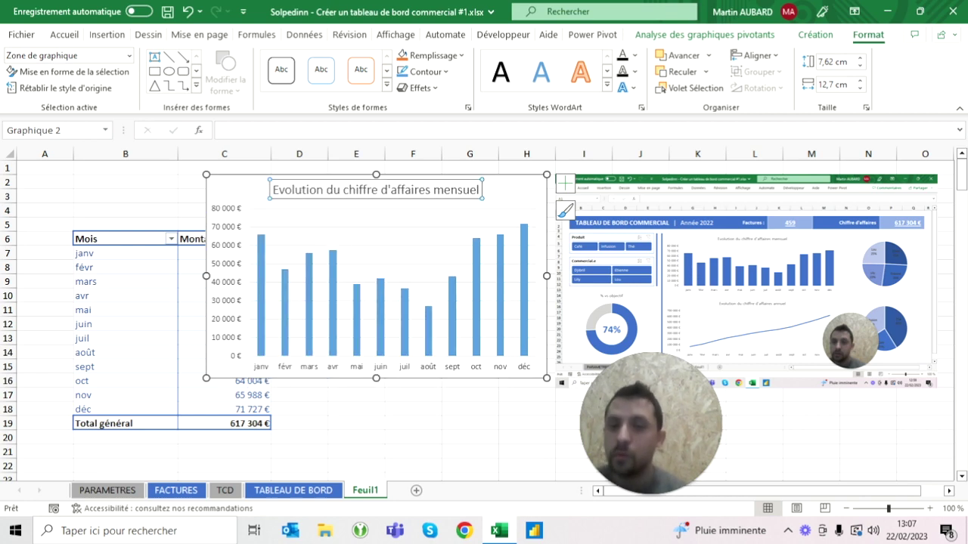
click(77, 34)
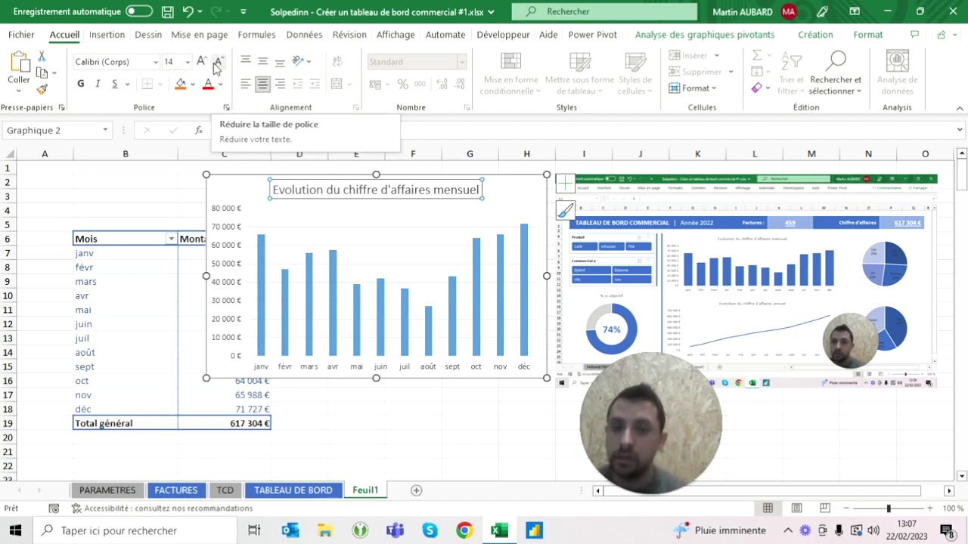
click(217, 62)
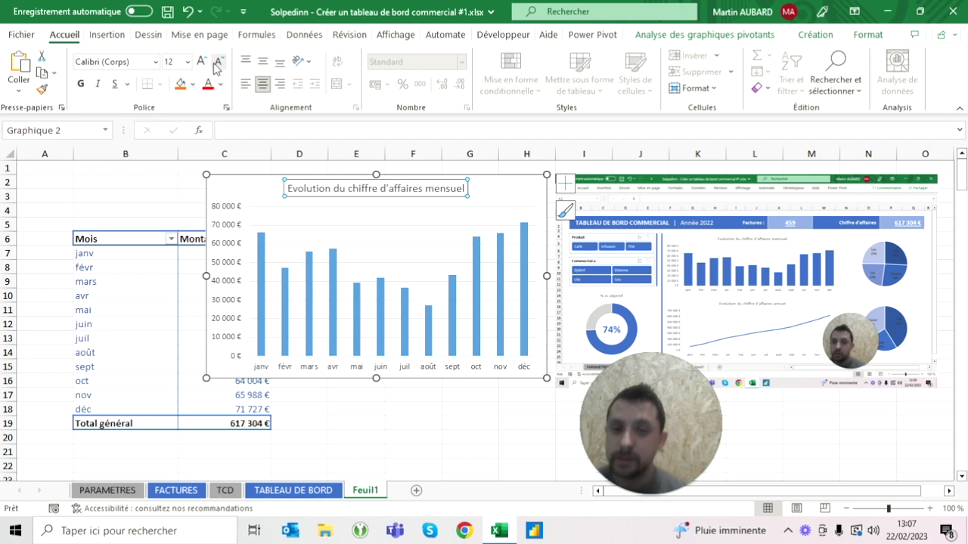
click(126, 196)
mouse_move(333, 272)
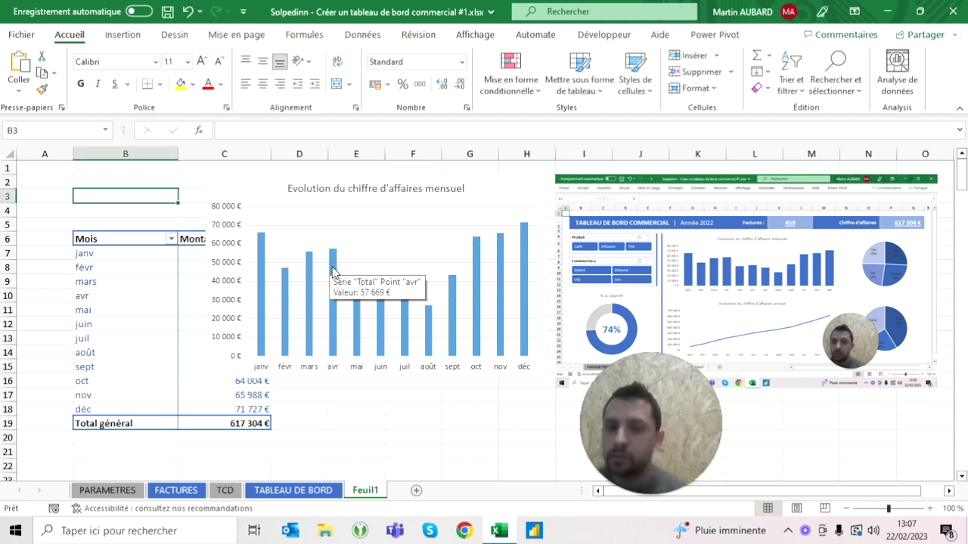
double_click(334, 272)
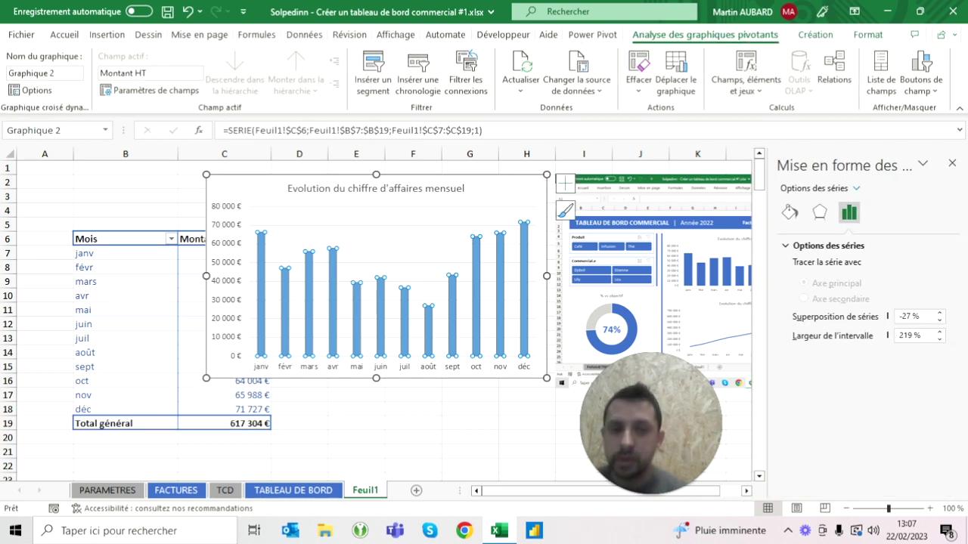
Browse the column series, vertical axis and title formatting options in the Format pane
click(952, 162)
click(126, 196)
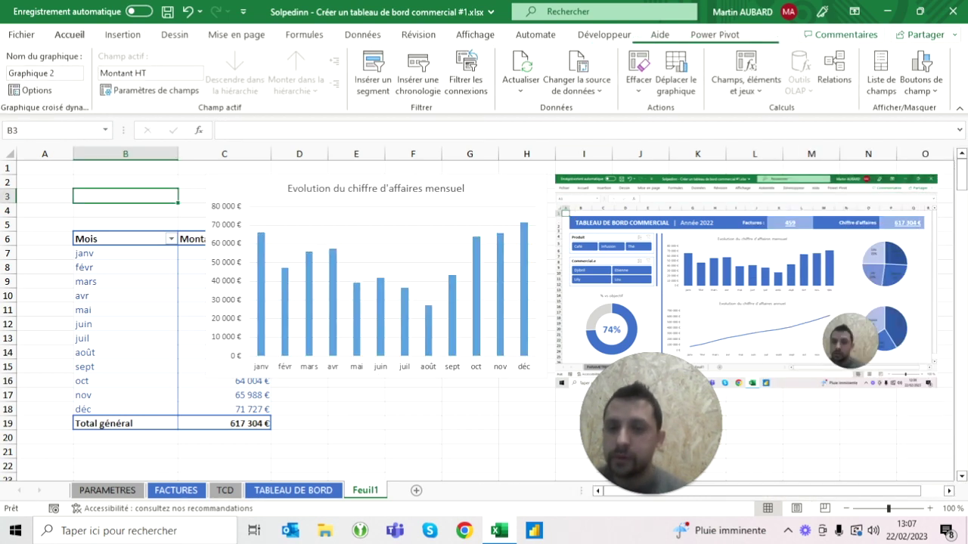
mouse_move(309, 261)
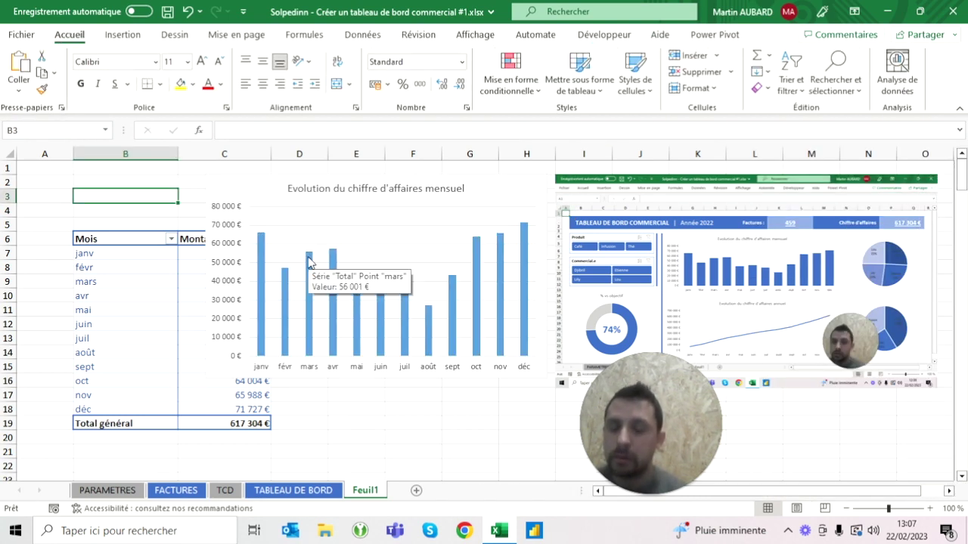
double_click(308, 261)
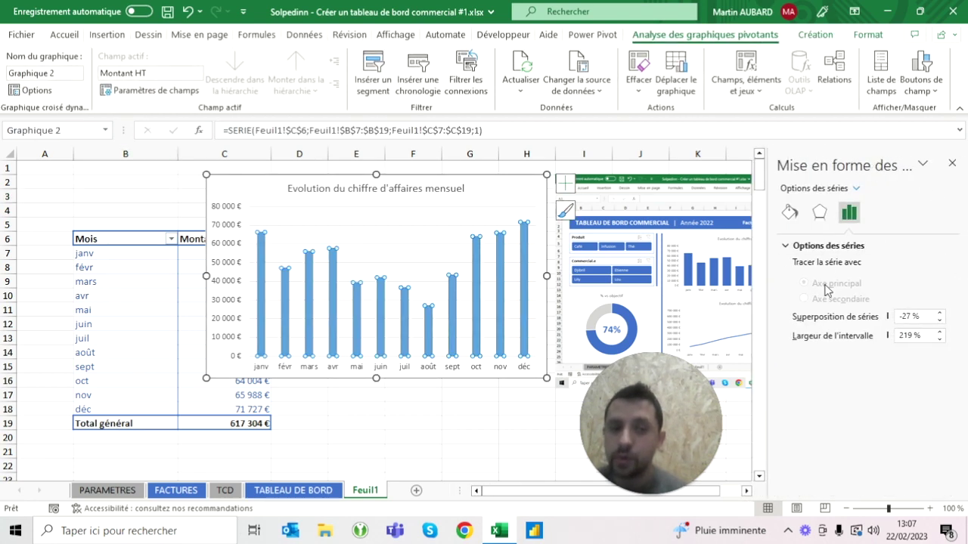
click(916, 336)
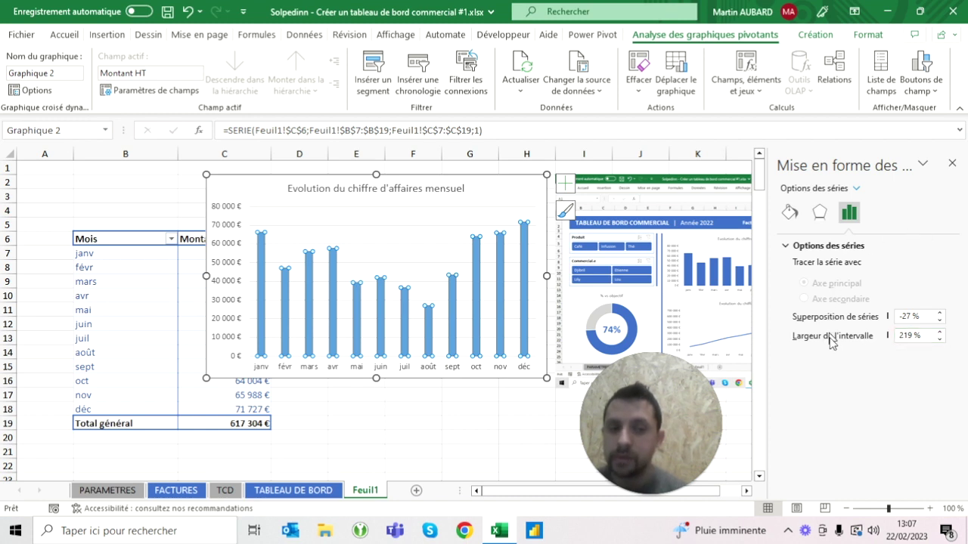
click(952, 163)
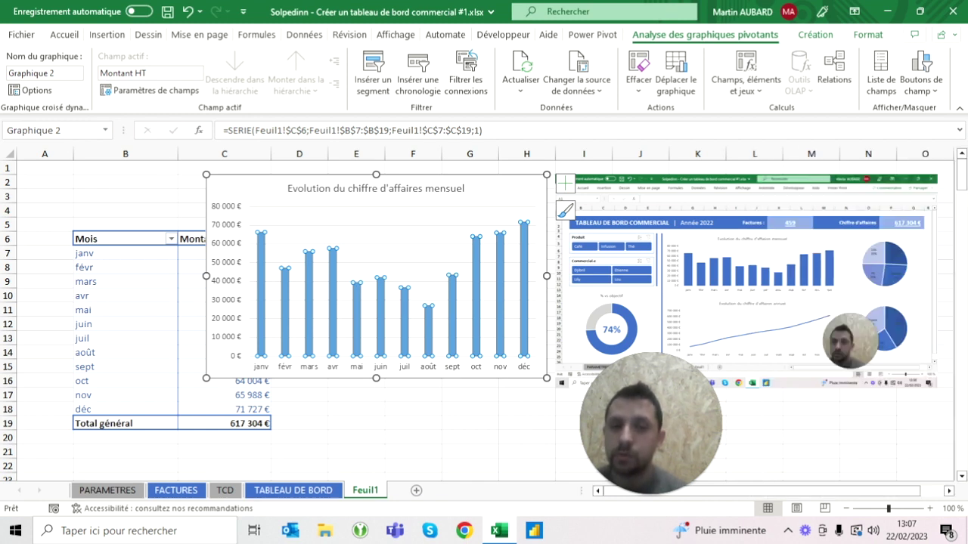
click(151, 196)
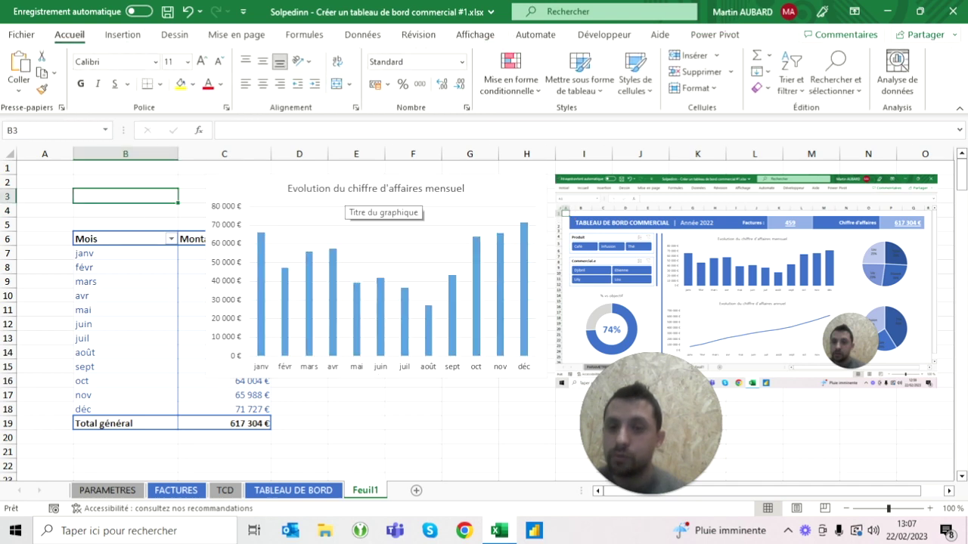
double_click(231, 212)
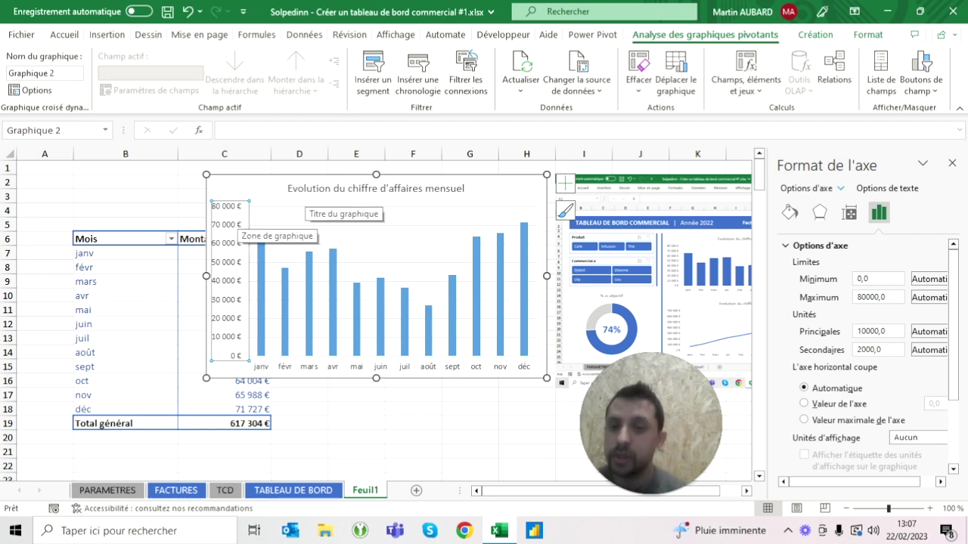
click(310, 189)
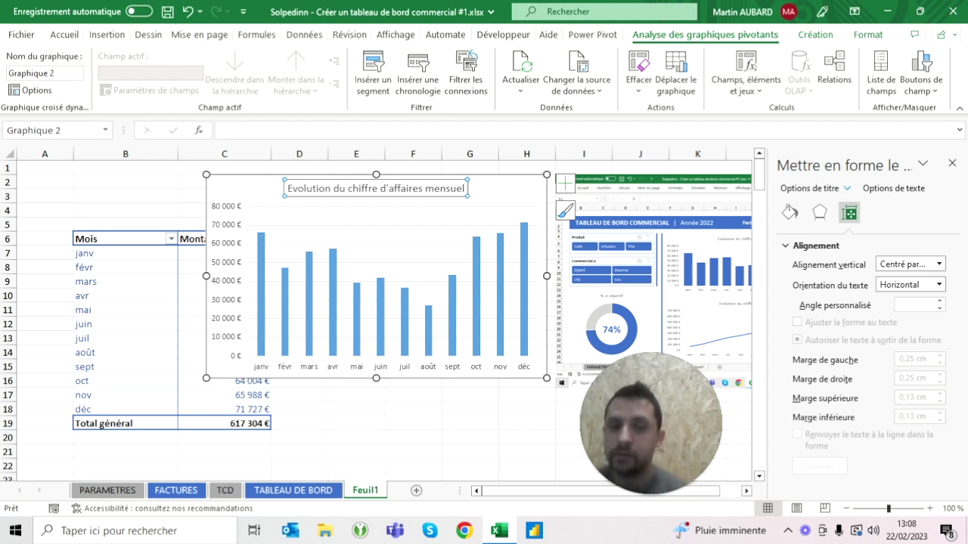
click(500, 279)
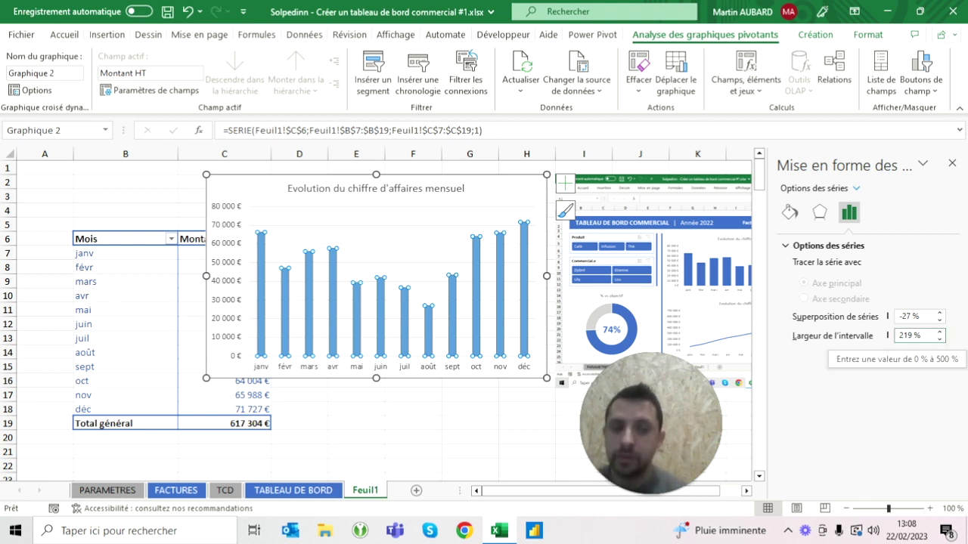
Change the column series gap width from 219% to 50%
drag(919, 335, 889, 340)
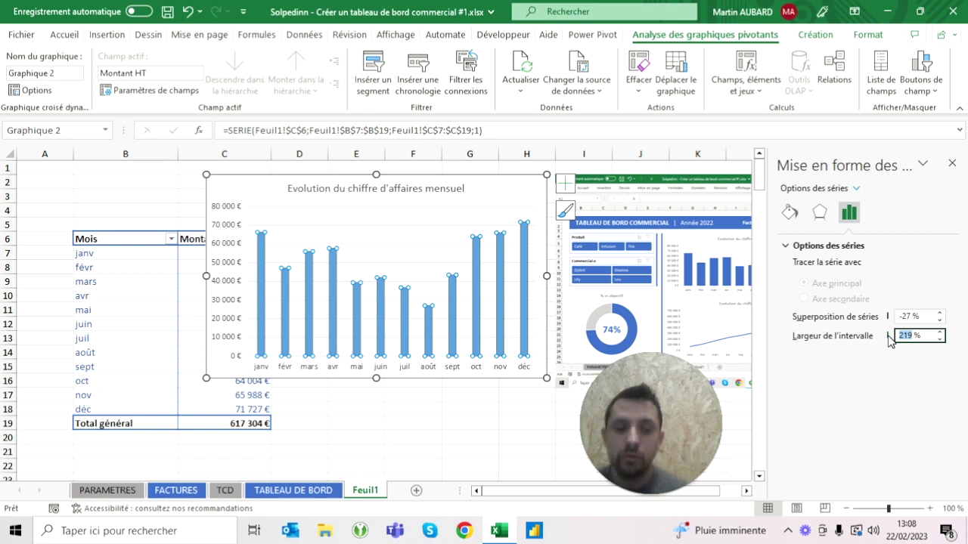
text(50)
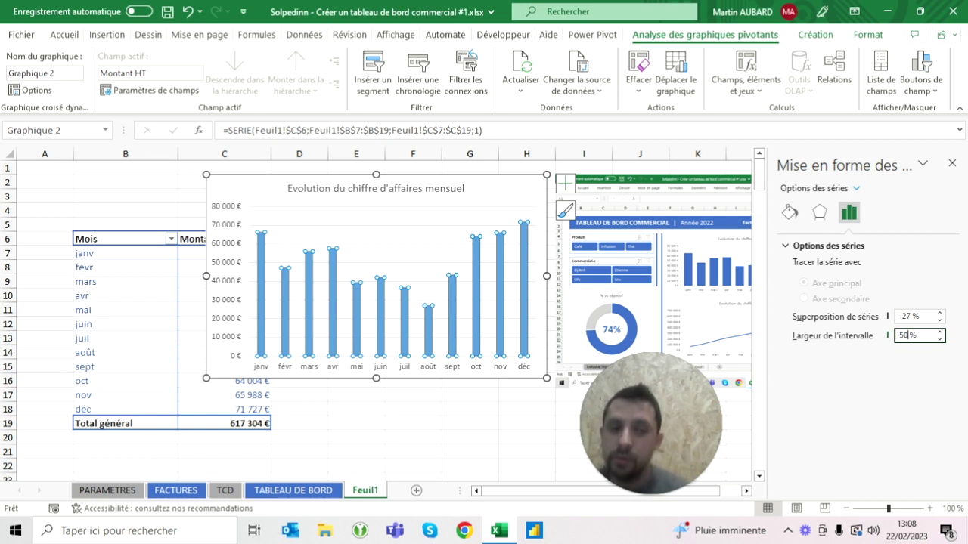
key(Return)
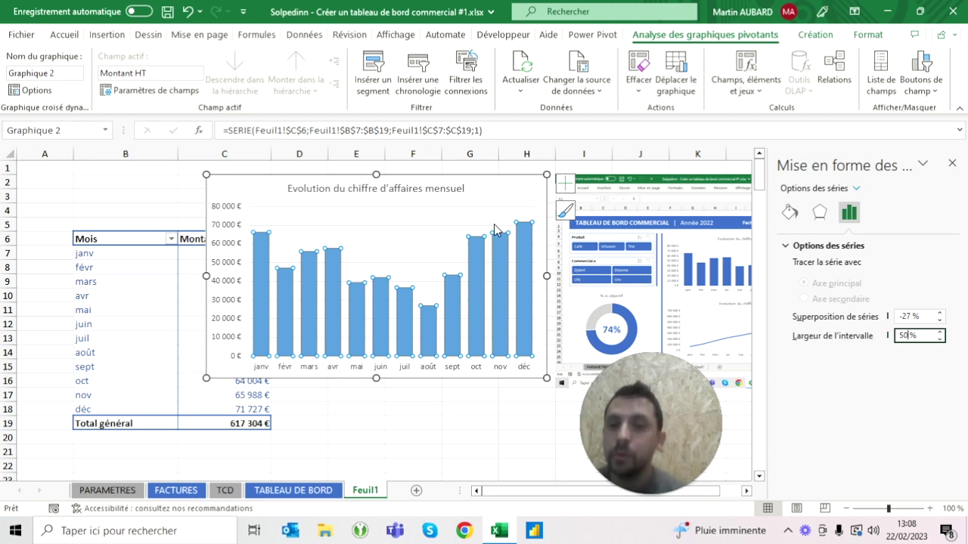
click(126, 182)
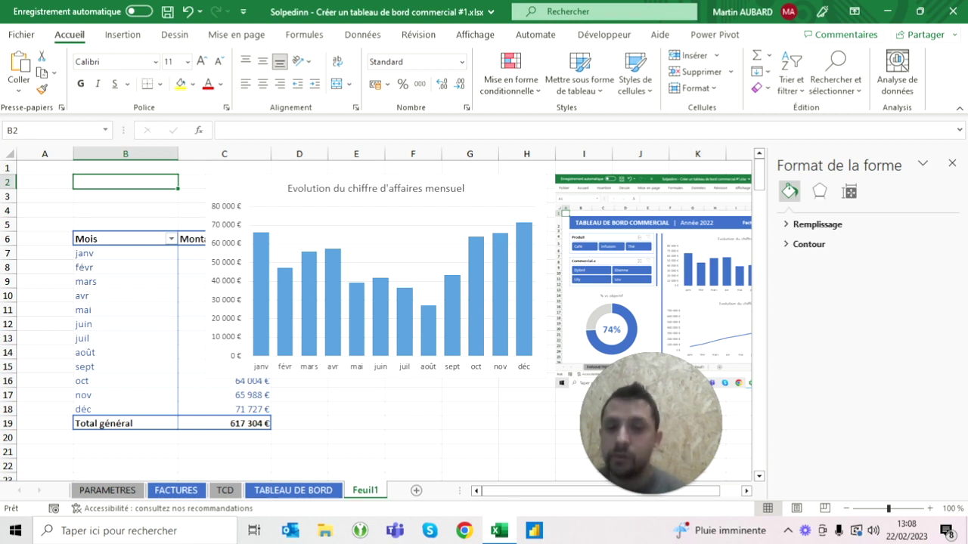
Select the revenue chart and insert a new blank sheet after Feuil1
click(370, 228)
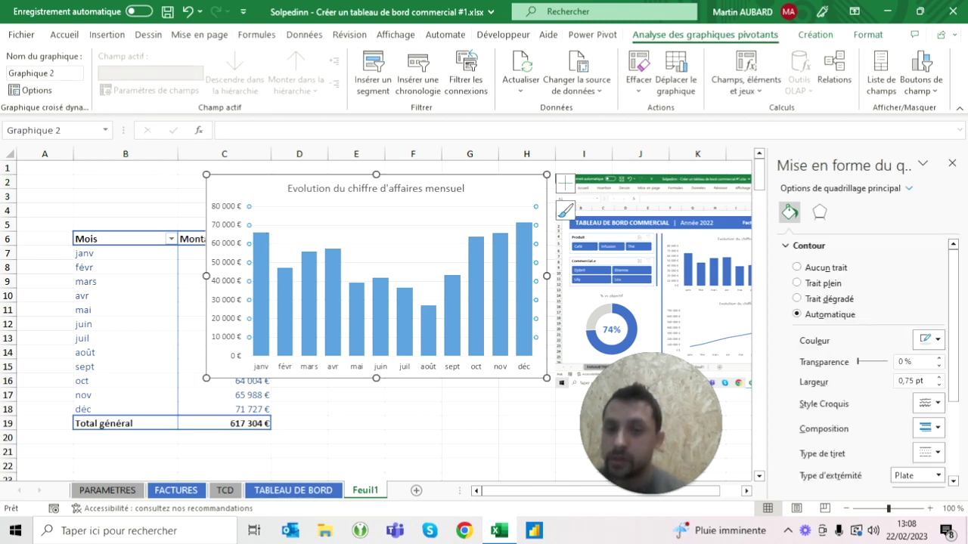
click(278, 229)
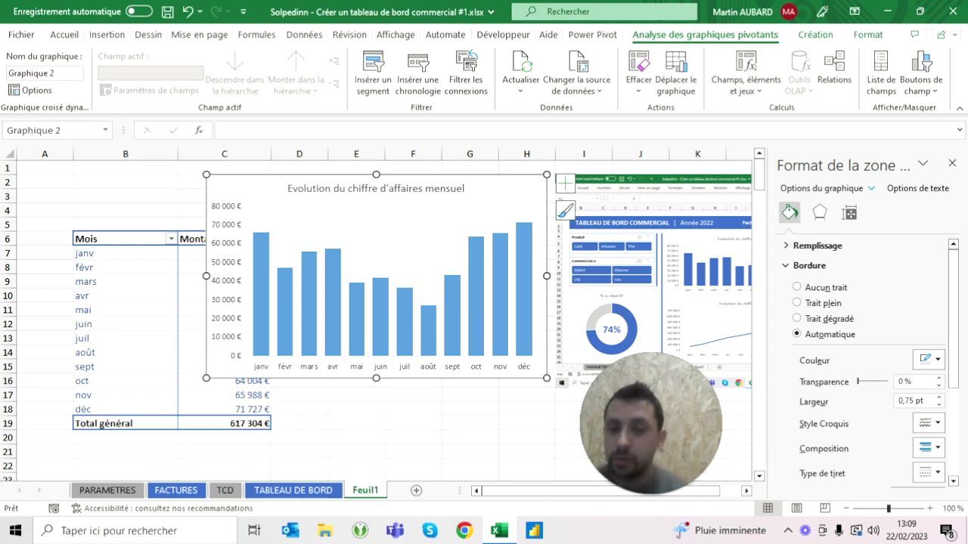
click(416, 491)
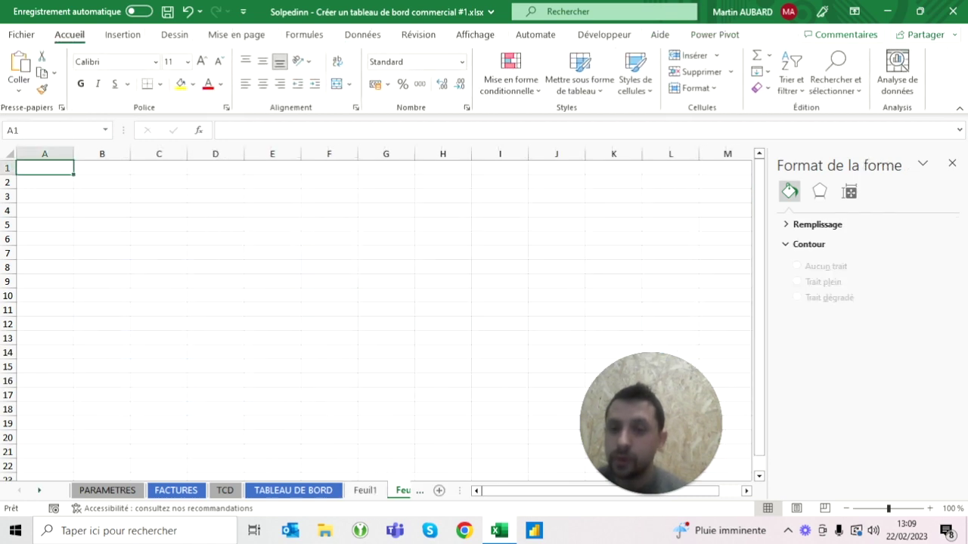
Paste the revenue chart at C5 on the new sheet and make it shorter and wider
click(158, 224)
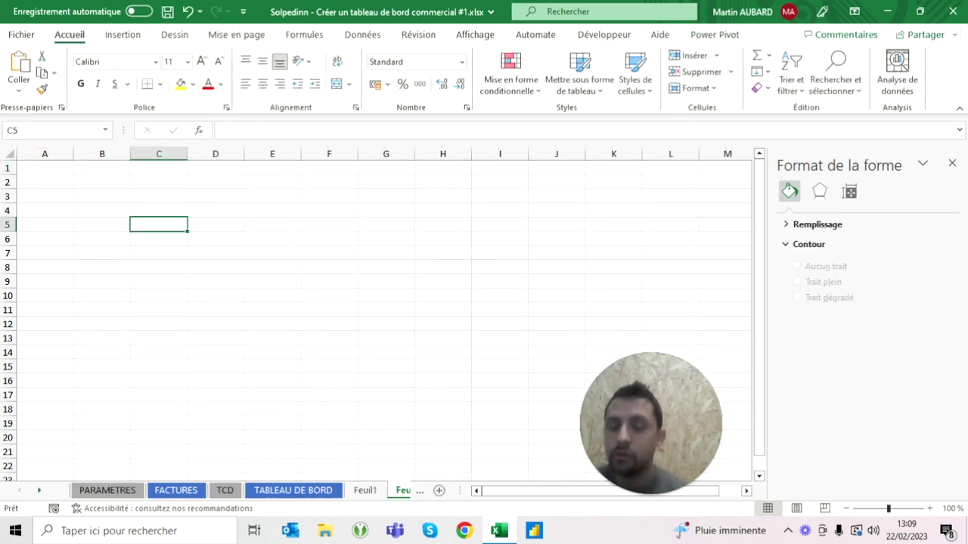
key(ctrl+v)
drag(301, 421, 301, 352)
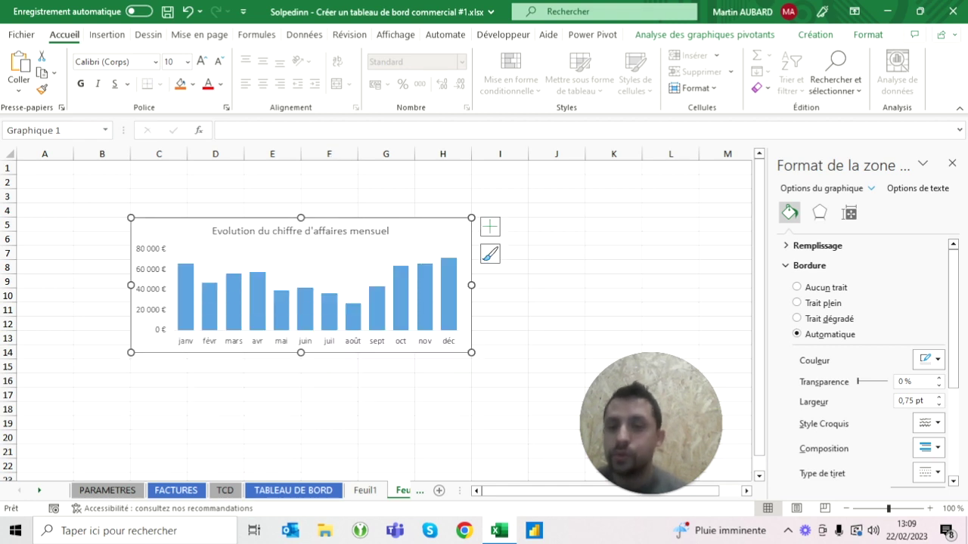
drag(301, 353, 301, 362)
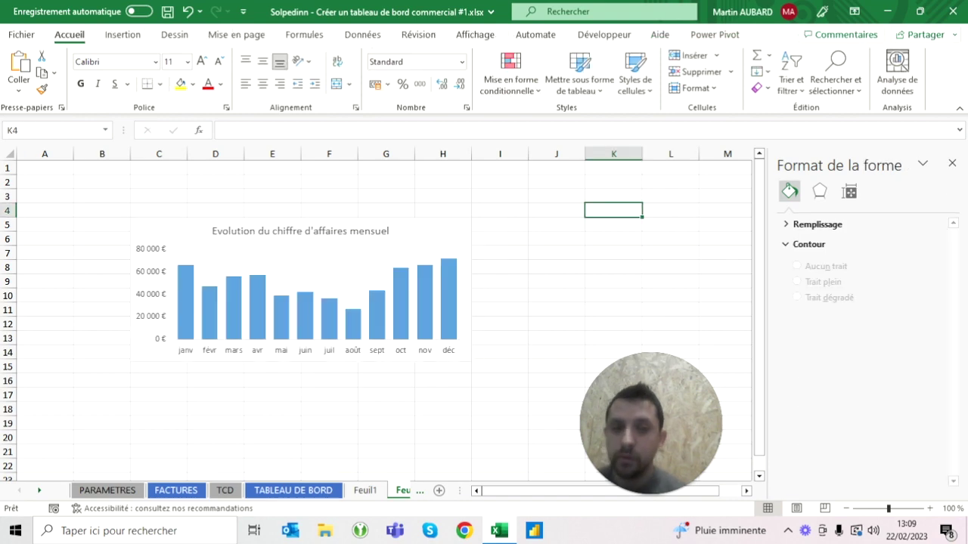
drag(471, 290, 513, 290)
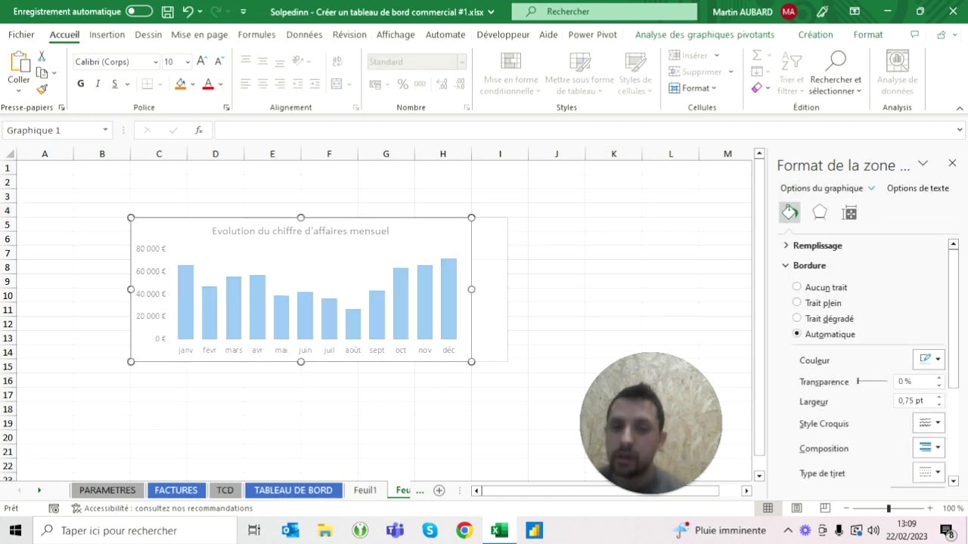
click(557, 224)
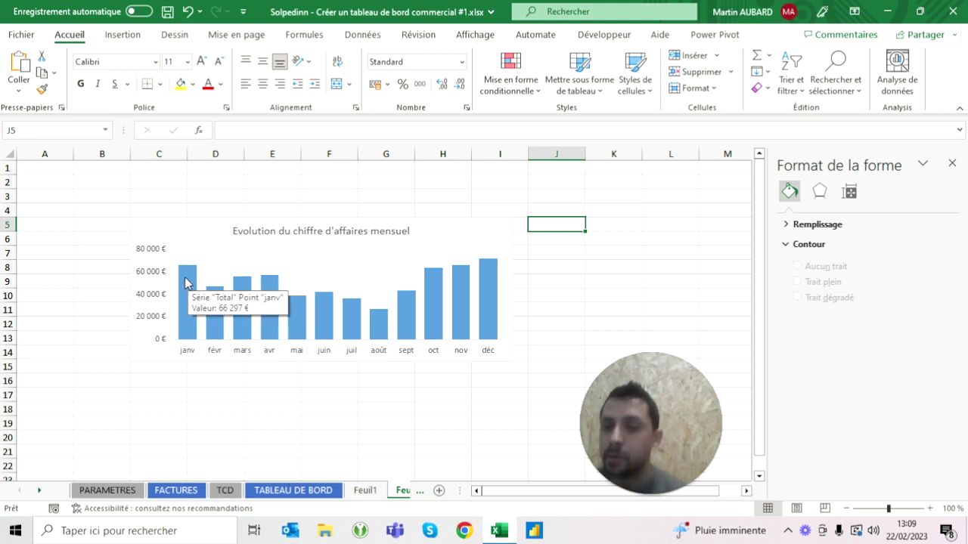
mouse_move(383, 328)
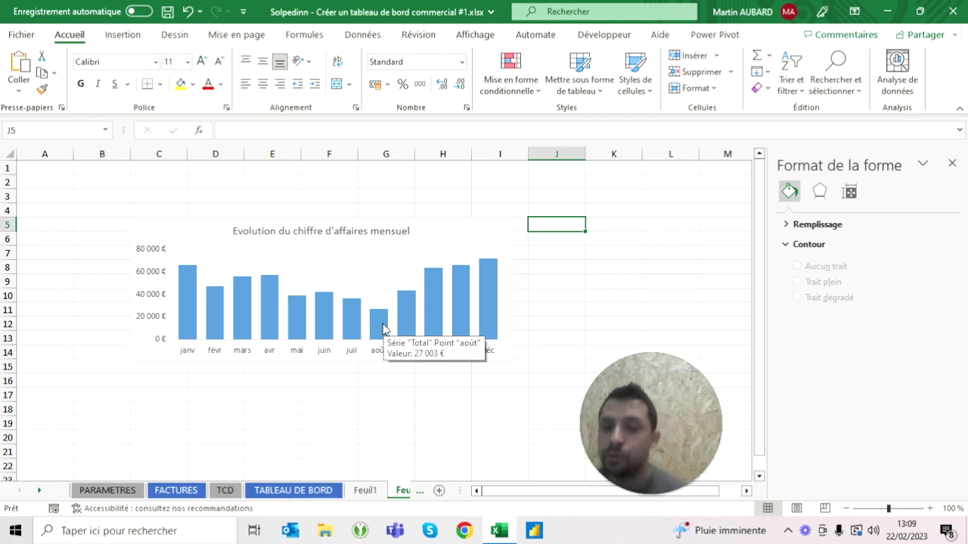
click(158, 181)
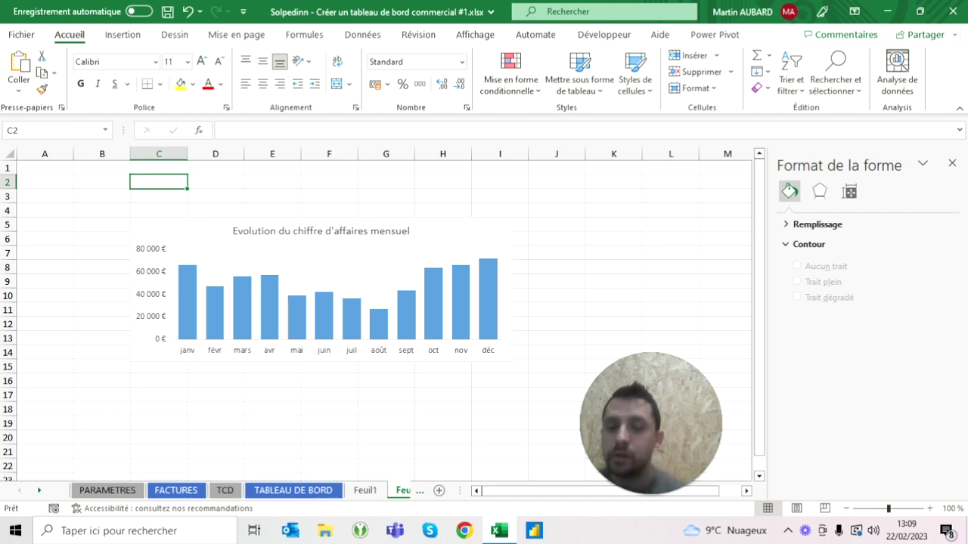
Delete the original column chart from Feuil1, then return to Feuil2
click(321, 493)
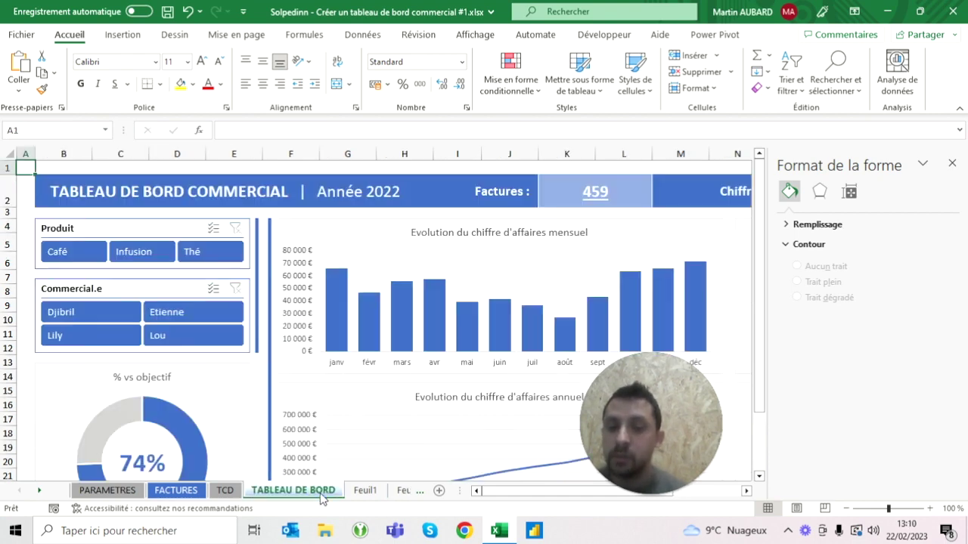
click(225, 491)
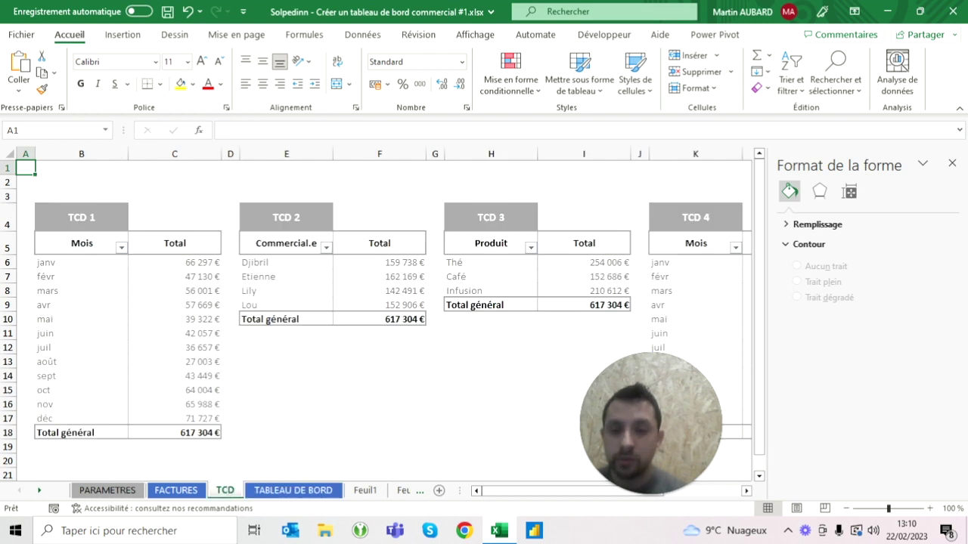
click(365, 491)
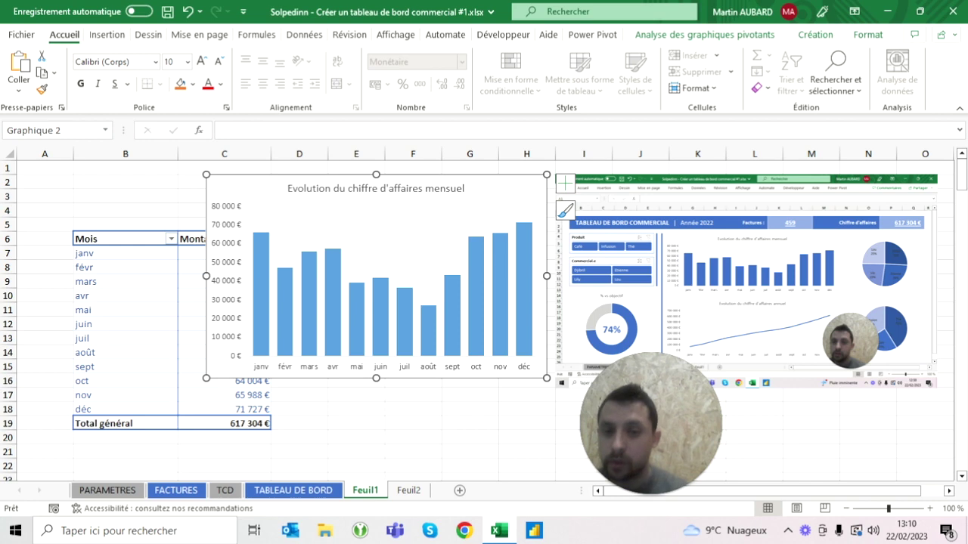
key(Delete)
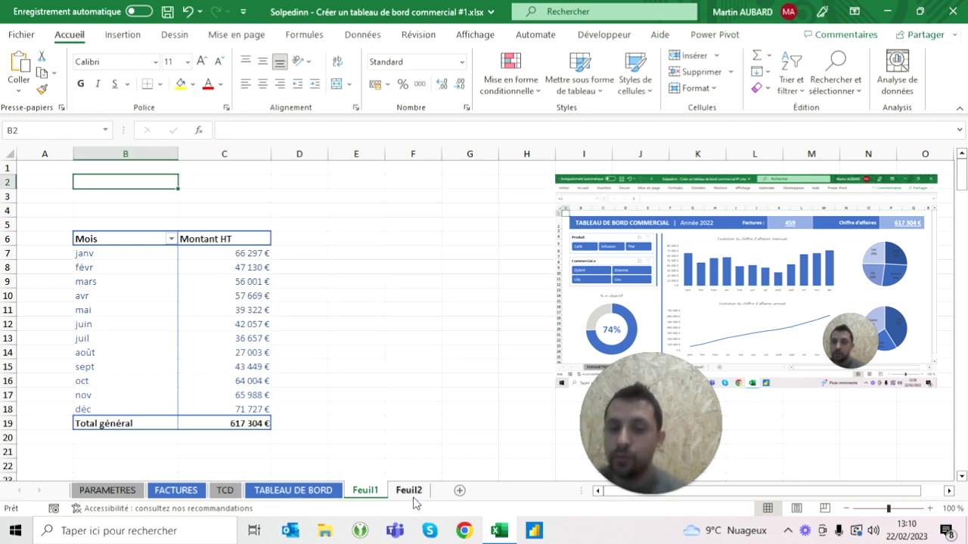
click(409, 491)
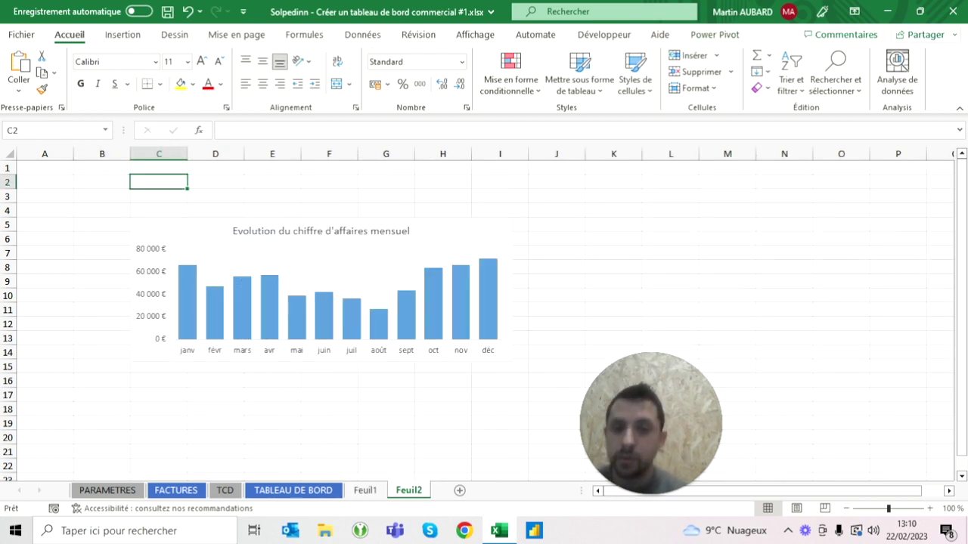
Fill the Feuil2 chart's columns with a darker blue, then return to Feuil1
click(456, 285)
click(455, 285)
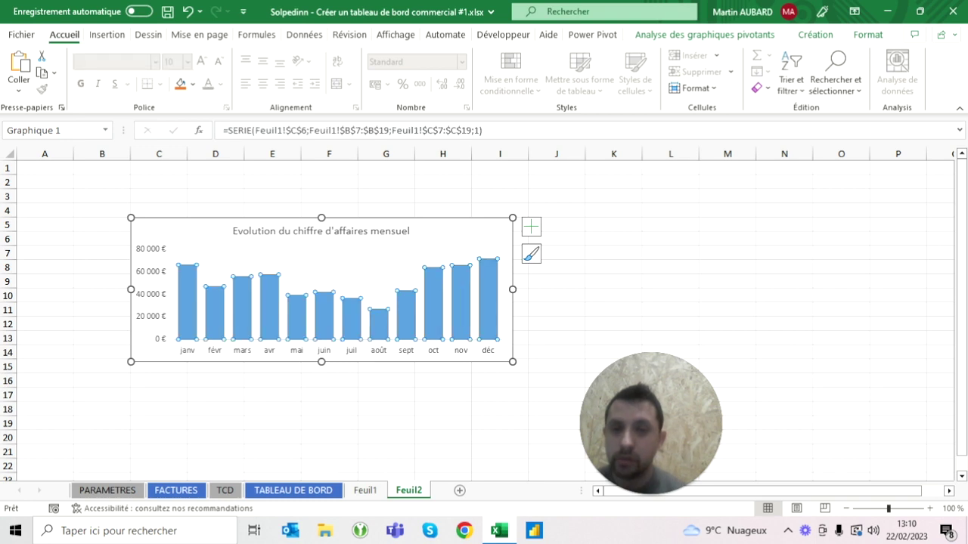
click(192, 84)
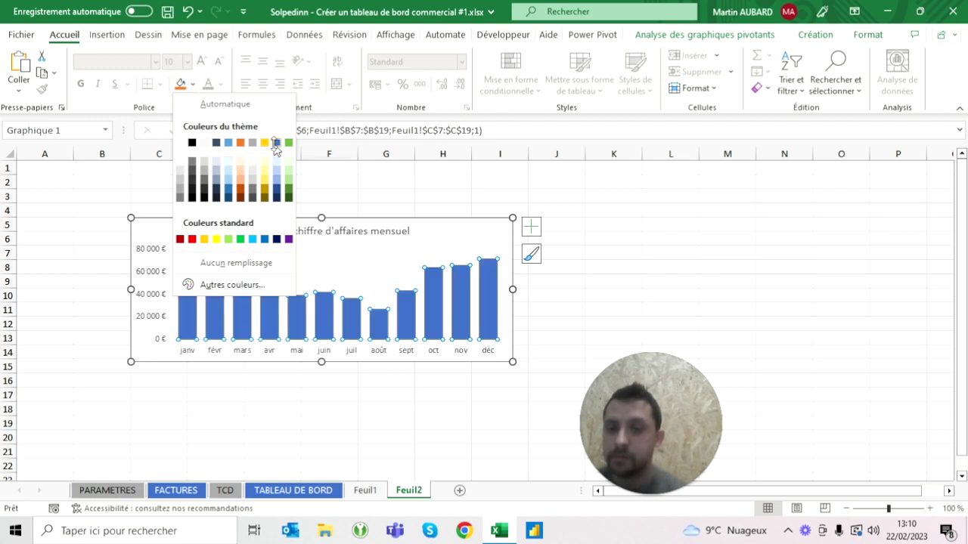
click(277, 143)
click(215, 182)
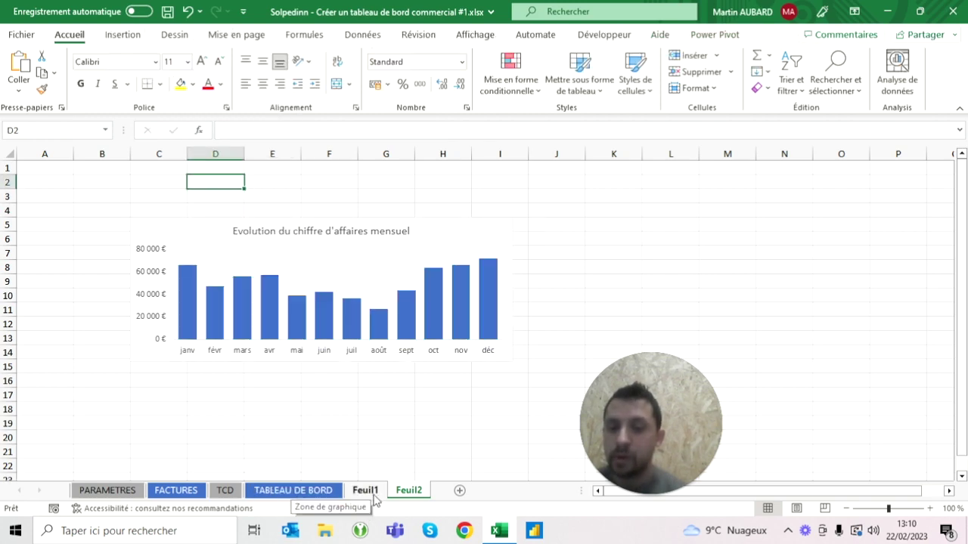
click(369, 491)
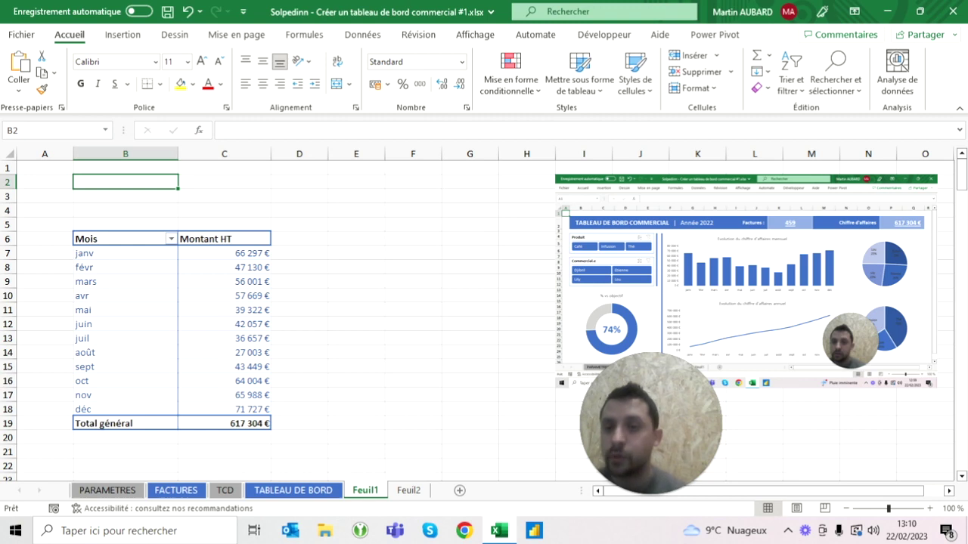
Copy the Mois / Montant HT pivot table from columns B:C into columns E:F
drag(126, 154, 223, 154)
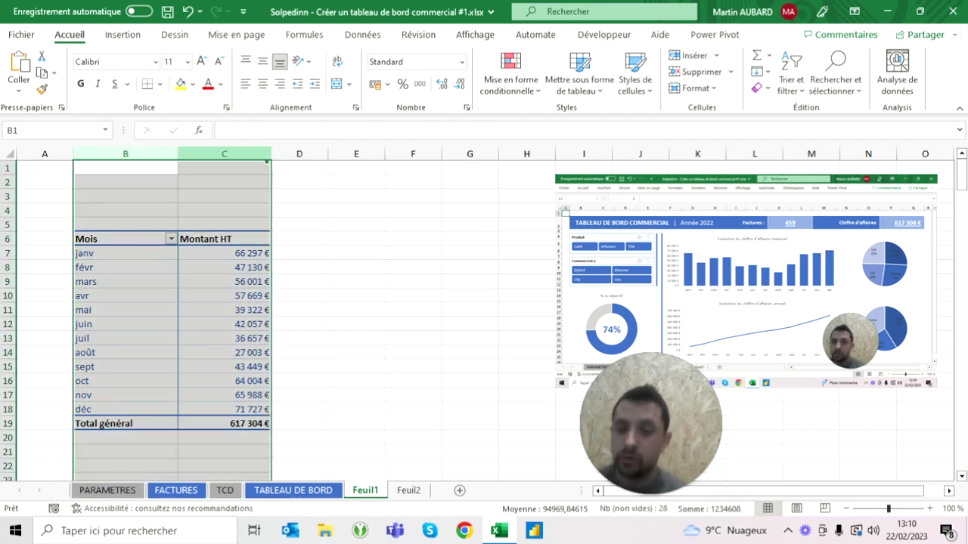
key(ctrl+c)
click(356, 153)
key(ctrl+v)
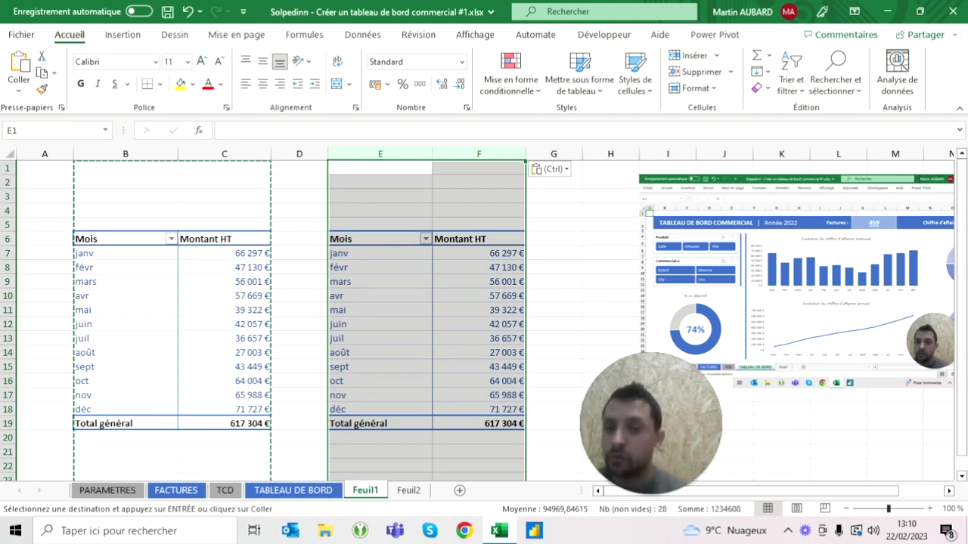
click(380, 195)
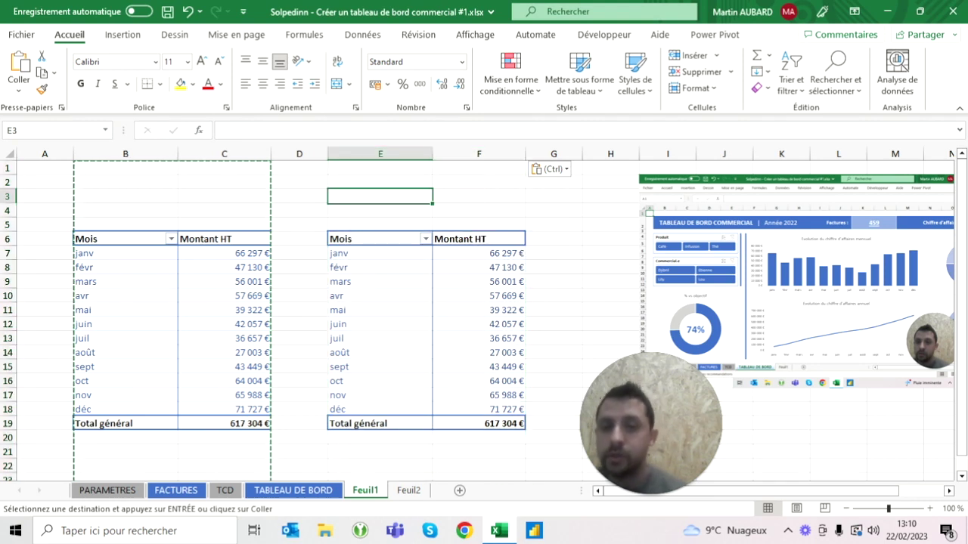
Show column F as percentage of grand total, then undo it back to euro amounts
click(479, 267)
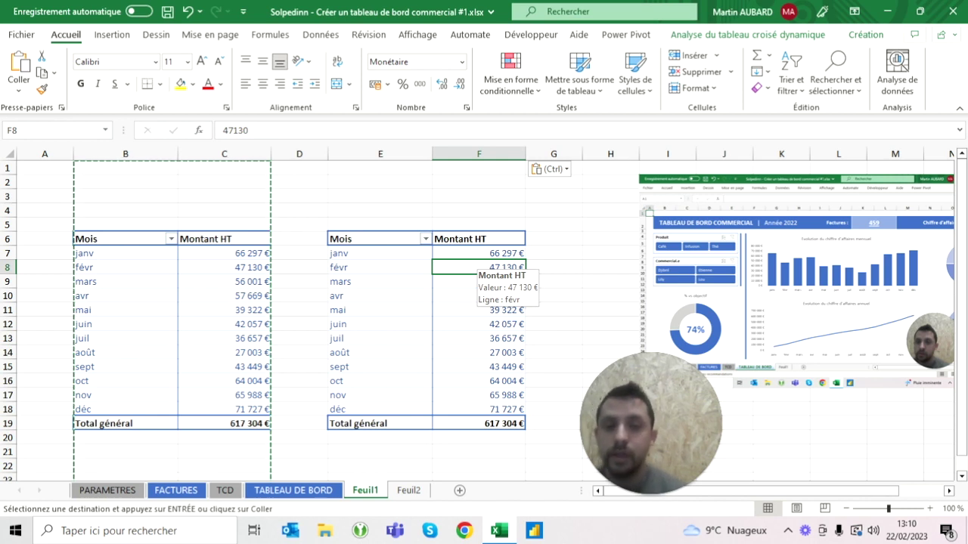
click(480, 254)
click(452, 266)
right_click(461, 269)
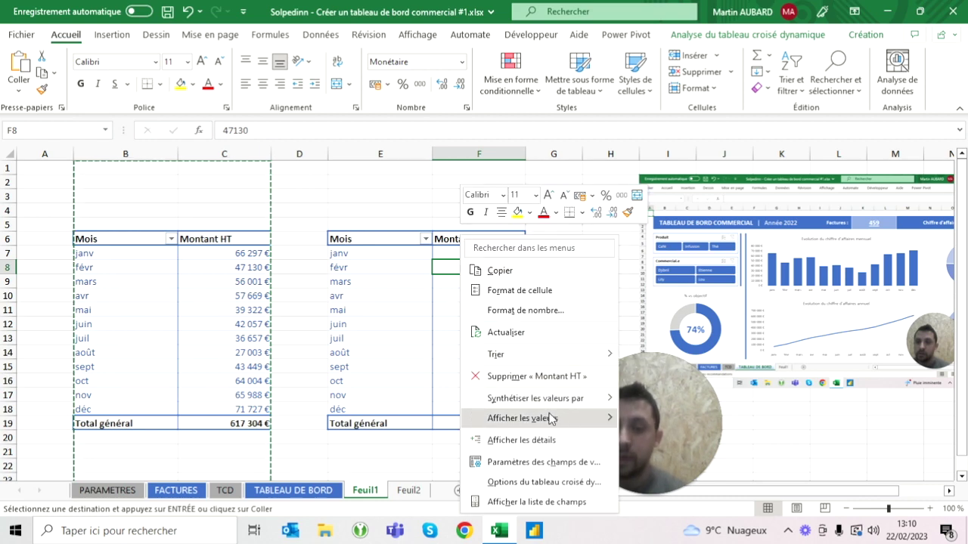
mouse_move(558, 398)
mouse_move(552, 421)
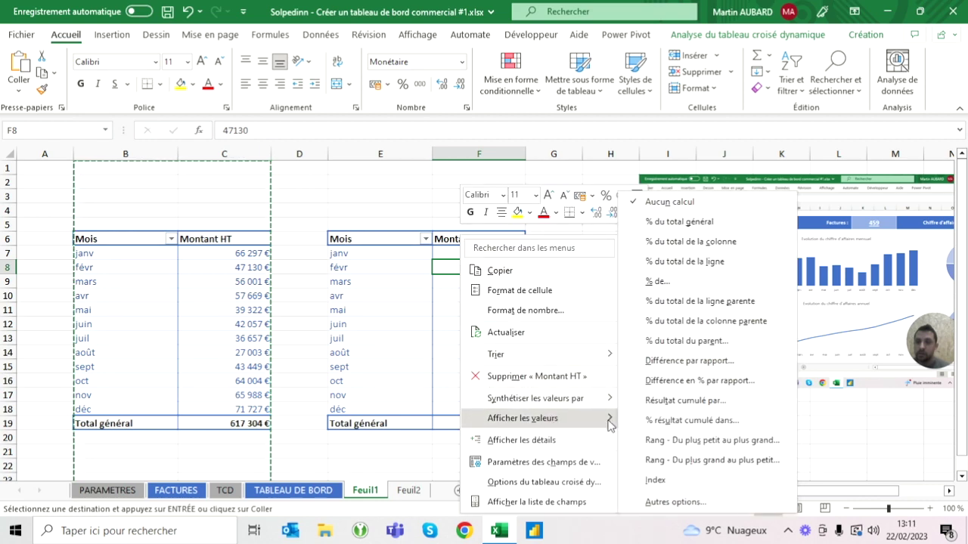
click(662, 229)
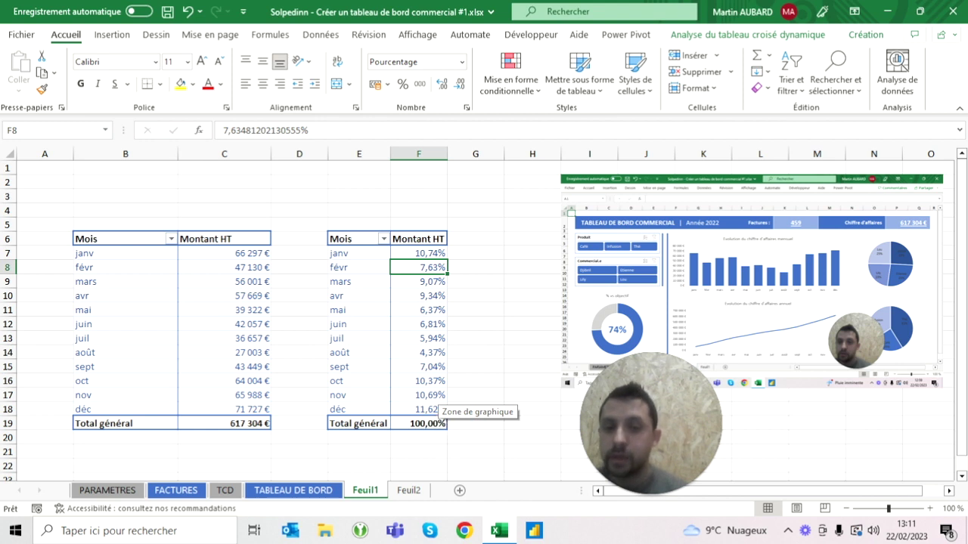
click(188, 11)
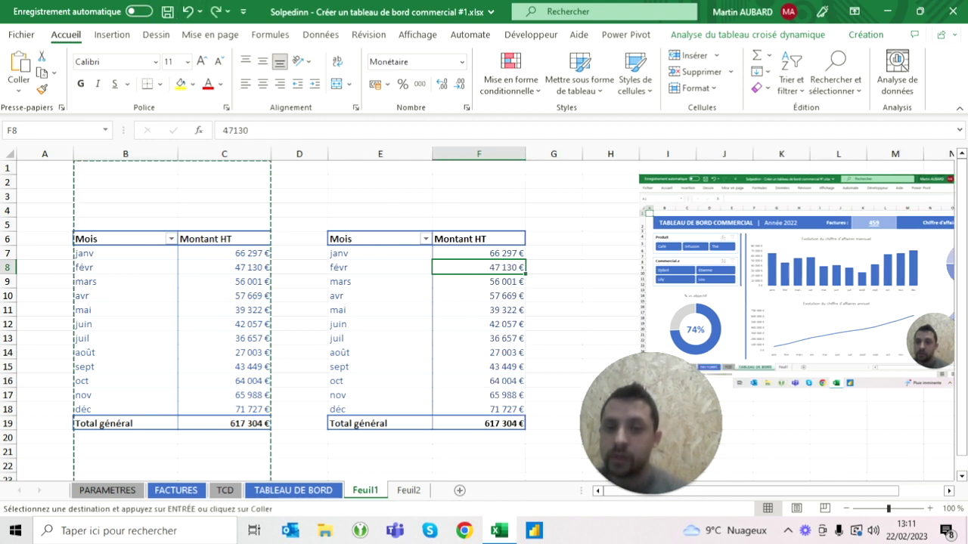
right_click(473, 267)
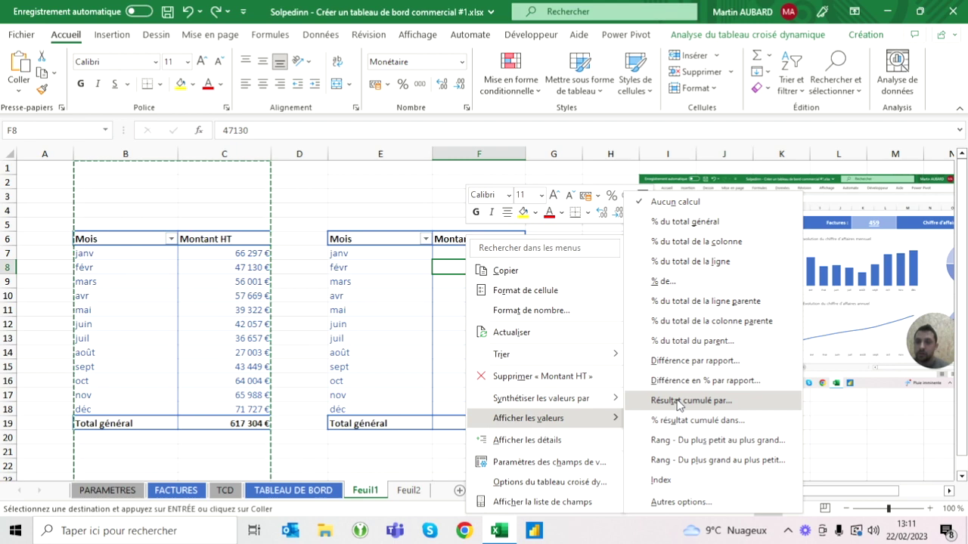
Show the second pivot's Montant HT as a running total by Mois, reaching 617 304 € in December
click(677, 402)
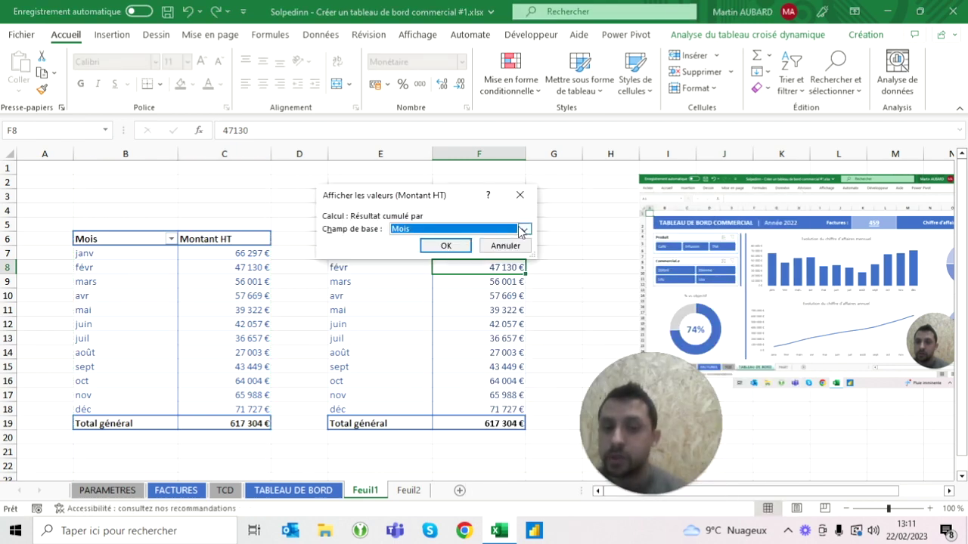
click(524, 229)
click(524, 231)
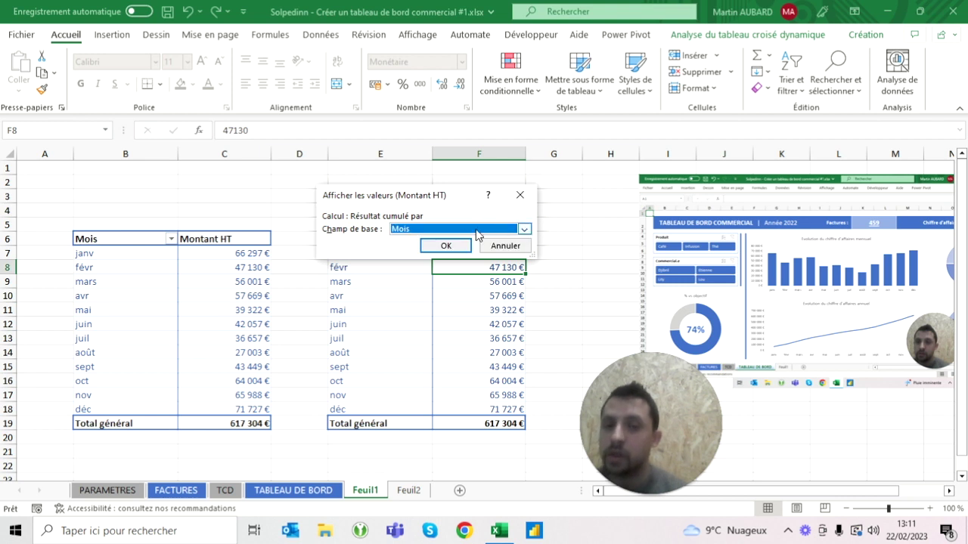
click(446, 245)
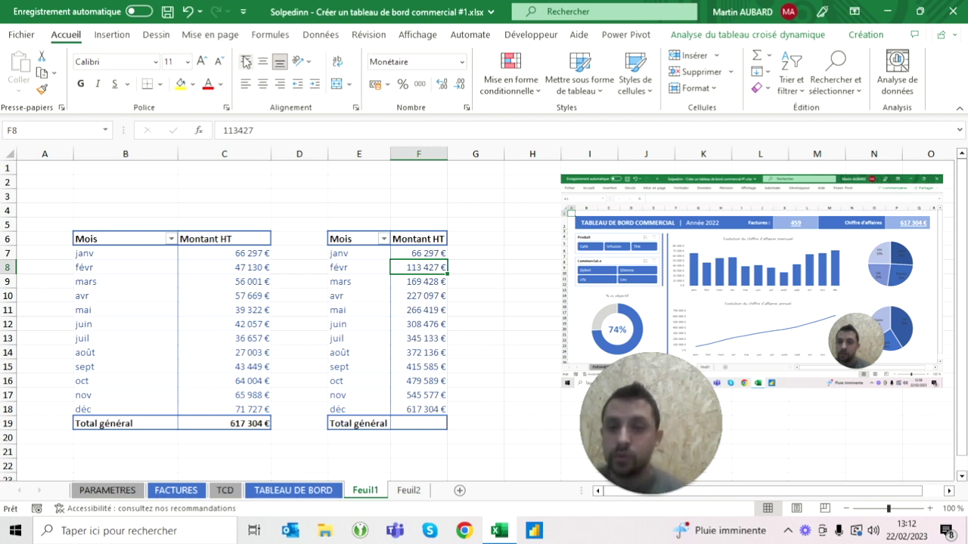
click(359, 269)
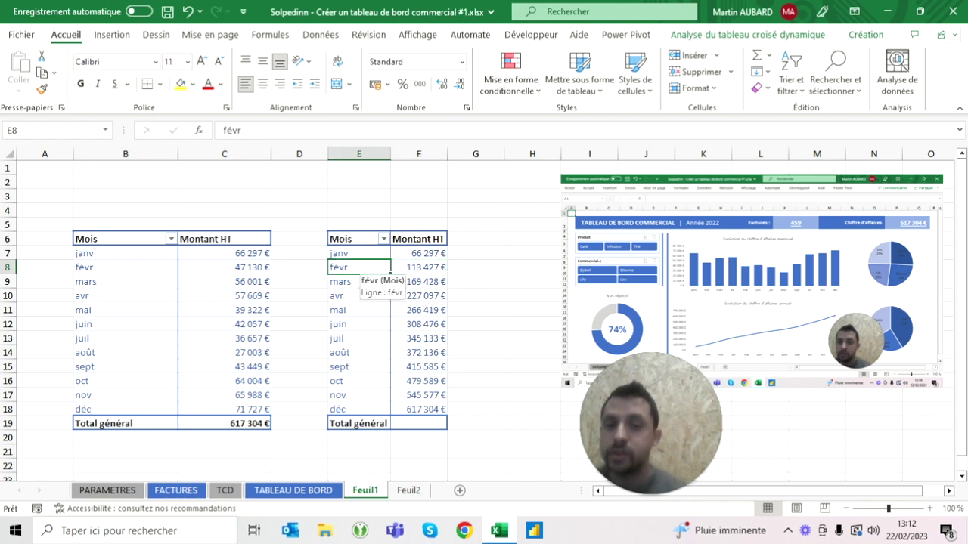
Insert a Courbe line pivot chart from the second pivot table and cut it from Feuil1
click(788, 42)
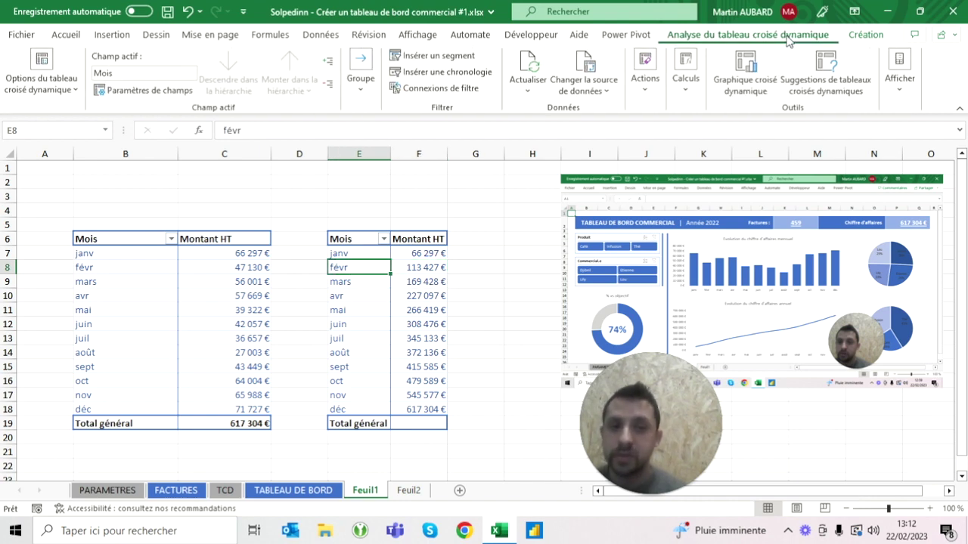
click(740, 79)
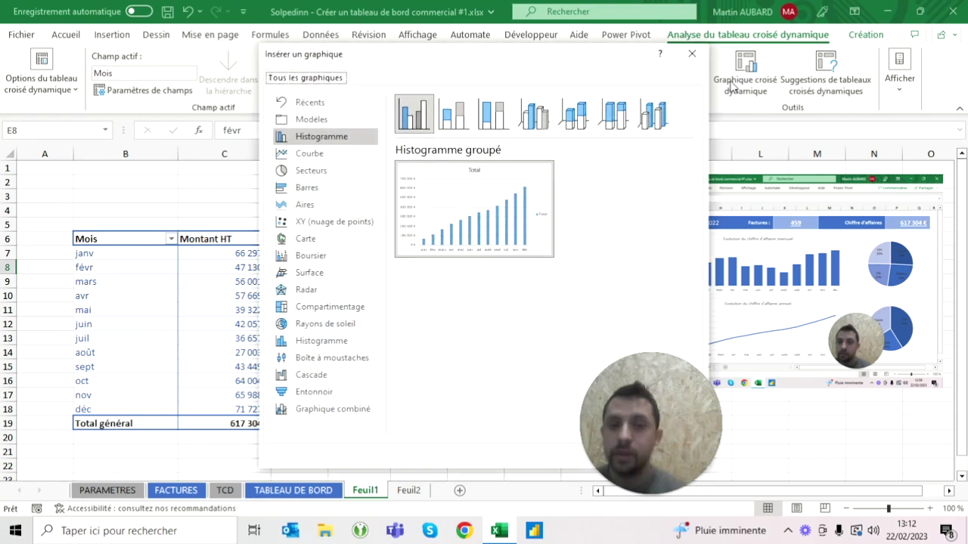
mouse_move(485, 223)
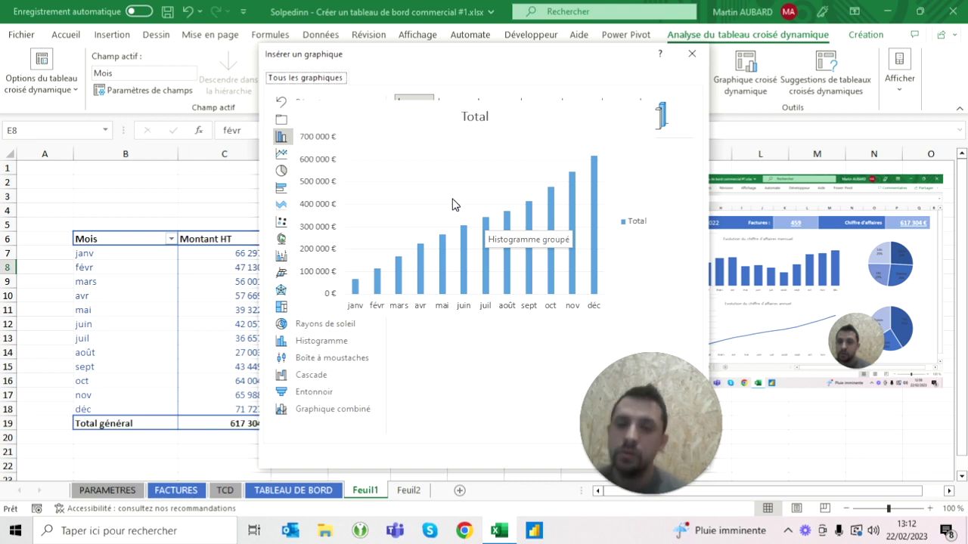
click(319, 158)
mouse_move(467, 206)
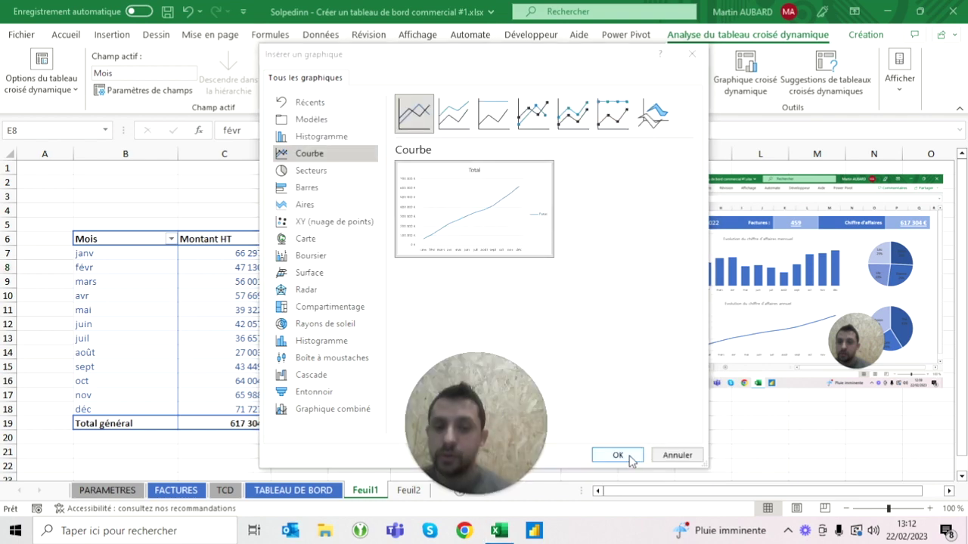
click(618, 455)
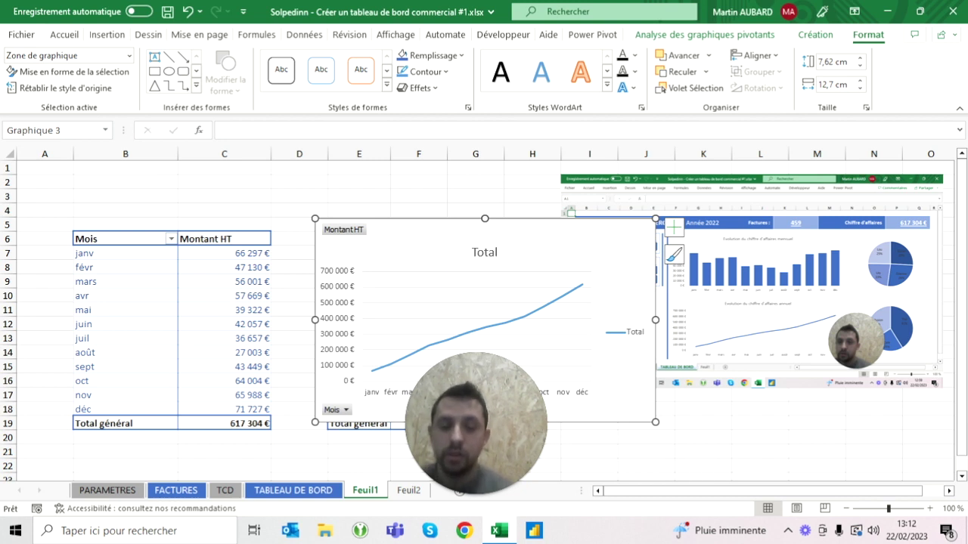
key(Delete)
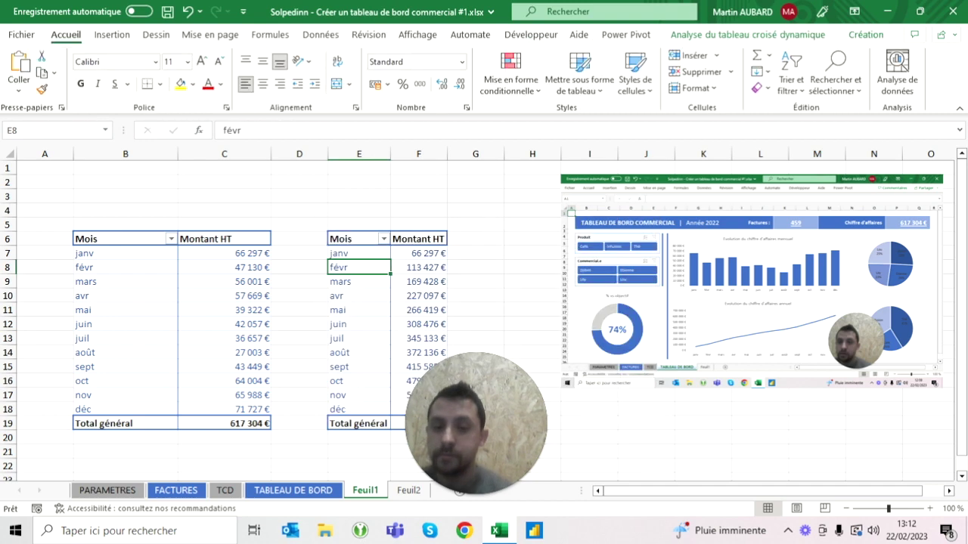
click(407, 492)
Paste the line chart at C16 on Feuil2 and set its width to 14,25 cm
click(159, 380)
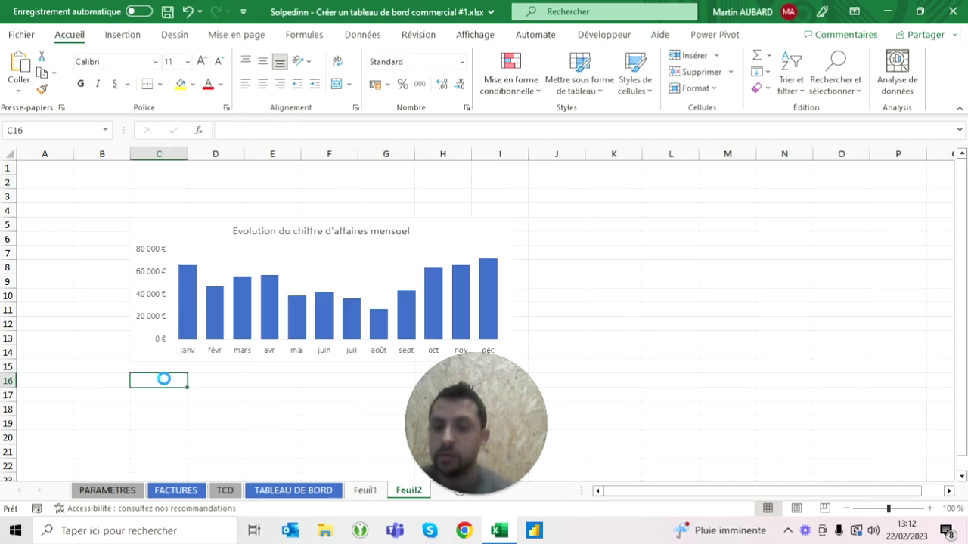
key(ctrl+v)
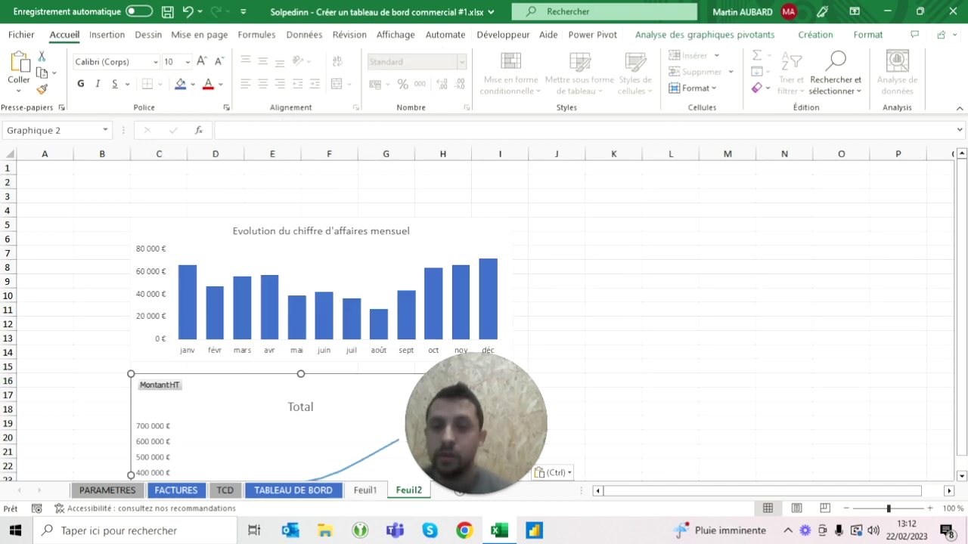
double_click(76, 40)
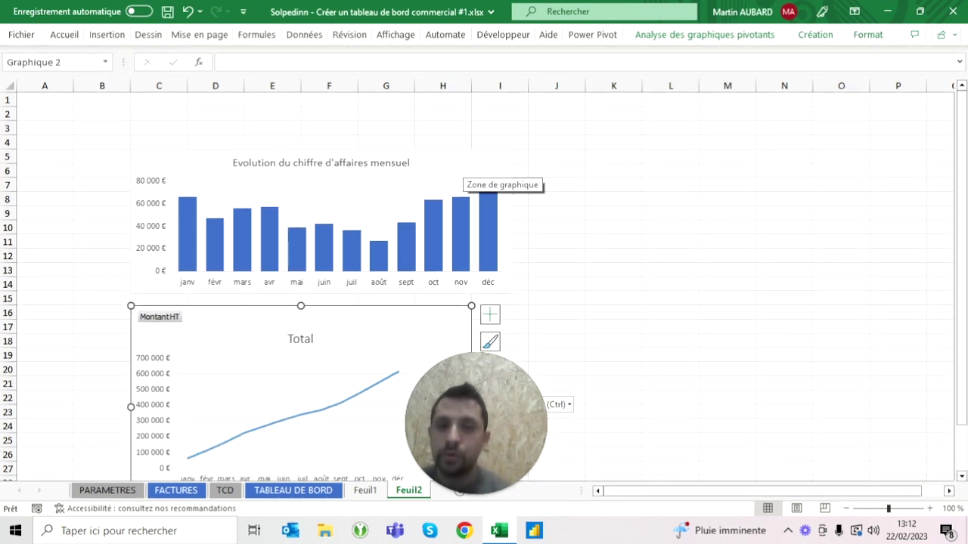
click(462, 175)
click(869, 36)
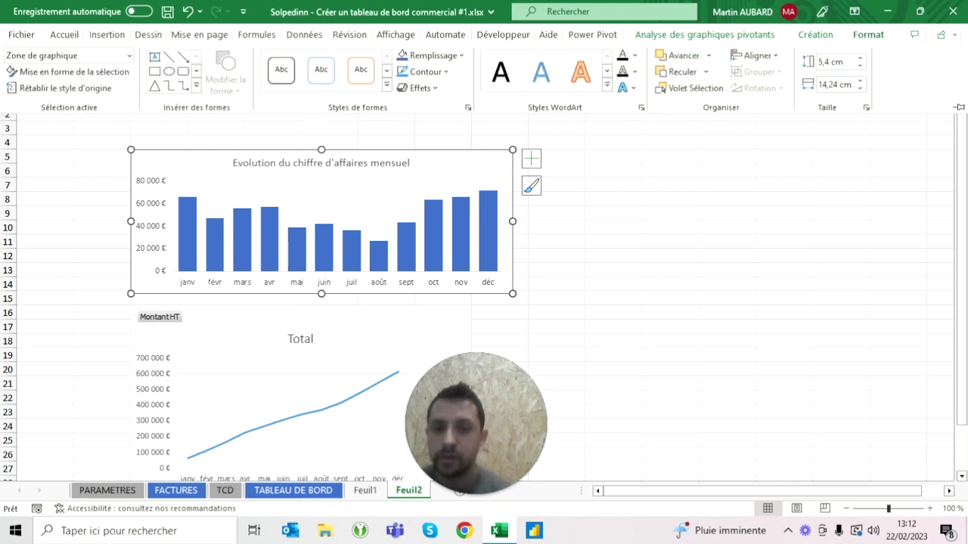
key(ctrl+v)
click(848, 40)
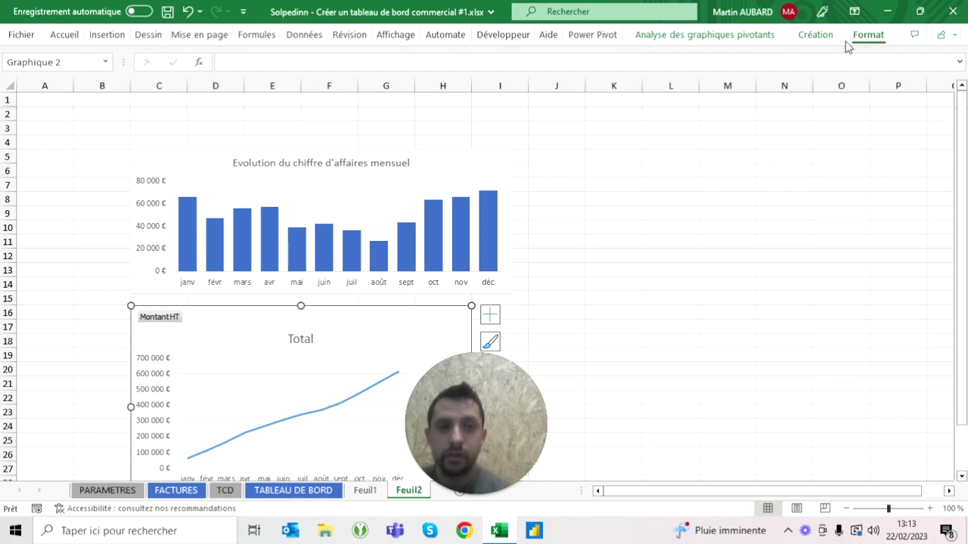
click(838, 84)
text(14,)
text(25)
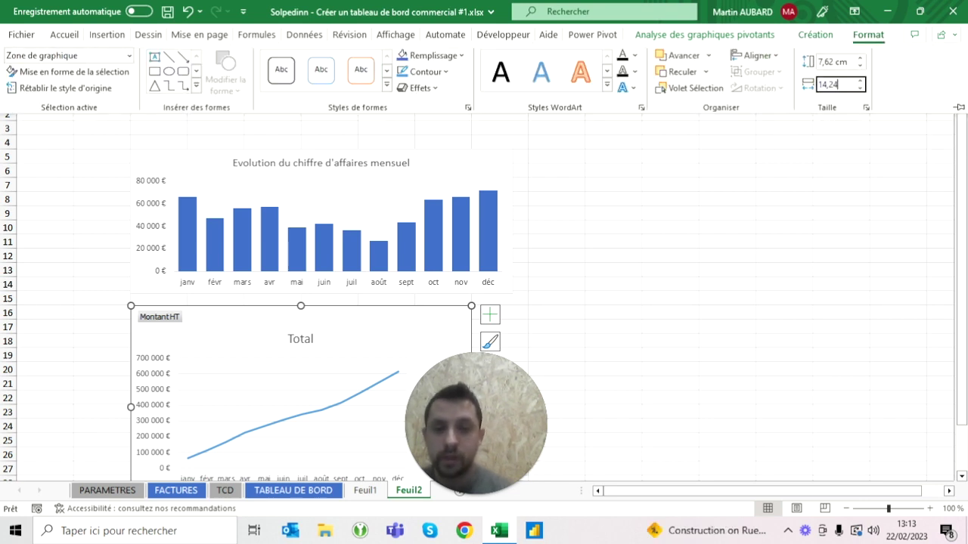
key(Return)
Set the line chart's height to match the bar chart, 5,4 cm
click(483, 158)
click(867, 34)
key(Escape)
click(453, 393)
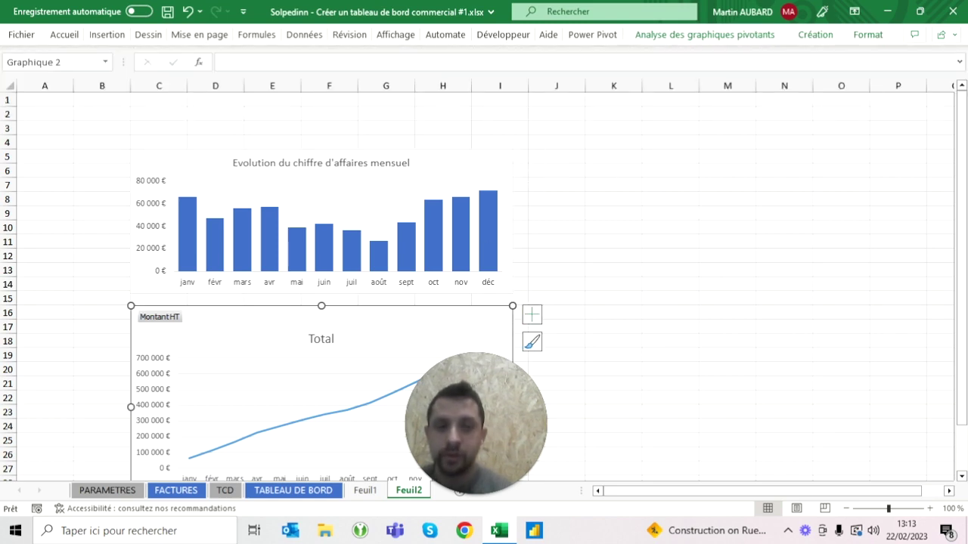
click(867, 34)
click(831, 60)
text(10)
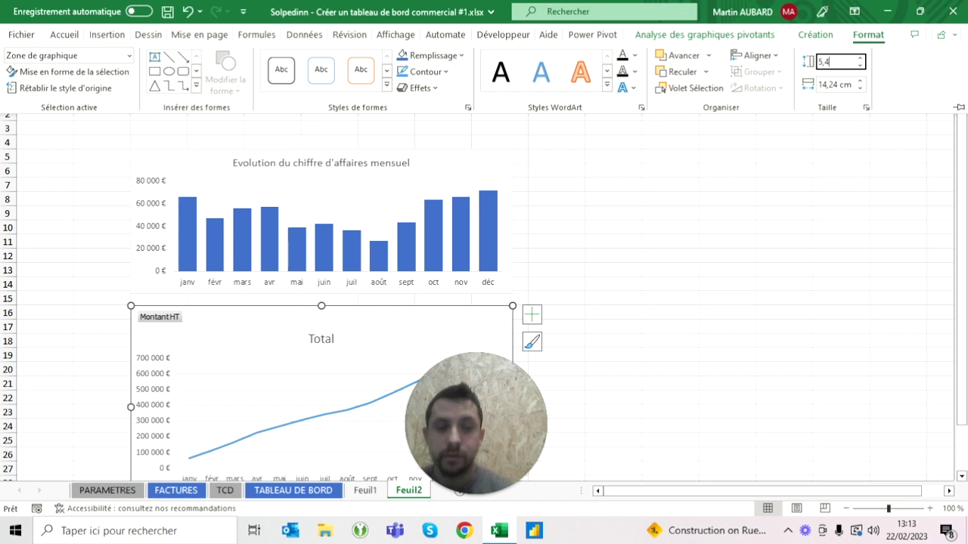
key(Return)
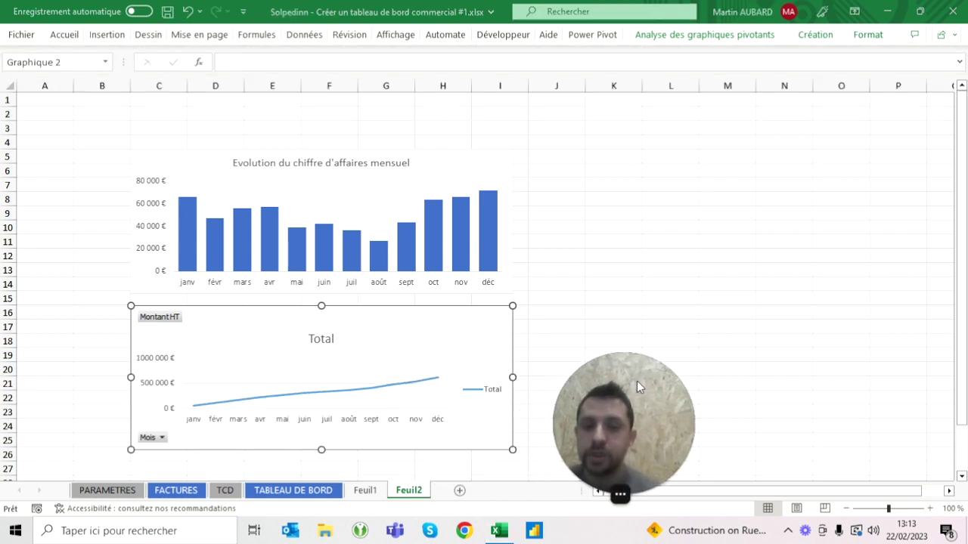
click(560, 270)
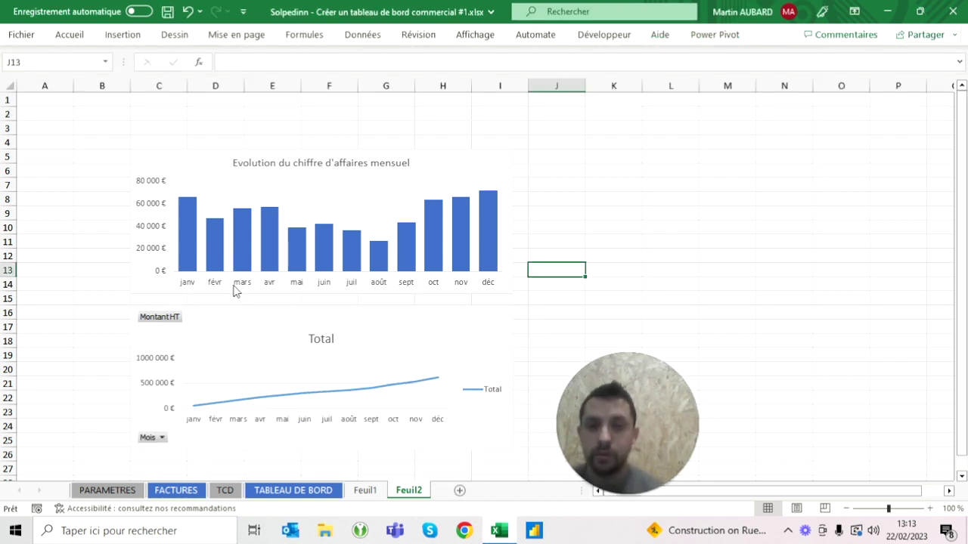
right_click(175, 321)
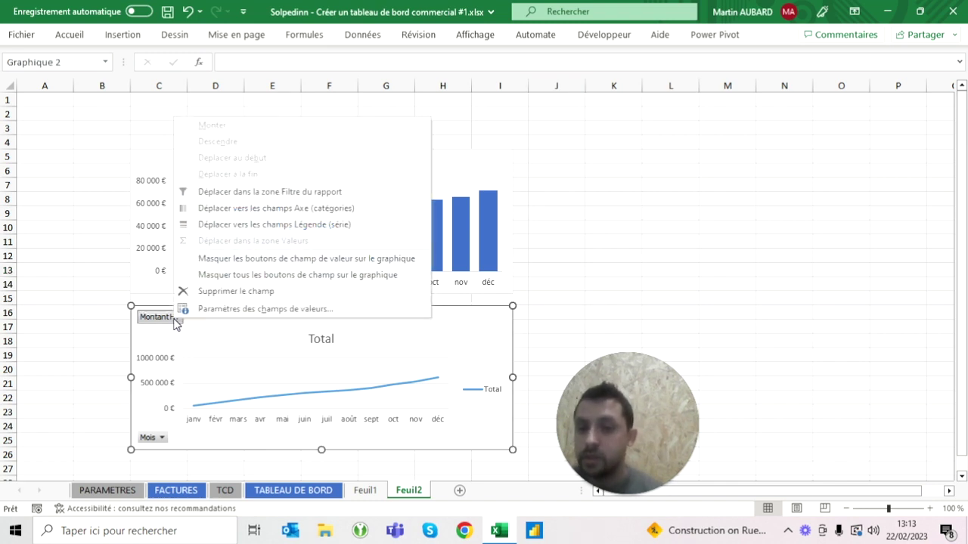
Hide the line chart's field buttons and retitle it 'Evolution du chiffre d'affaires annuel' in a smaller font
click(216, 277)
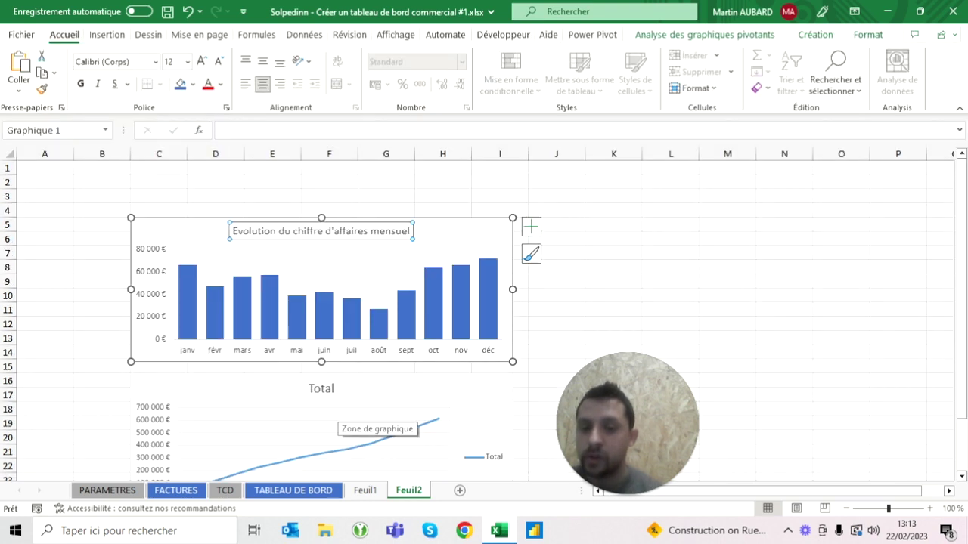
click(321, 389)
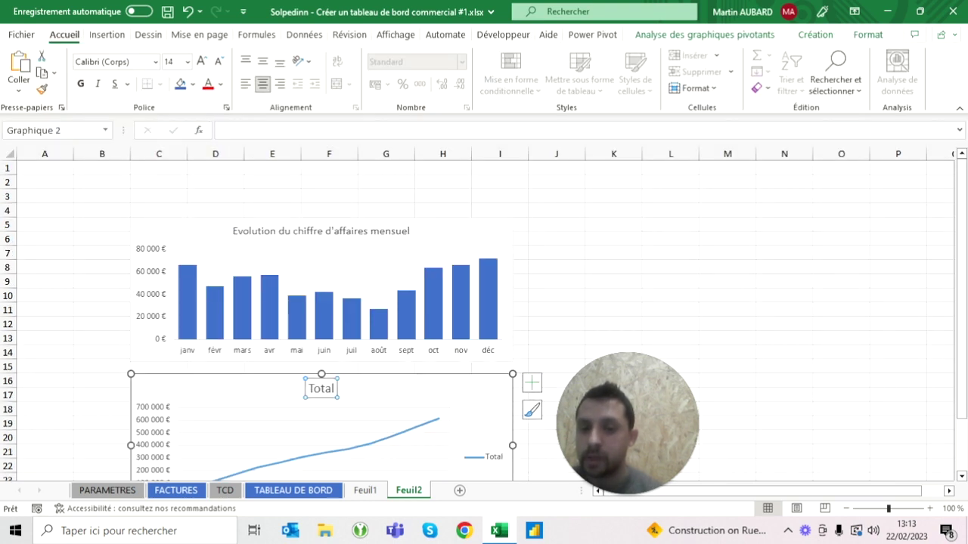
click(219, 62)
click(321, 387)
double_click(322, 387)
key(BackSpace)
text(Evoltu)
key(BackSpace)
key(BackSpace)
text(ution du chiffre d'affaires)
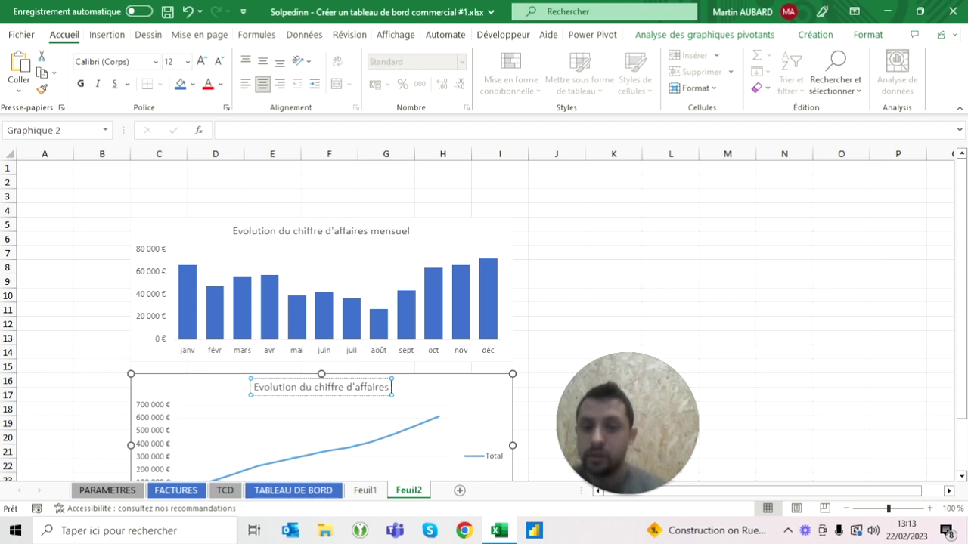
text( annuel)
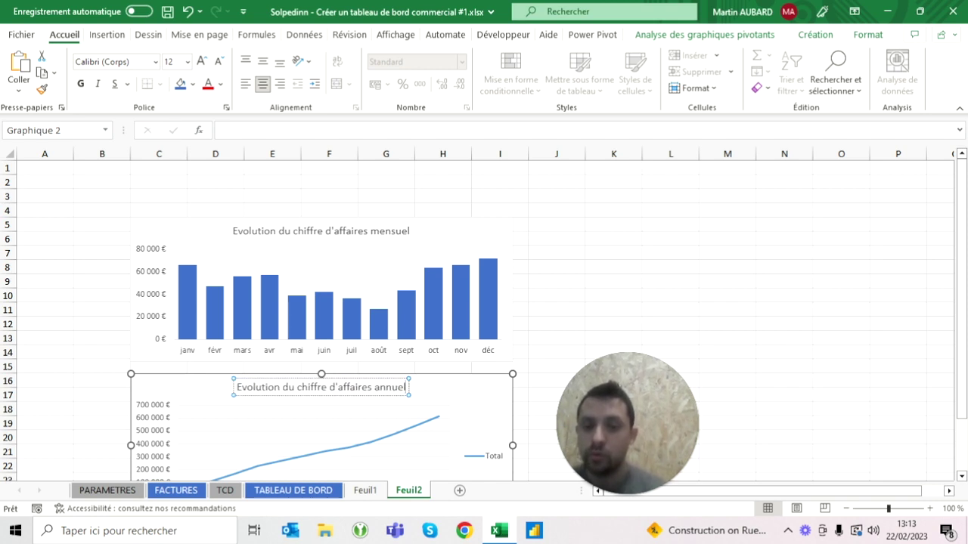
key(Escape)
key(Escape)
Delete the line chart's Total legend
click(484, 455)
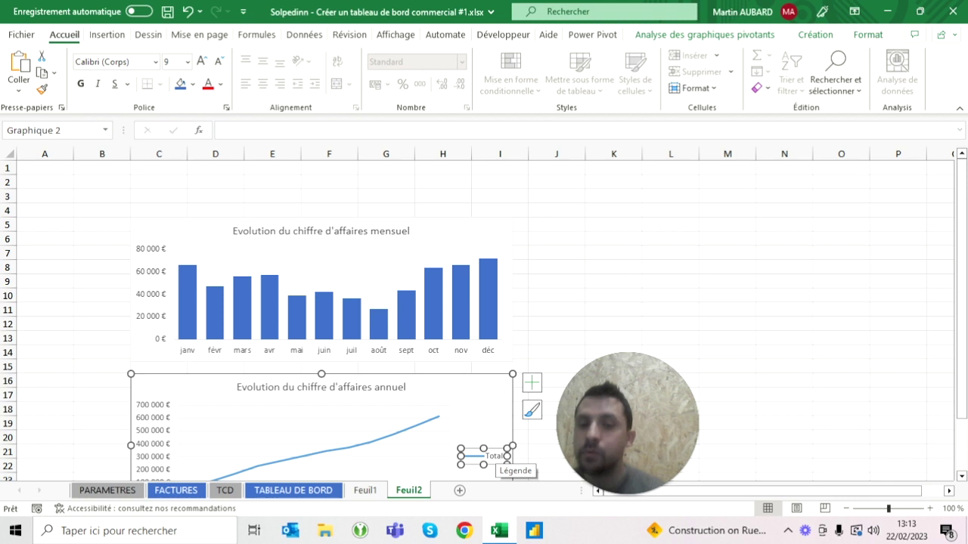
key(Delete)
key(Escape)
double_click(69, 35)
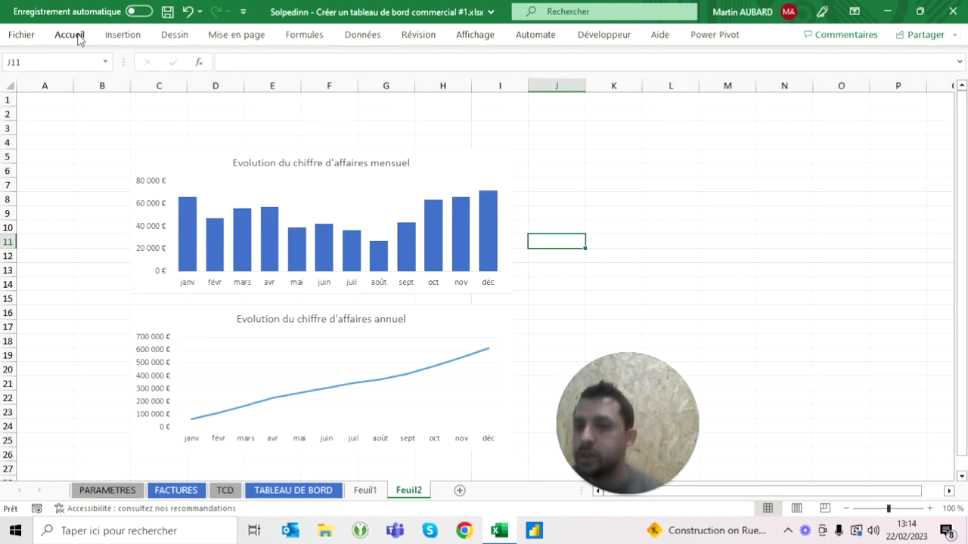
Compare the TABLEAU DE BORD dashboard with Feuil2's two charts, ending on TABLEAU DE BORD
double_click(70, 35)
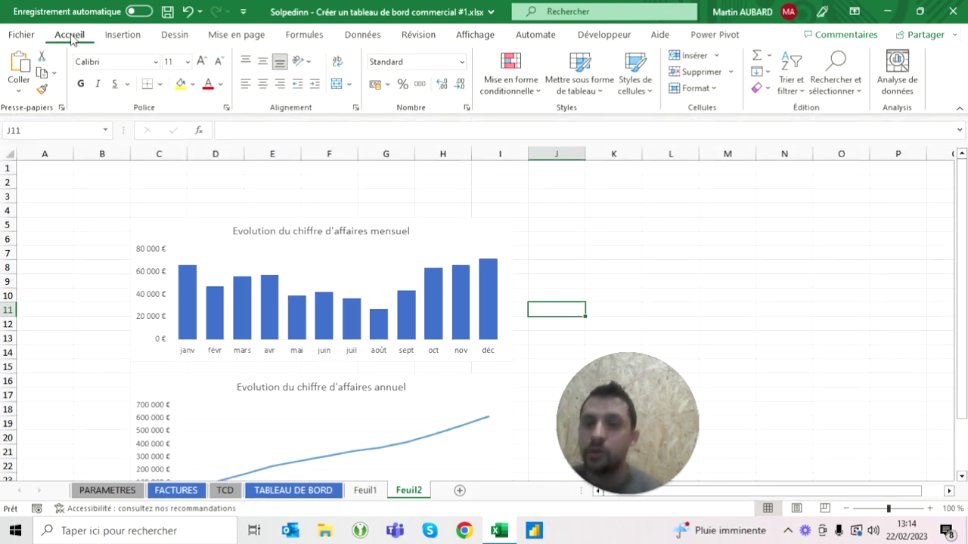
double_click(70, 38)
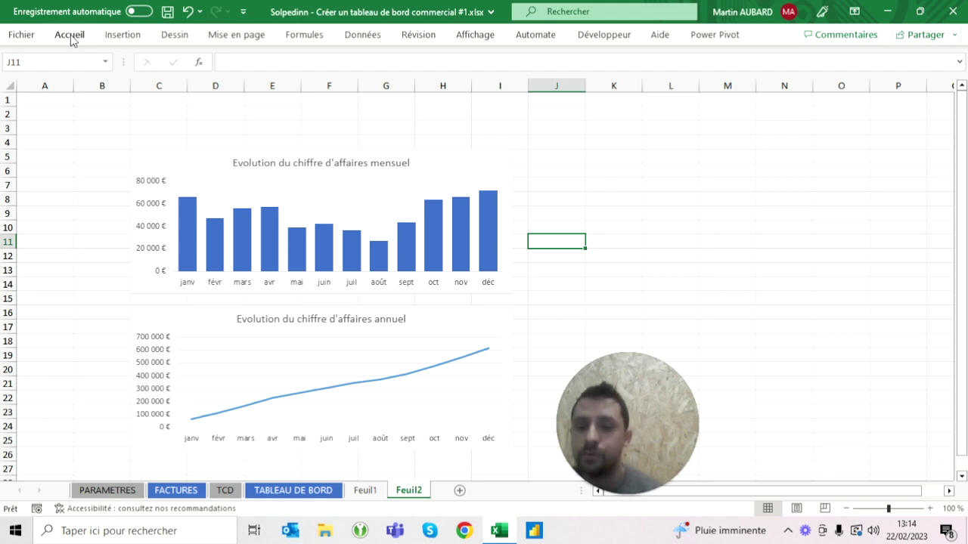
click(315, 491)
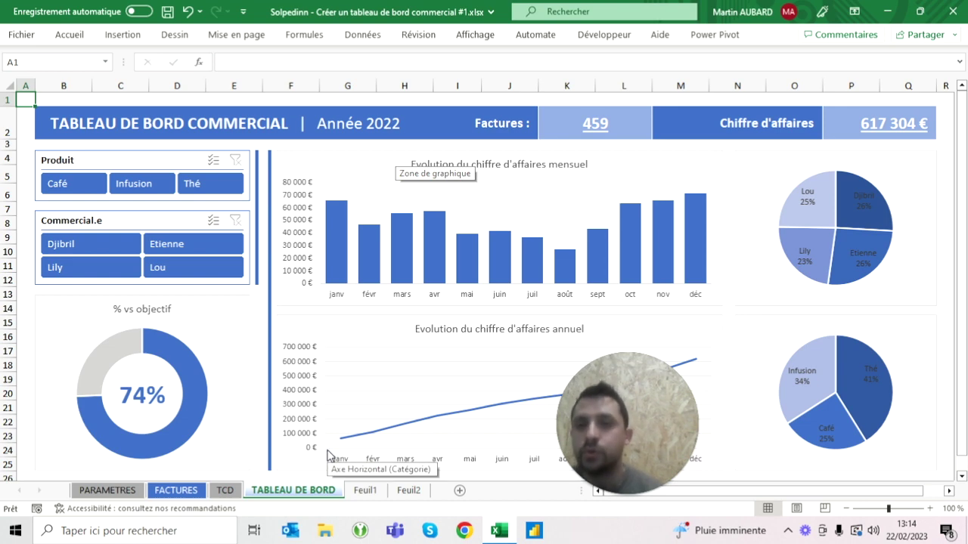
double_click(70, 35)
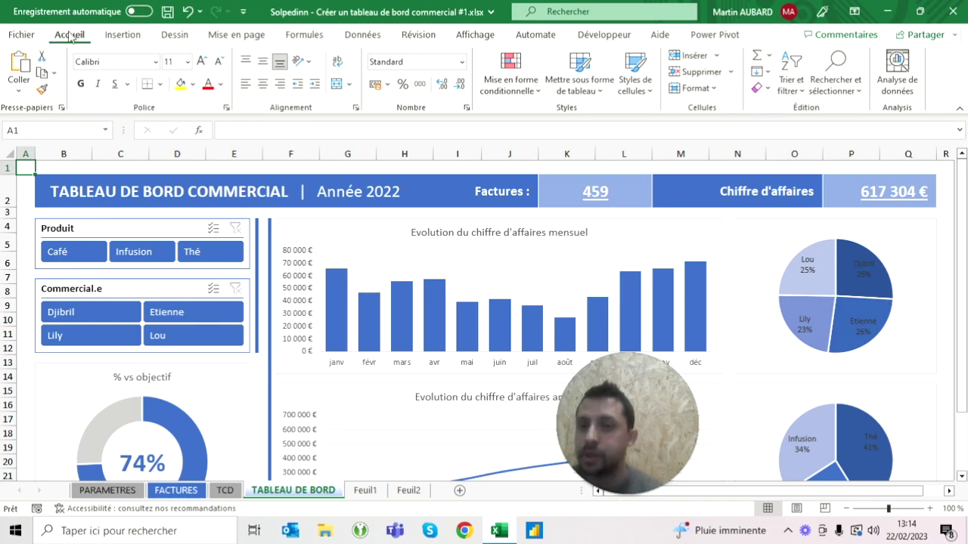
double_click(69, 35)
click(408, 490)
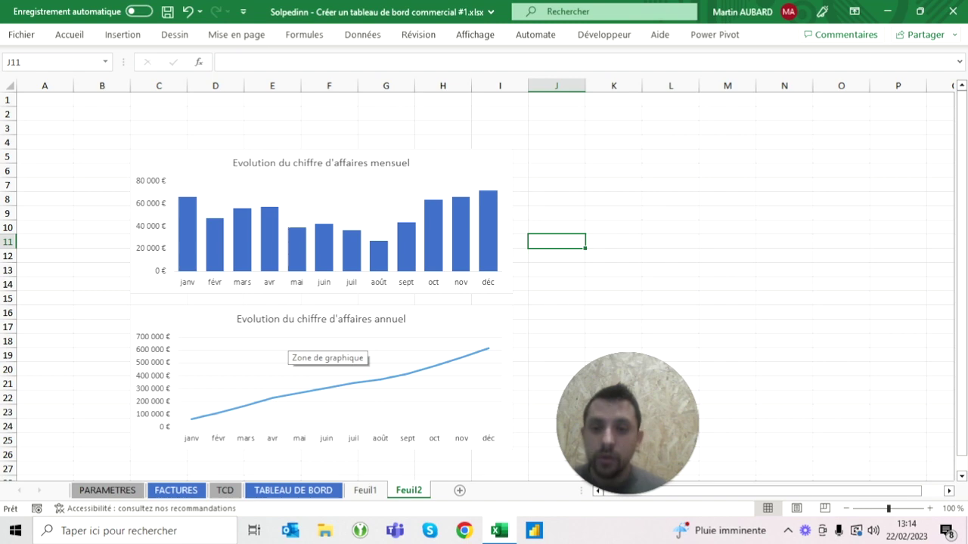
click(293, 491)
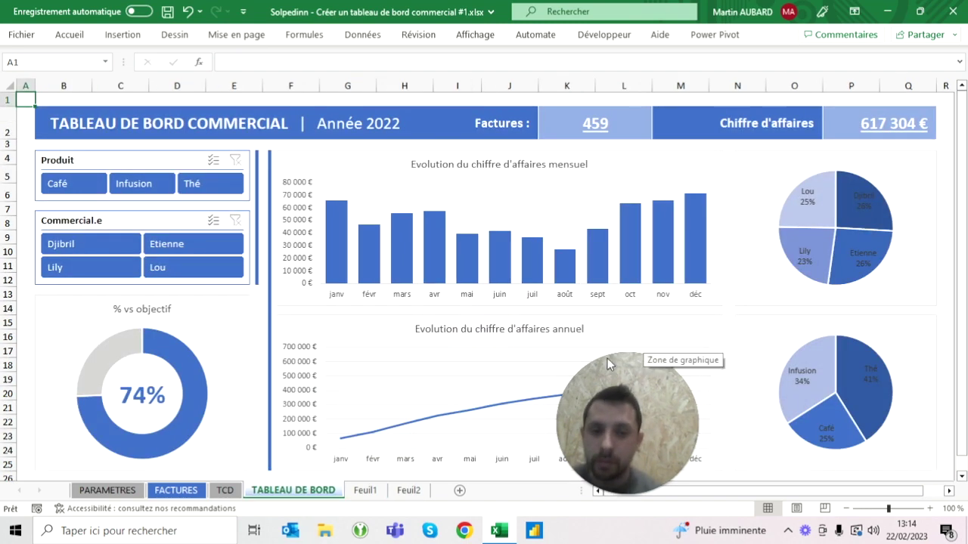
Make the annual revenue line on Feuil2 blue, then return to Feuil1
click(409, 490)
click(425, 72)
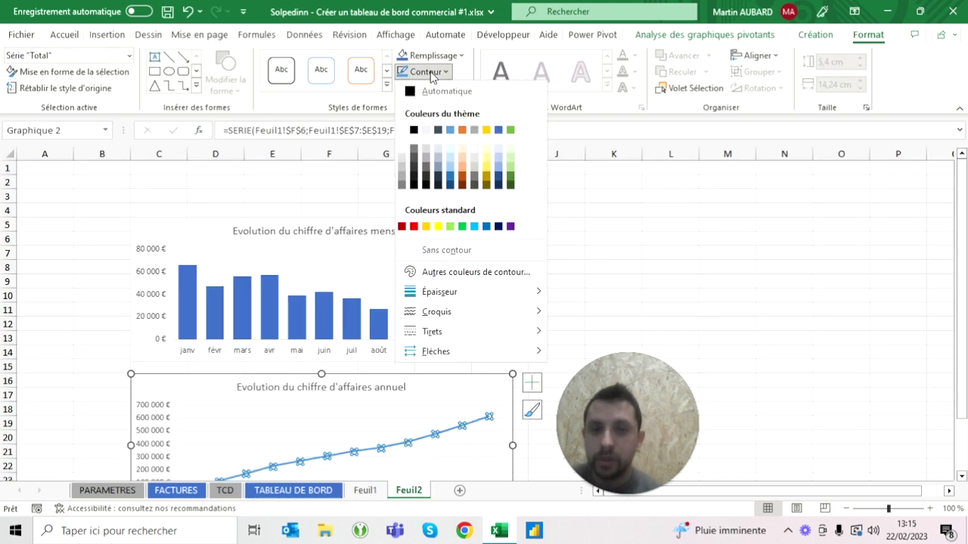
click(498, 131)
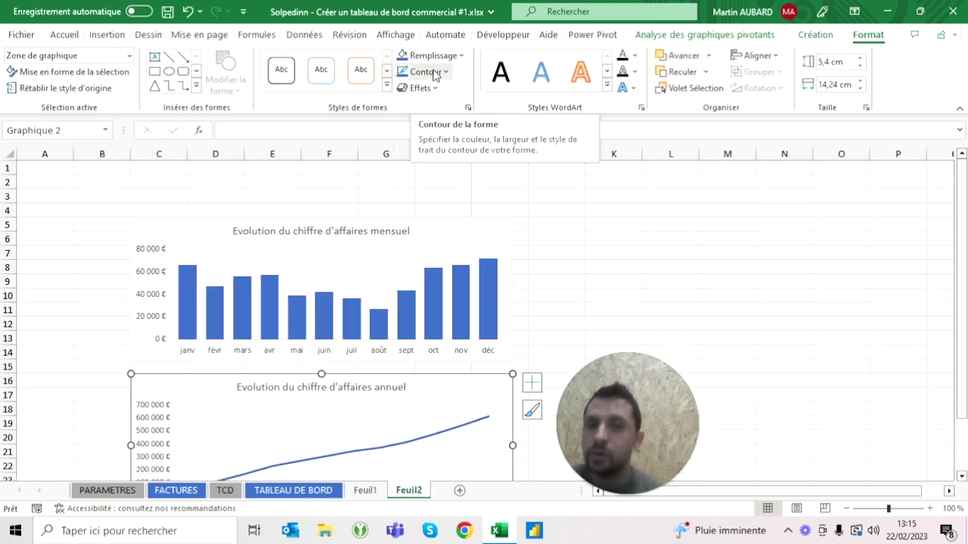
click(102, 341)
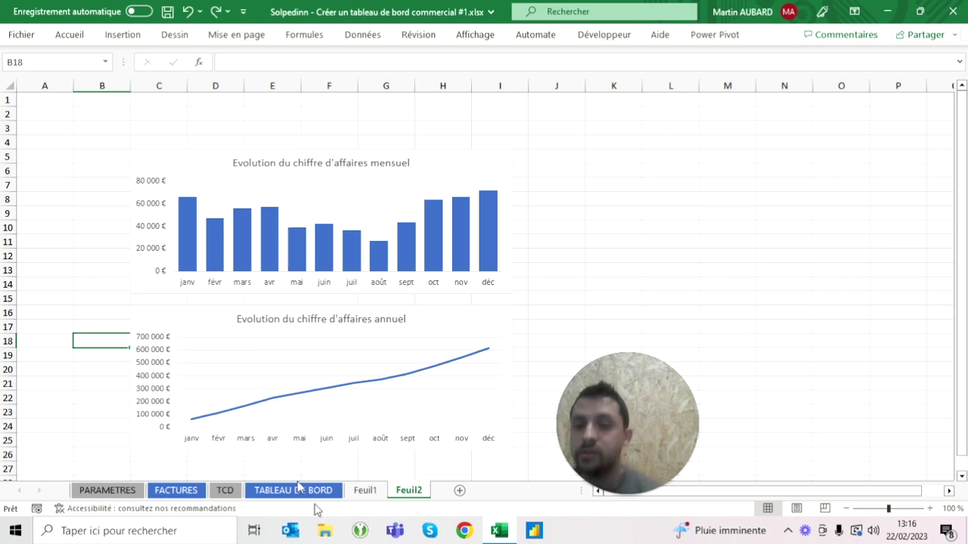
click(362, 491)
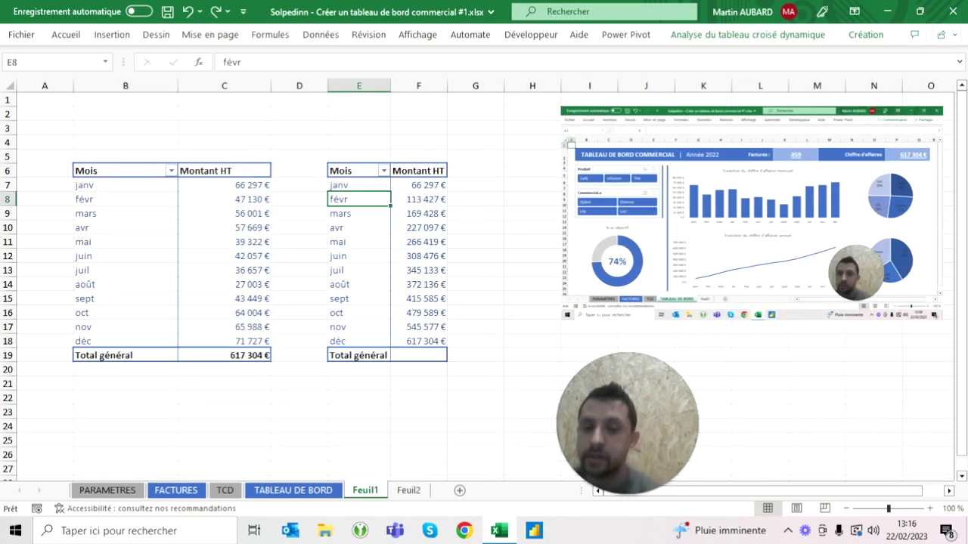
Select the monthly Montant HT pivot table on Feuil1 and show the Analyse du tableau croisé dynamique commands
click(412, 490)
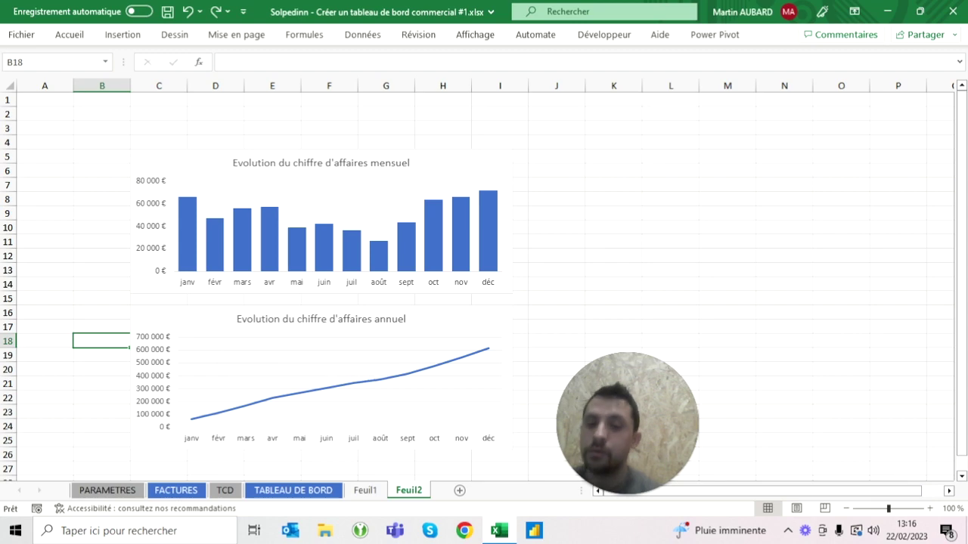
click(361, 490)
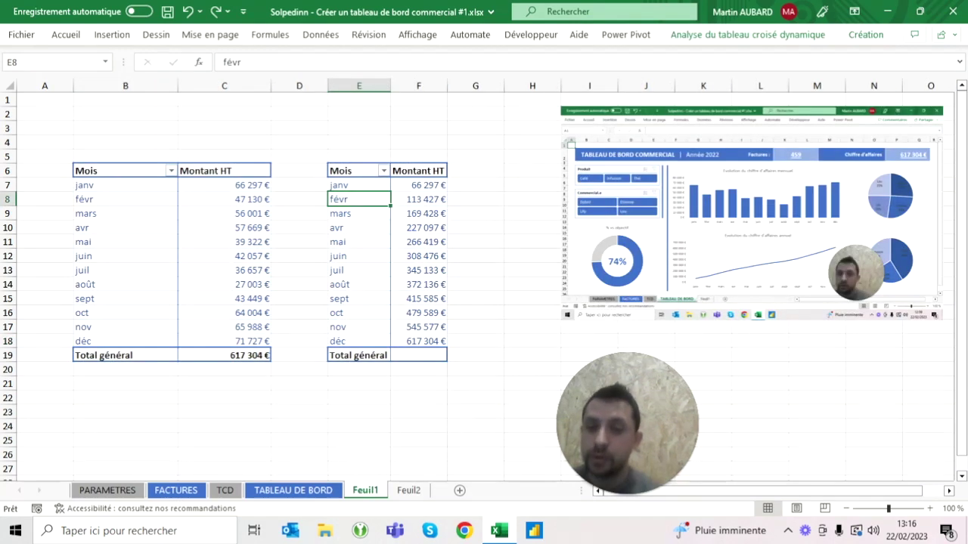
click(224, 199)
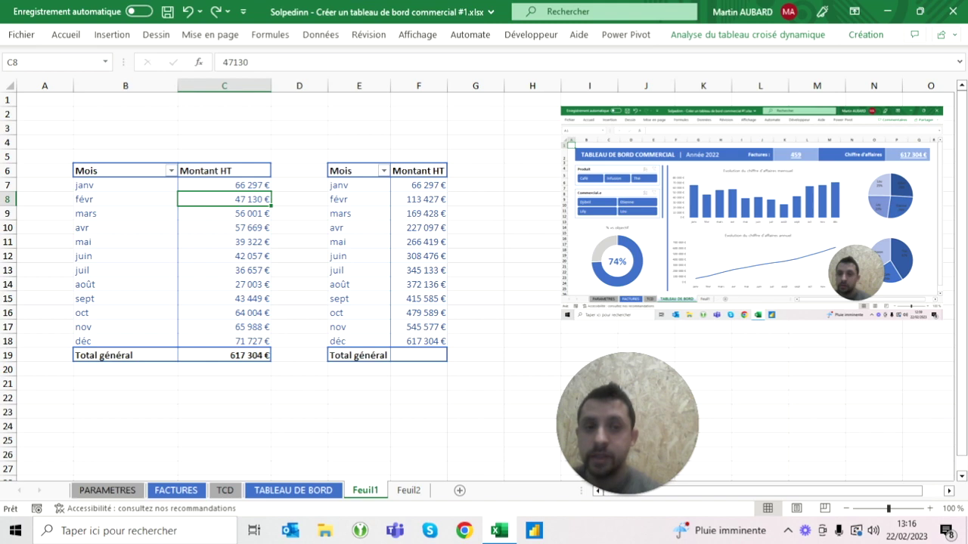
click(783, 35)
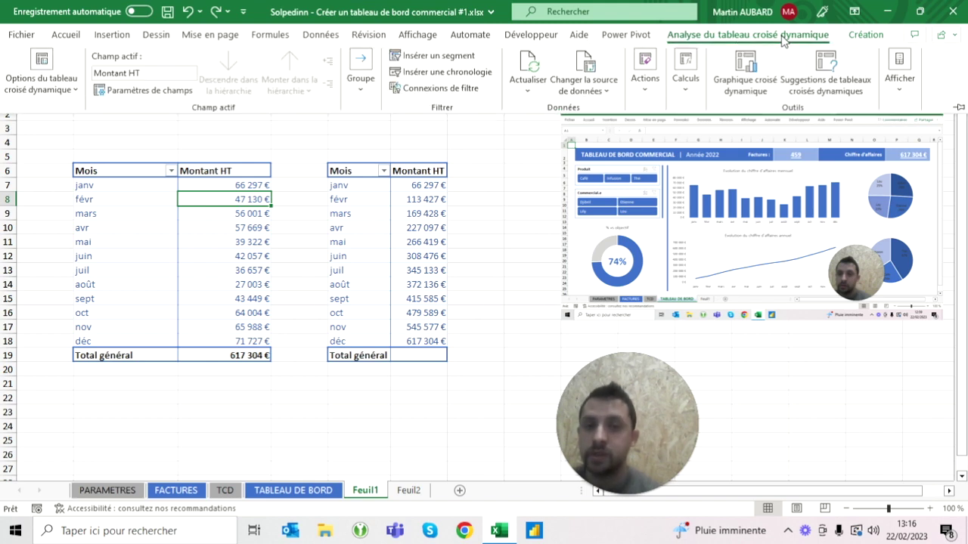
Insert Produit and Commercial.e slicers for the pivot table
click(463, 57)
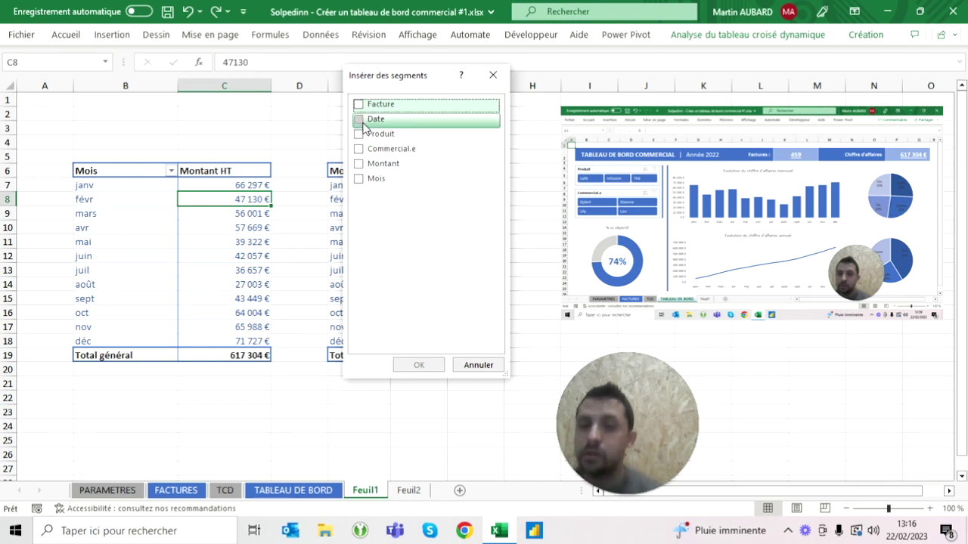
click(359, 148)
click(358, 134)
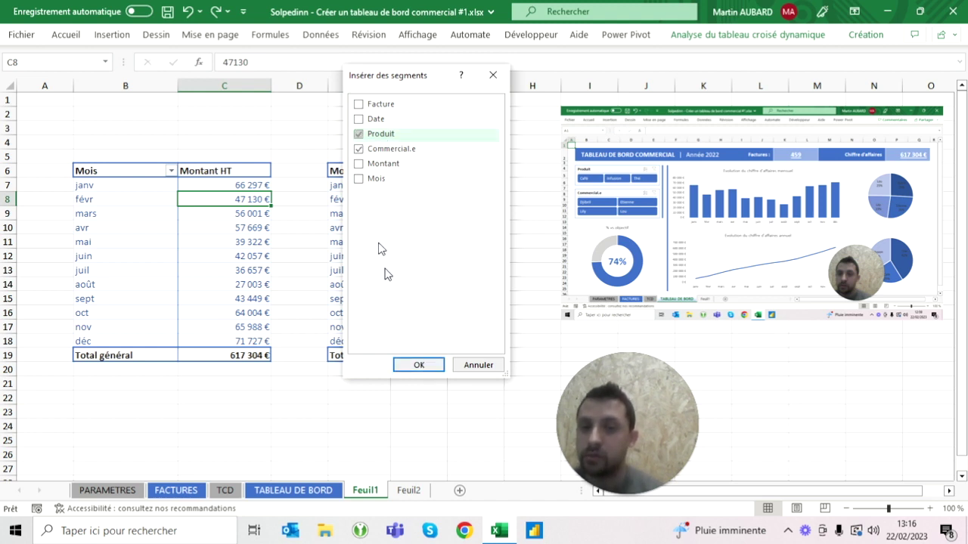
click(431, 367)
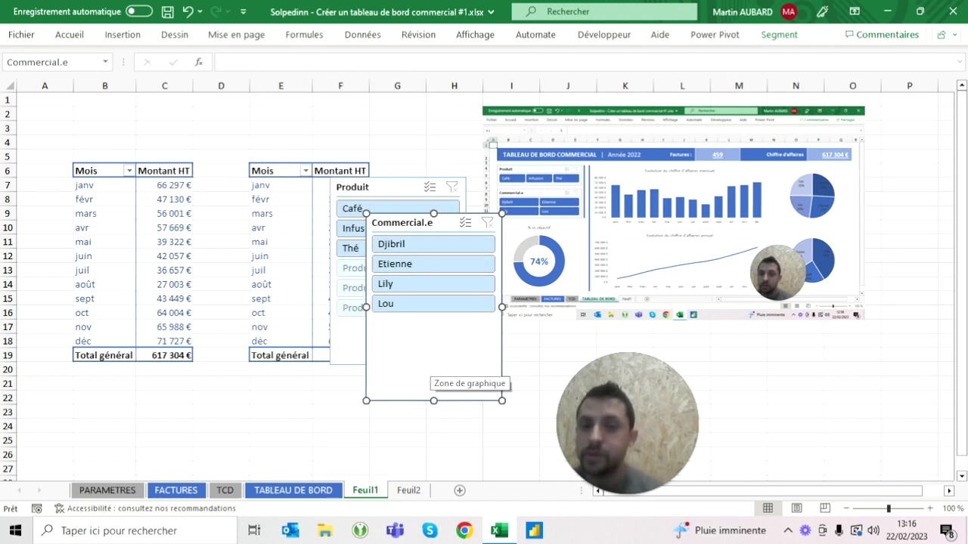
Place the Produit and Commercial.e slicers side by side, then cut both from Feuil1
click(356, 186)
click(396, 152)
click(355, 187)
drag(355, 187, 250, 171)
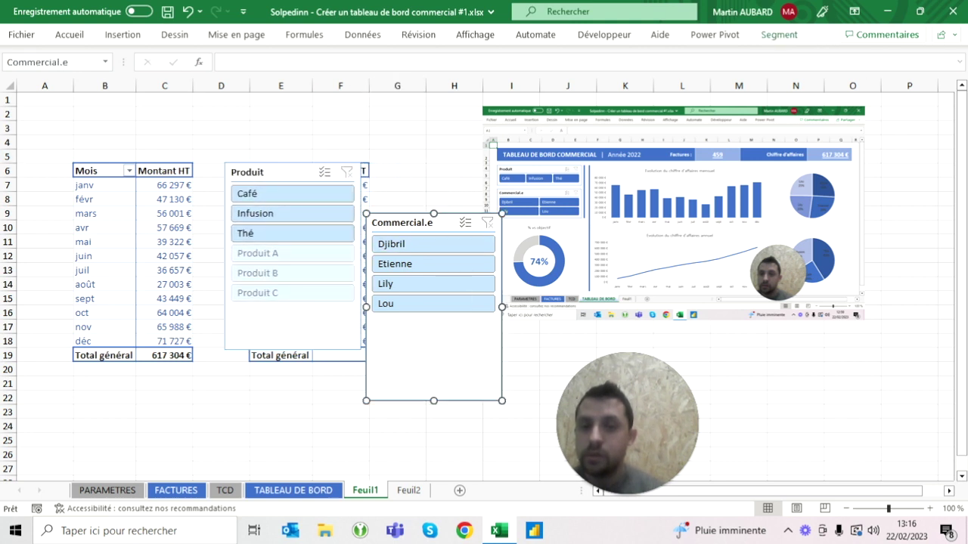
drag(408, 222, 412, 170)
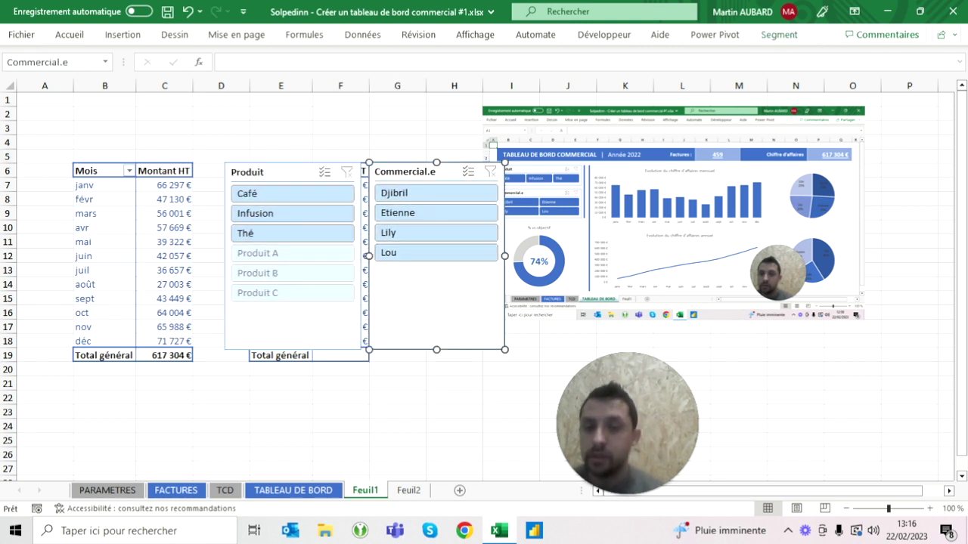
ctrl+click(249, 171)
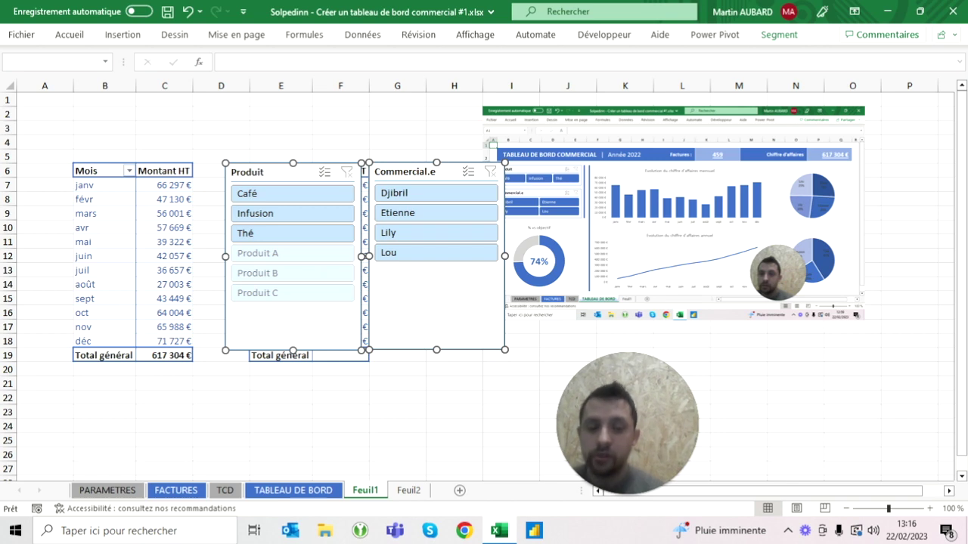
key(ctrl+x)
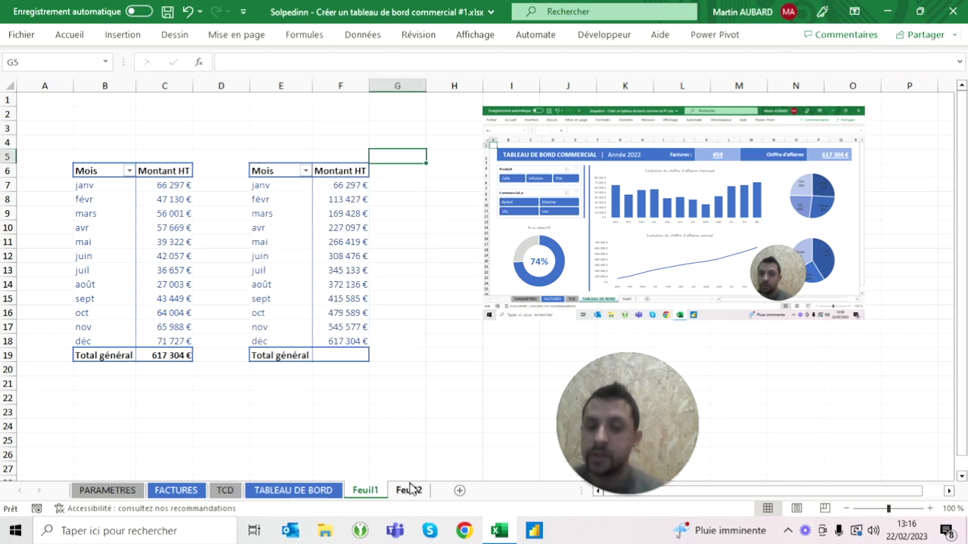
Paste the Produit and Commercial.e slicers onto Feuil2 at cell B3
click(409, 490)
click(106, 129)
key(ctrl+v)
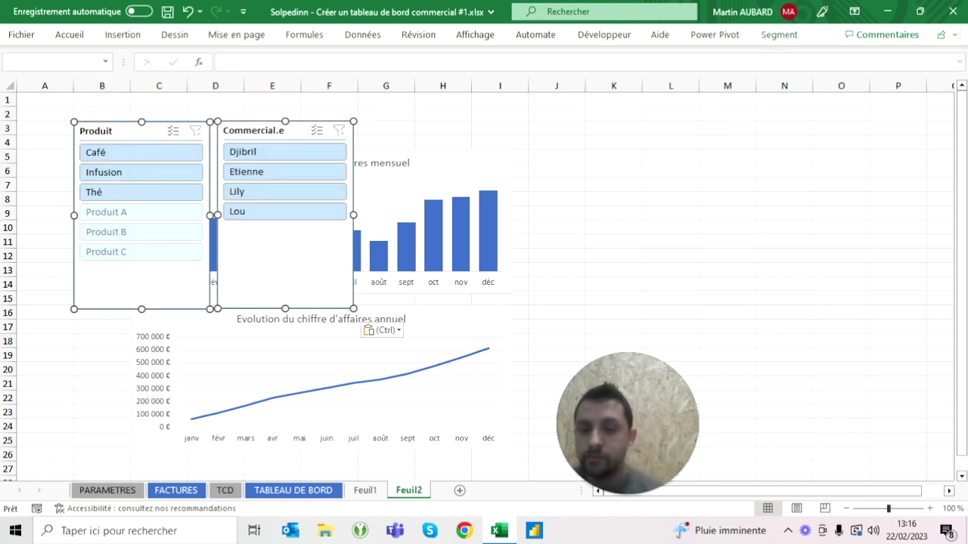
click(294, 491)
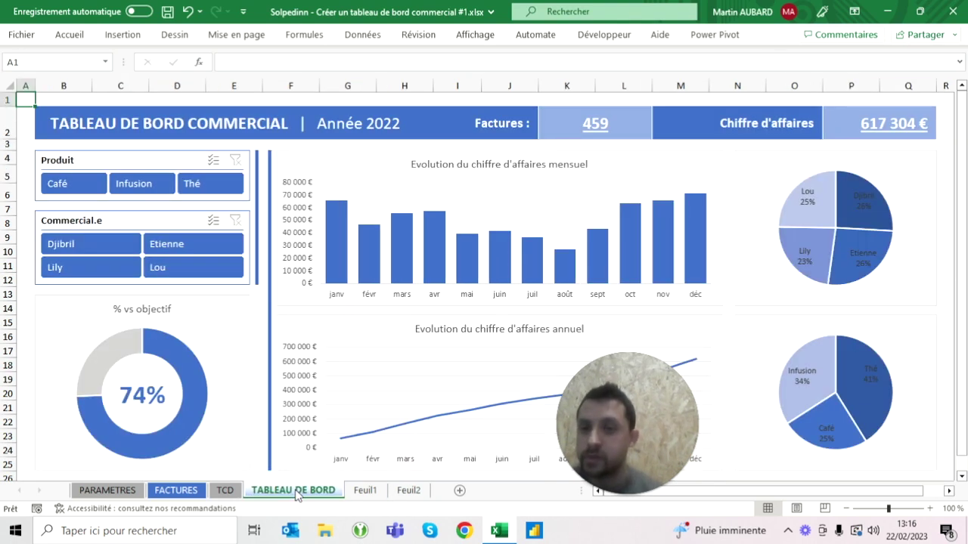
click(401, 491)
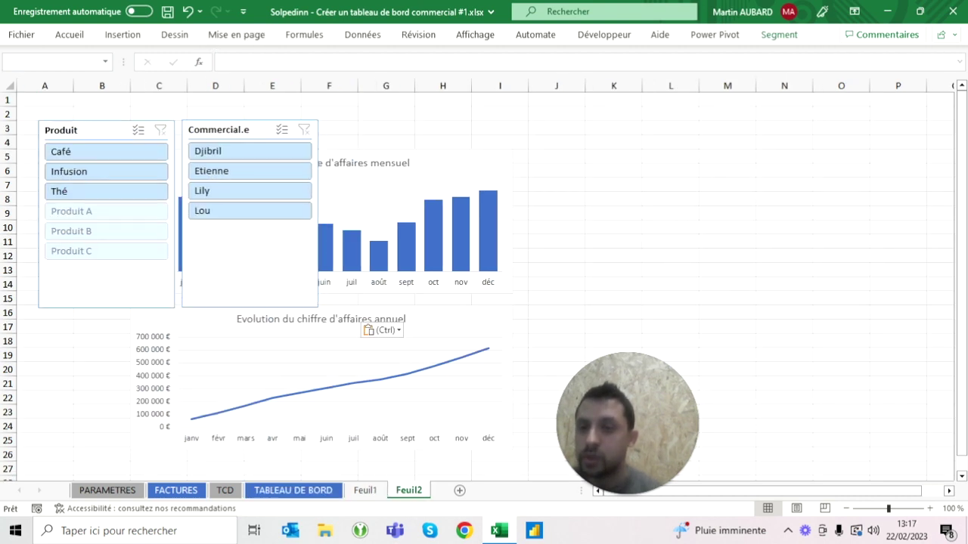
Stack Commercial.e under Produit starting at row 5 and shift both charts right
drag(105, 142, 110, 158)
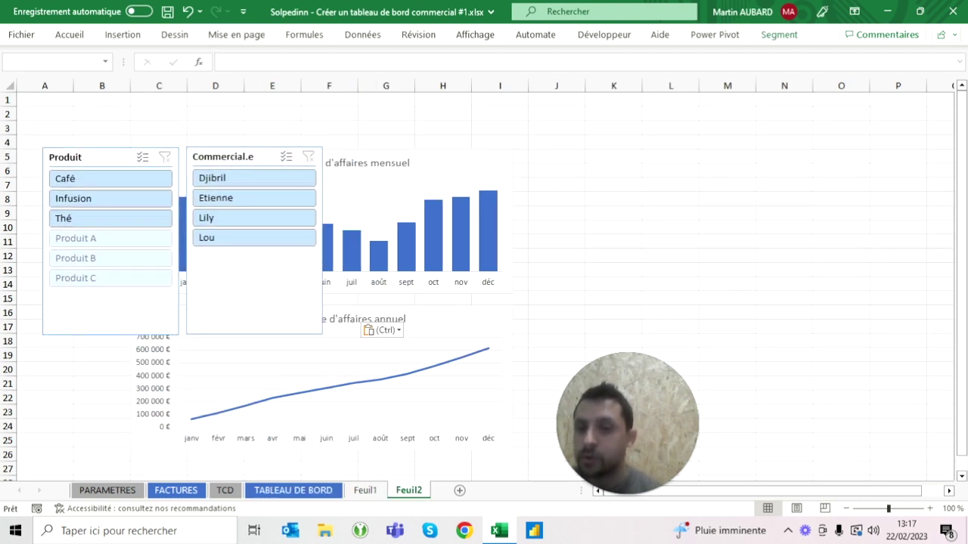
click(272, 128)
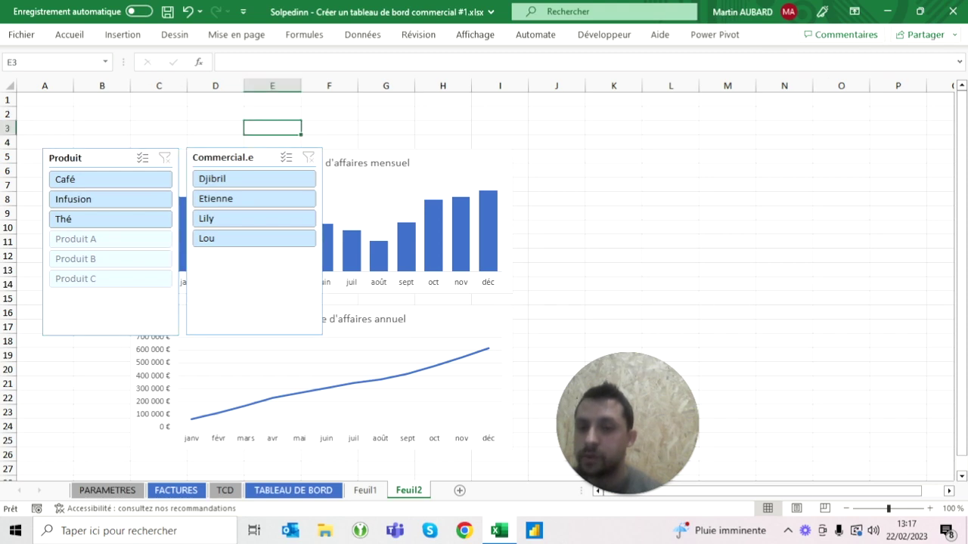
drag(227, 157, 91, 257)
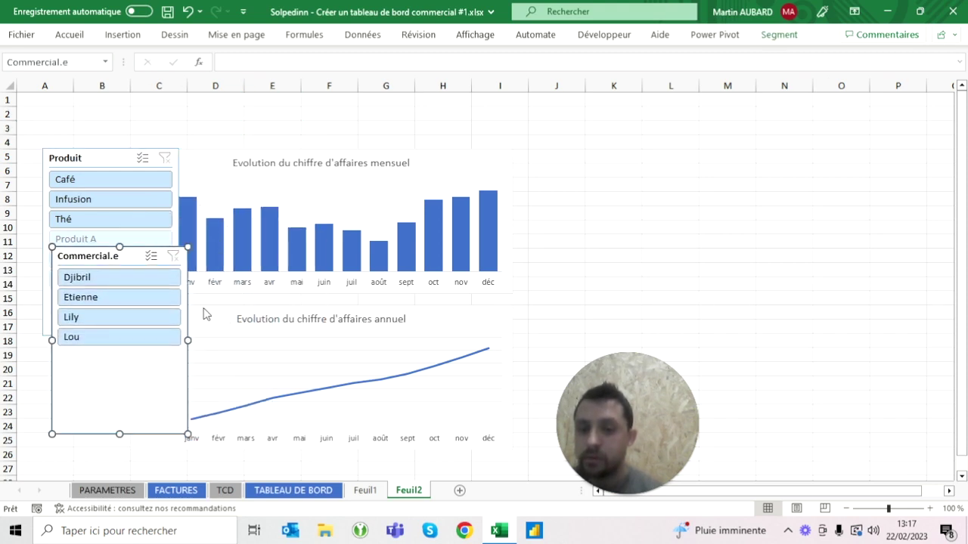
drag(98, 256, 87, 266)
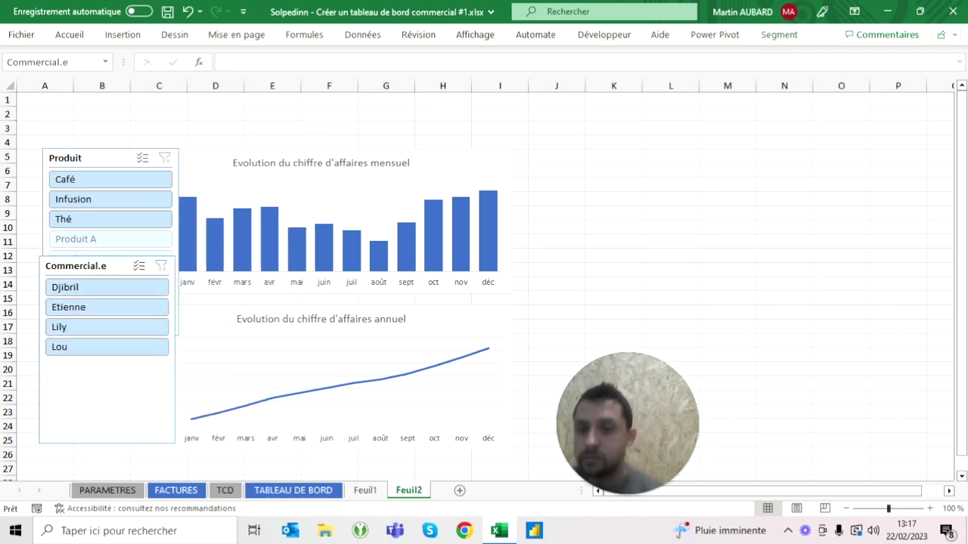
click(218, 85)
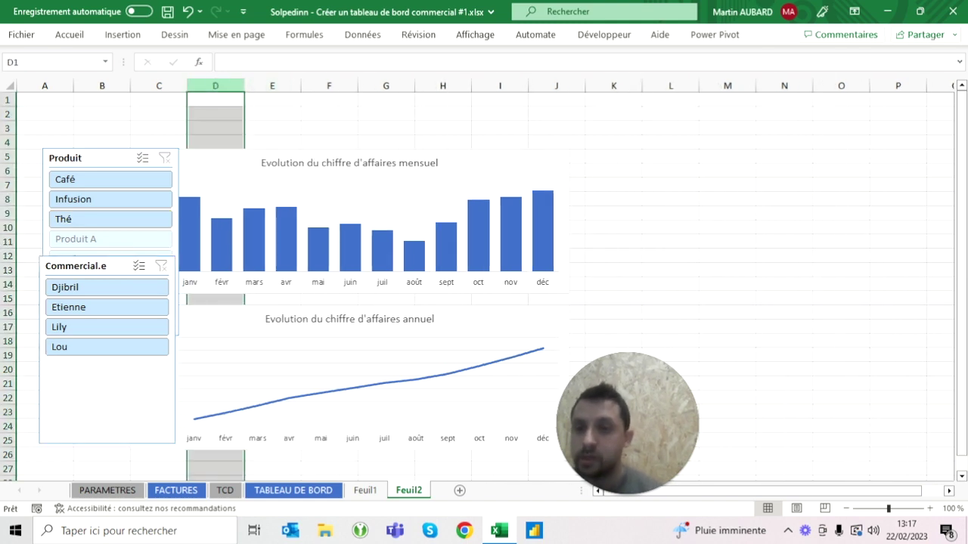
click(188, 11)
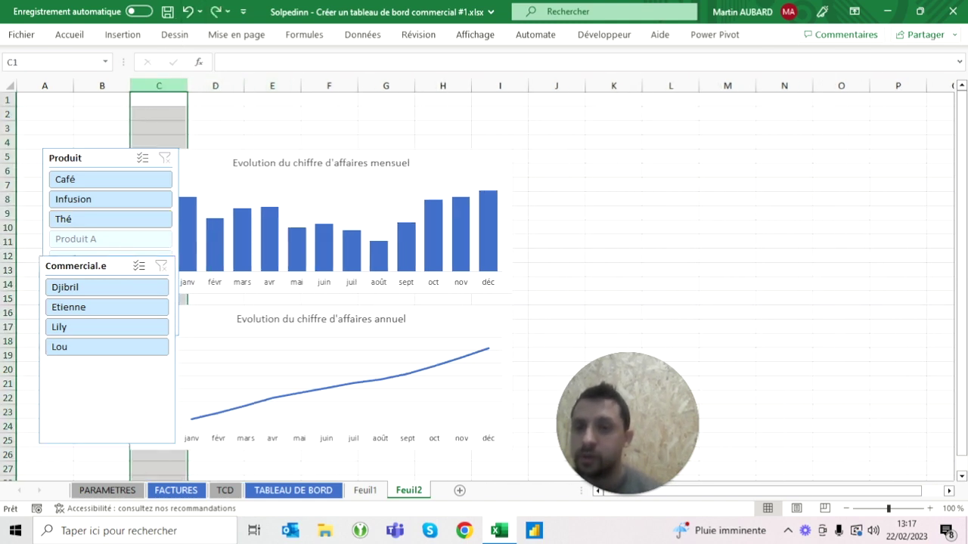
key(ctrl+y)
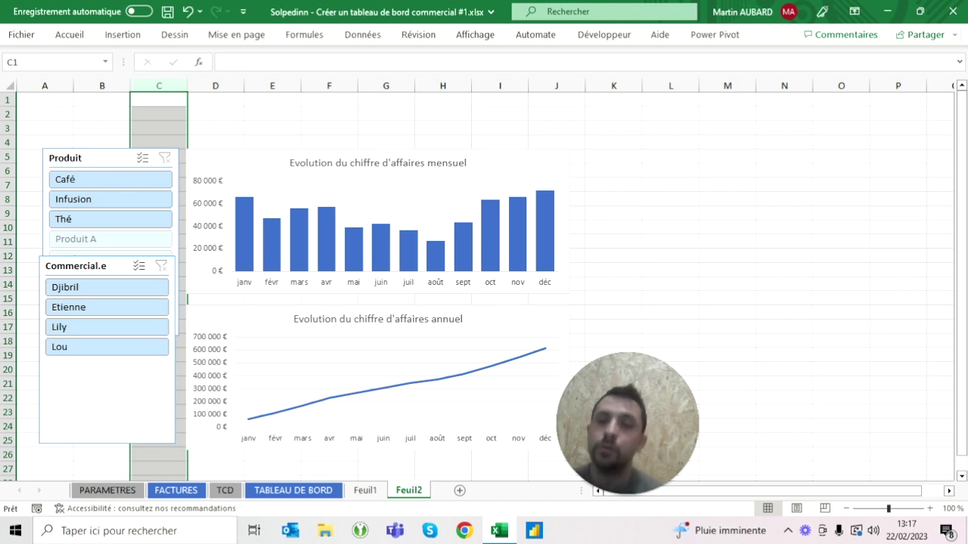
click(273, 142)
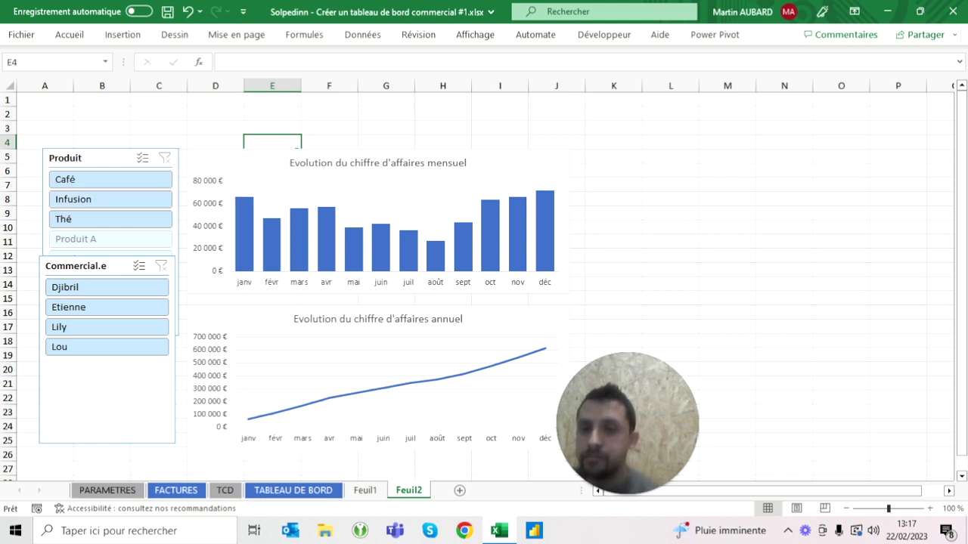
Filter the Produit slicer to Café, Infusion, then Thé, watching only the monthly chart change
click(159, 127)
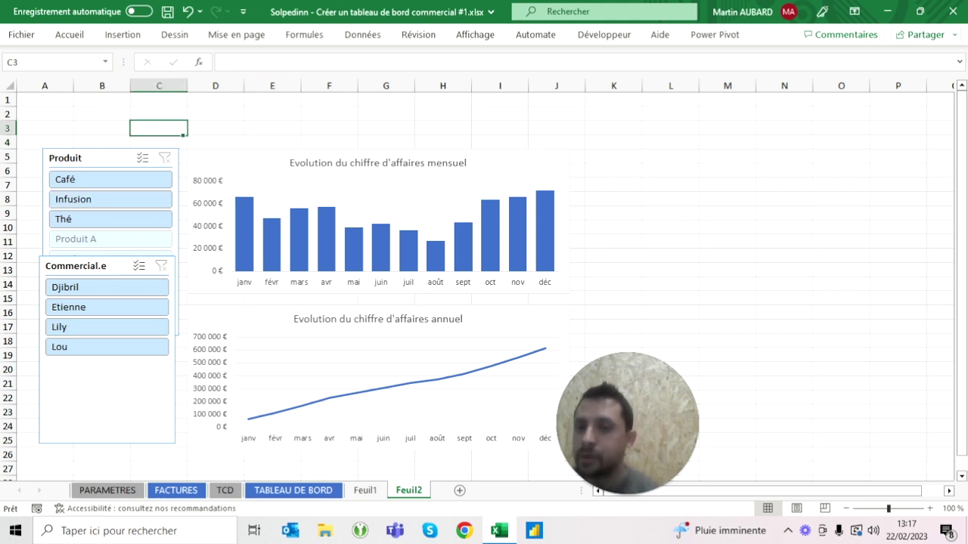
click(115, 186)
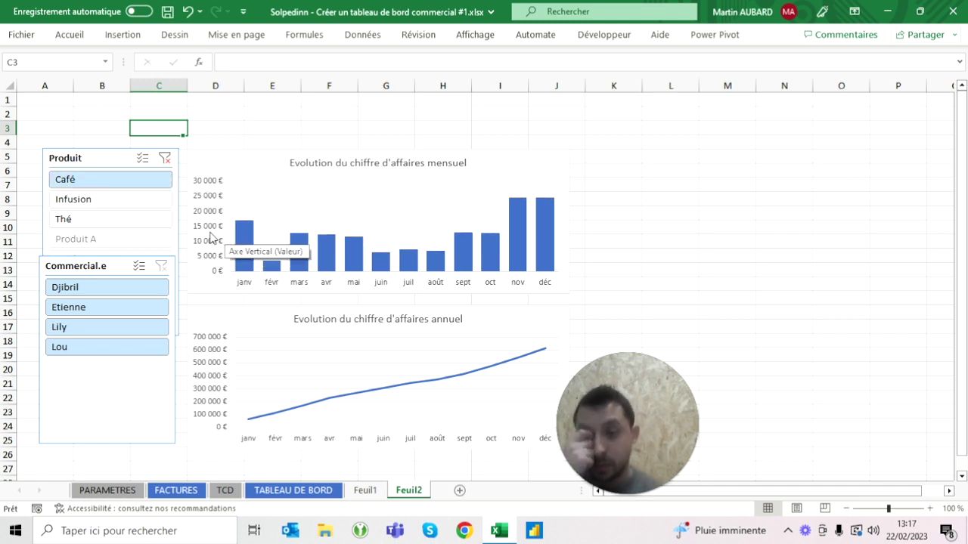
click(164, 158)
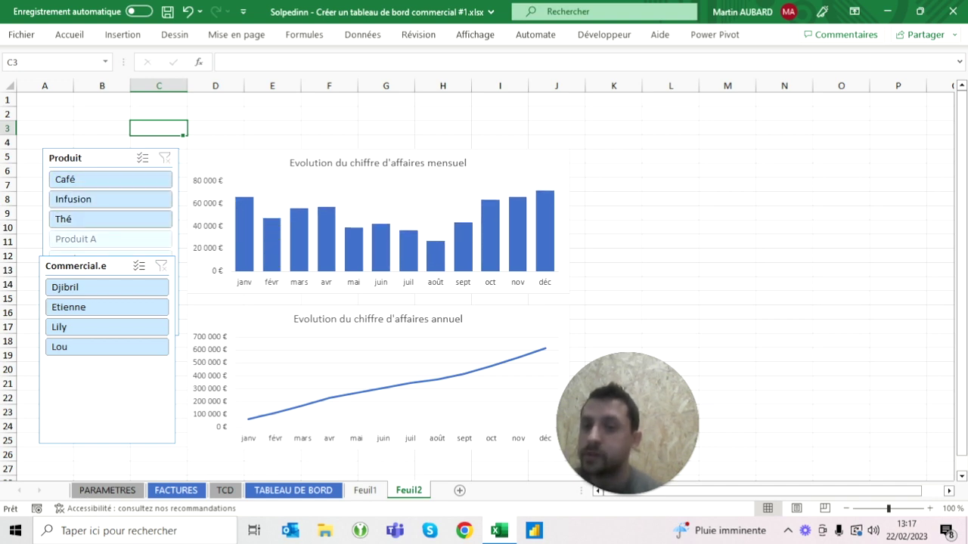
mouse_move(239, 206)
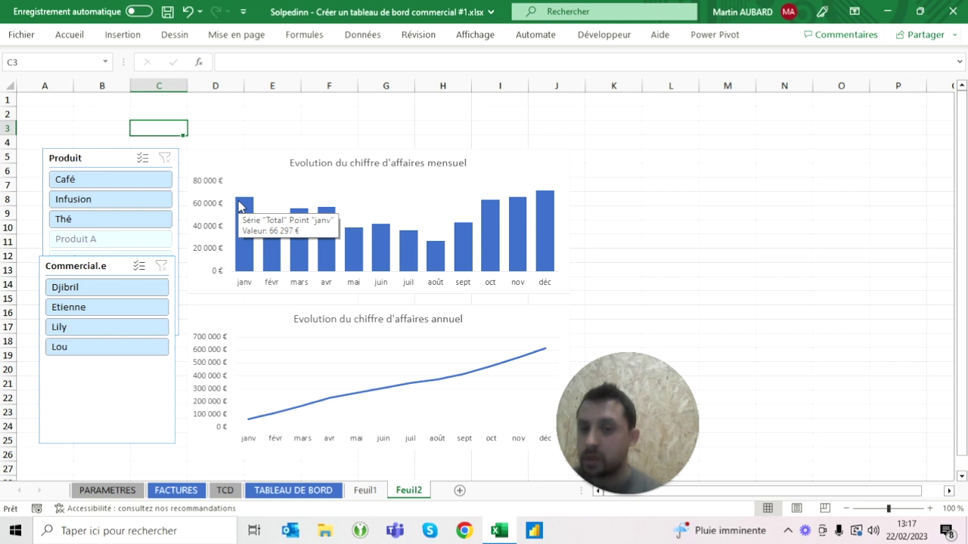
click(139, 178)
click(139, 182)
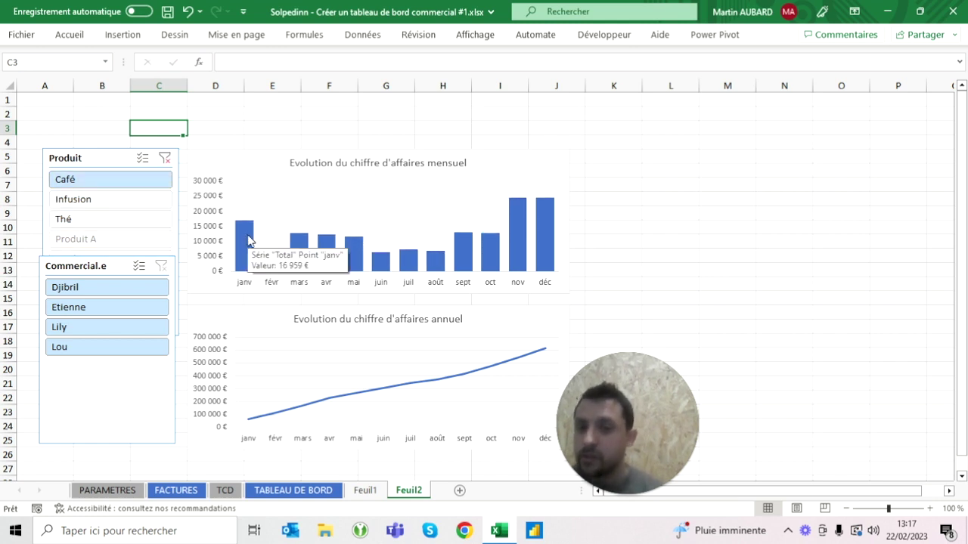
click(129, 201)
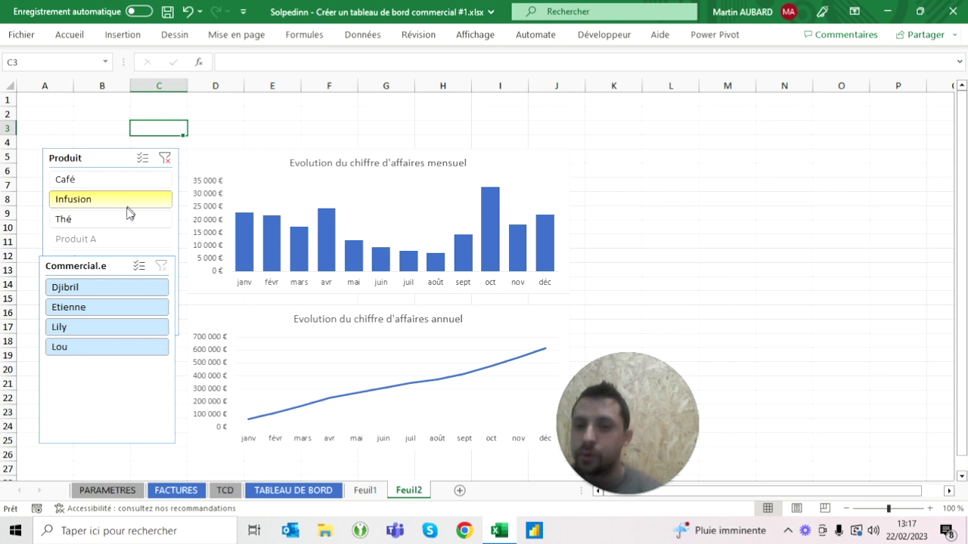
click(127, 221)
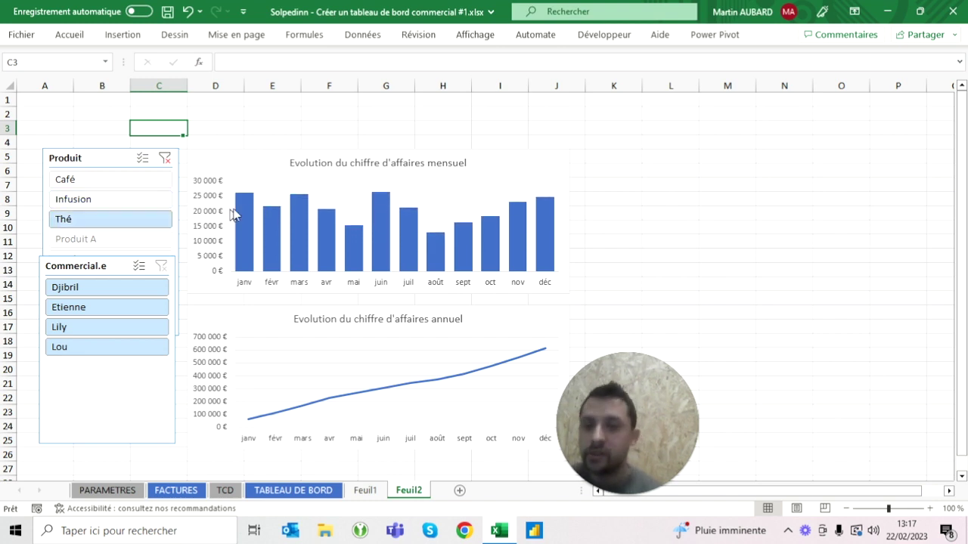
Clear the product filter, retry Café, and clear it again
mouse_move(246, 212)
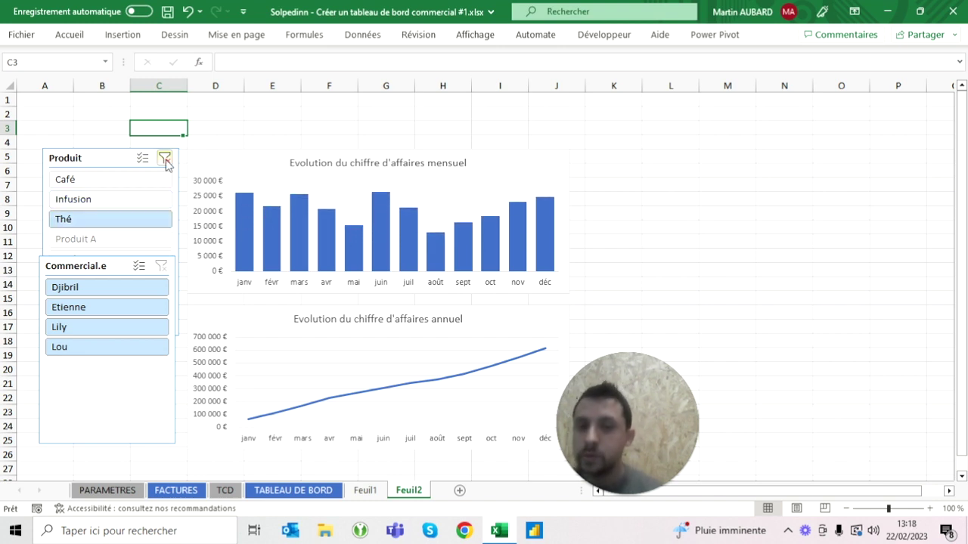
click(165, 158)
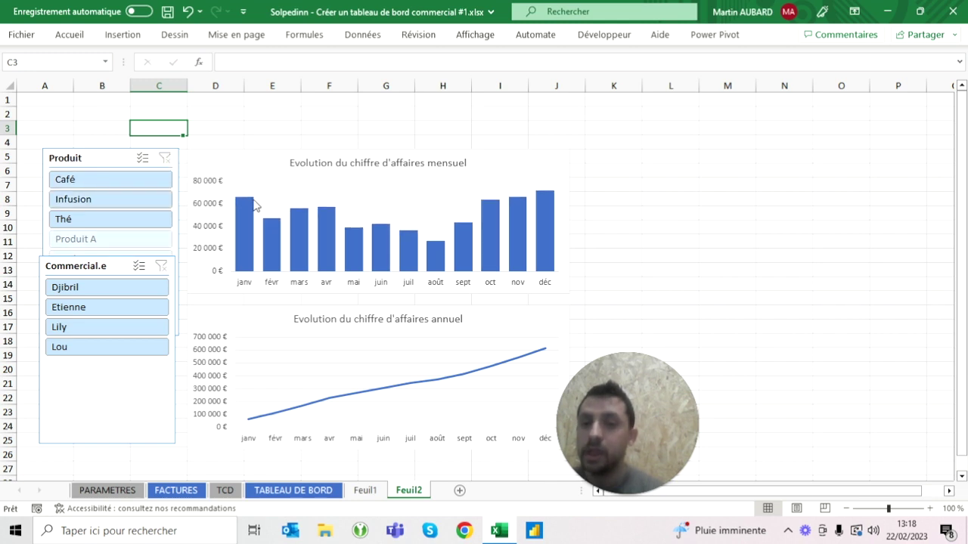
click(113, 199)
click(110, 185)
click(165, 158)
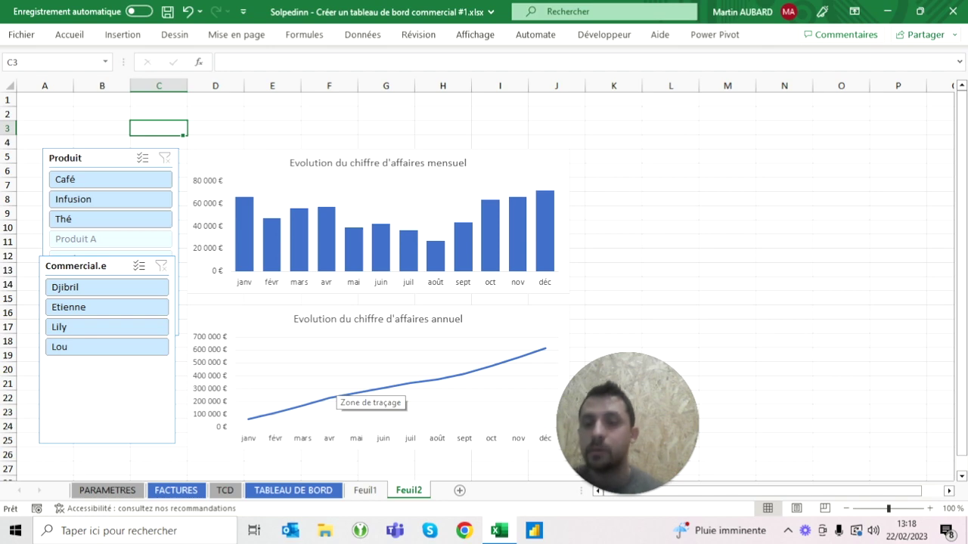
Check Feuil1, then return to Feuil2 and open the Produit slicer's context menu
click(366, 493)
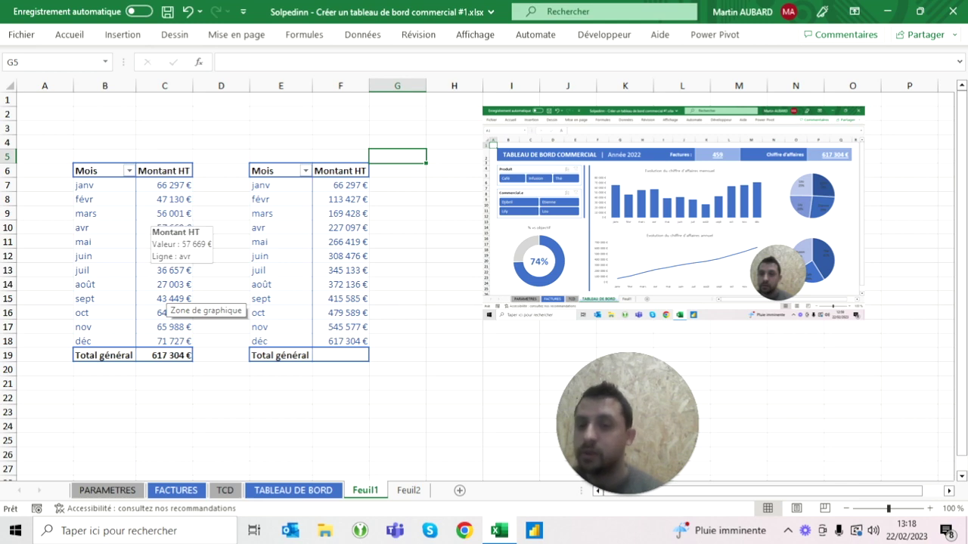
click(408, 489)
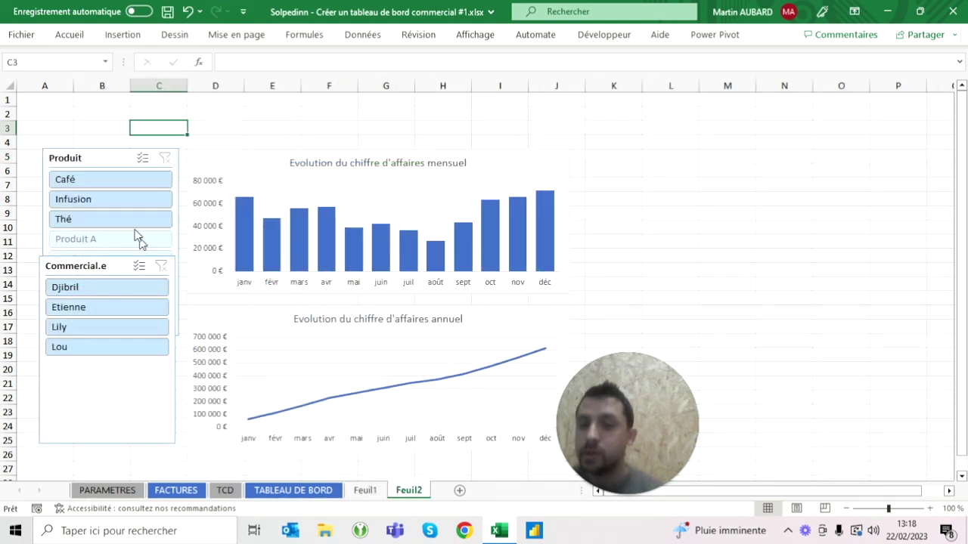
click(136, 158)
right_click(101, 159)
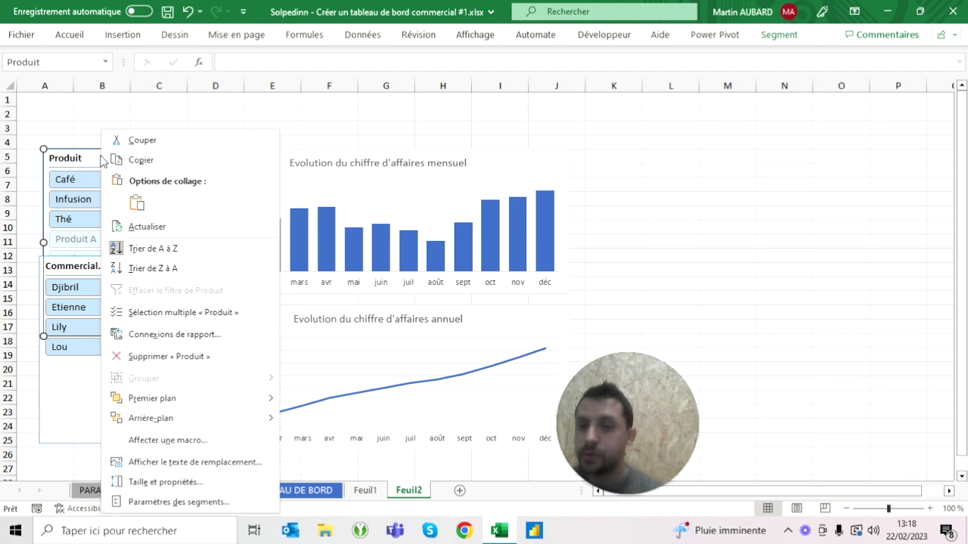
Add Tableau croisé dynamique2 to the Produit slicer's Connexions de rapport, then filter to Café
click(214, 342)
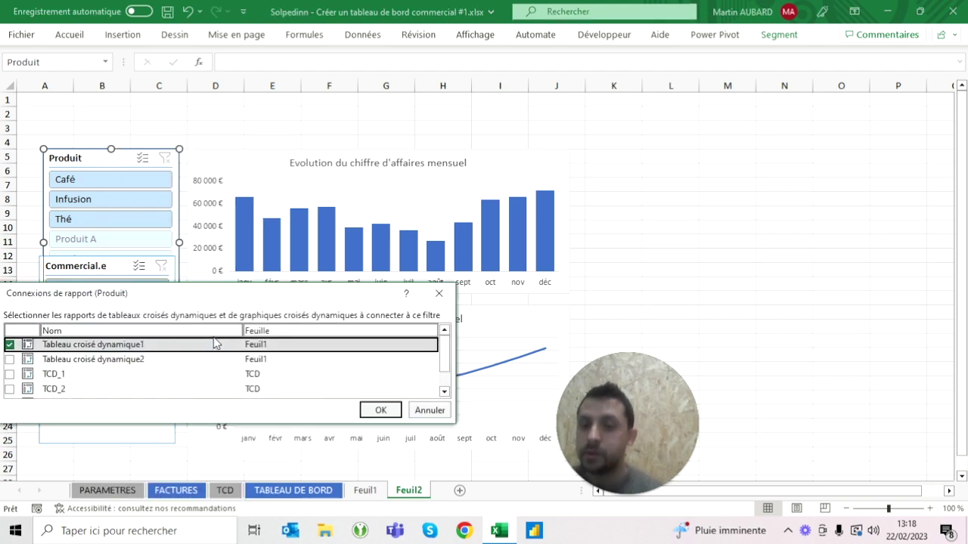
click(10, 359)
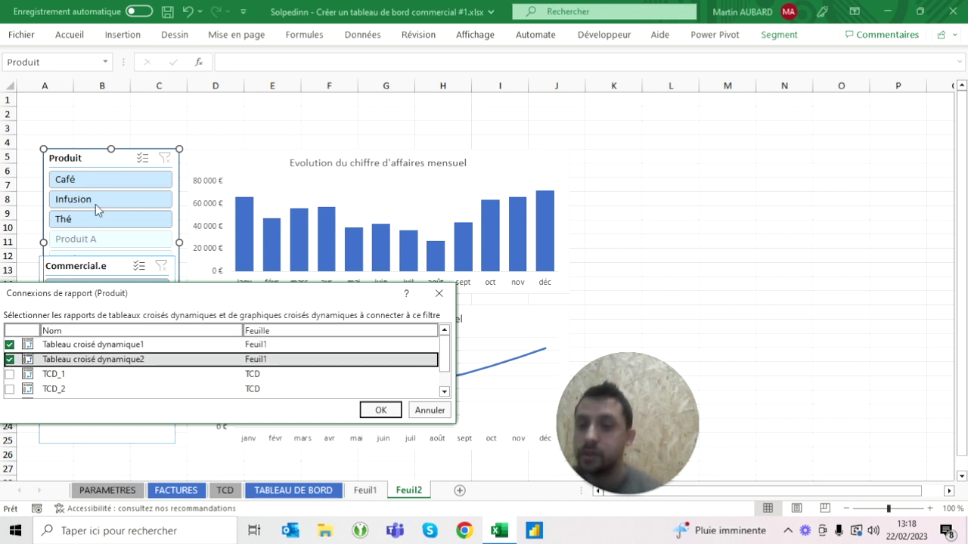
click(379, 410)
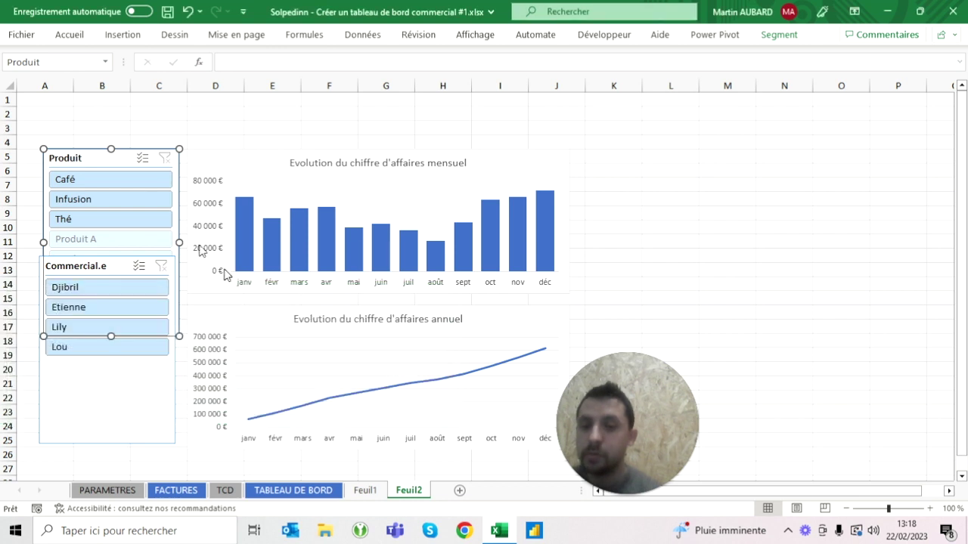
click(125, 183)
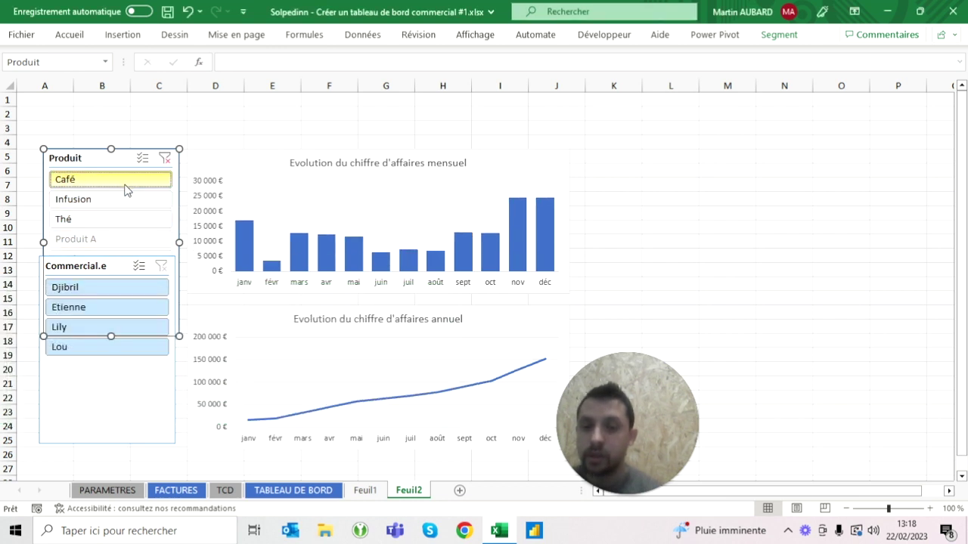
Cycle the Produit slicer through Infusion, Thé, Café, Infusion and Thé, then clear it
click(126, 198)
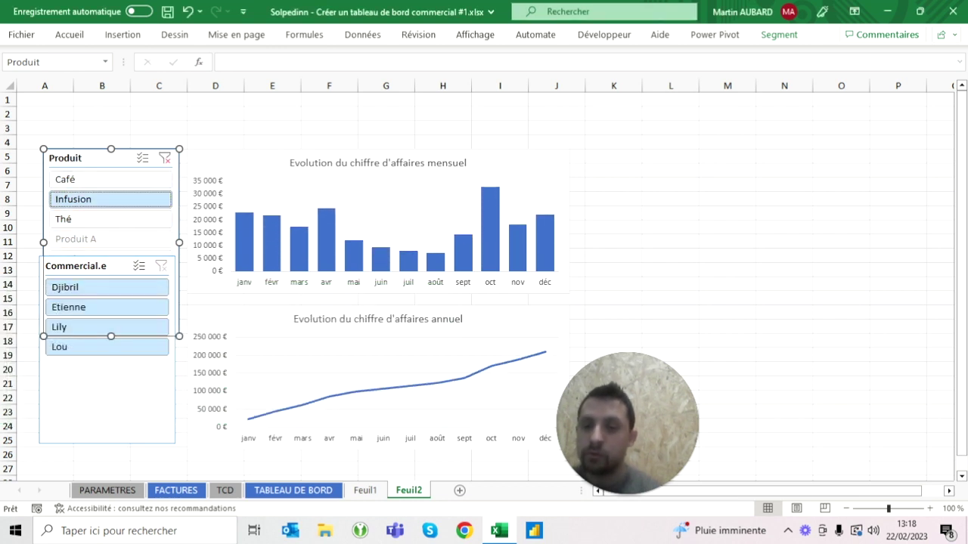
click(117, 219)
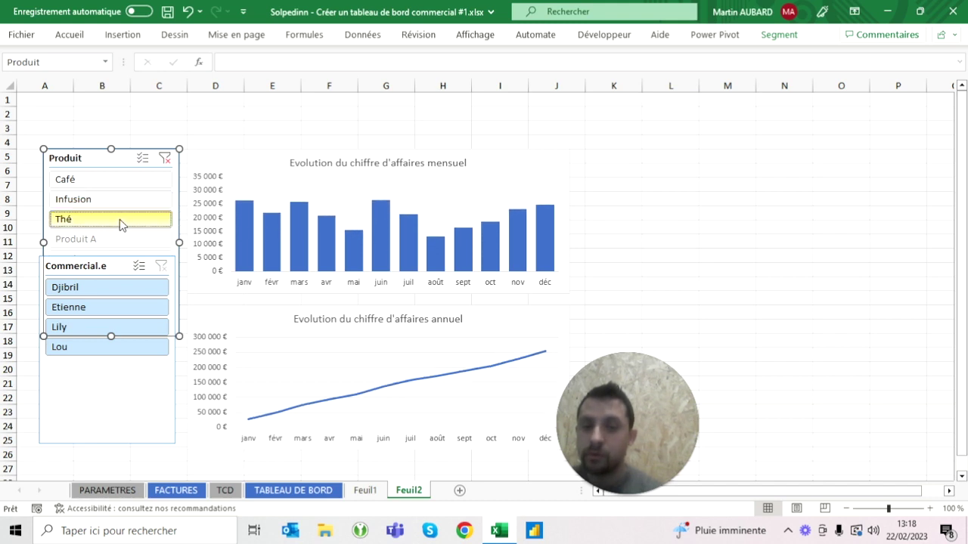
click(117, 185)
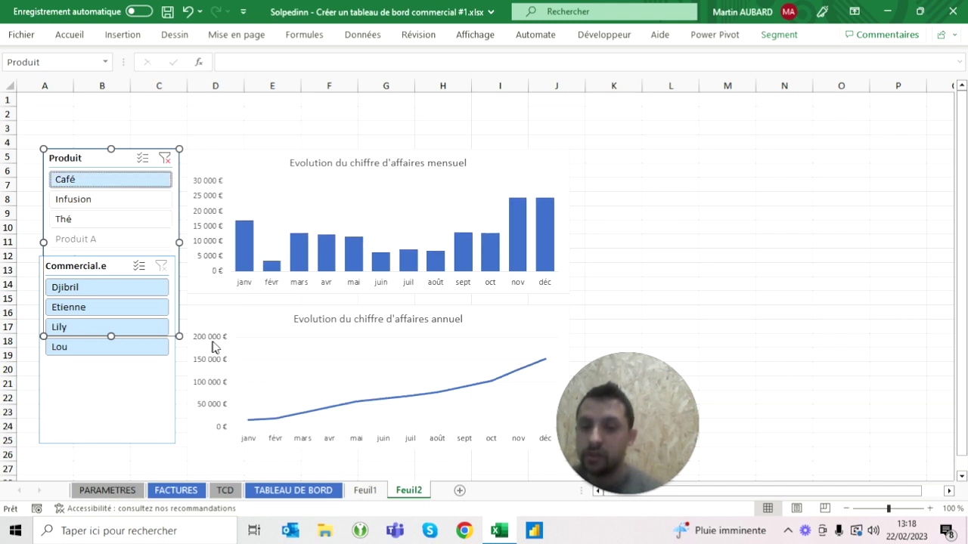
click(113, 199)
click(121, 219)
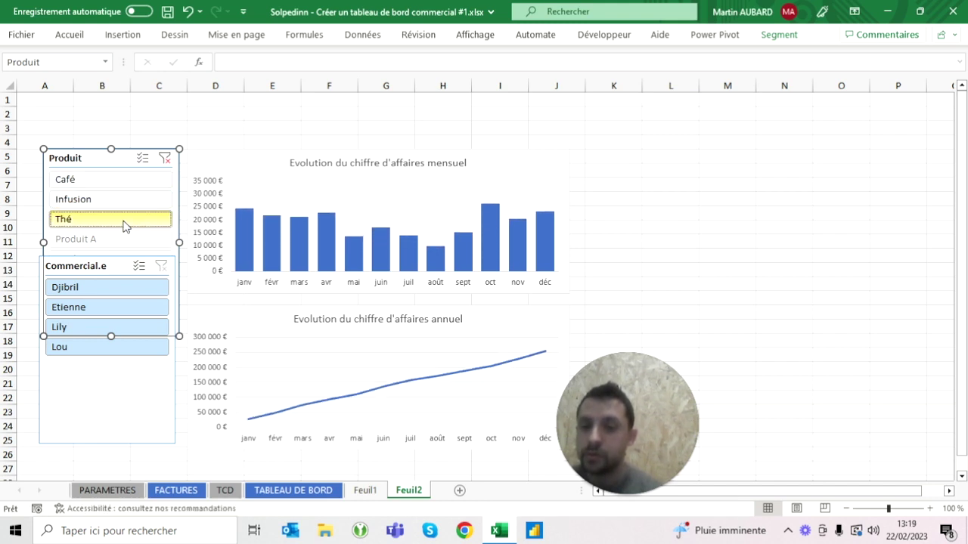
click(165, 158)
Filter Commercial.e to Djibril, Etienne and Lily, clear it, and open its context menu
click(90, 291)
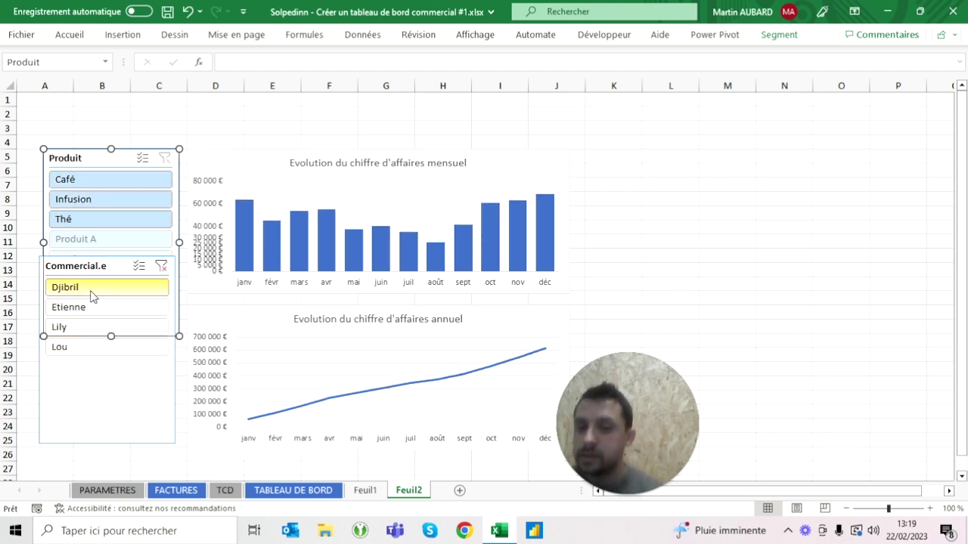
key(Escape)
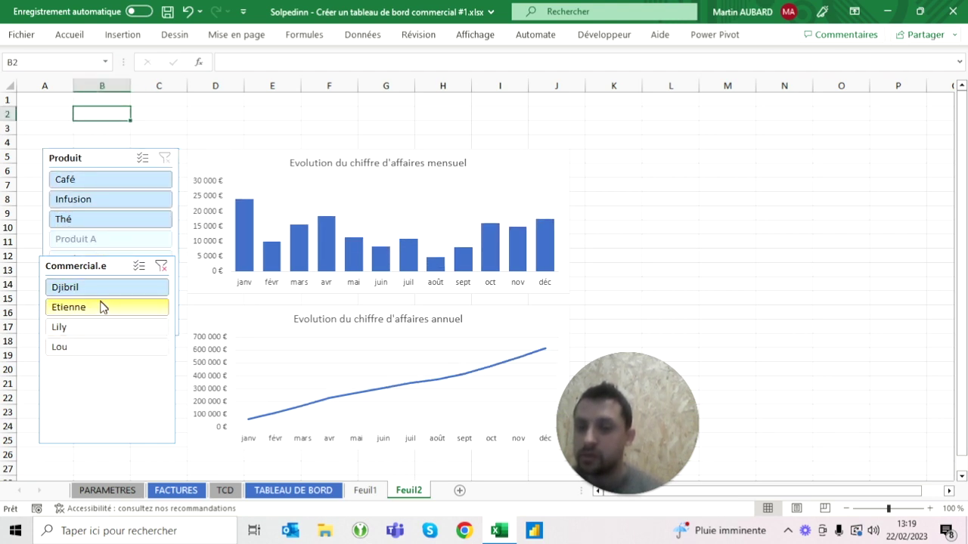
click(98, 308)
click(96, 327)
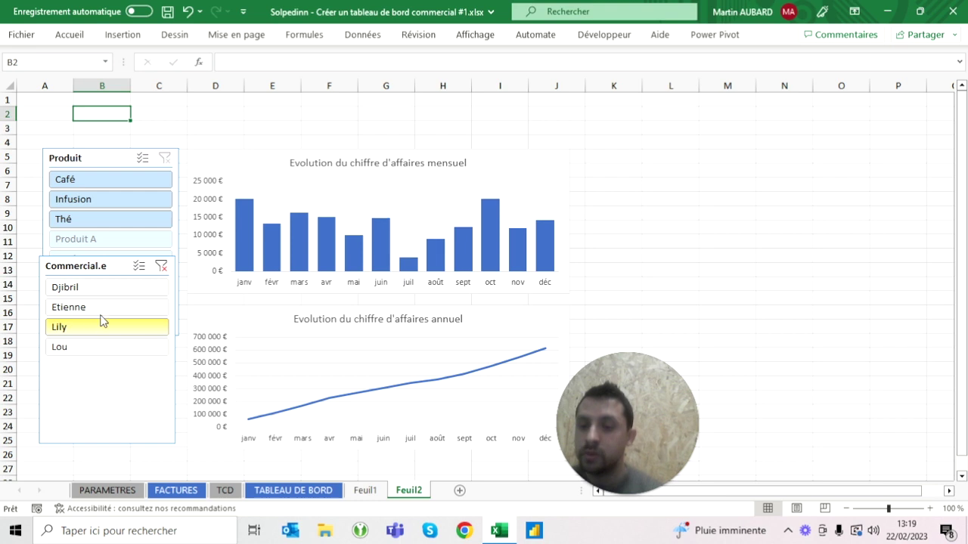
click(161, 266)
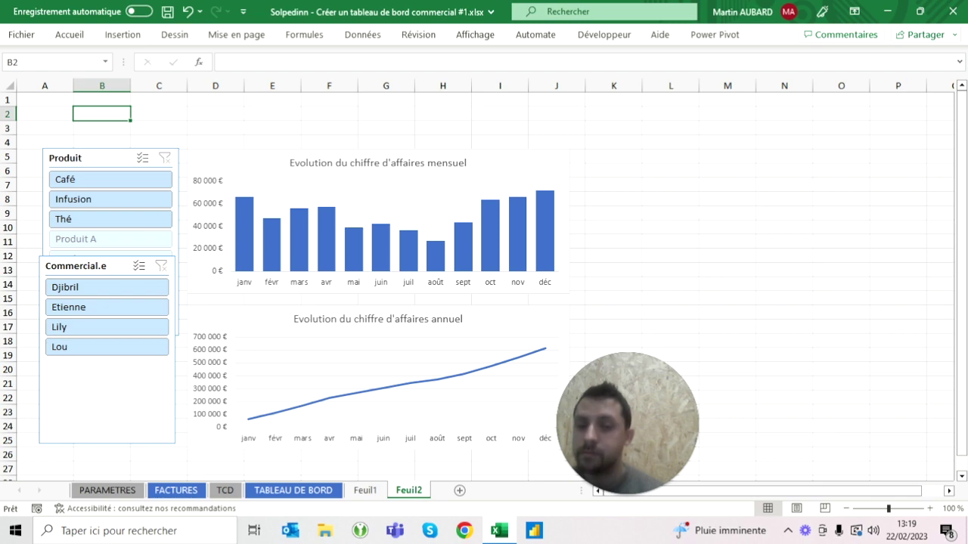
click(106, 393)
right_click(106, 393)
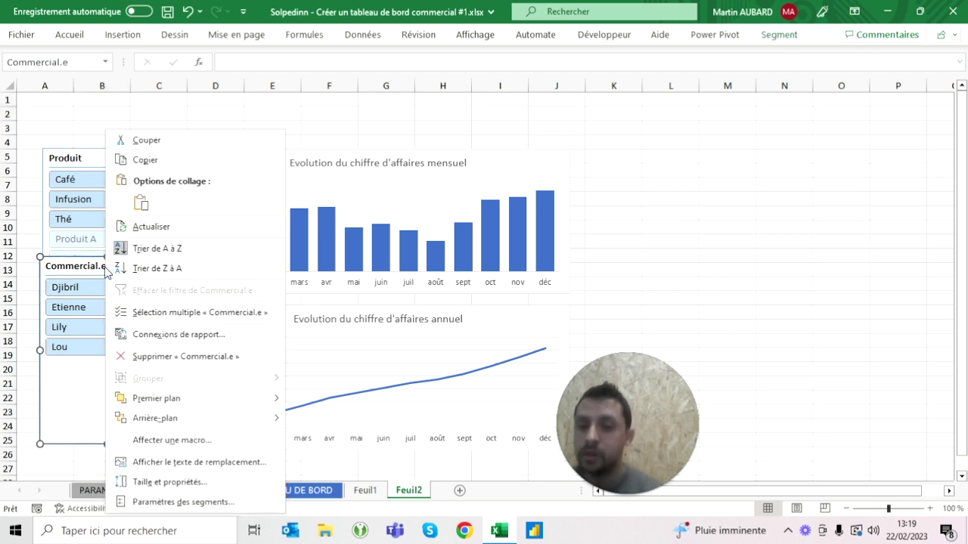
Connect the Commercial.e slicer to Tableau croisé dynamique2 through its report connections
click(154, 340)
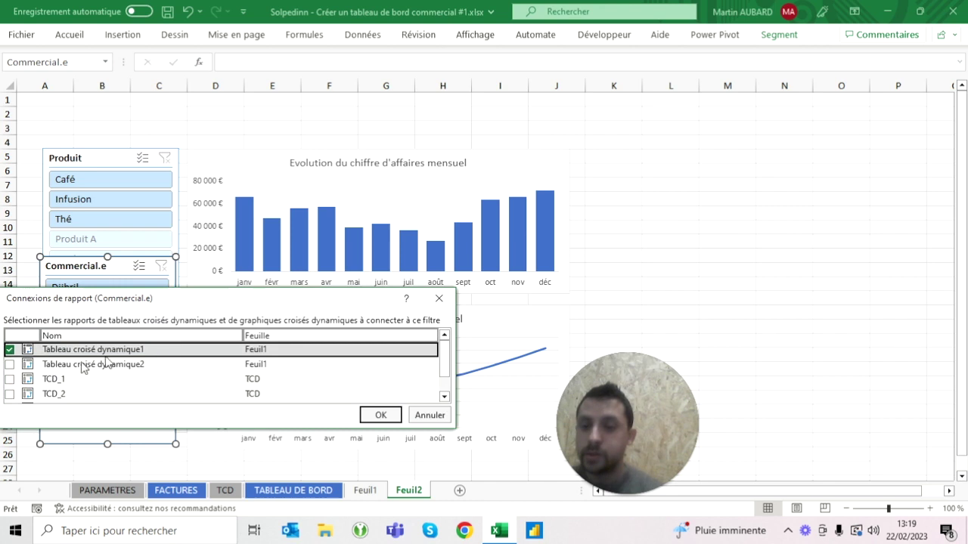
click(10, 364)
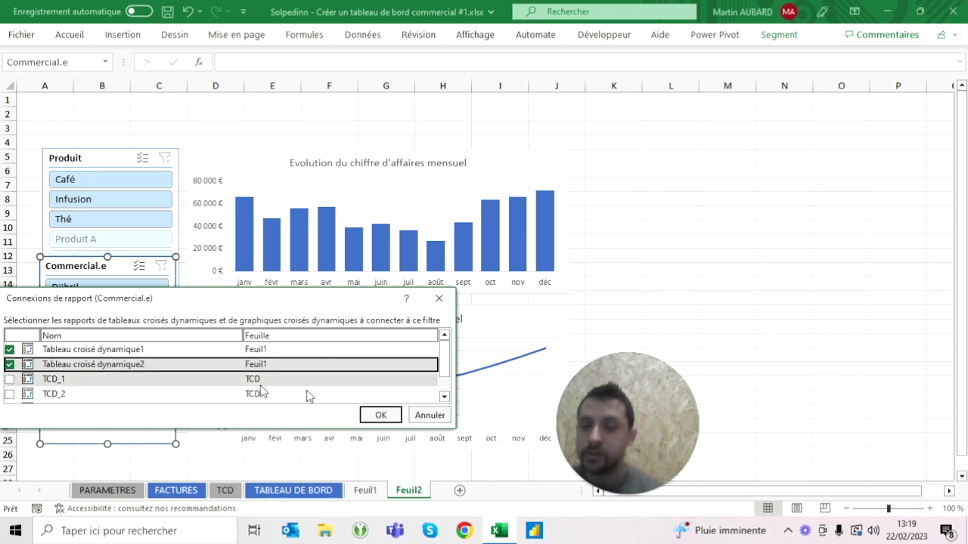
click(380, 416)
Filter to Lily, Etienne and another salesperson, clear it, and view TABLEAU DE BORD
click(96, 327)
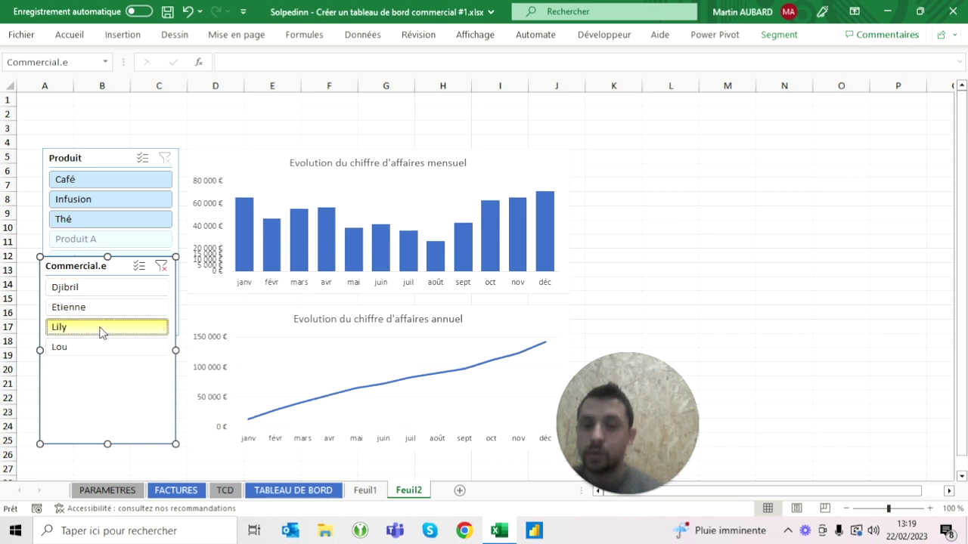
click(100, 309)
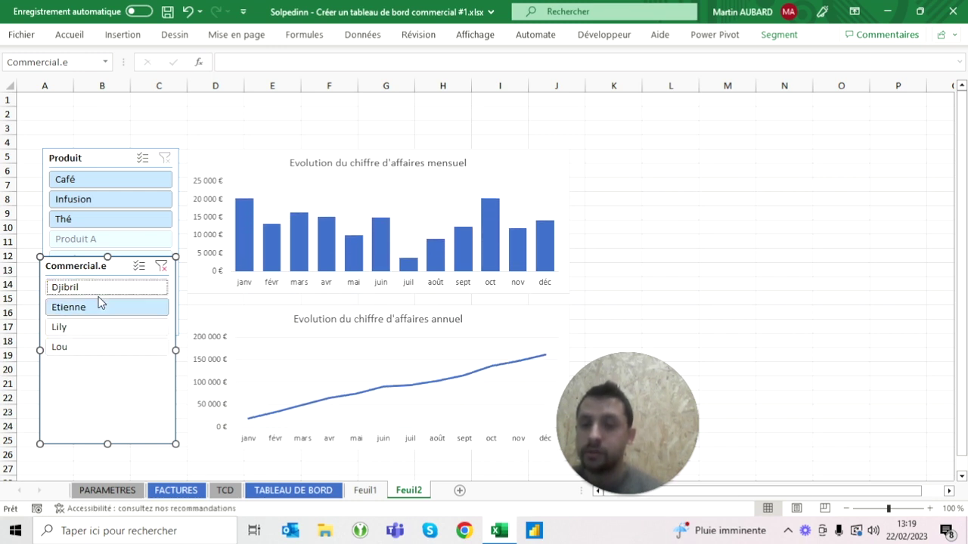
click(98, 289)
click(164, 263)
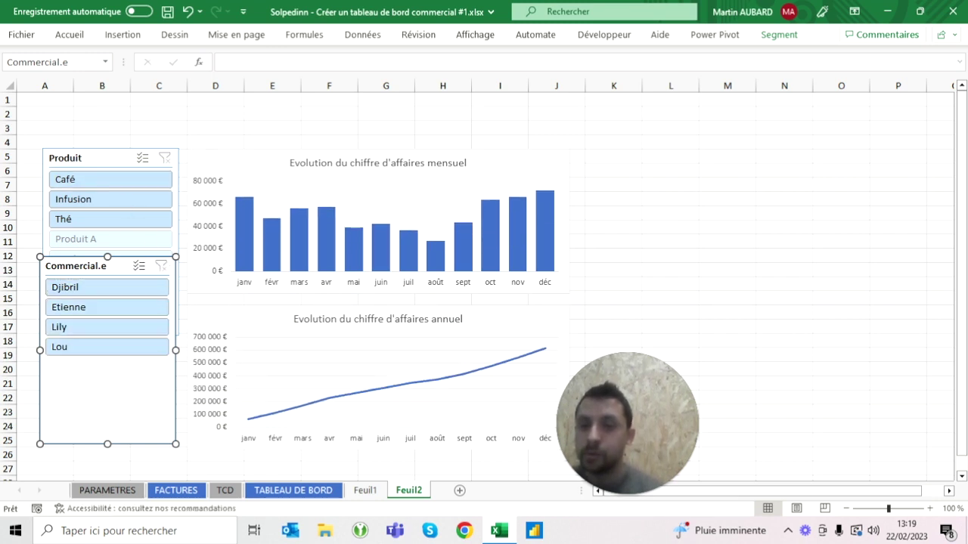
key(Tab)
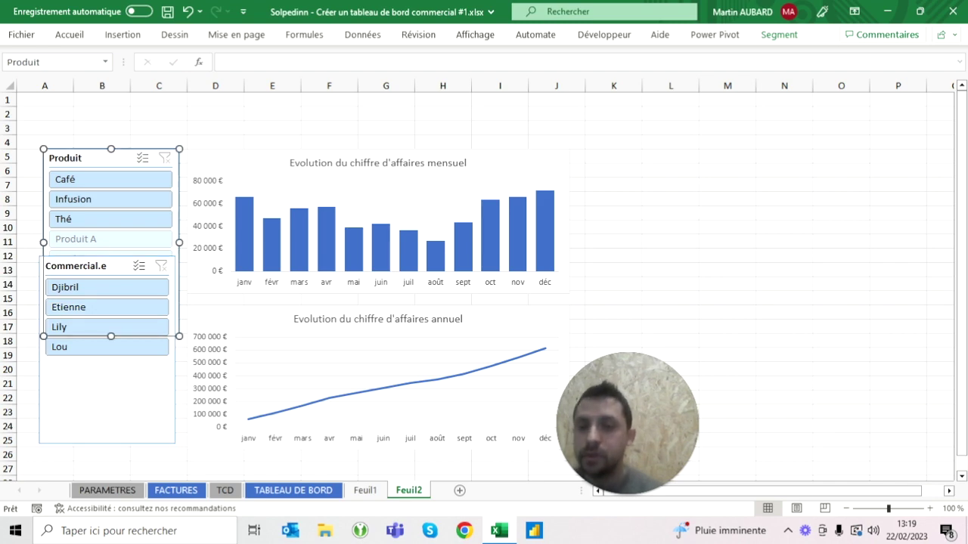
click(293, 490)
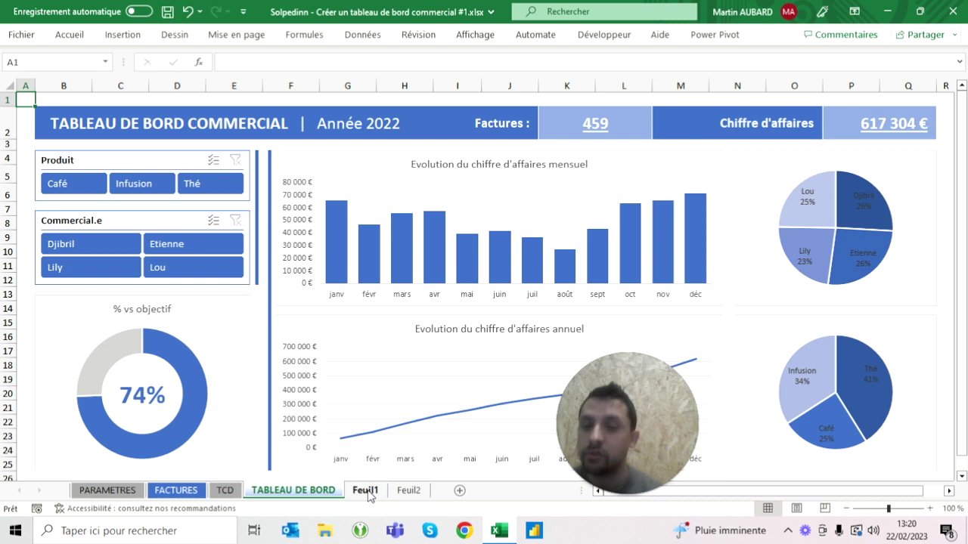
click(402, 491)
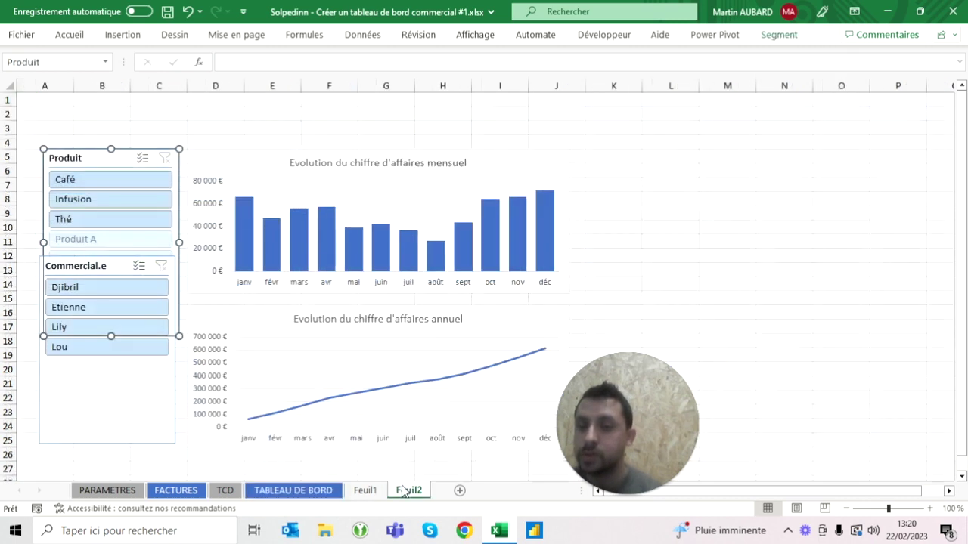
click(102, 129)
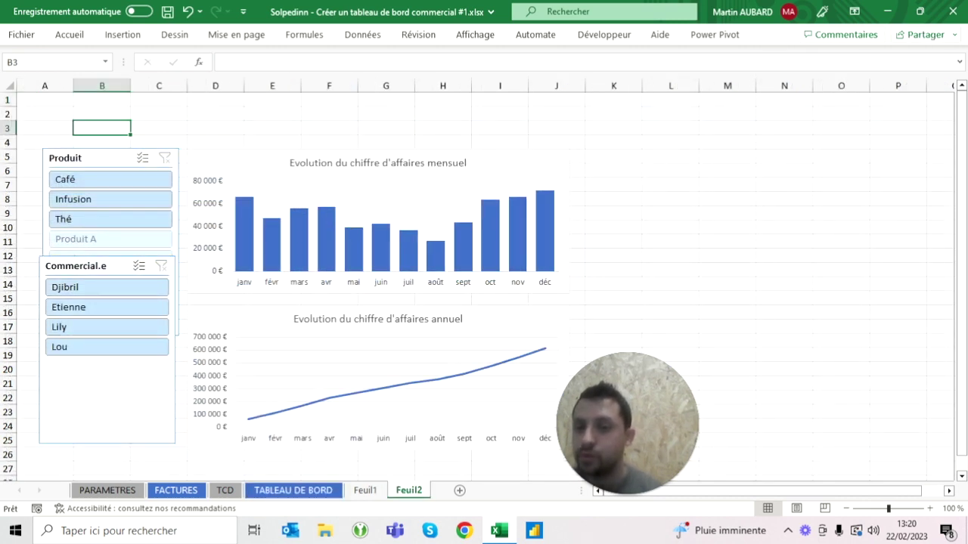
Move Commercial.e lower, try Produit A and Produit B, then clear the product filter
drag(83, 267, 85, 292)
click(109, 285)
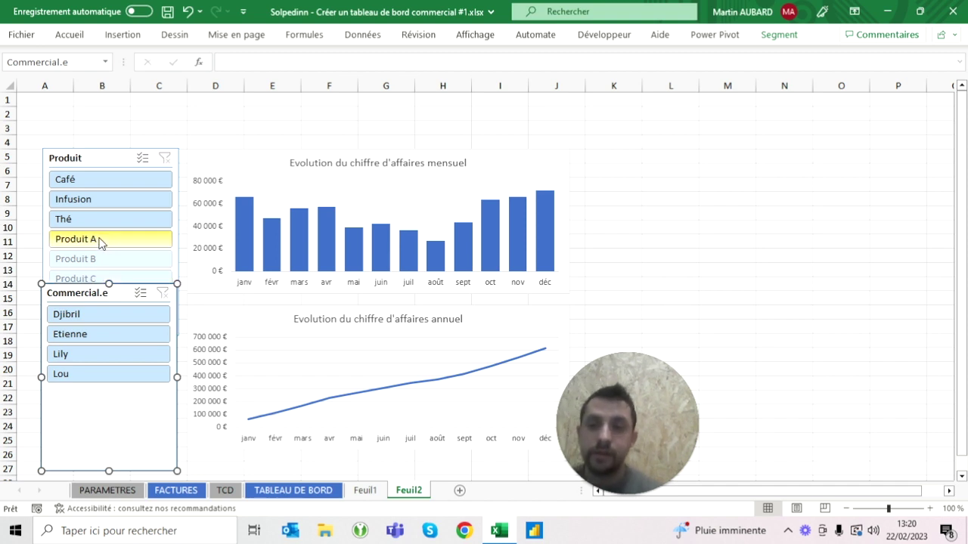
click(100, 241)
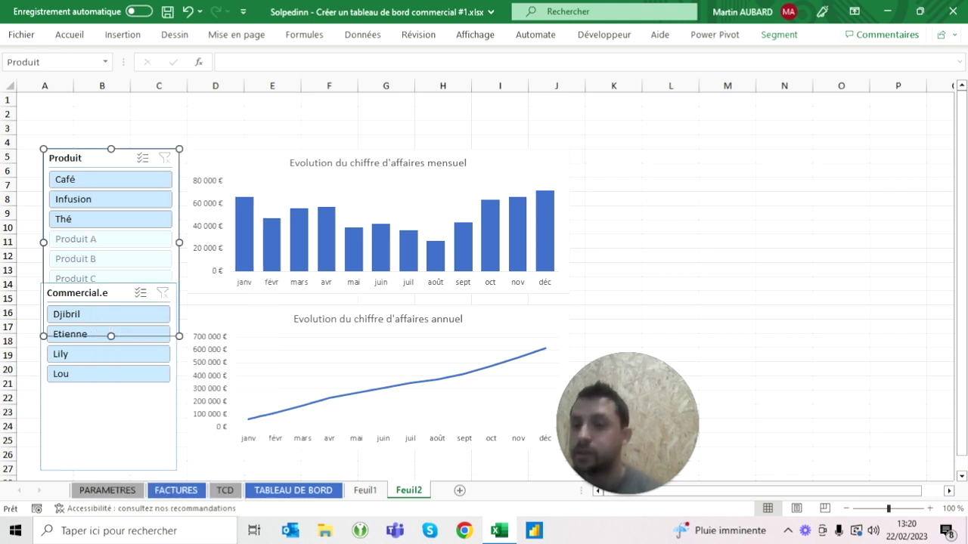
click(79, 240)
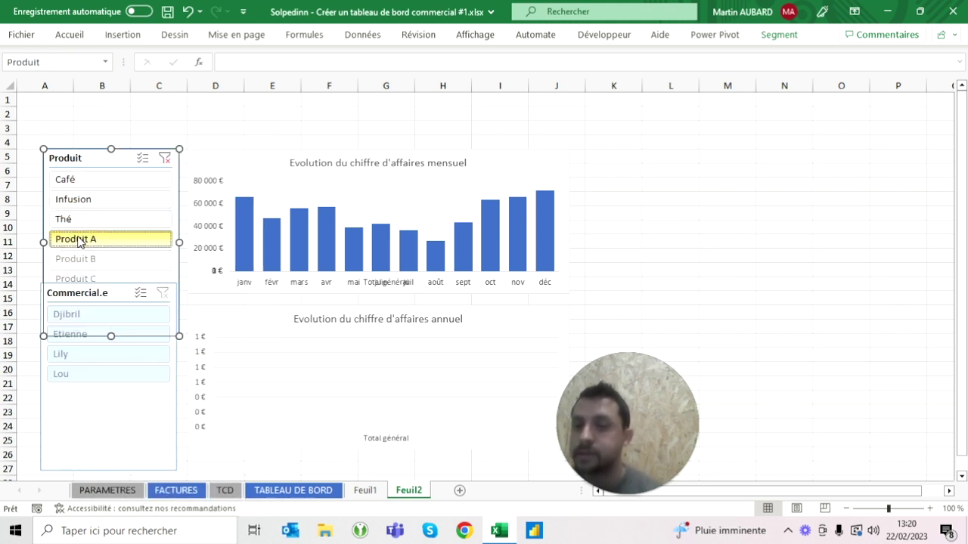
click(141, 260)
click(164, 158)
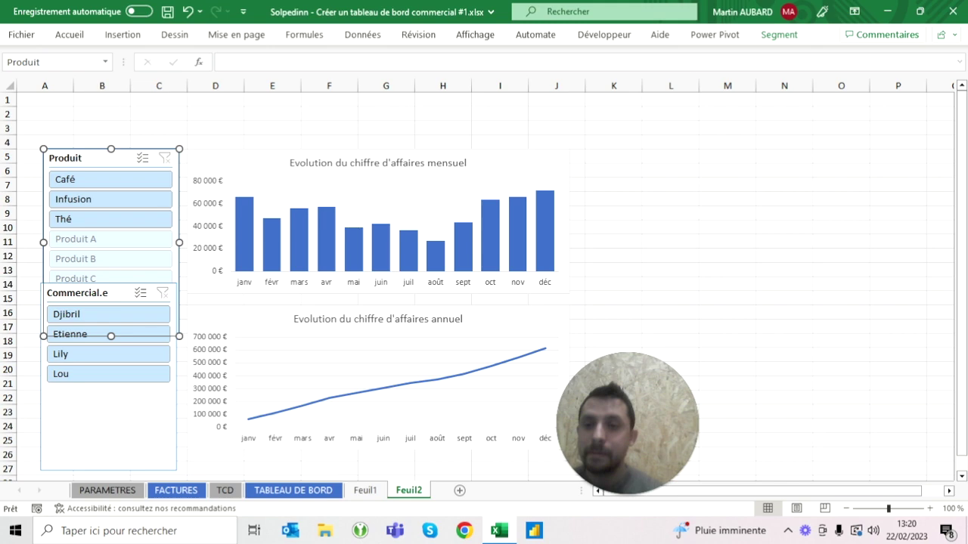
right_click(92, 158)
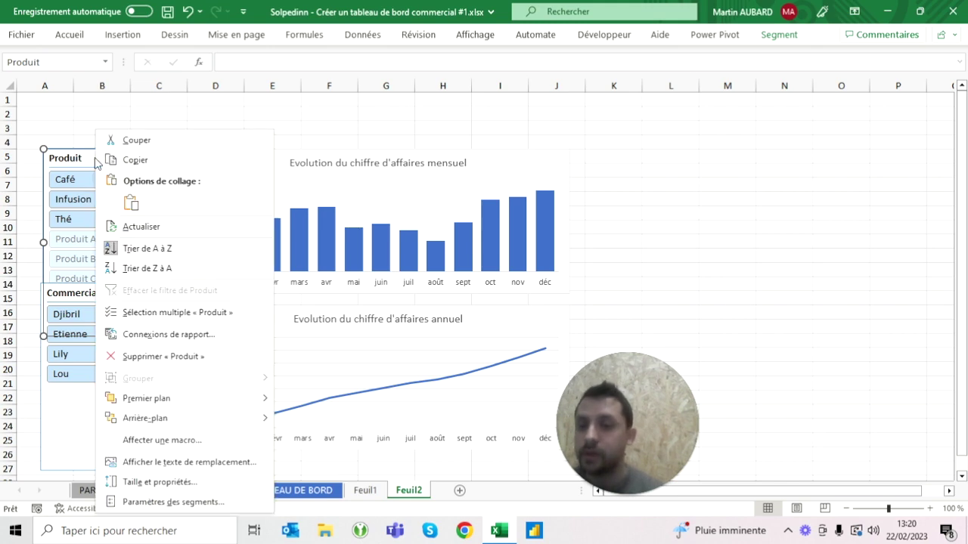
Turn on Masquer les éléments sans données in the Produit slicer's Paramètres des segments
click(159, 505)
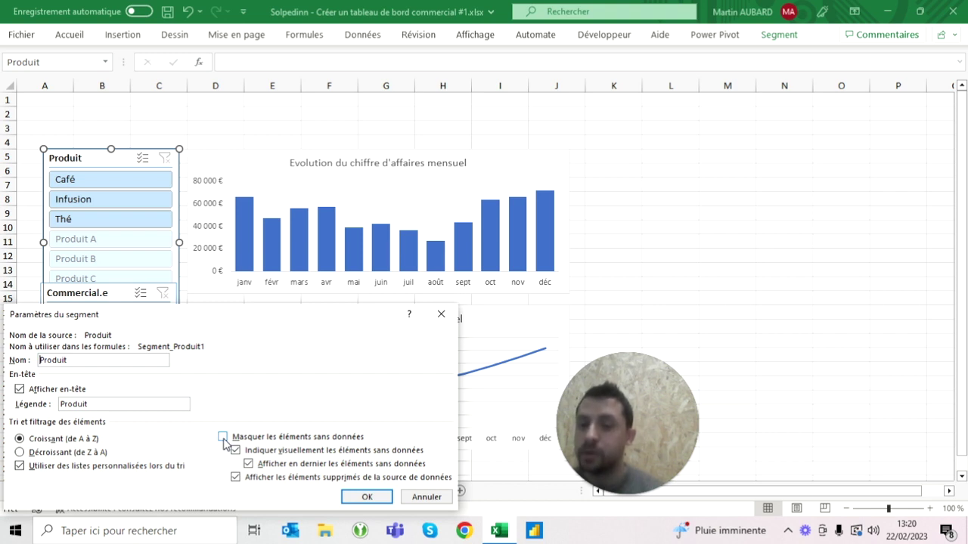
click(222, 437)
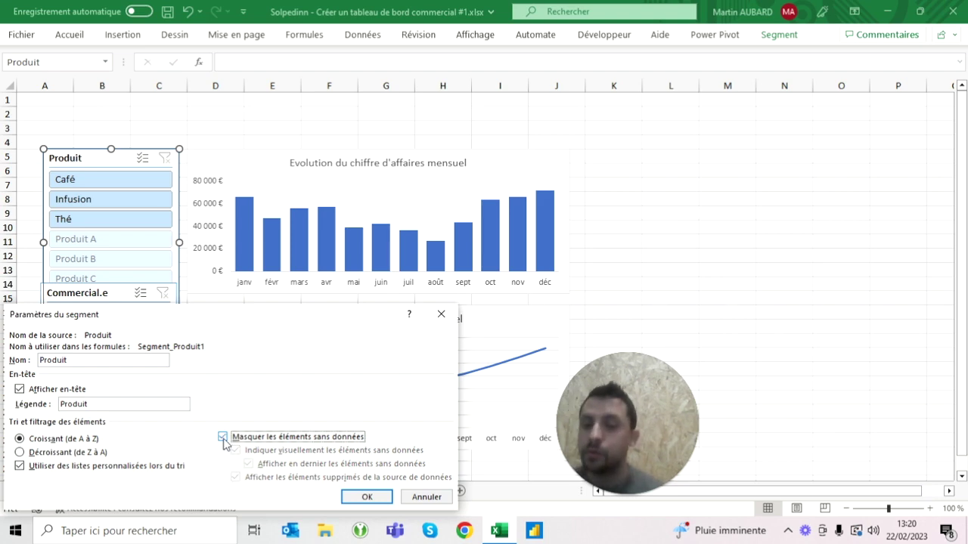
click(367, 497)
click(215, 127)
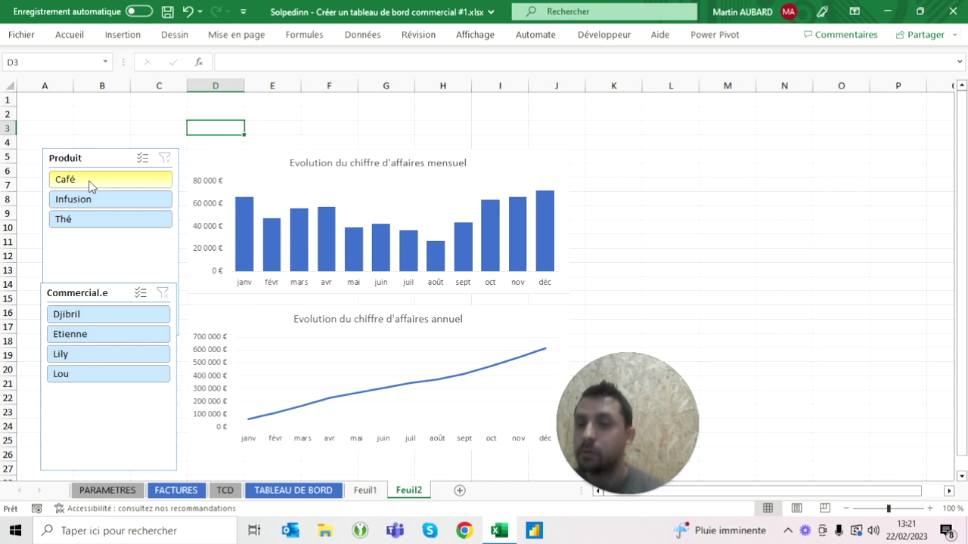
Insert a blank column at C so both charts move one column right
click(159, 85)
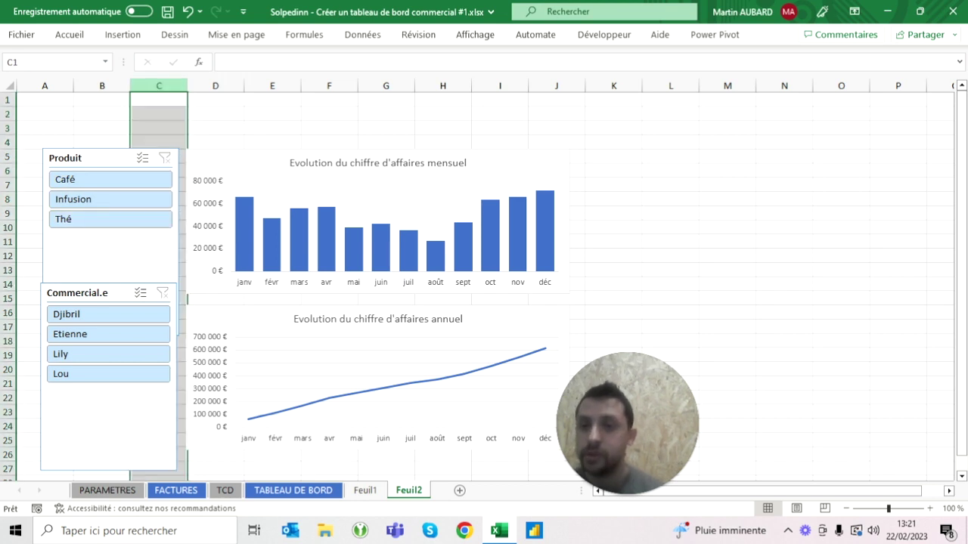
key(ctrl+plus)
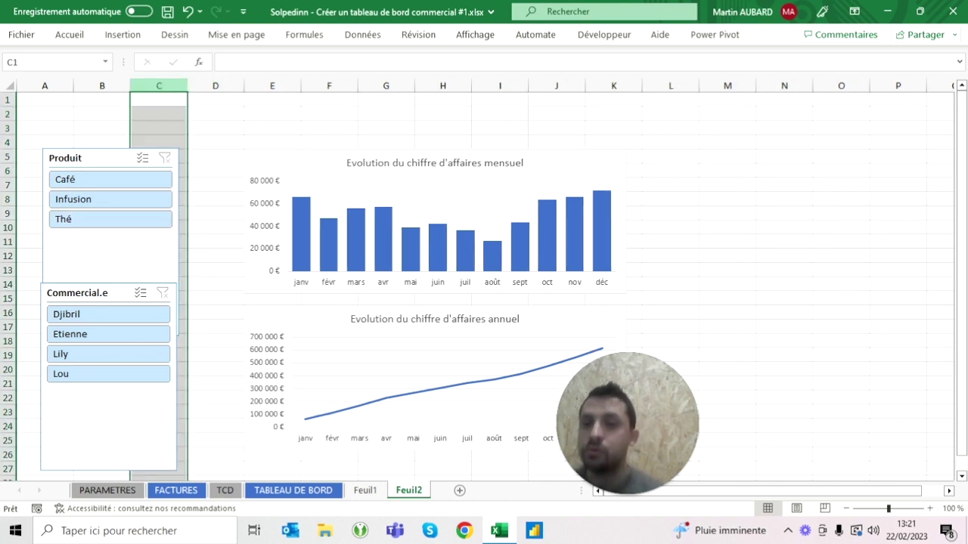
right_click(160, 86)
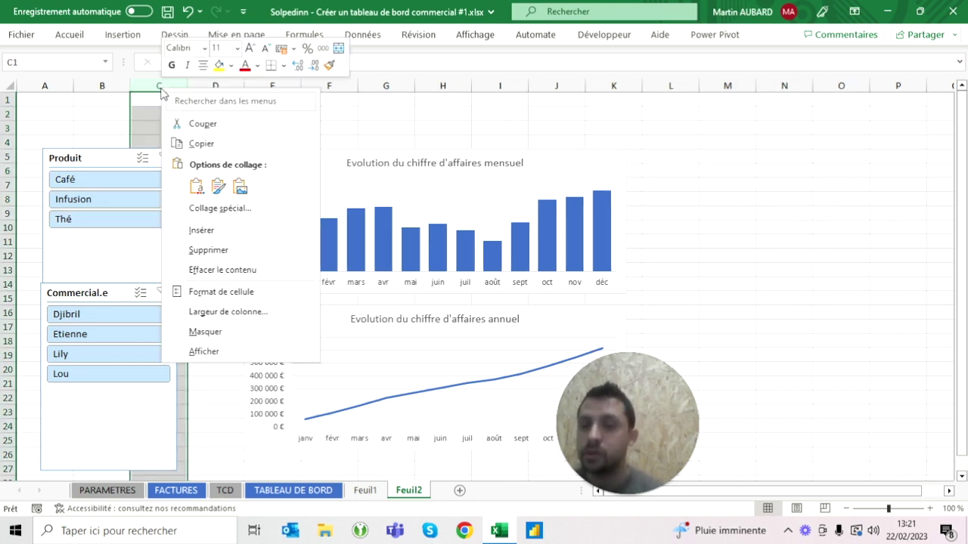
click(208, 250)
click(79, 288)
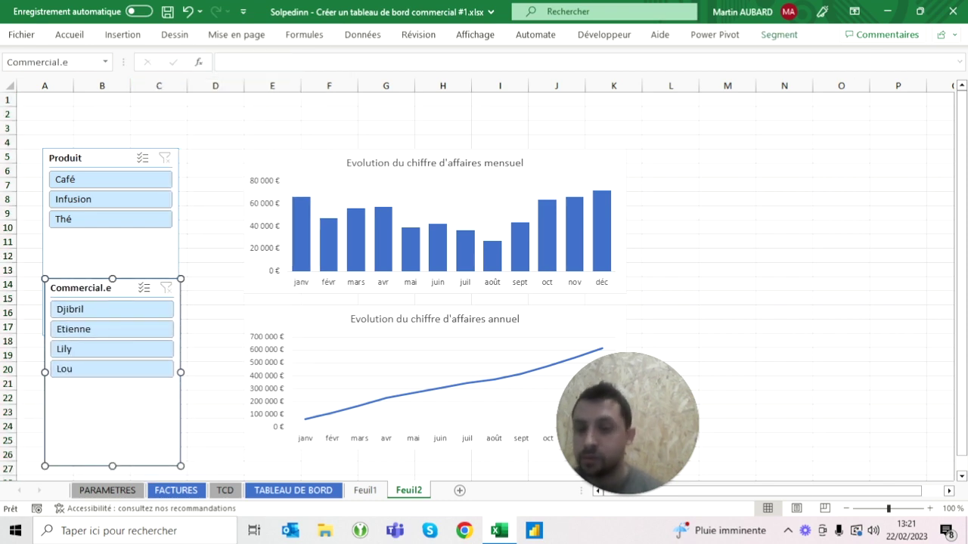
click(159, 86)
click(79, 288)
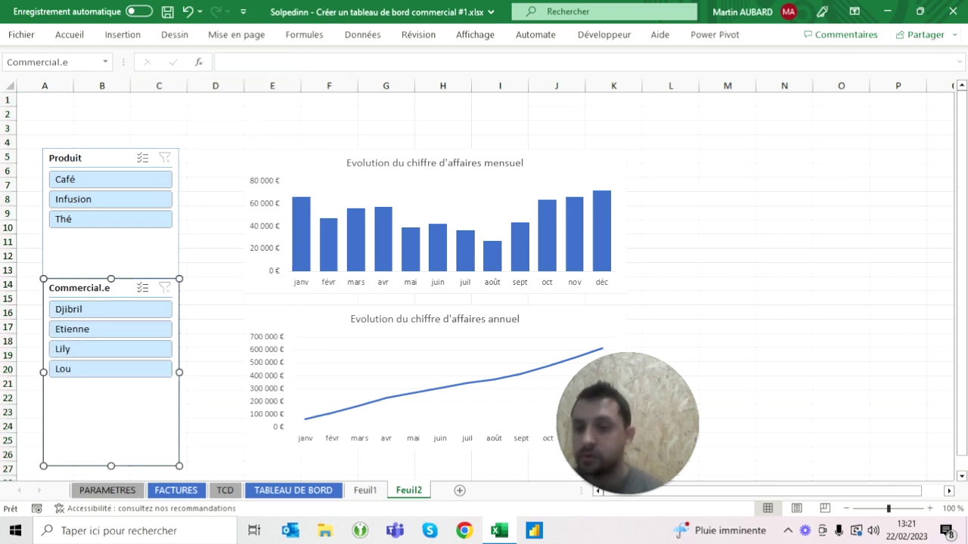
Widen the Produit slicer and set its buttons to 3 columns
click(76, 158)
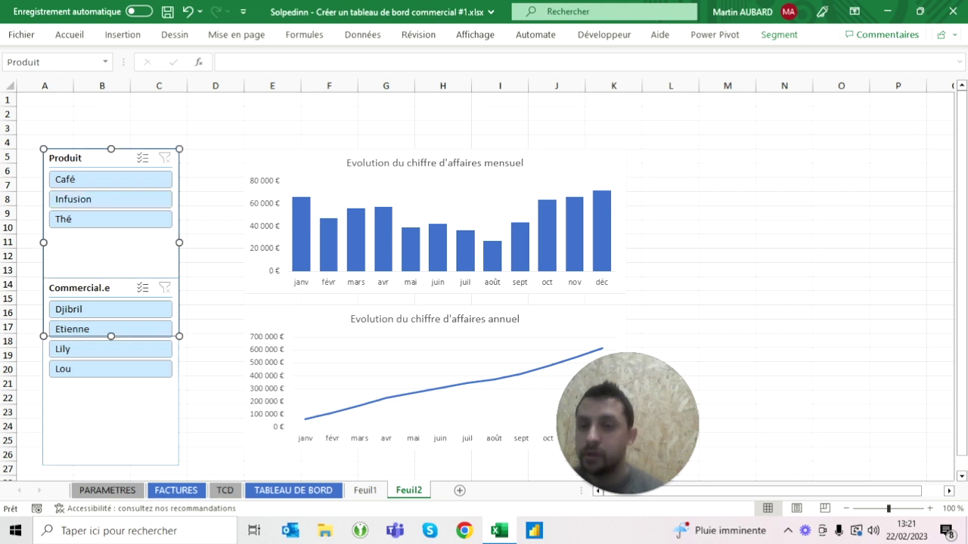
drag(179, 242, 230, 242)
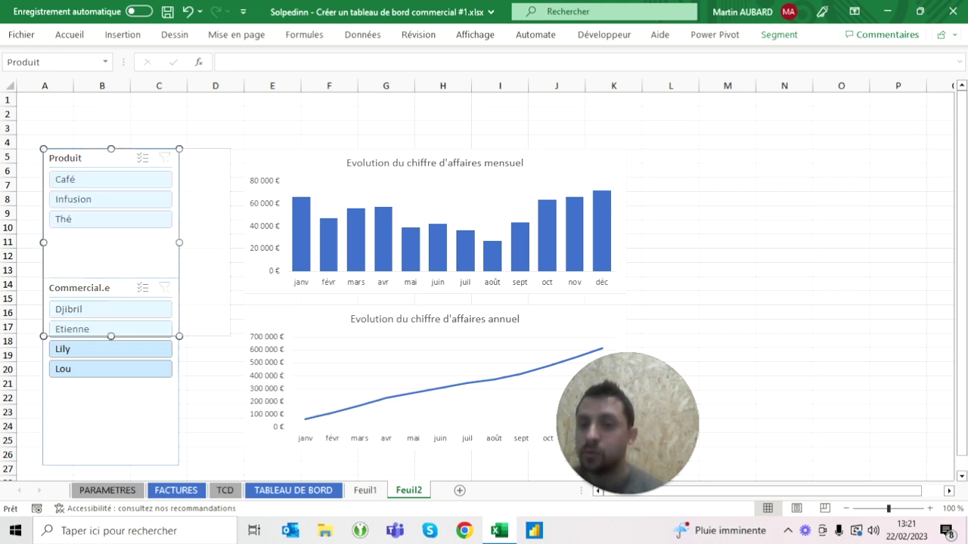
click(779, 35)
click(801, 53)
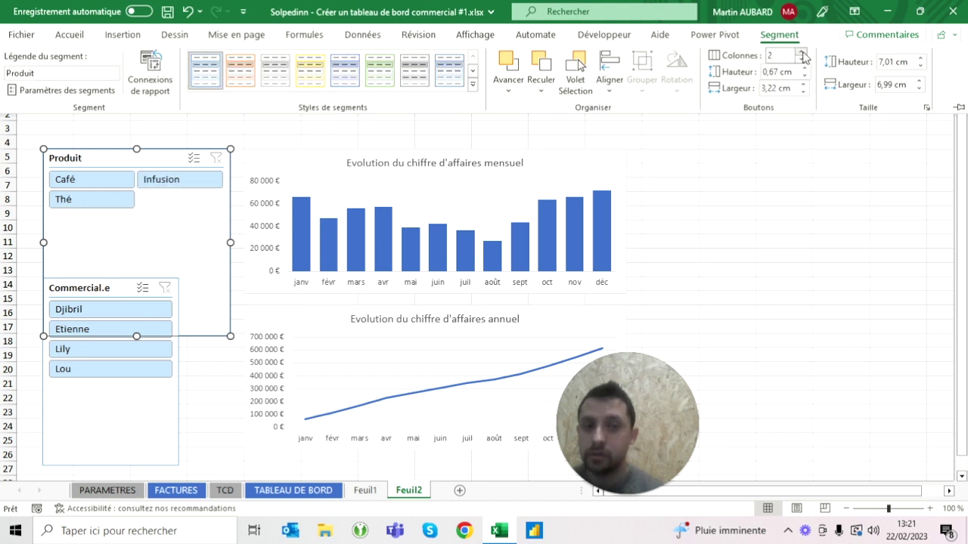
click(802, 54)
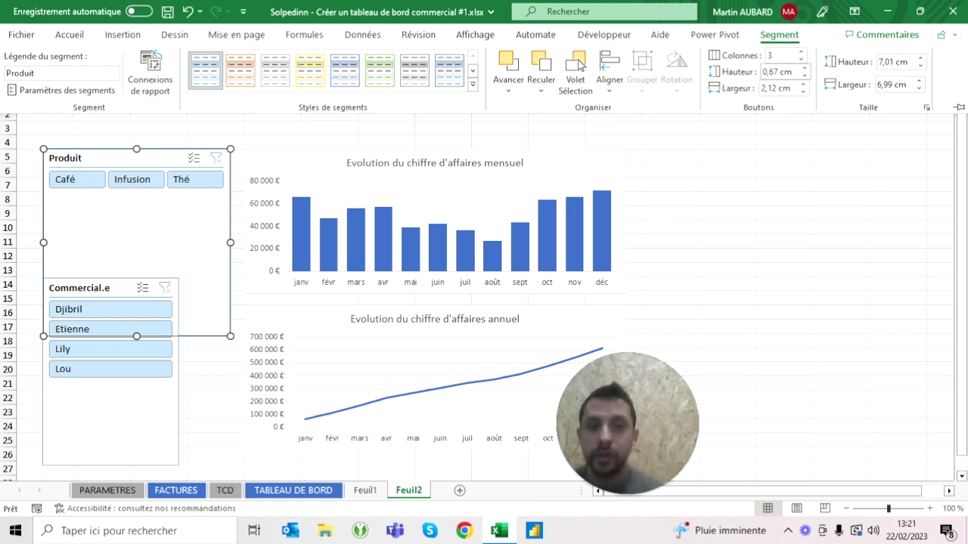
Set the Produit slicer button height to 0,8 cm and collapse the ribbon
click(805, 68)
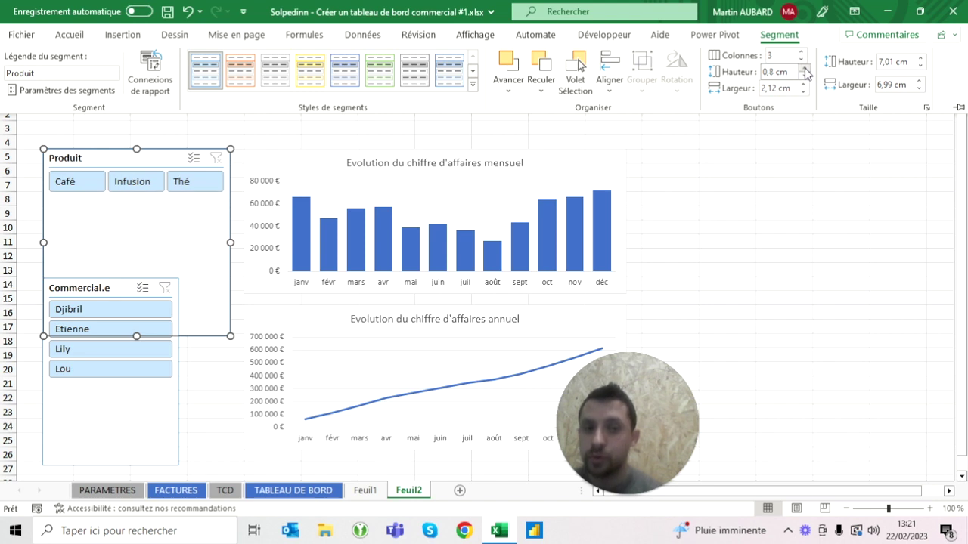
click(805, 75)
click(806, 68)
click(805, 75)
click(806, 76)
click(806, 76)
click(805, 68)
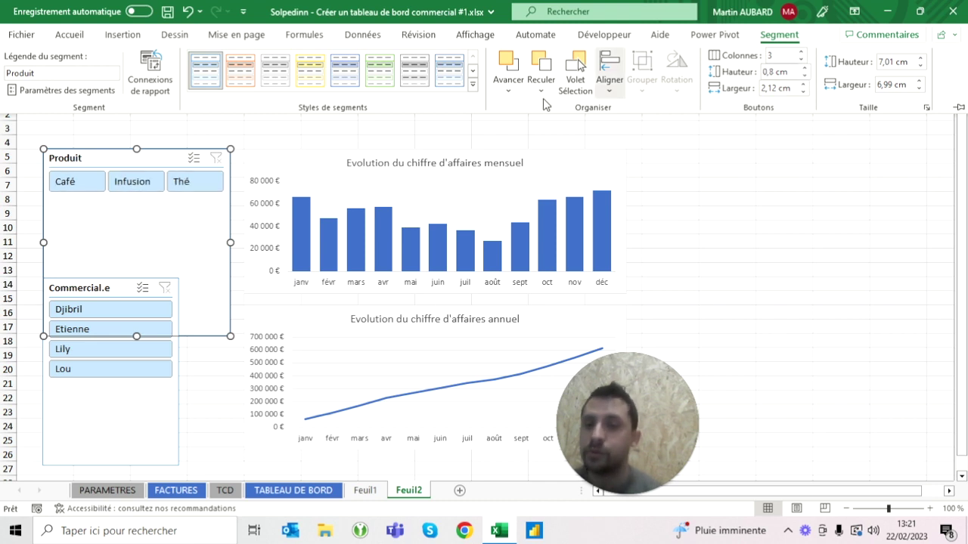
key(ctrl+F1)
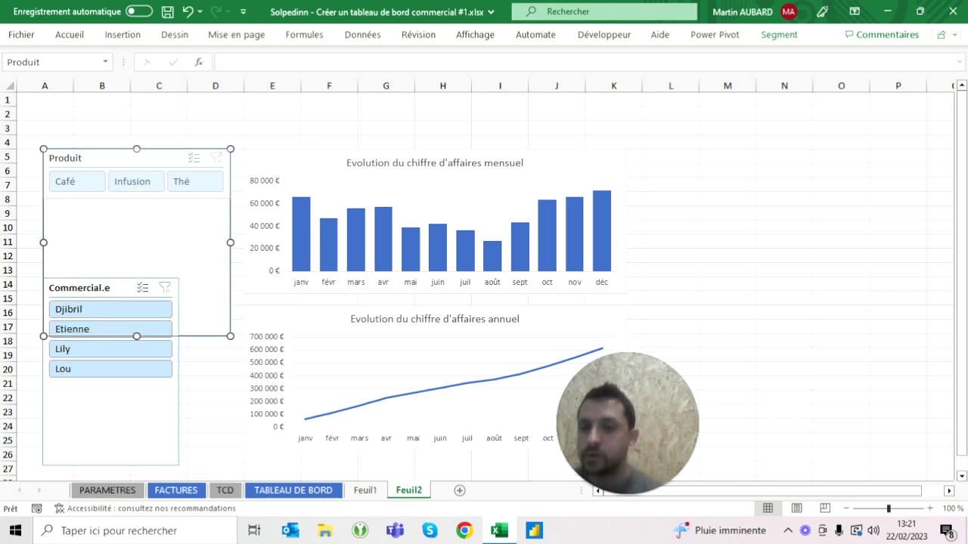
click(159, 242)
Move Commercial.e up under Produit and set the Produit slicer width to 7 cm
drag(91, 288, 91, 284)
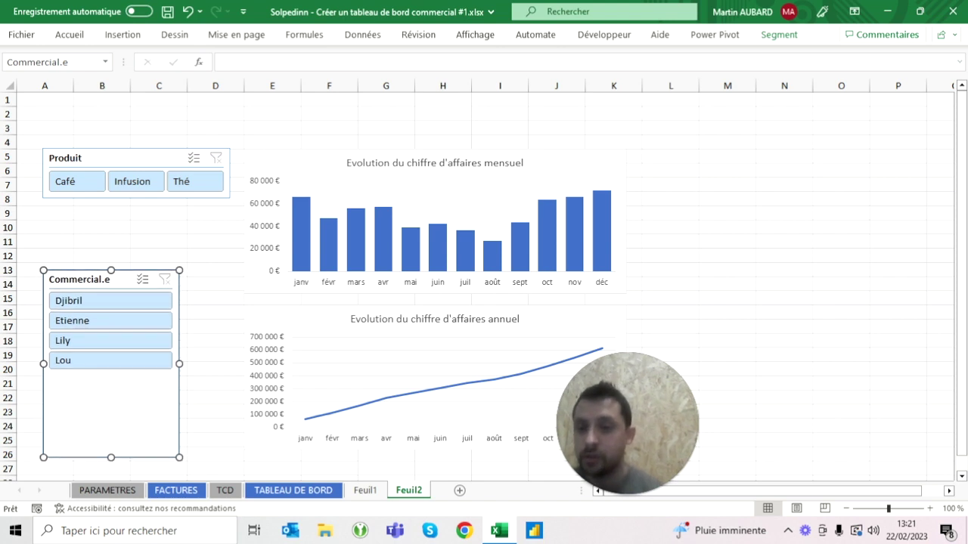
drag(90, 284, 91, 217)
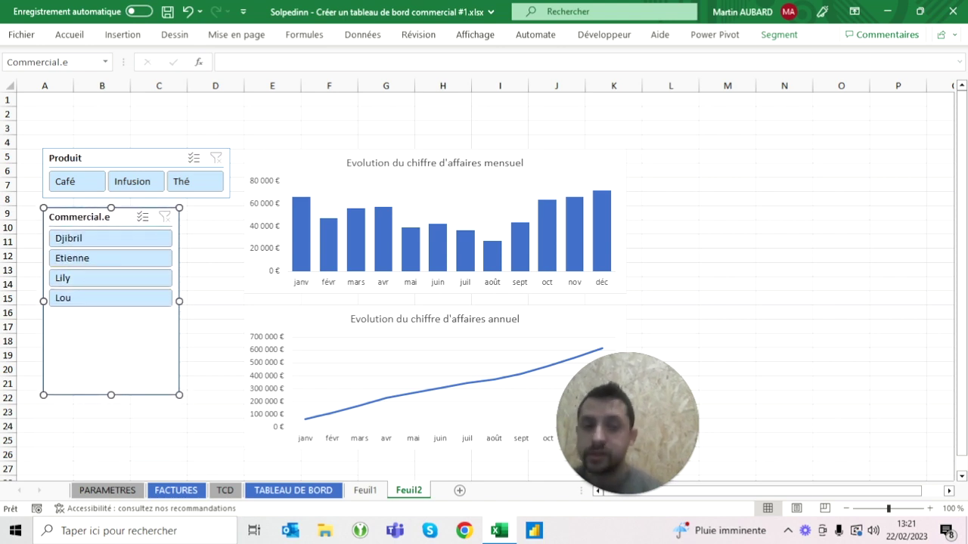
click(165, 183)
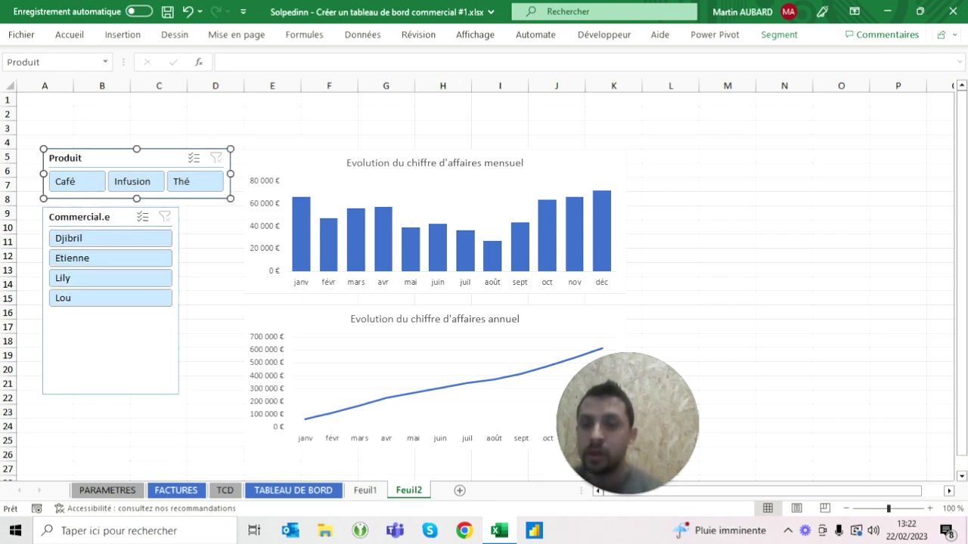
click(800, 35)
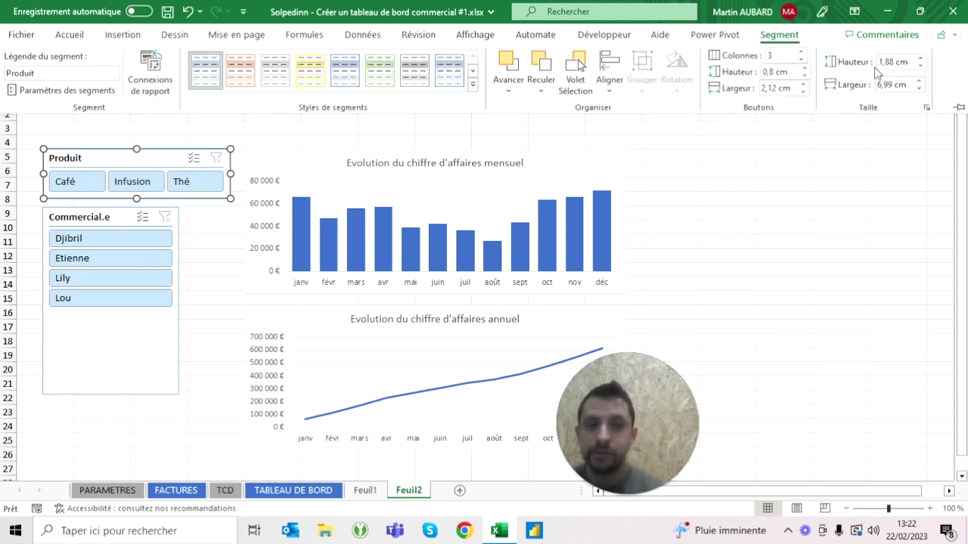
click(919, 82)
click(919, 88)
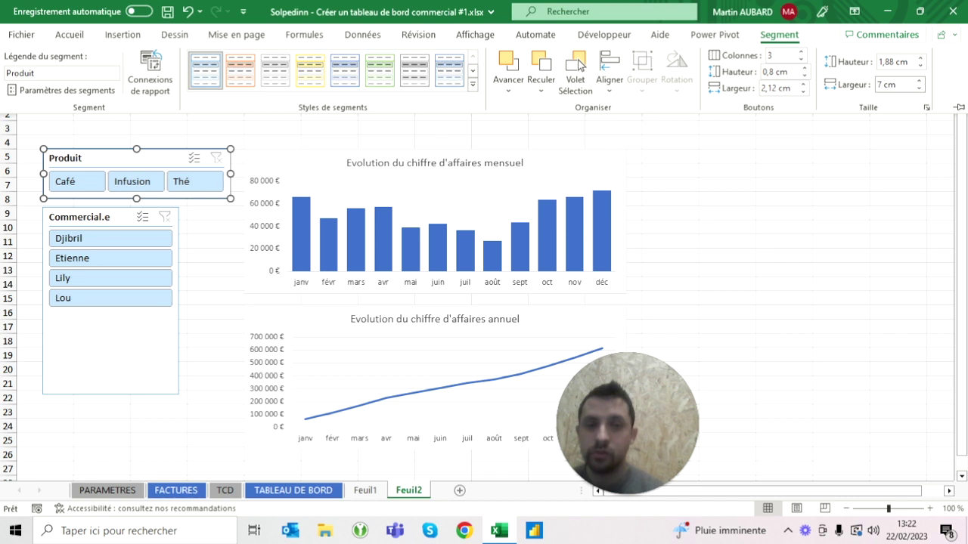
click(470, 130)
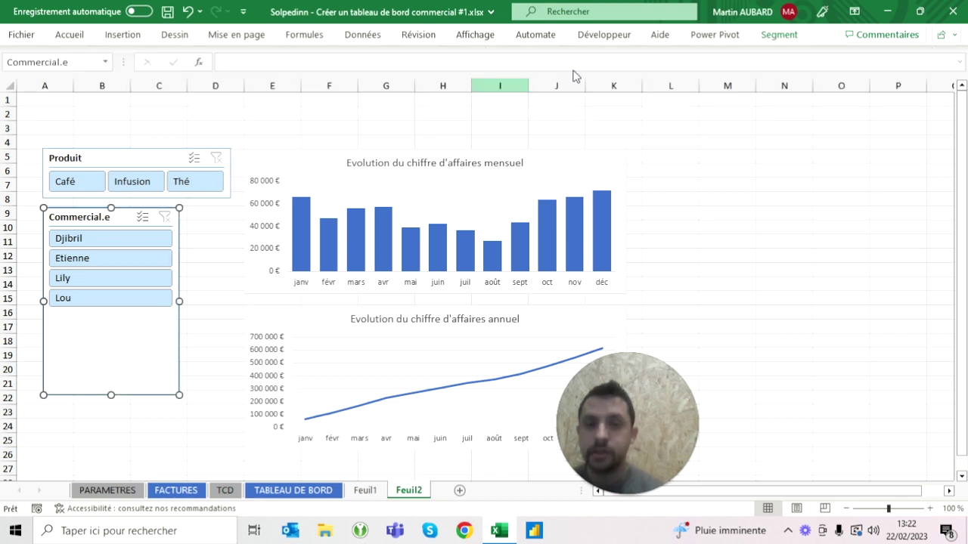
Set the Commercial.e slicer width to 7 cm
click(780, 35)
click(896, 85)
text(7)
key(Return)
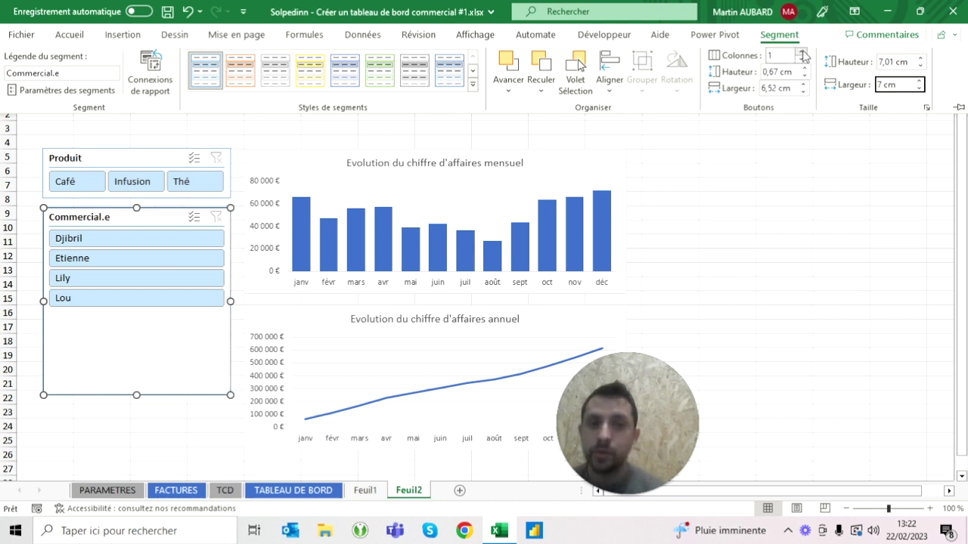
Arrange the four name buttons in two columns with 0,8 cm button height
click(803, 53)
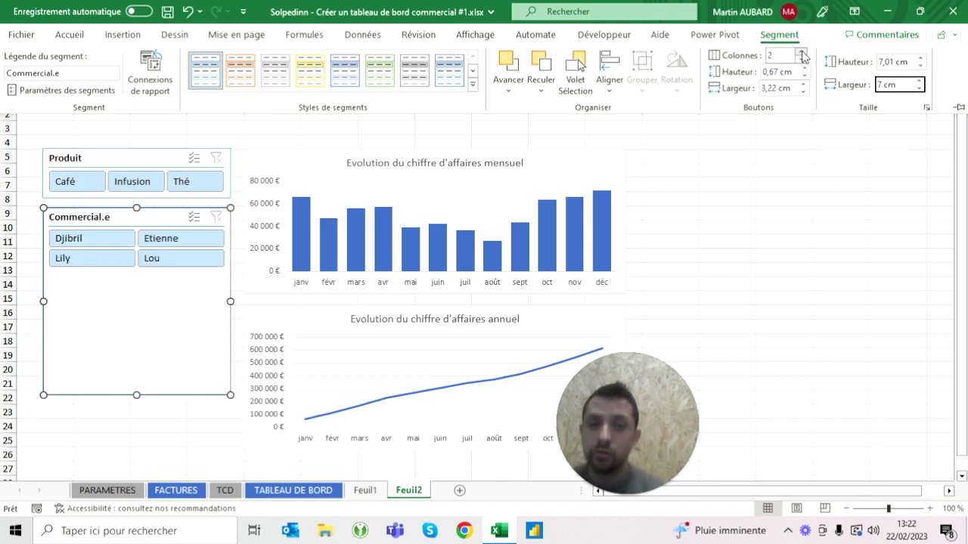
click(803, 52)
click(803, 53)
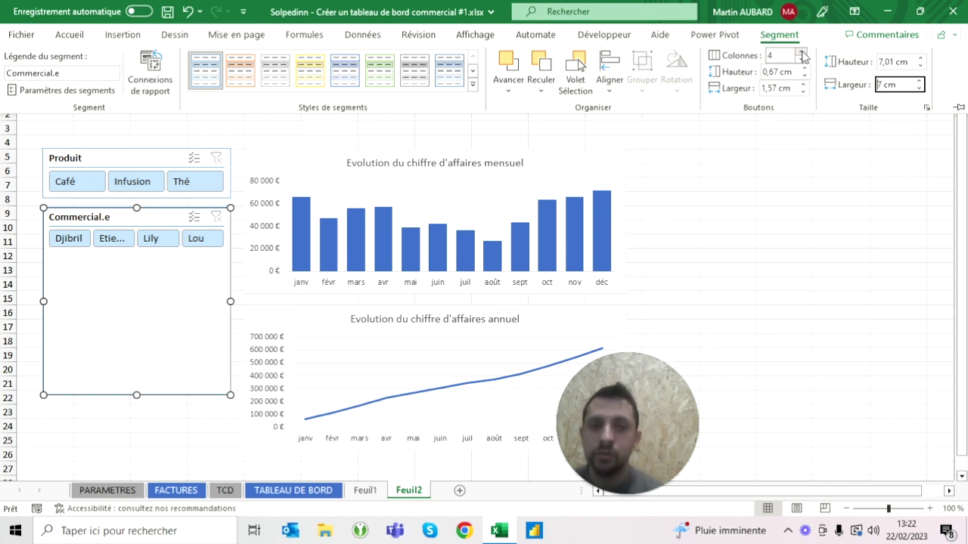
click(801, 59)
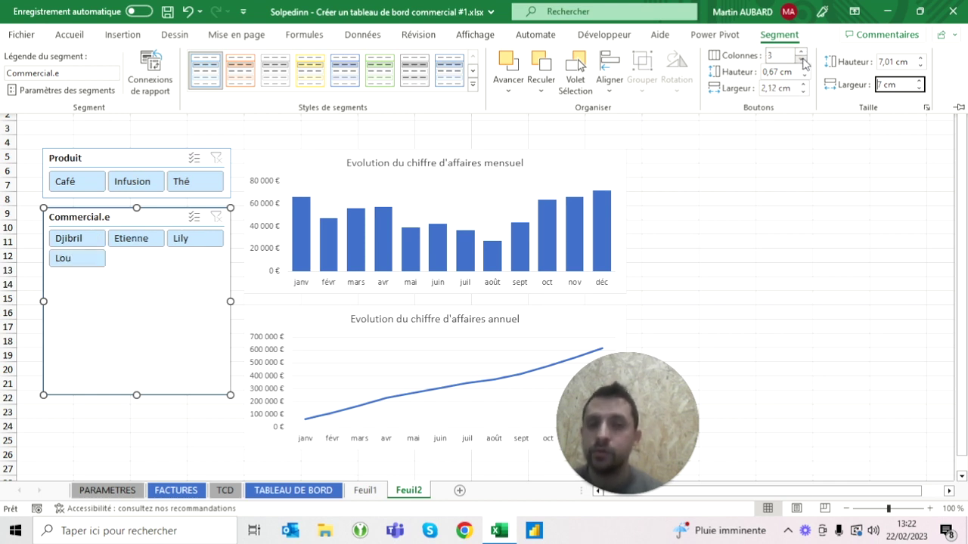
click(802, 59)
click(803, 68)
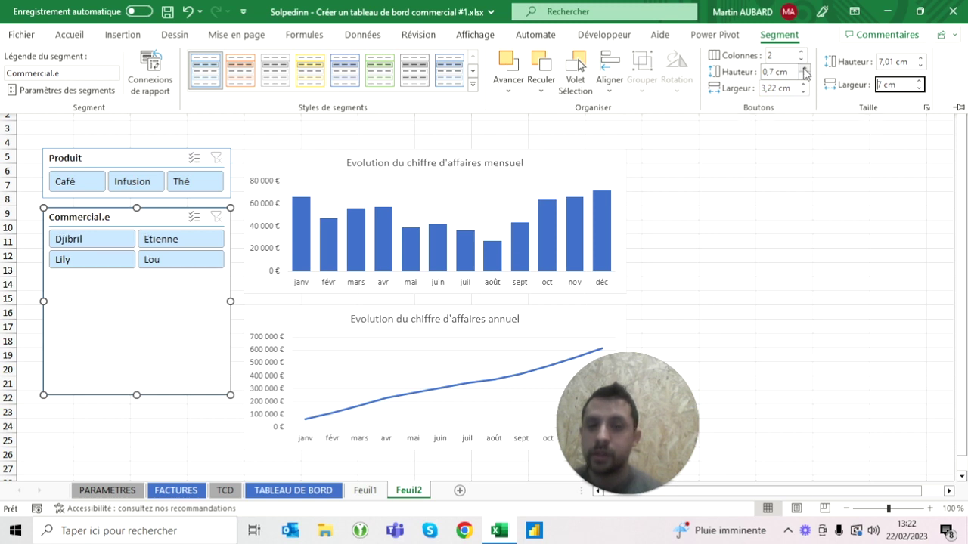
click(803, 68)
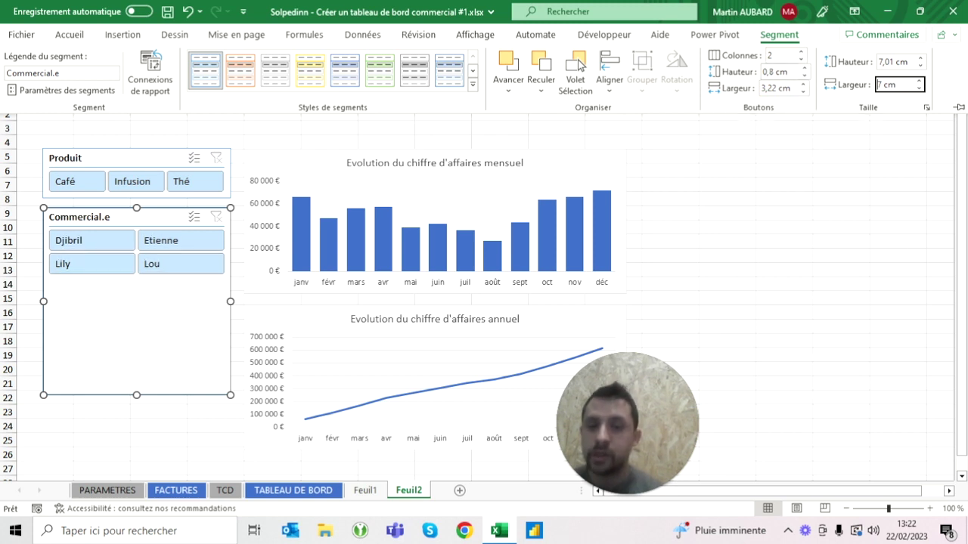
Shorten the Commercial.e slicer to fit its buttons and reselect it
drag(136, 395, 137, 281)
click(102, 355)
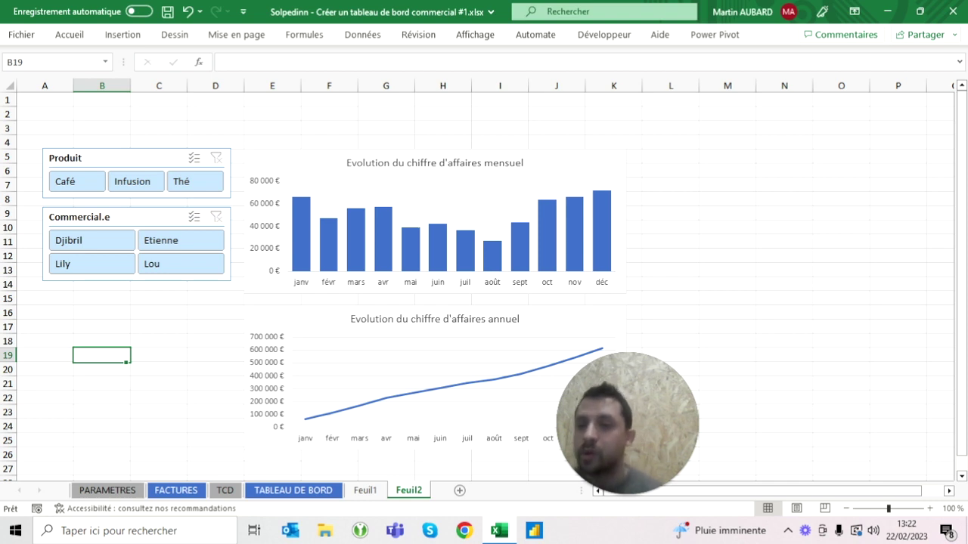
click(113, 217)
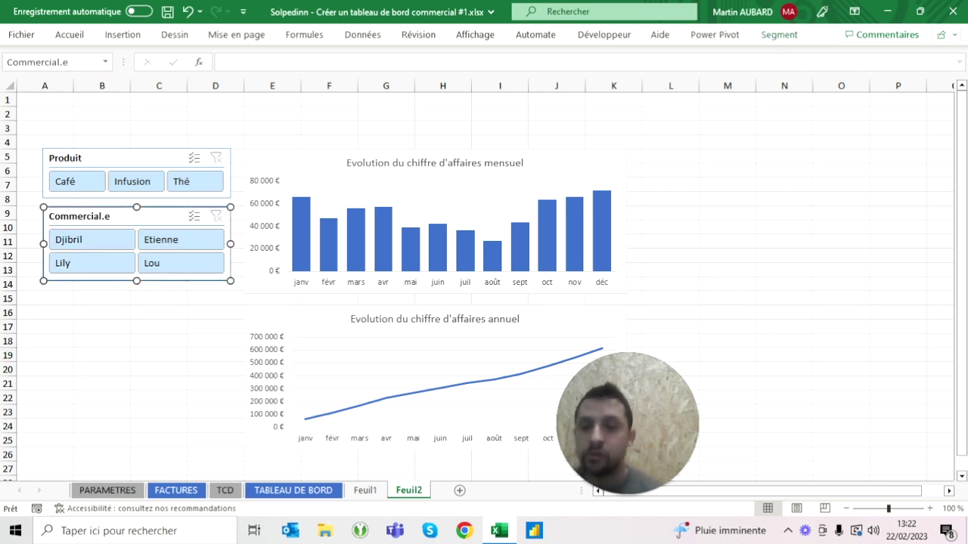
Select both the Produit and Commercial.e slicers together
click(103, 312)
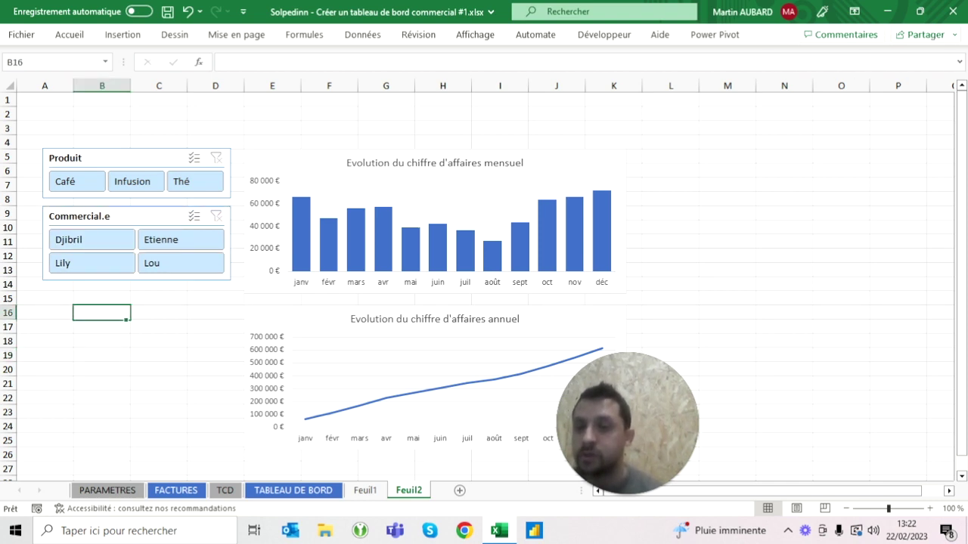
click(114, 216)
click(114, 157)
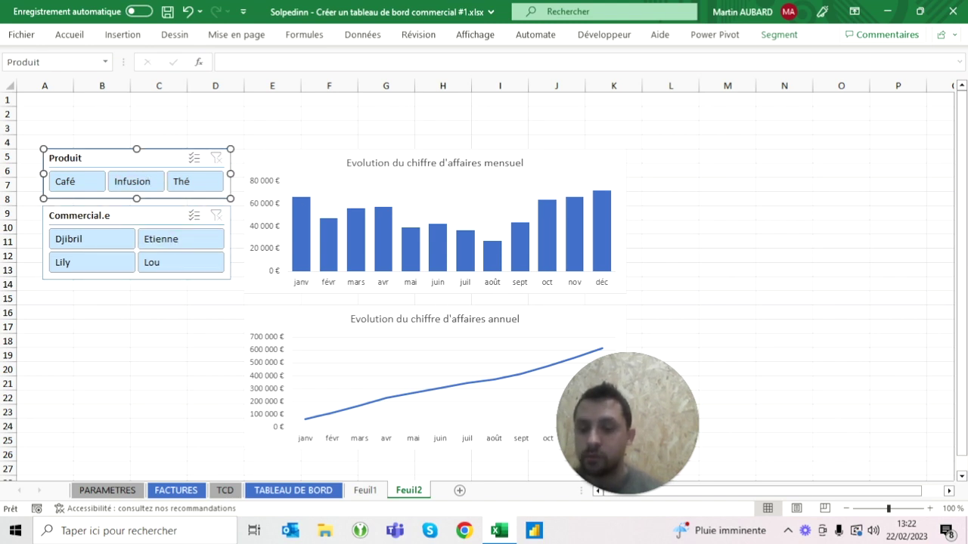
ctrl+click(114, 216)
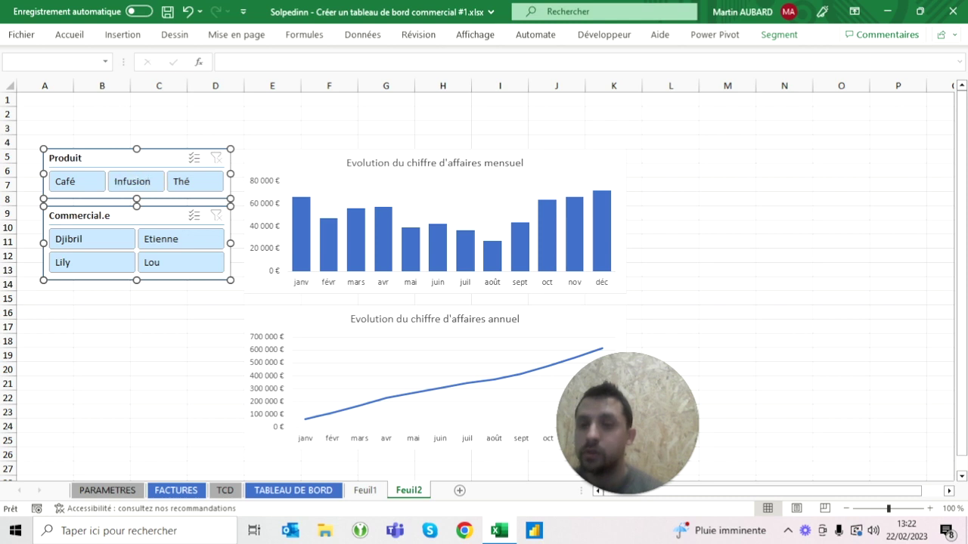
Apply the dark blue Style de segment foncé 5 to both slicers
click(778, 35)
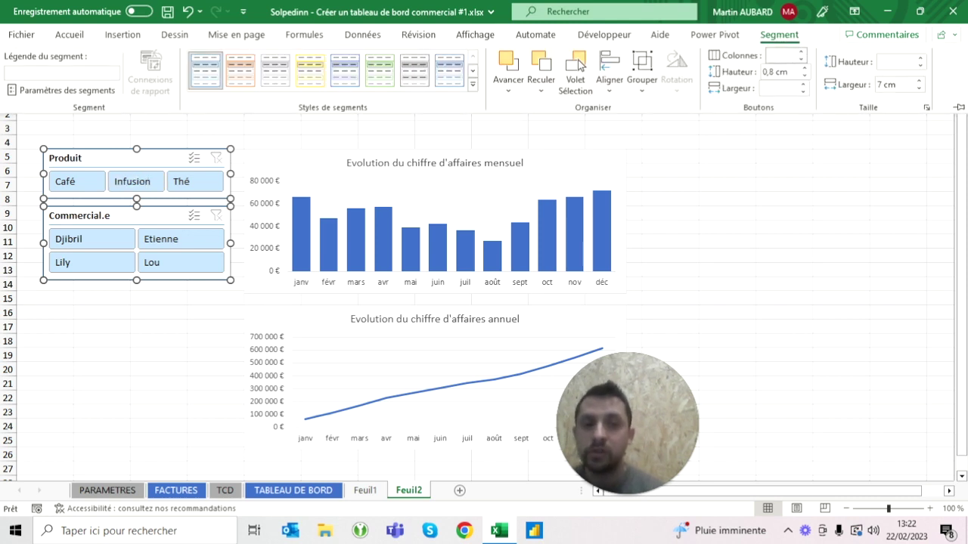
click(474, 71)
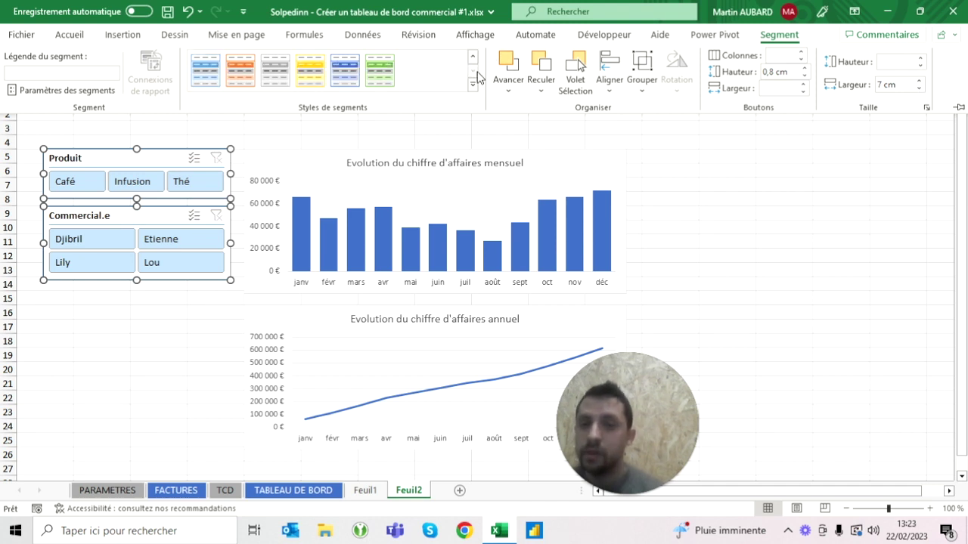
click(348, 76)
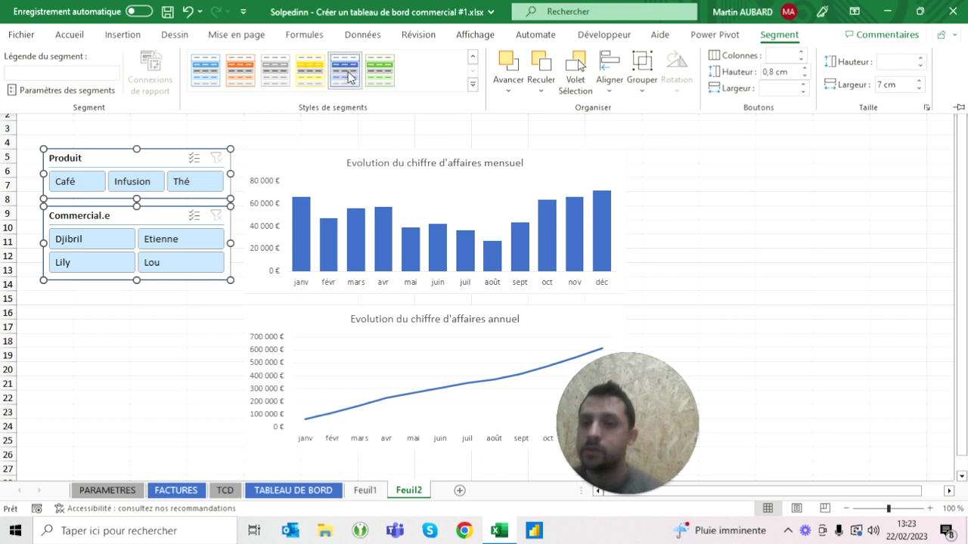
click(177, 302)
key(Escape)
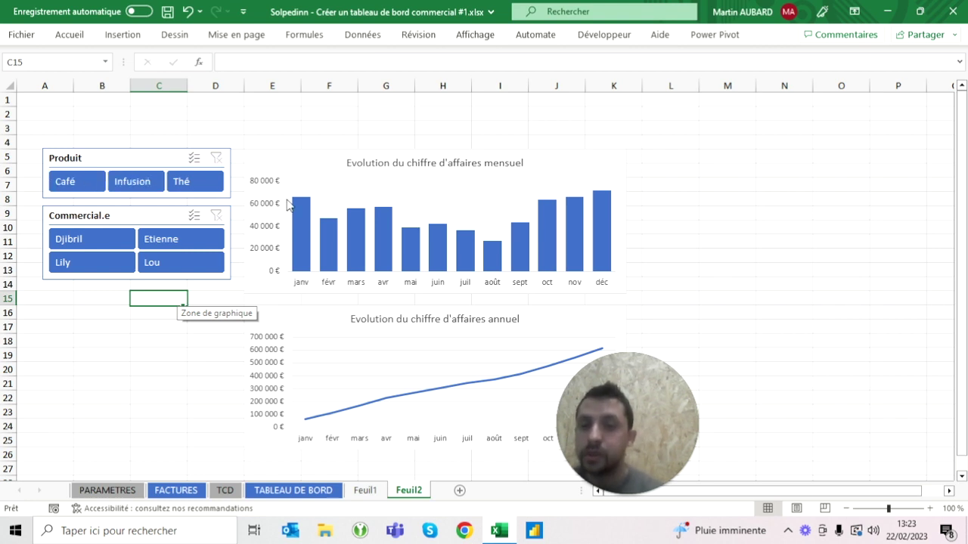
click(191, 182)
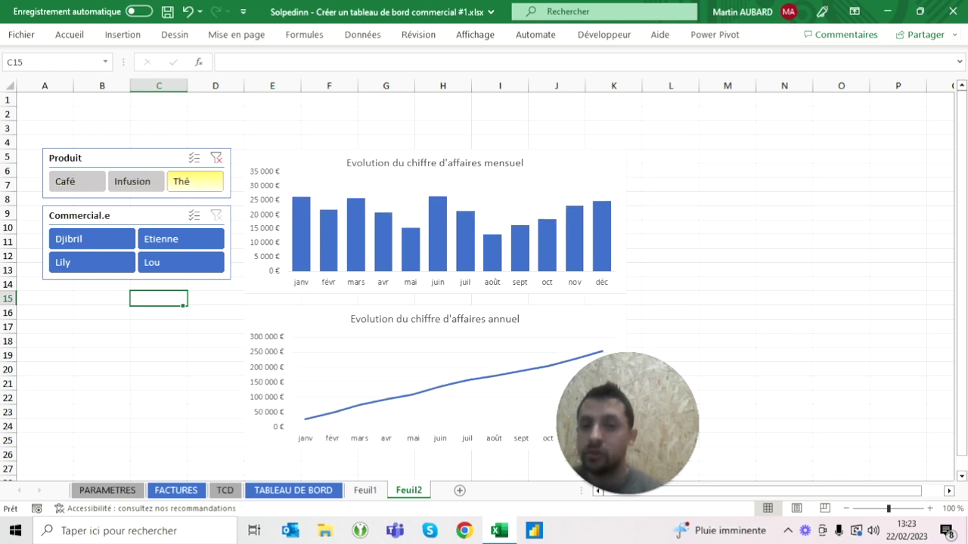
click(215, 159)
click(180, 239)
click(217, 216)
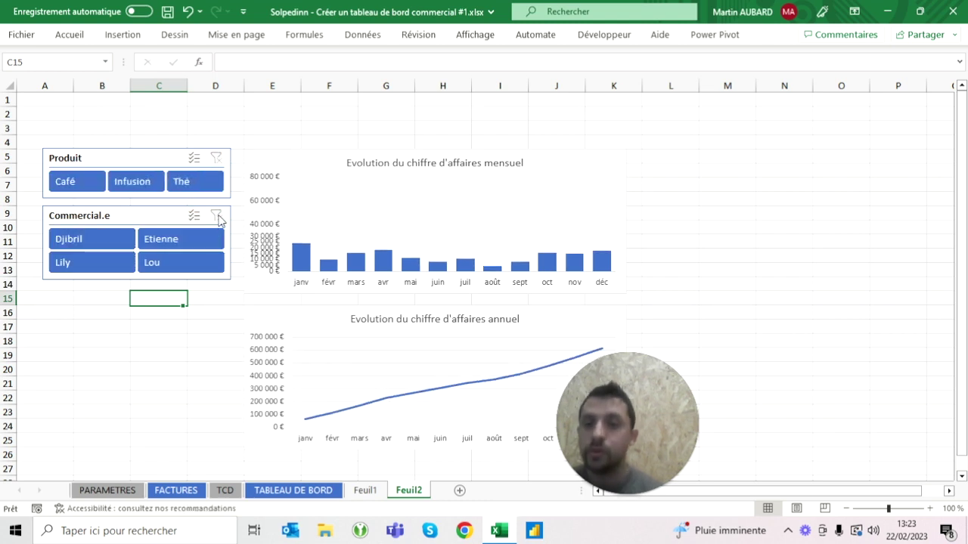
key(ctrl+Up)
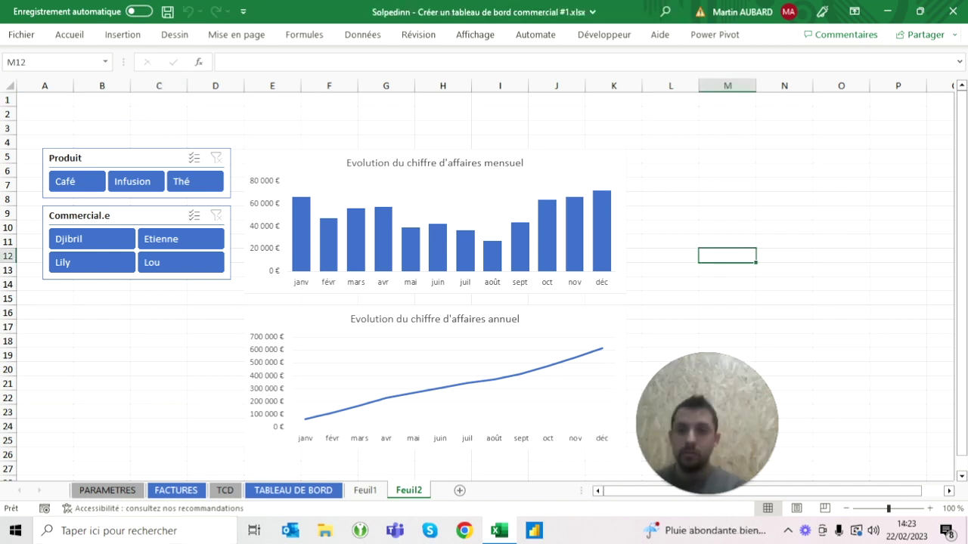
click(44, 99)
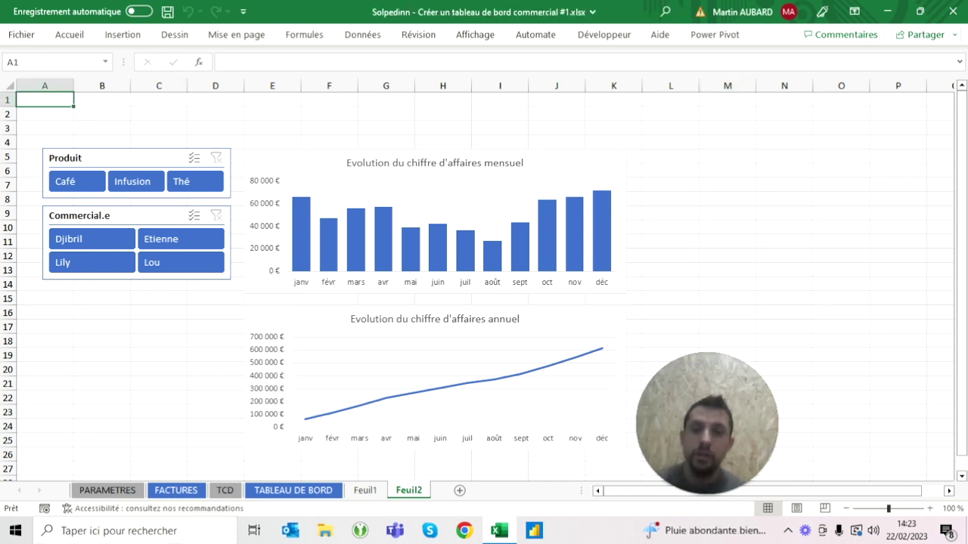
Review the original TABLEAU DE BORD dashboard (617 304 €) and its pie charts, then go to Feuil1
click(285, 491)
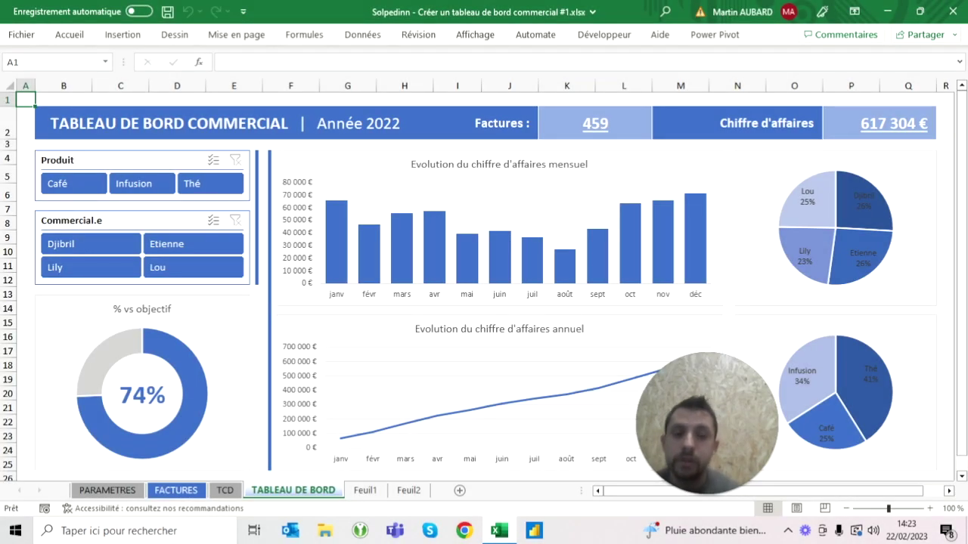
mouse_move(826, 356)
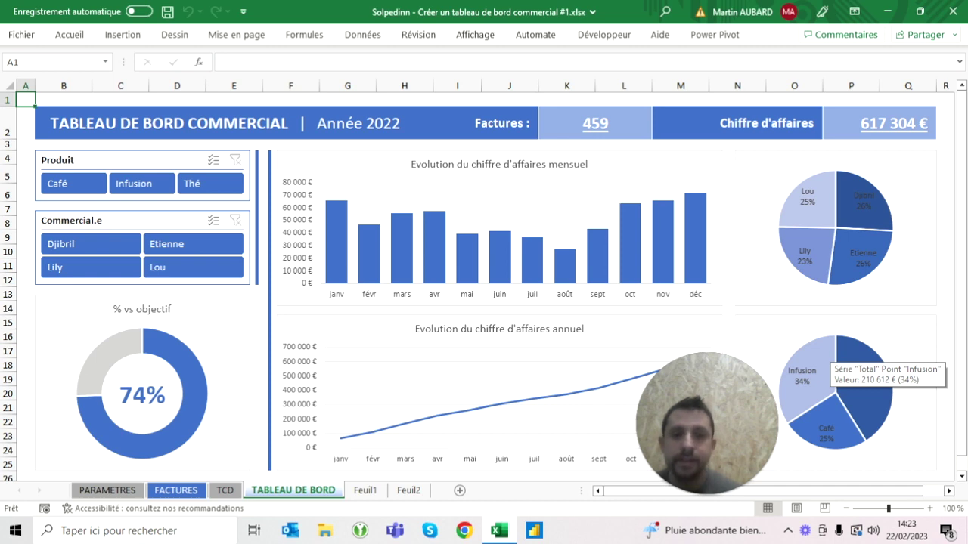
click(365, 491)
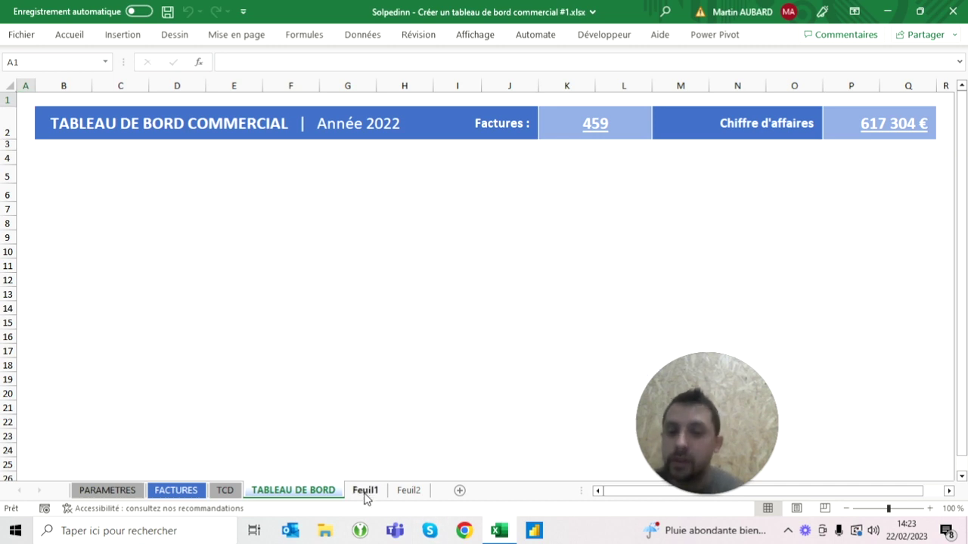
Rename the Feuil1 sheet to 'TCD 2'
drag(499, 227, 630, 233)
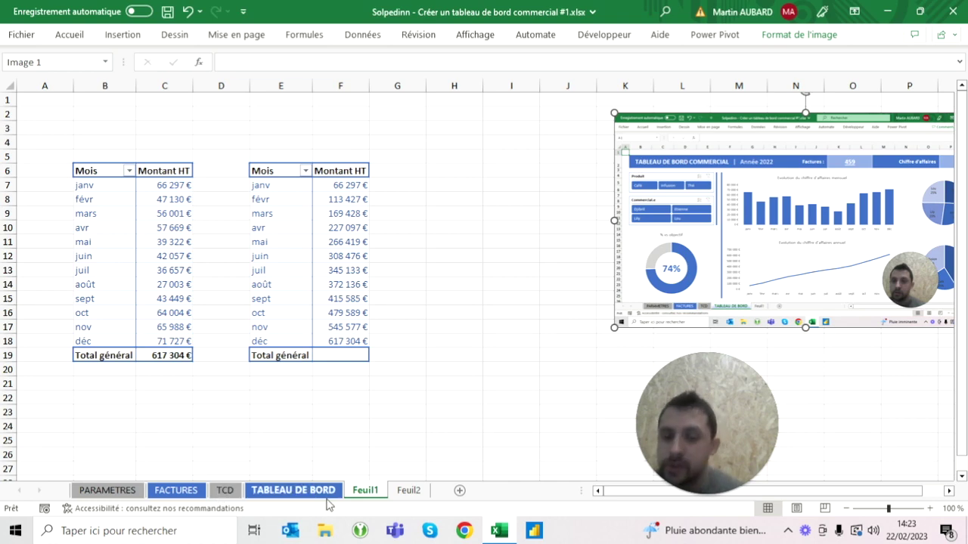
double_click(365, 490)
text(TCD 2)
key(Delete)
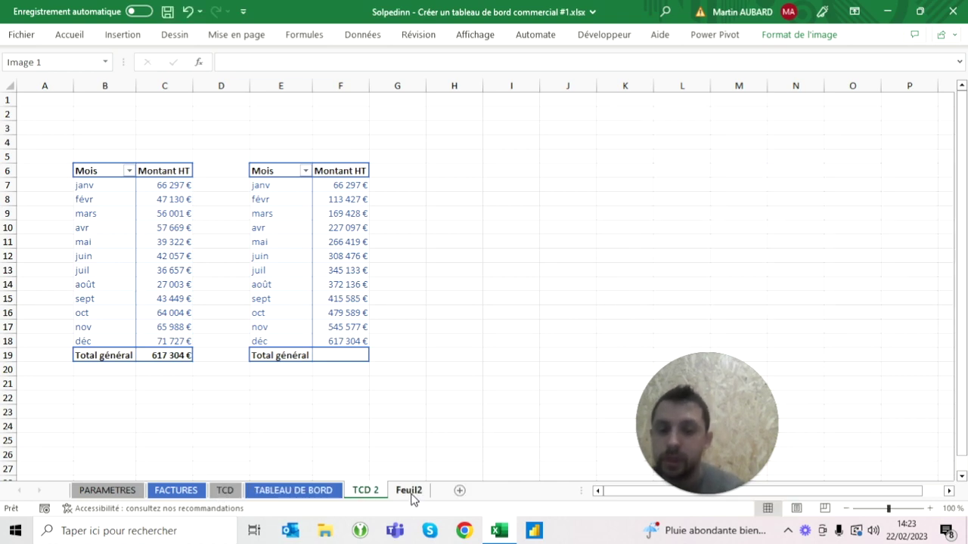
Rename Feuil2 to 'TABLEAU DE BORD 2' and return to the TCD 2 sheet
click(409, 491)
double_click(408, 490)
text(TABLEAU DE BORD 2)
key(Return)
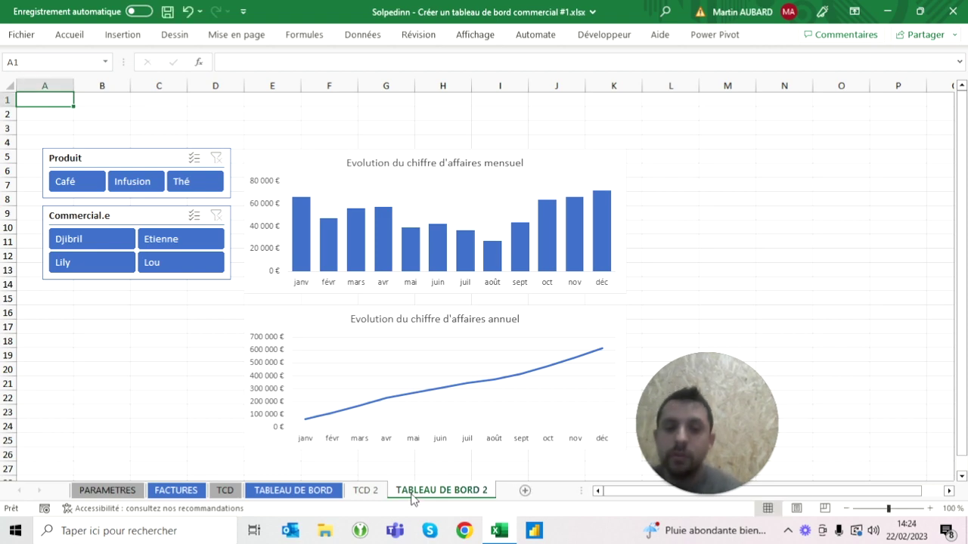
click(373, 493)
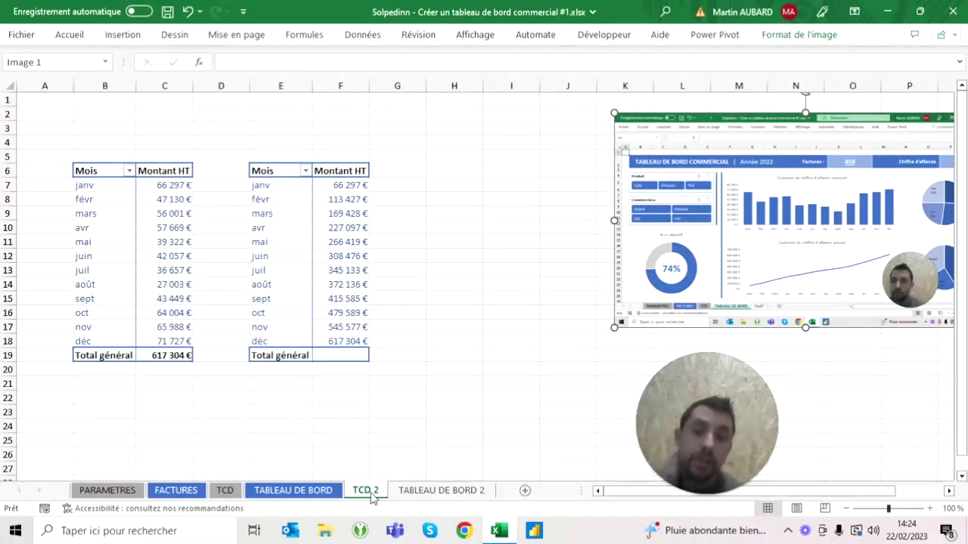
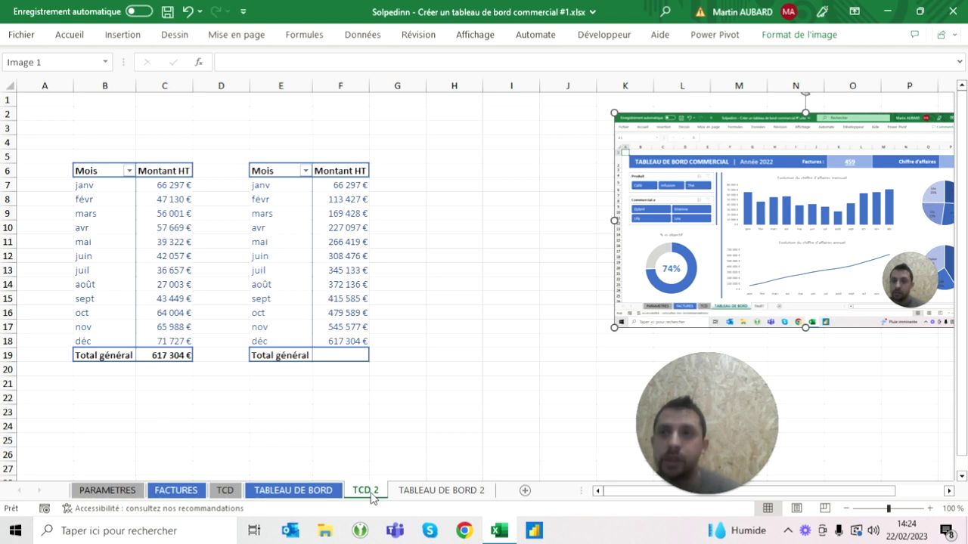
Copy the monthly Montant HT pivot from columns E:F into columns H:I
click(428, 491)
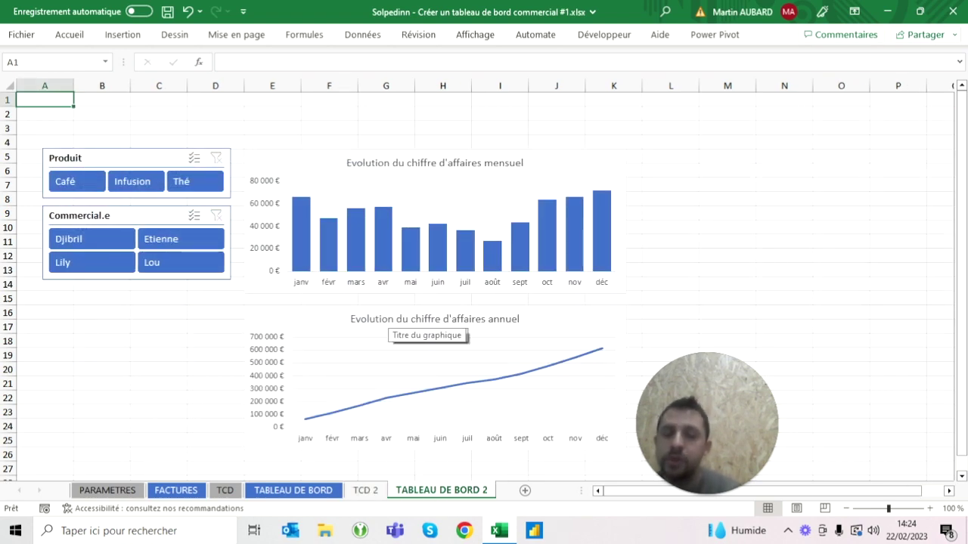
click(365, 490)
click(281, 86)
drag(281, 86, 340, 86)
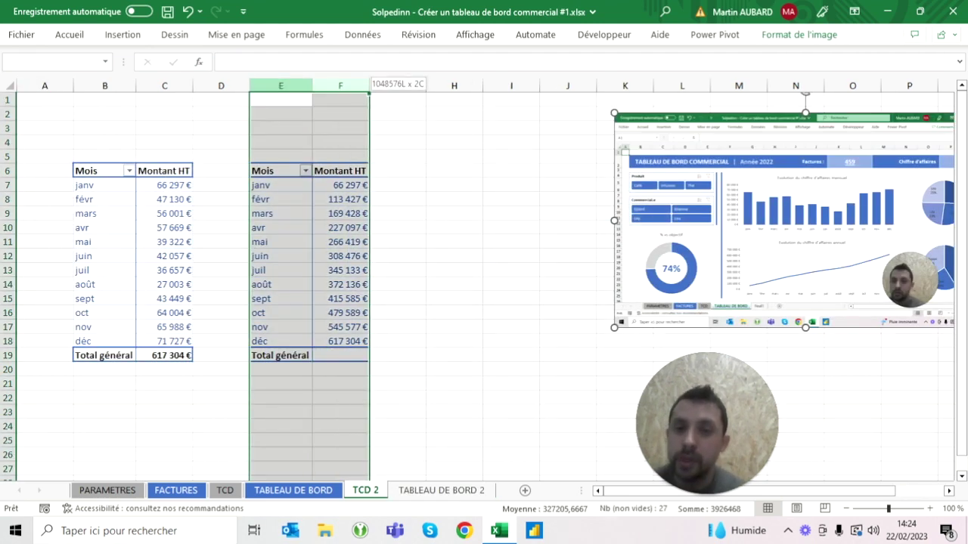
key(ctrl+c)
click(454, 85)
key(ctrl+v)
Paste a second copy into K:L and move the dashboard screenshot further right
click(633, 85)
key(ctrl+v)
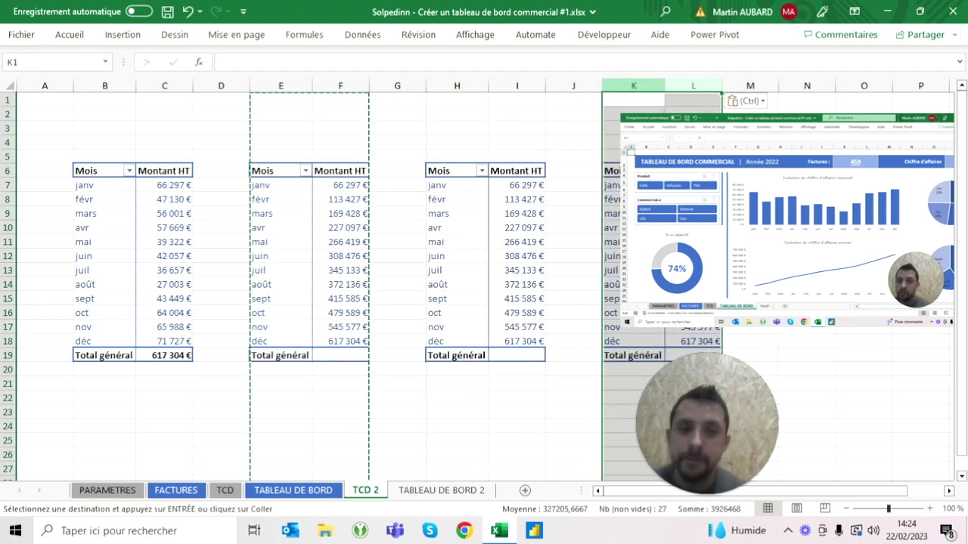
drag(756, 227, 892, 227)
click(573, 185)
scroll(352, 198, right, 2)
click(351, 198)
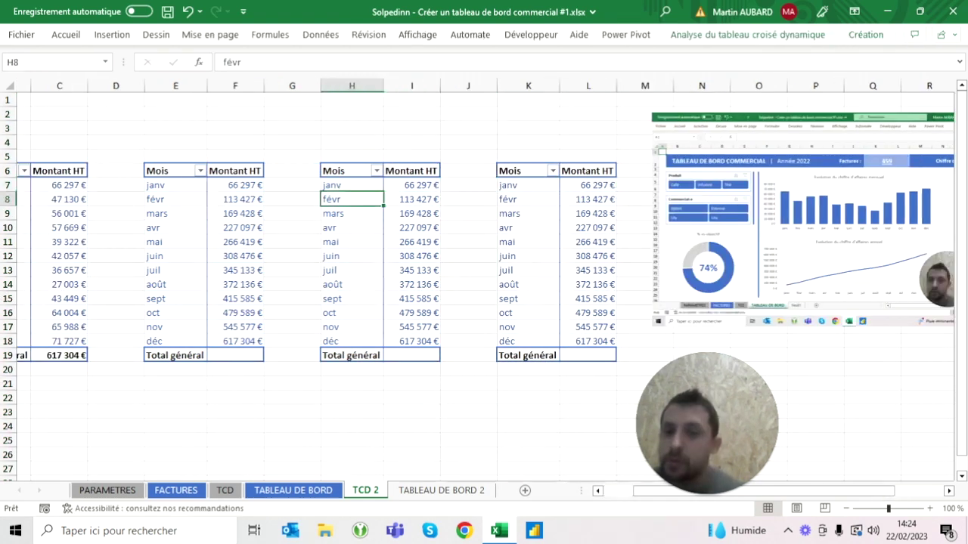
Pin the Home ribbon and display the field list for the H:I pivot
double_click(65, 35)
click(411, 295)
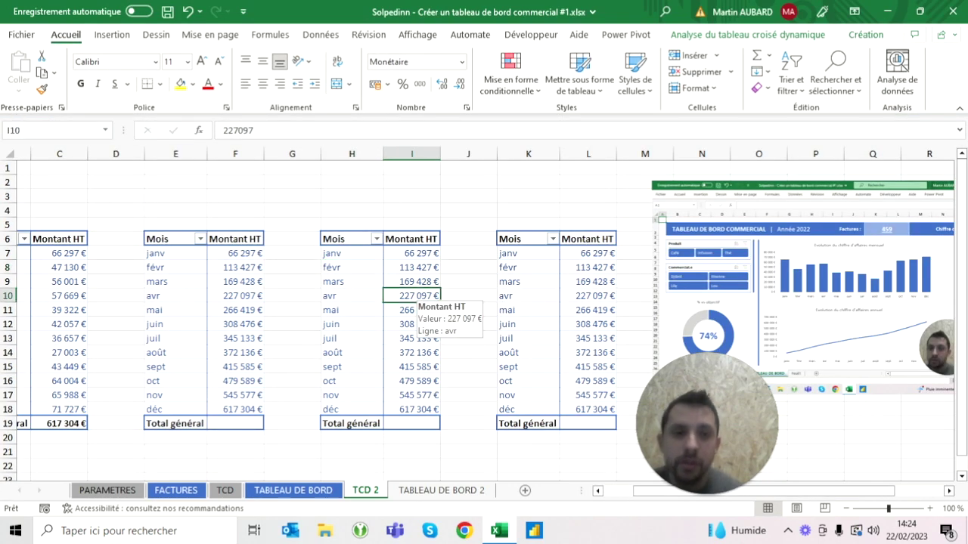
click(342, 281)
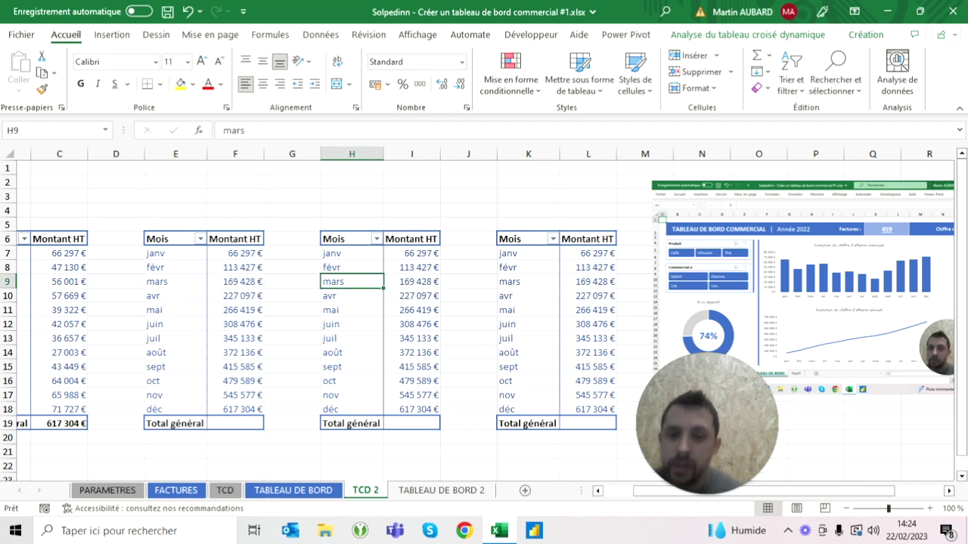
right_click(349, 283)
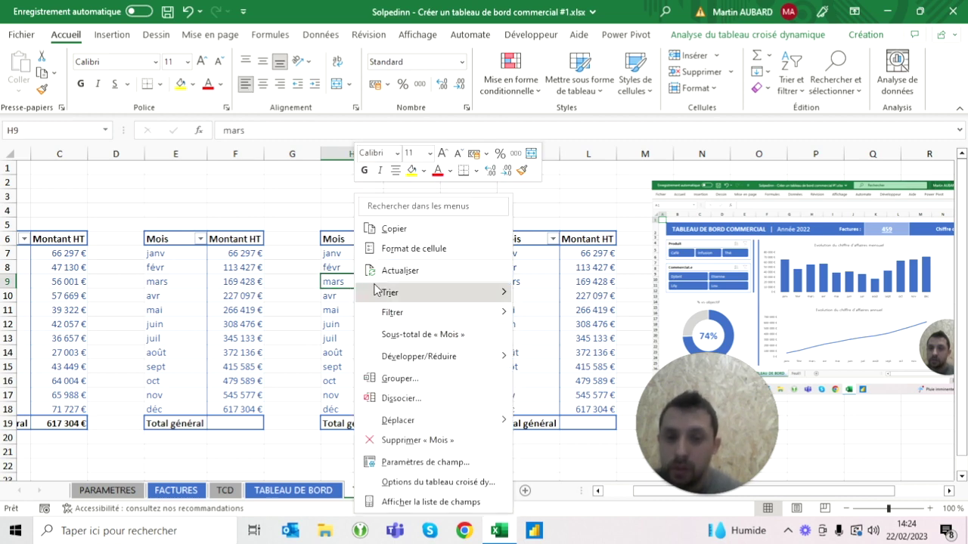
mouse_move(401, 292)
click(447, 482)
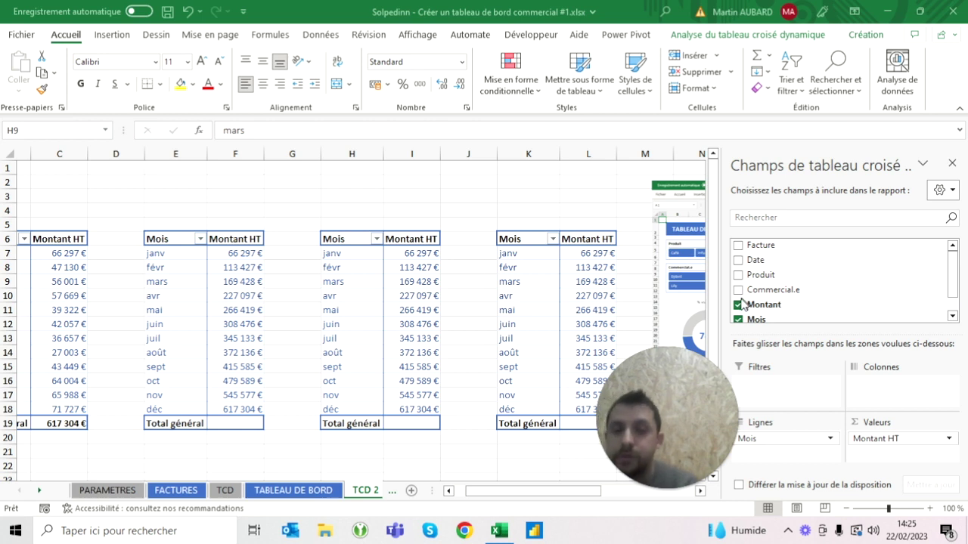
click(417, 254)
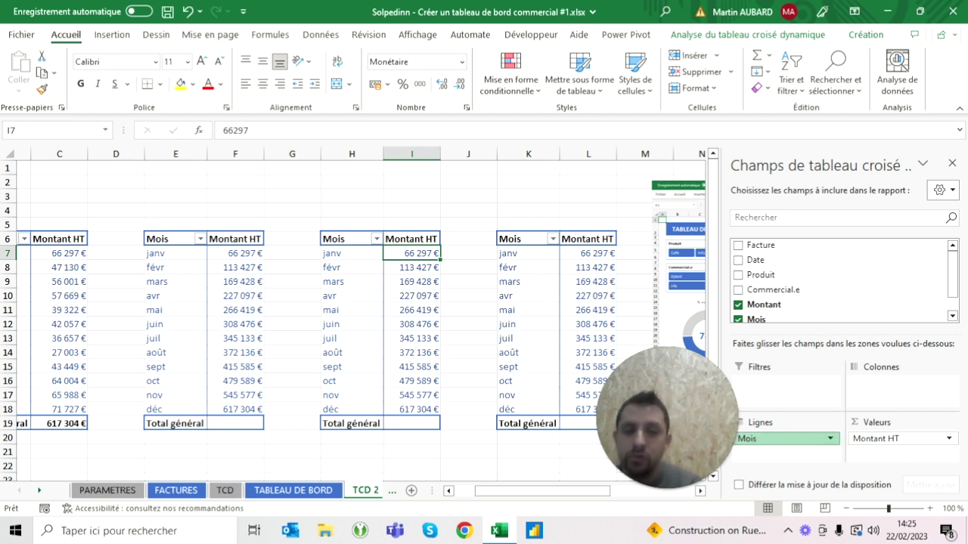
click(756, 439)
key(Escape)
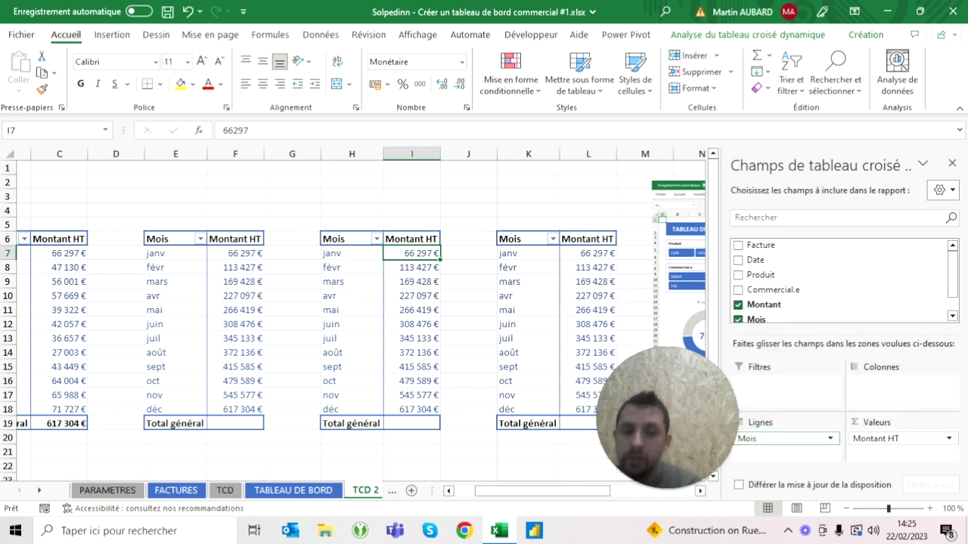
Replace Mois with Commercial.e as rows and re-add Montant as summed values
click(738, 320)
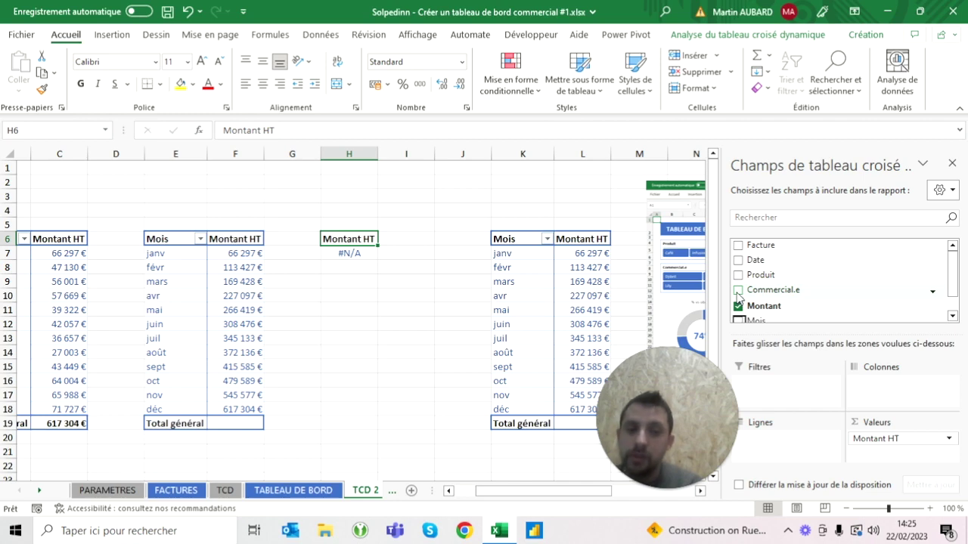
click(738, 290)
click(315, 493)
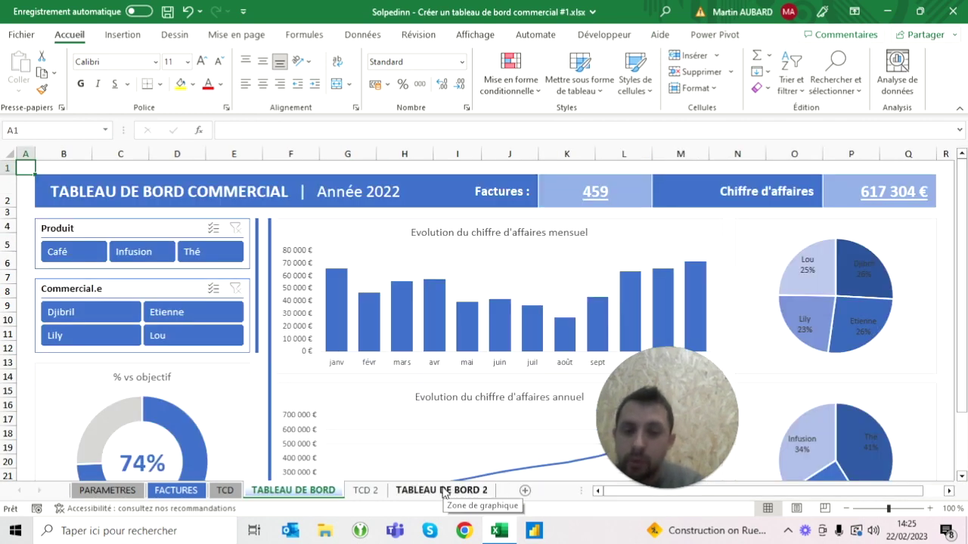
click(367, 490)
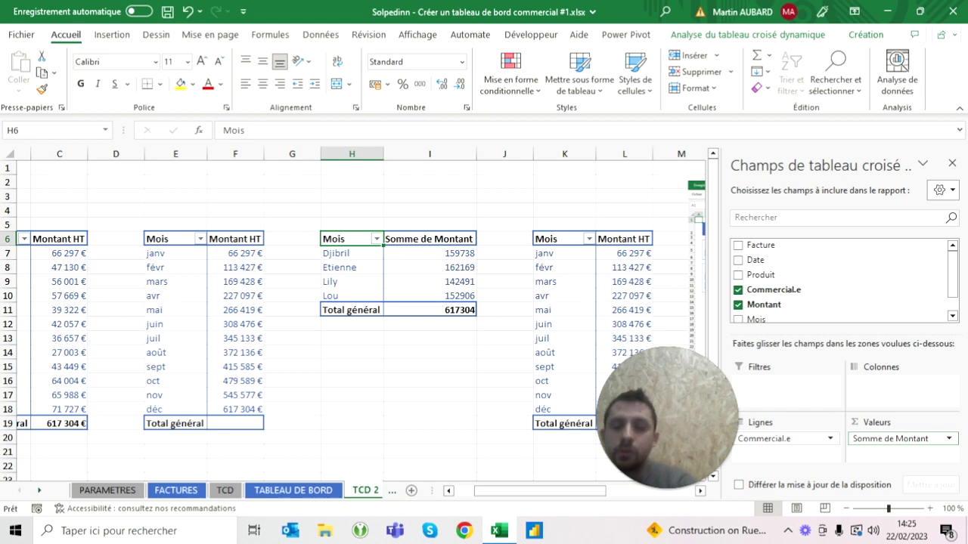
click(738, 306)
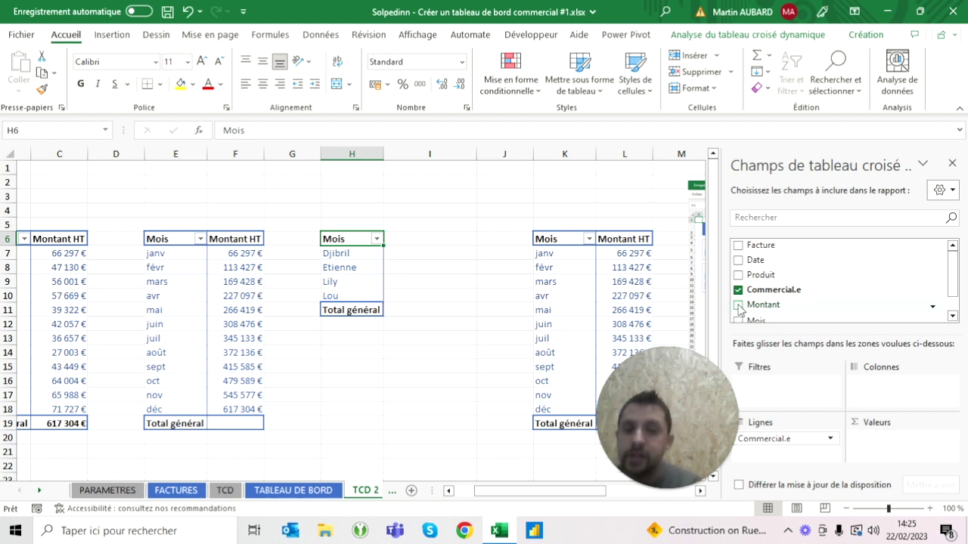
click(737, 305)
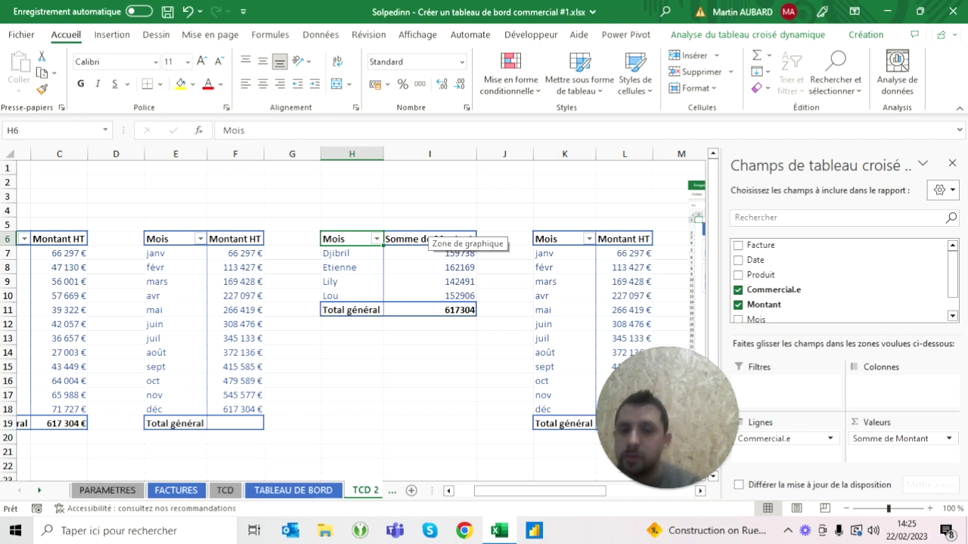
Format the salesperson amounts as euro currency with 0 decimals
right_click(413, 254)
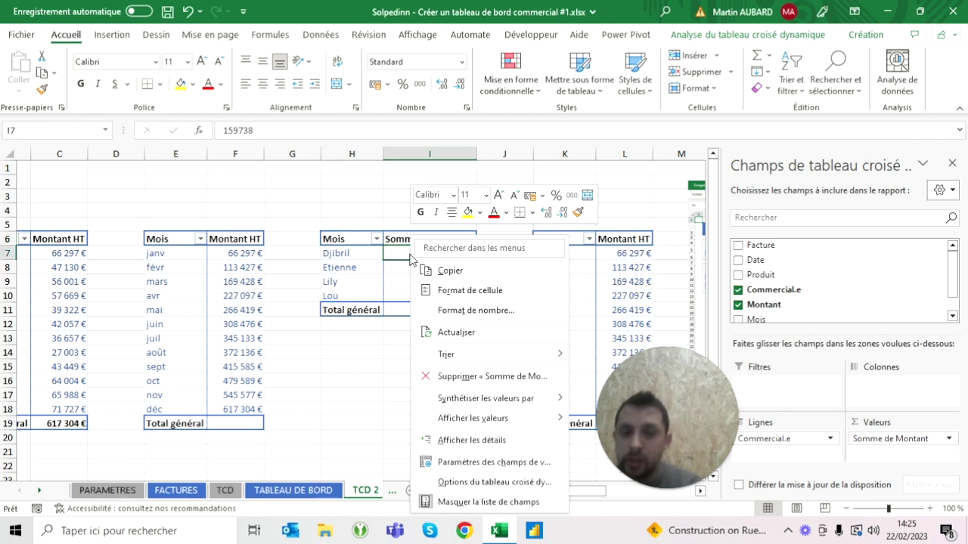
click(463, 308)
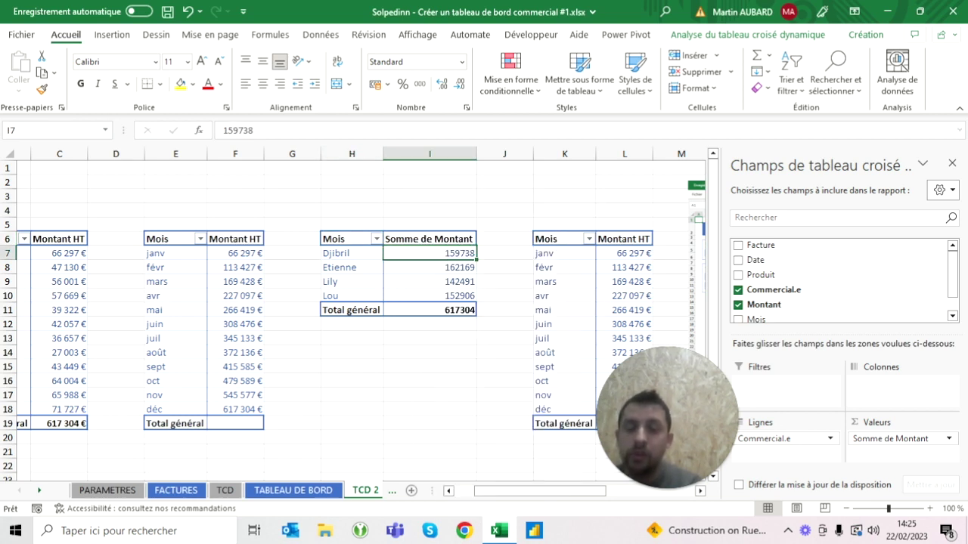
click(305, 210)
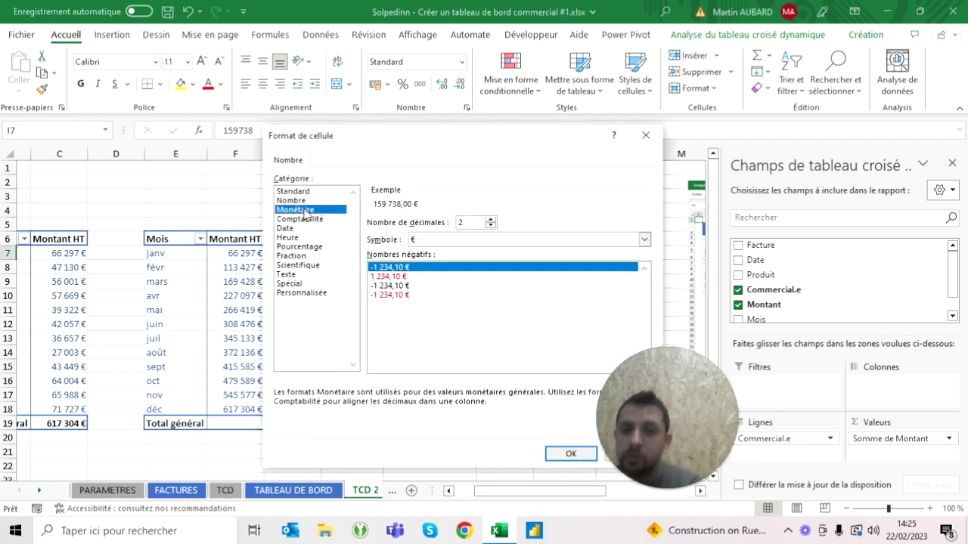
click(490, 226)
click(490, 226)
click(571, 453)
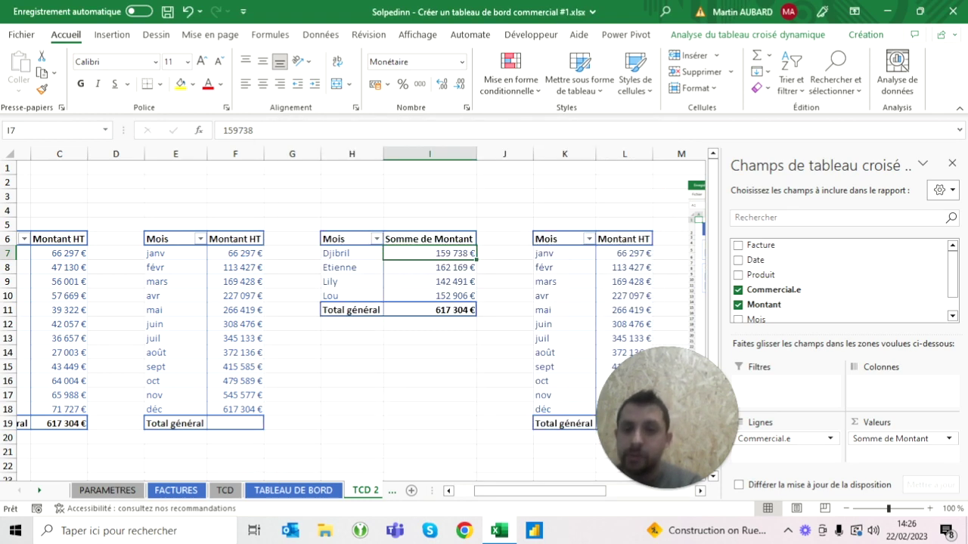
Rename the headers to Commerciaux.les and Montant HT, and widen column H
text(Commerciau)
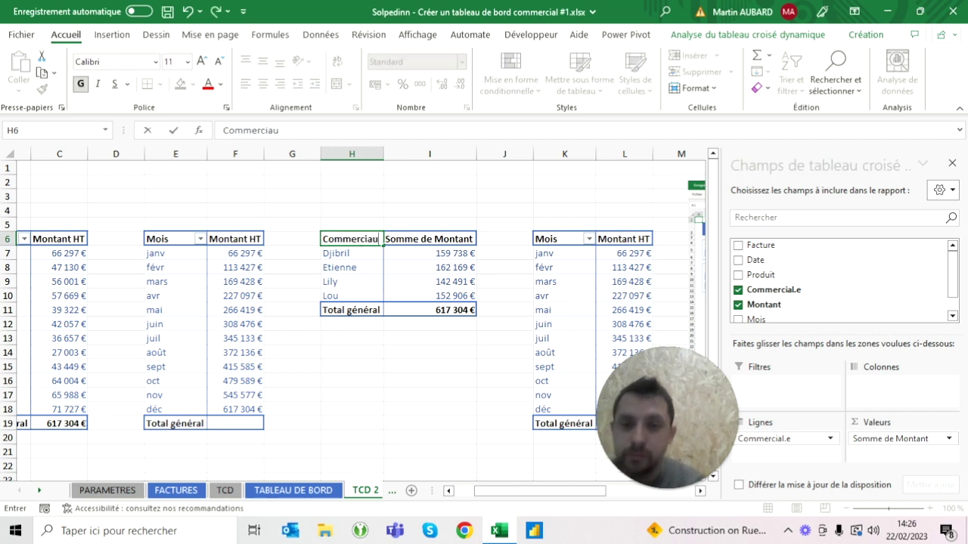
text(x.les)
key(Return)
drag(383, 153, 437, 154)
click(482, 239)
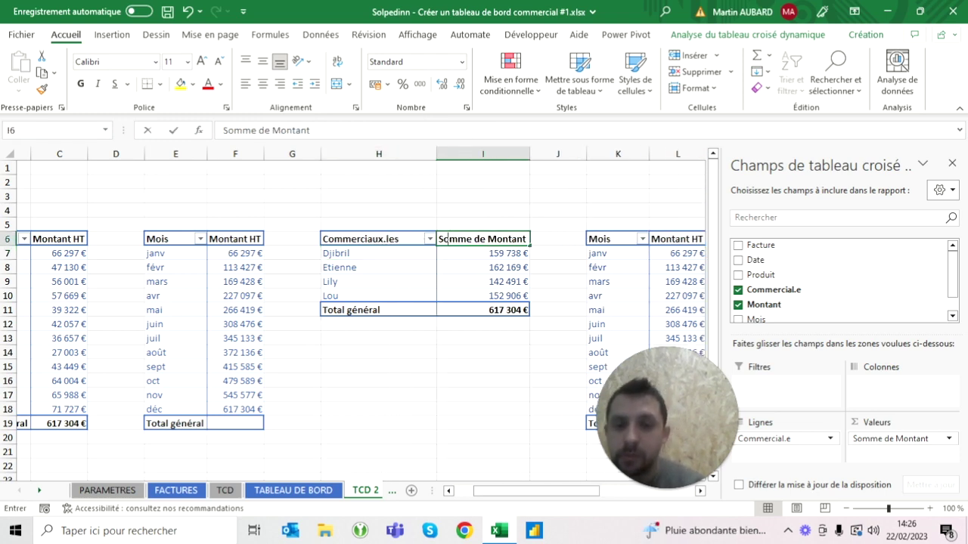
text(Mon)
key(Return)
scroll(505, 239, right, 2)
click(505, 239)
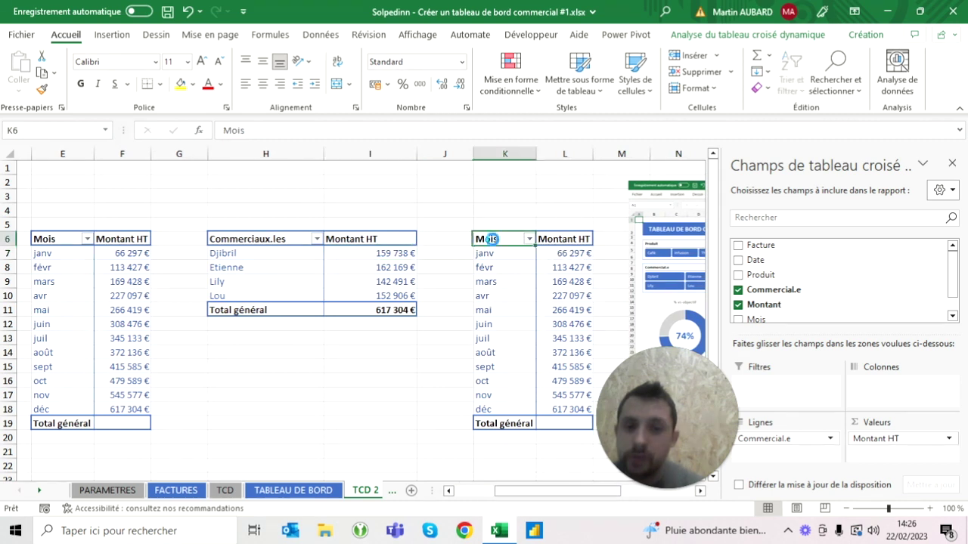
Switch the K:L pivot's rows from Mois to Produit with Montant summed
click(738, 320)
click(738, 275)
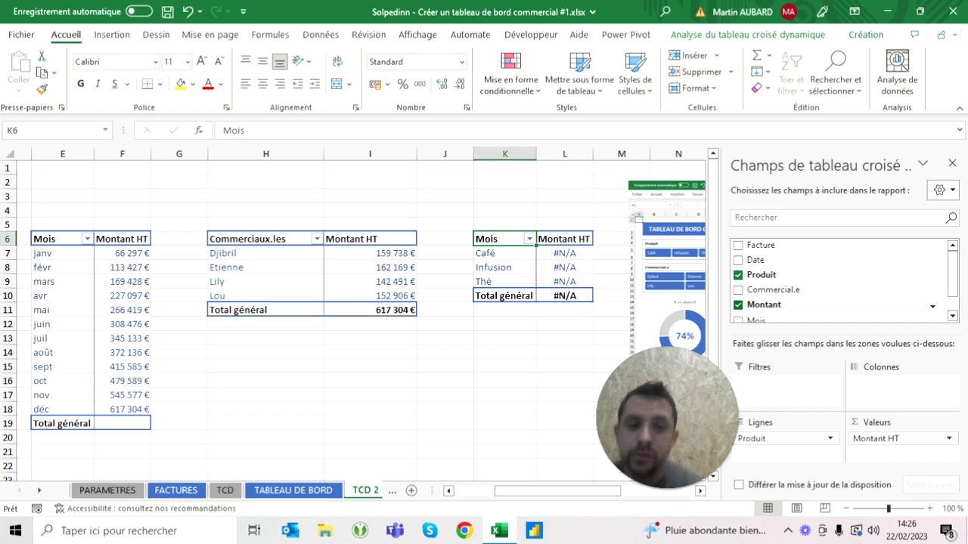
click(738, 305)
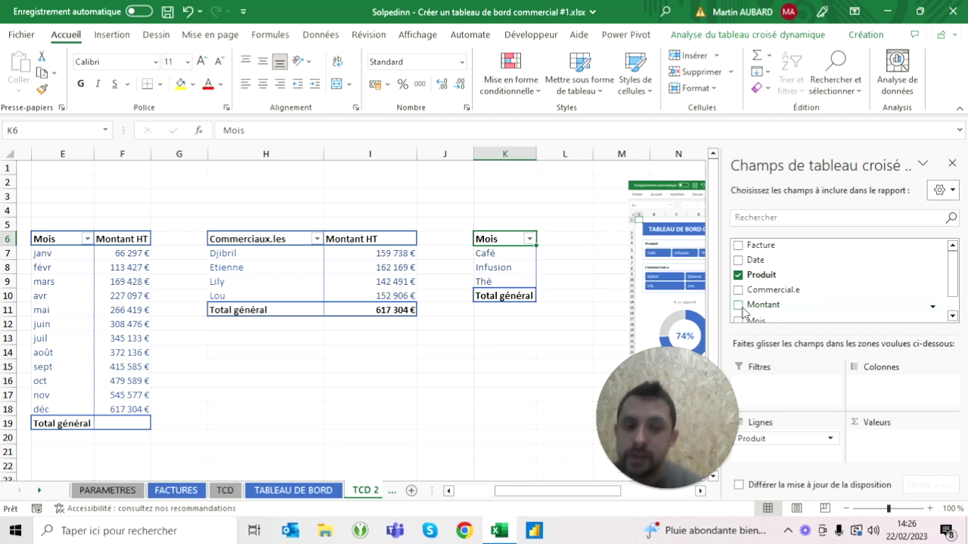
click(737, 305)
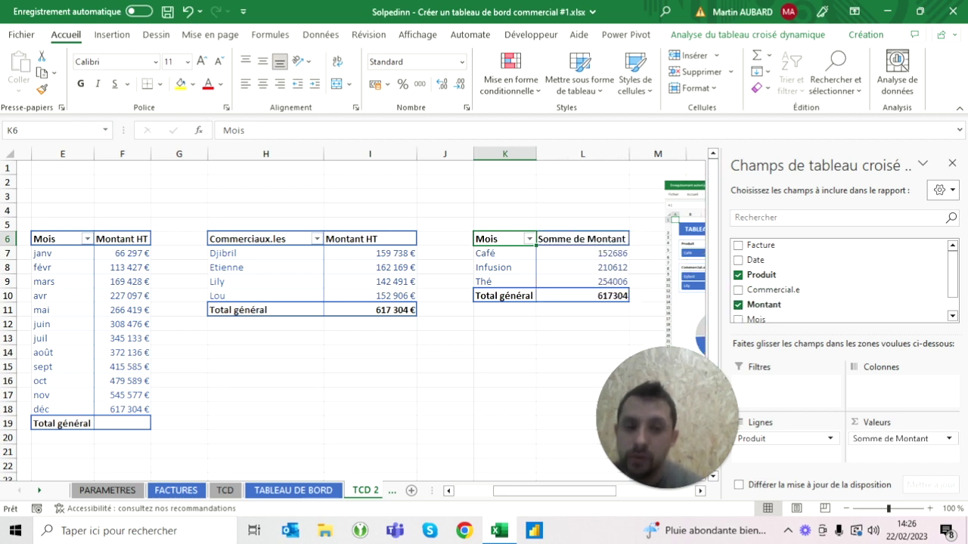
Format the product amounts as euro currency with 0 decimals
click(586, 257)
right_click(589, 260)
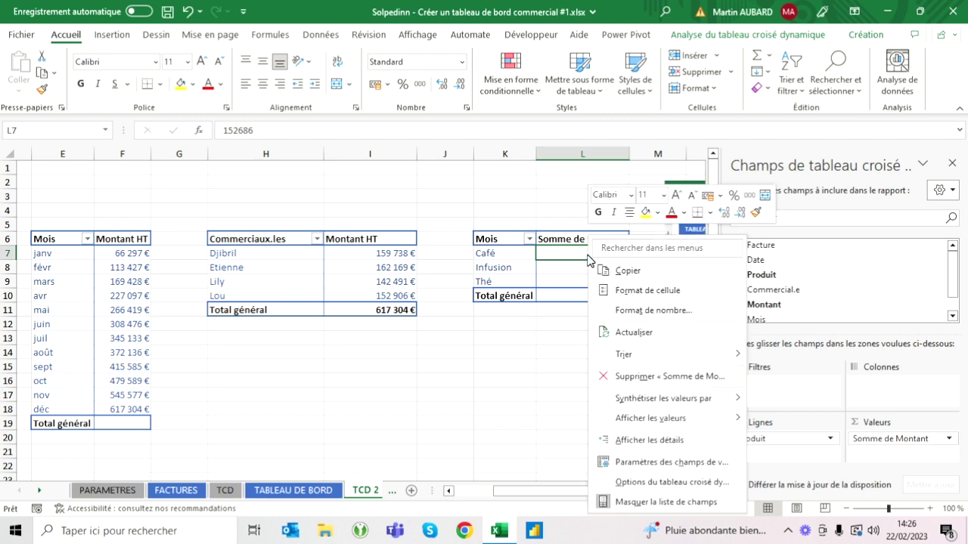
click(629, 310)
click(490, 211)
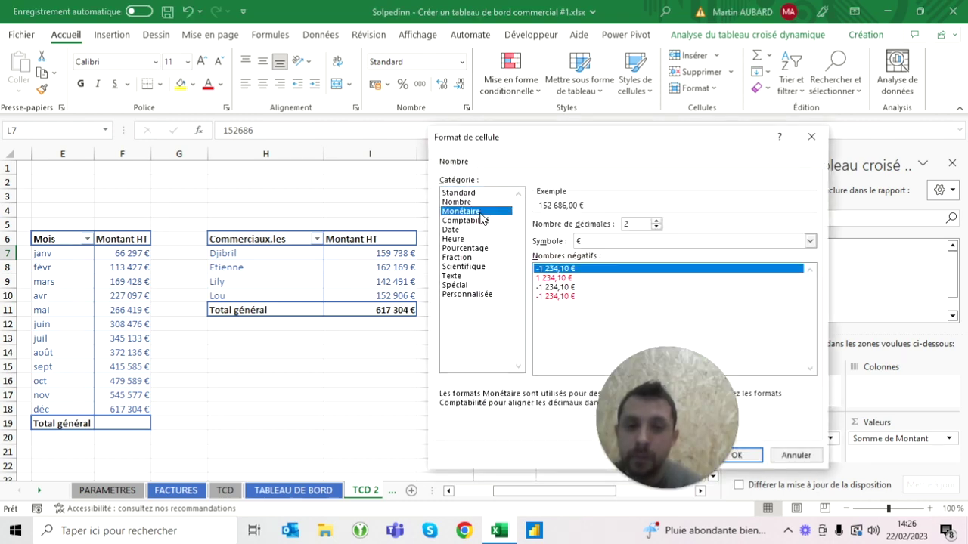
click(657, 228)
click(657, 227)
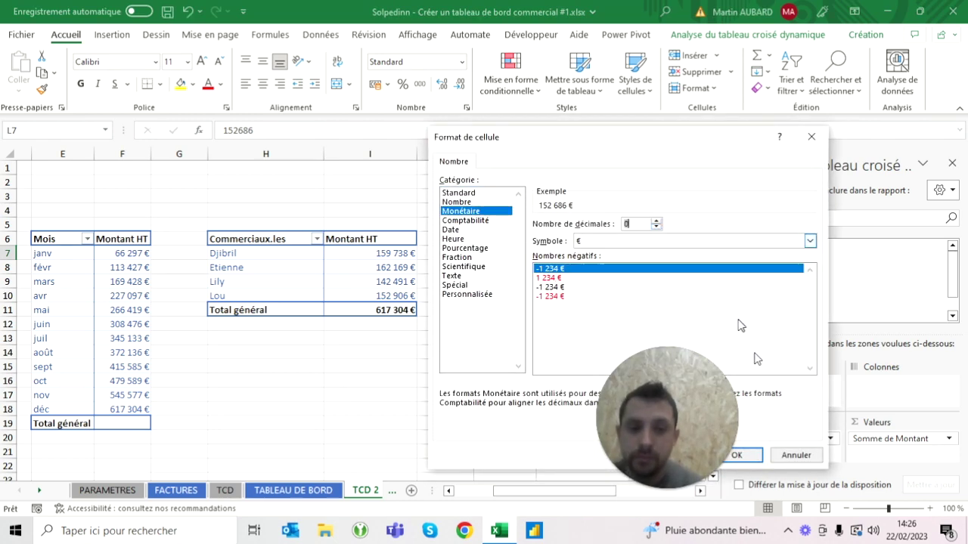
click(749, 453)
Check the grand totals of the salesperson and monthly pivots
click(388, 308)
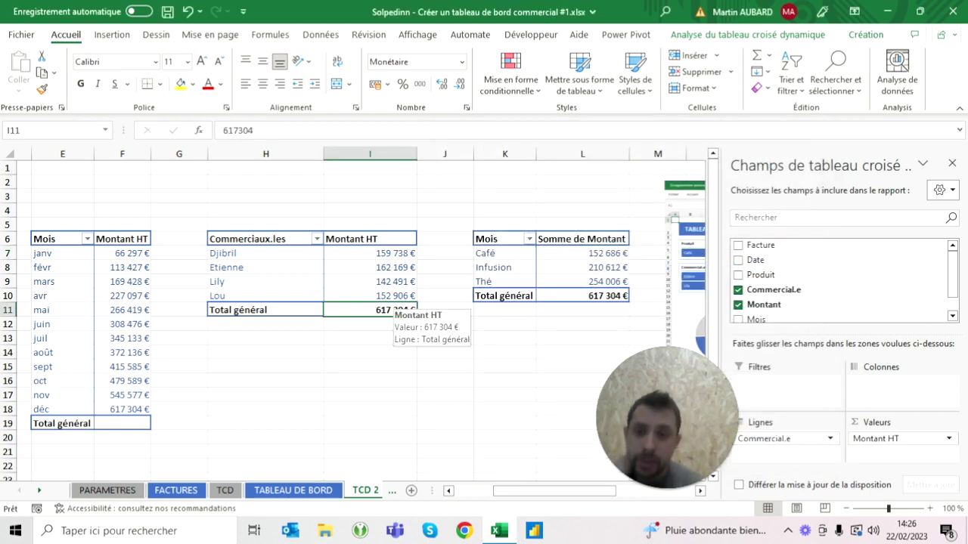
click(130, 409)
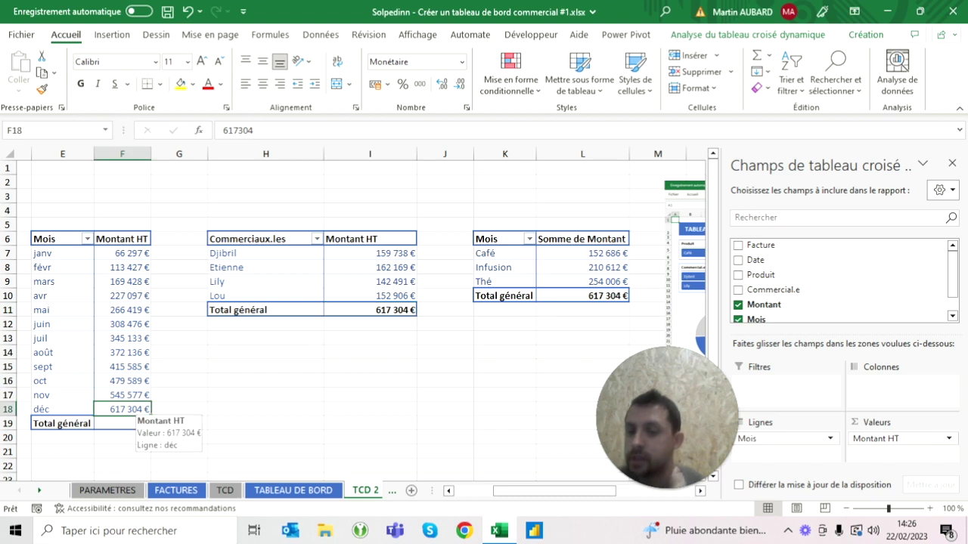
scroll(130, 409, left, 4)
click(163, 425)
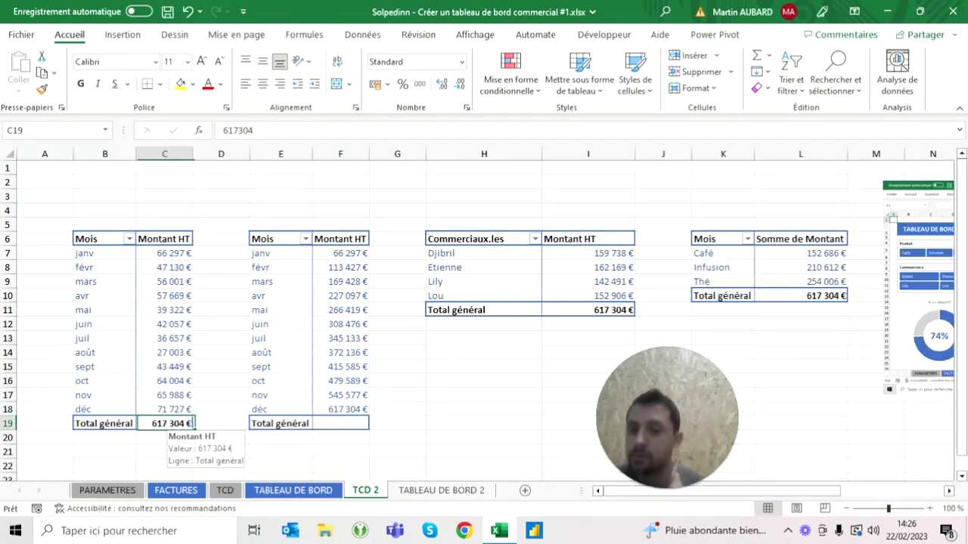
click(340, 409)
scroll(483, 302, right, 5)
scroll(361, 322, right, 1)
mouse_move(250, 306)
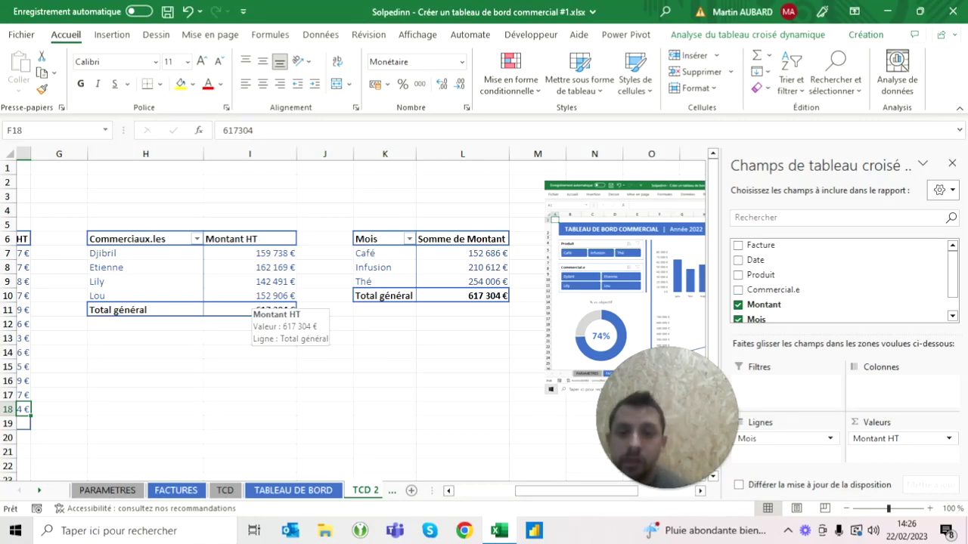
Retitle the product pivot headers Produits and Montant HT, then open TABLEAU DE BORD
click(378, 239)
text(Produit)
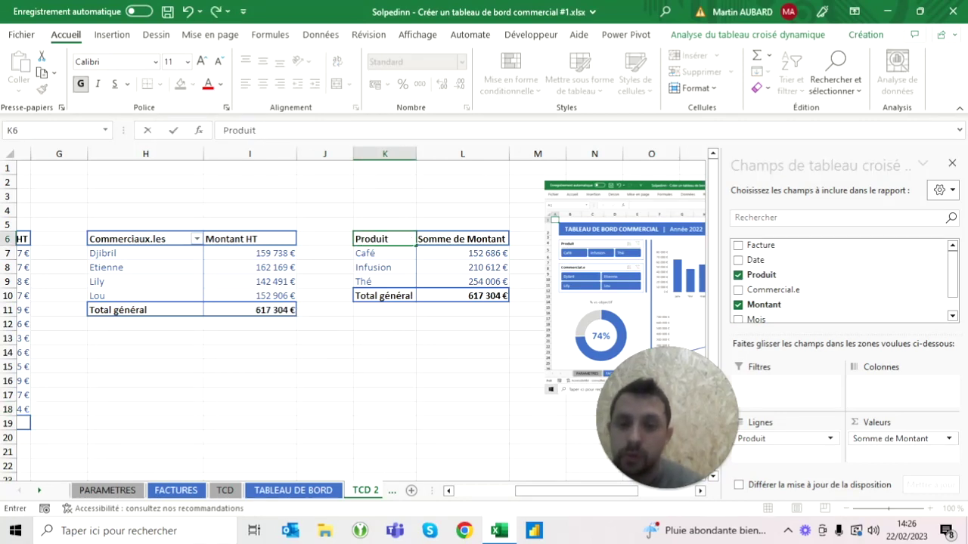
key(Return)
text(s)
key(Tab)
text(M)
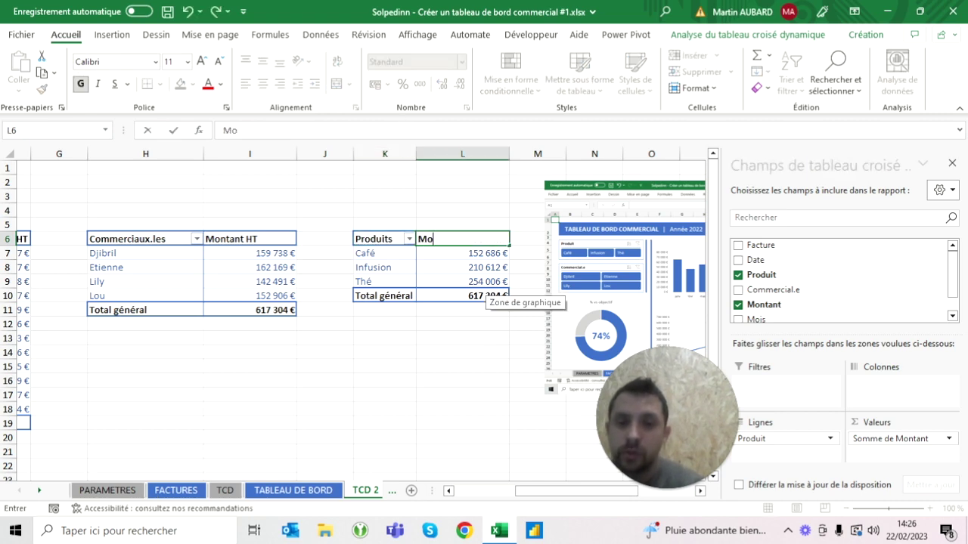
key(Return)
key(ctrl+Page_Up)
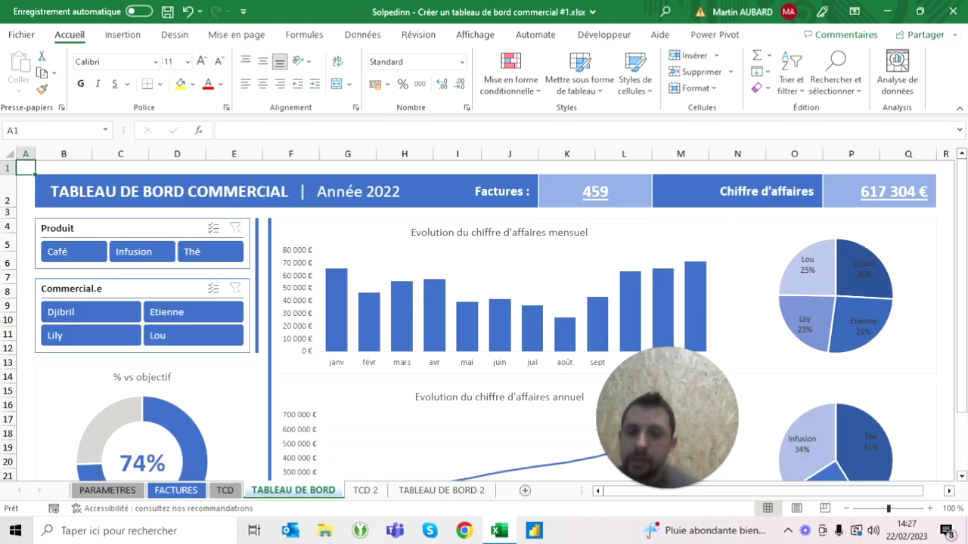
On TCD 2, change the product header from Produits to Produit
click(372, 492)
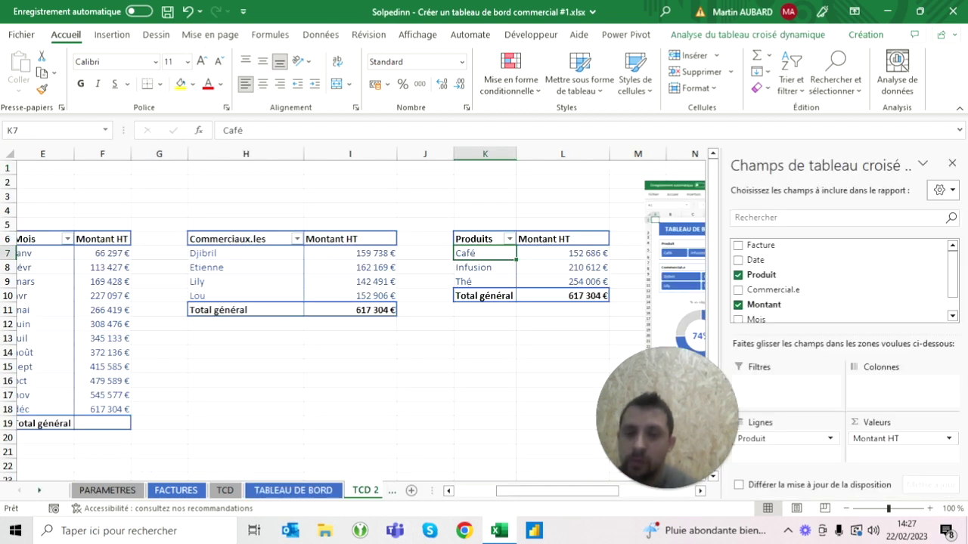
key(Up)
key(F2)
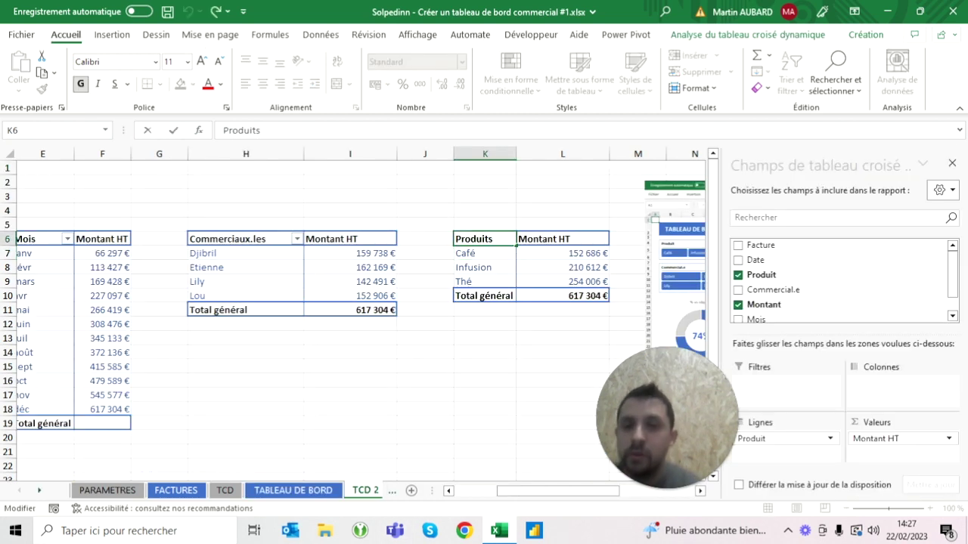
key(Return)
key(Up)
Rename the salesperson header from Commerciaux.les to Commercial.e
key(Left)
key(Left)
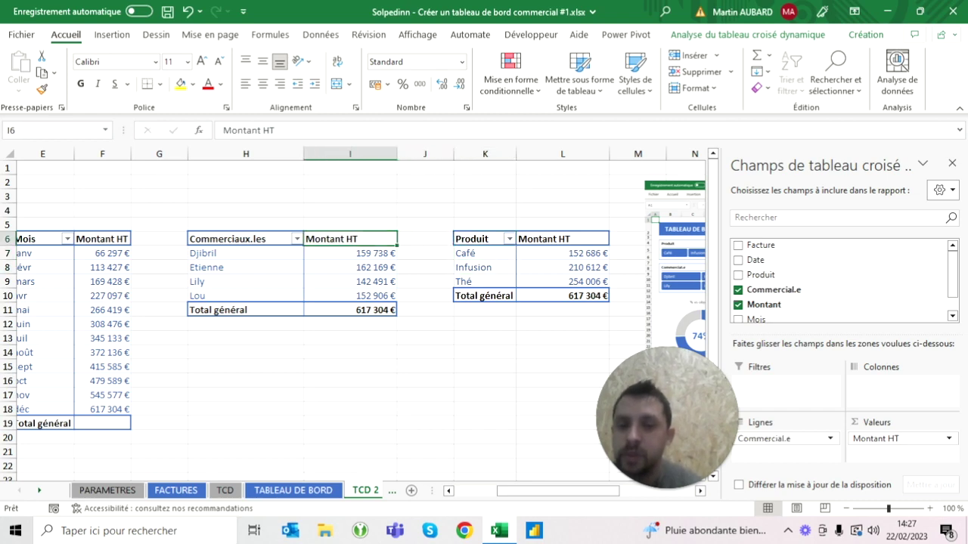
key(Left)
key(F2)
key(BackSpace)
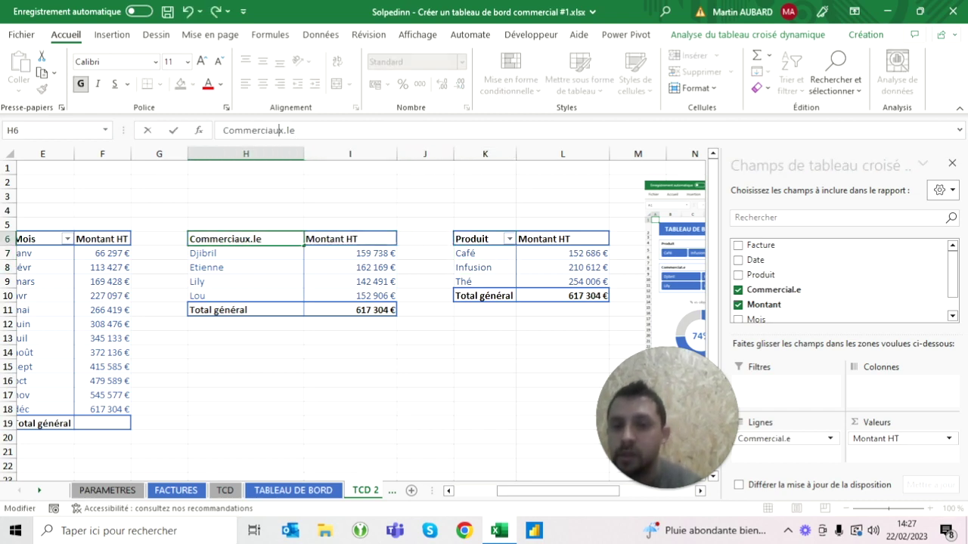
key(Return)
key(Up)
key(Up)
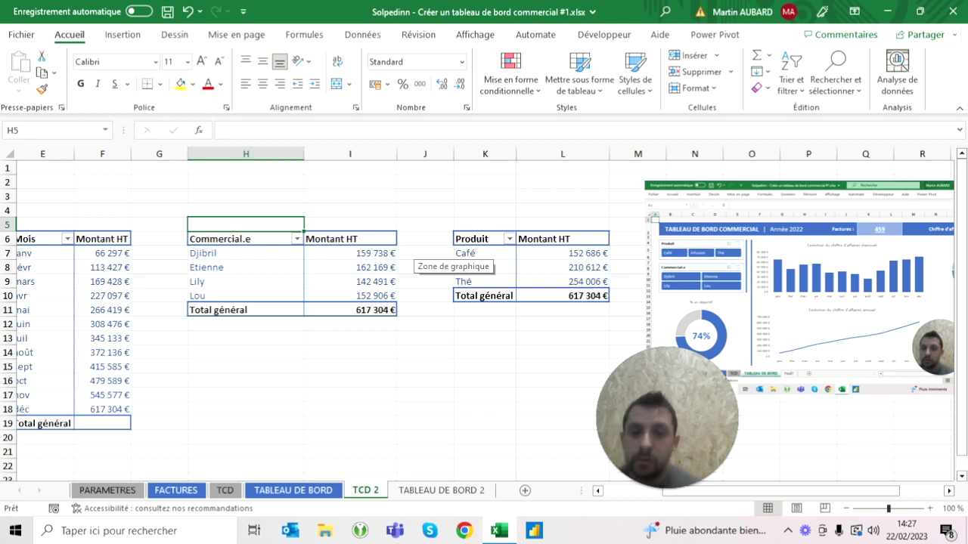
Go to TABLEAU DE BORD 2 and select the Produit and Commercial.e slicers
click(374, 281)
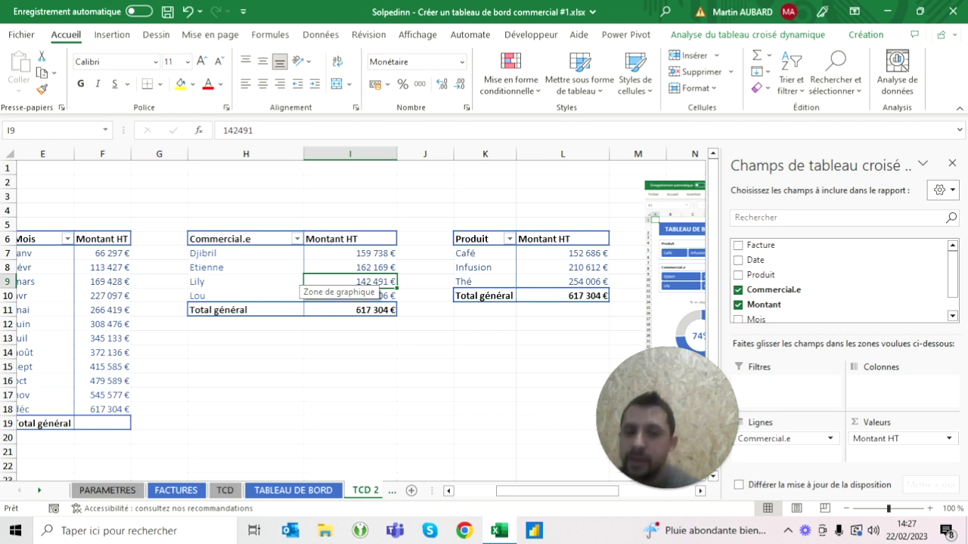
key(ctrl+Page_Down)
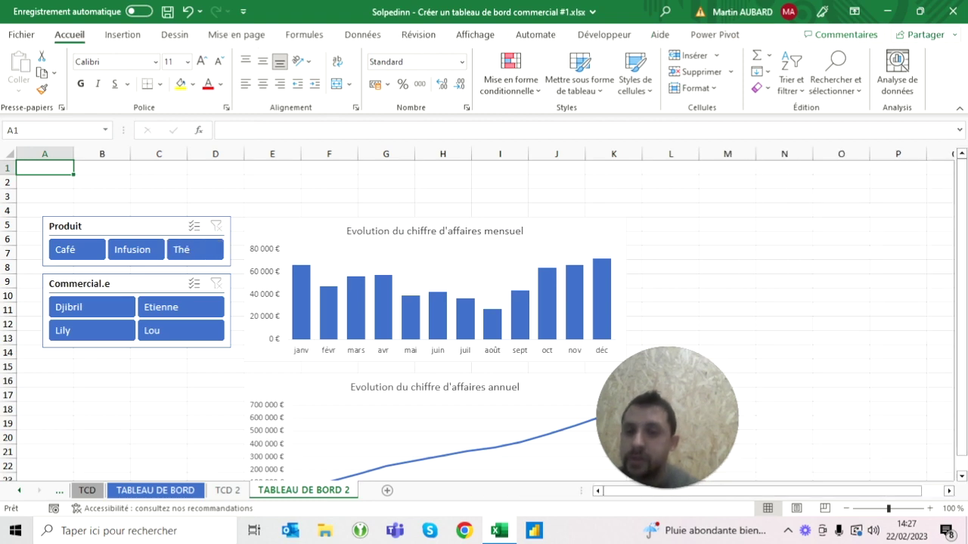
click(113, 226)
key(Tab)
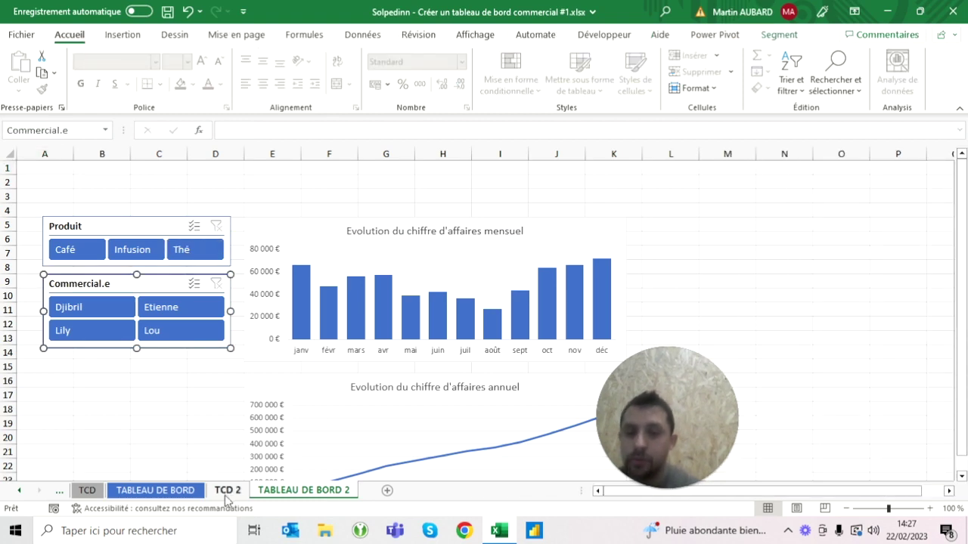
Insert a pie pivot chart of Montant HT by salesperson
key(ctrl+Page_Up)
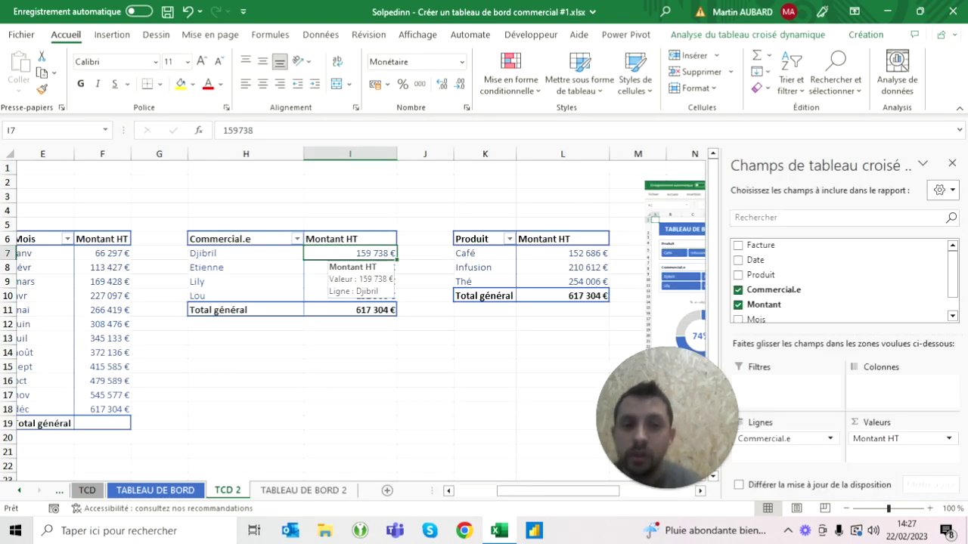
click(747, 35)
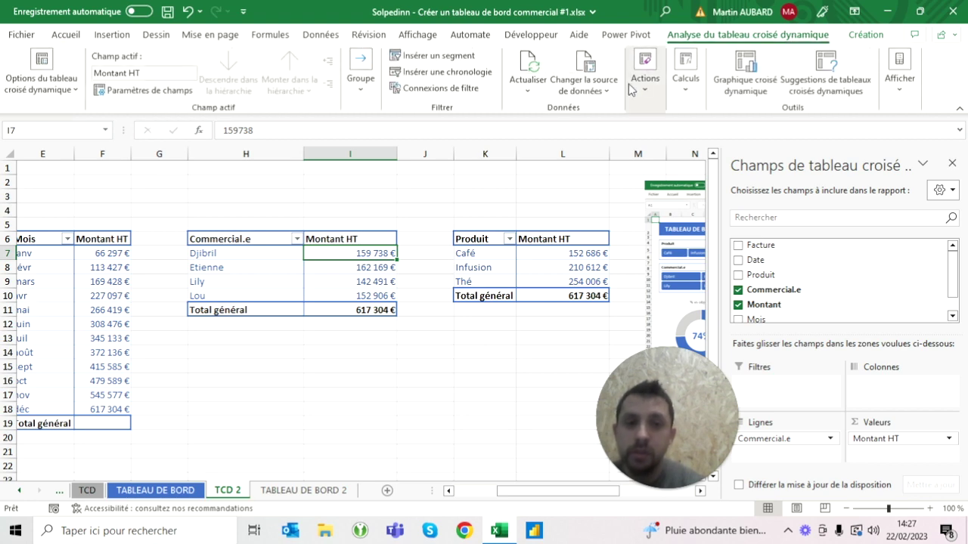
click(745, 72)
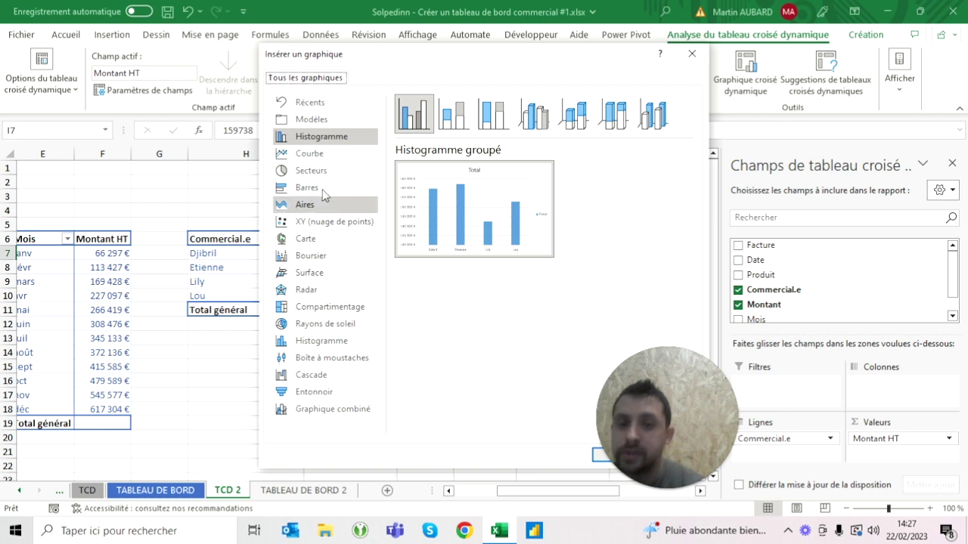
click(338, 173)
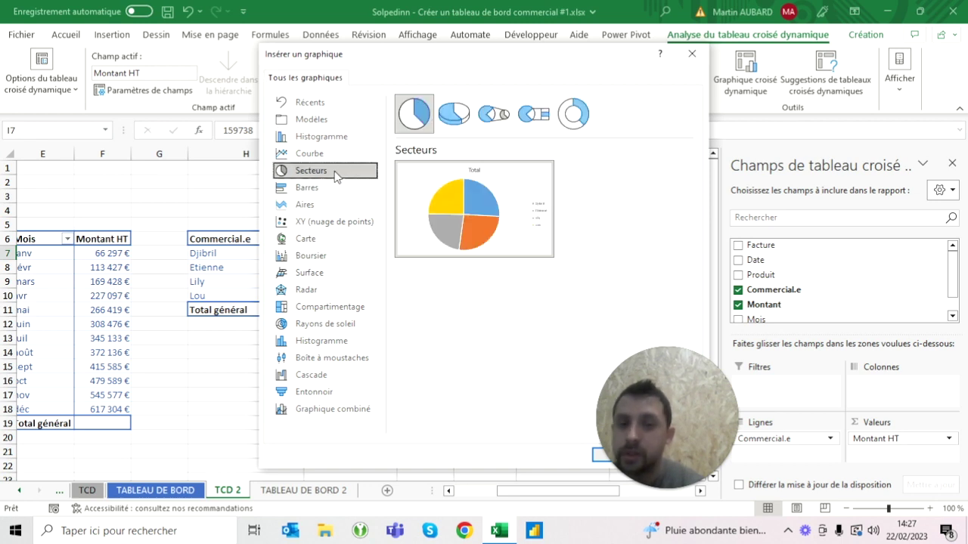
mouse_move(436, 201)
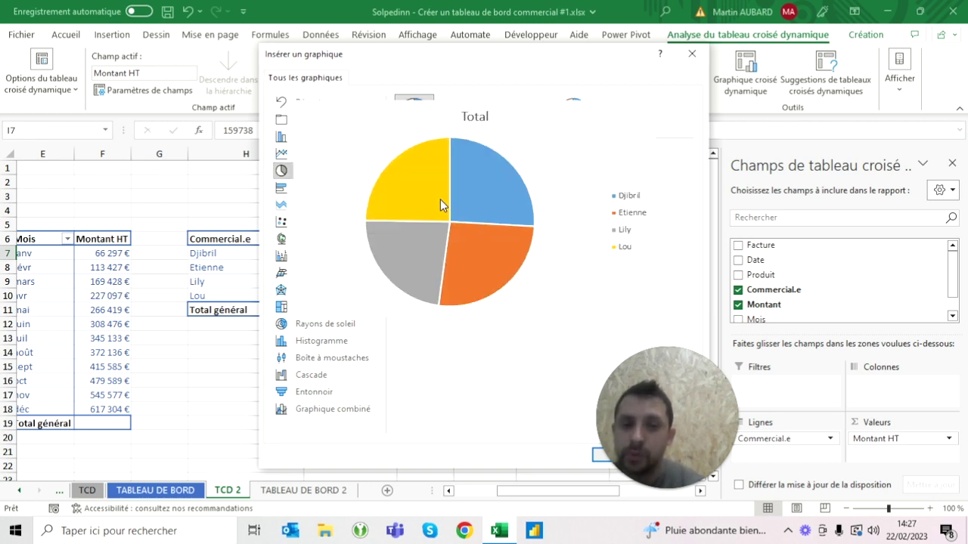
drag(625, 397, 718, 415)
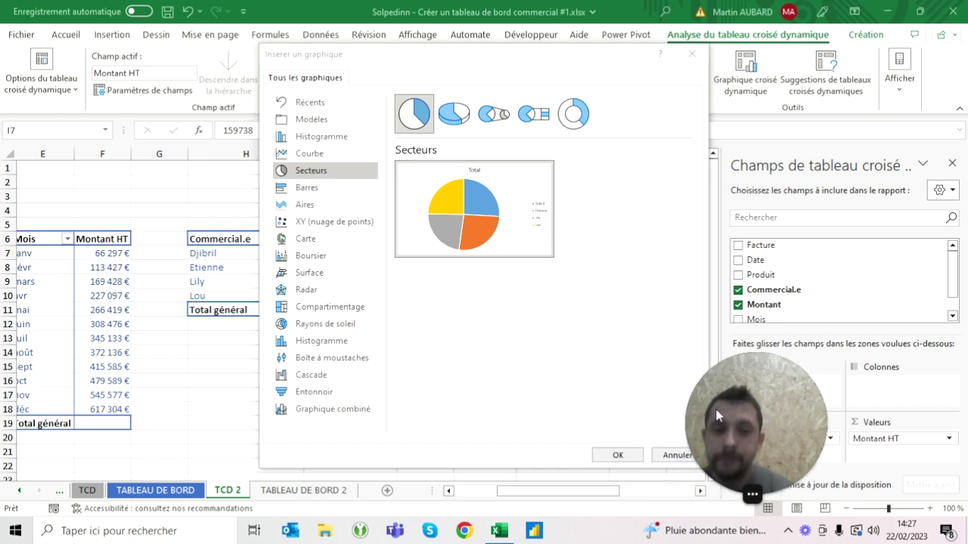
click(614, 457)
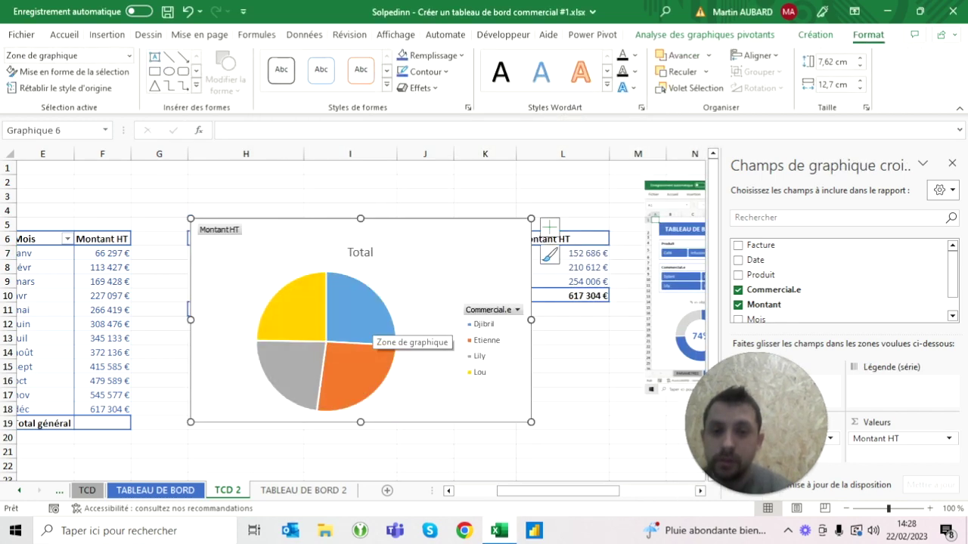
Insert a pie pivot chart of Montant HT by product
click(575, 281)
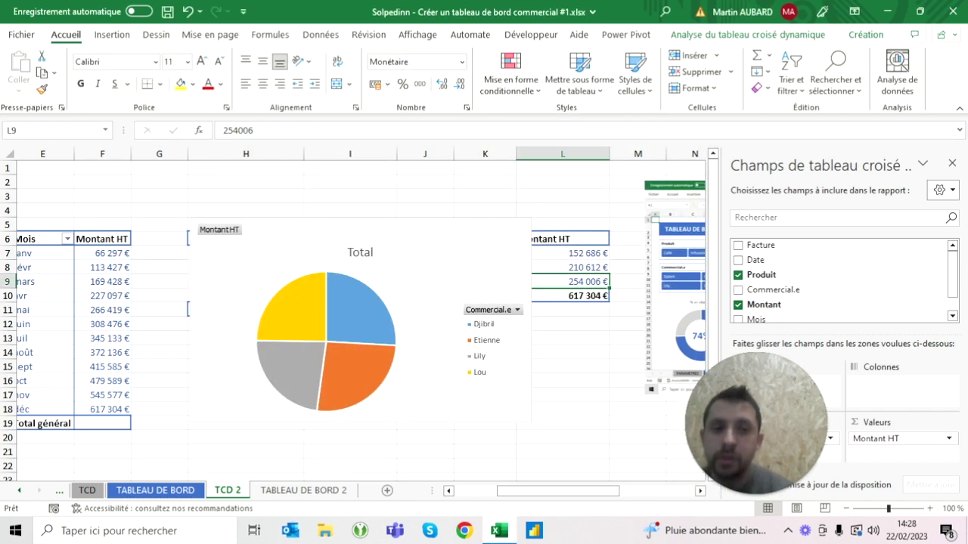
click(811, 38)
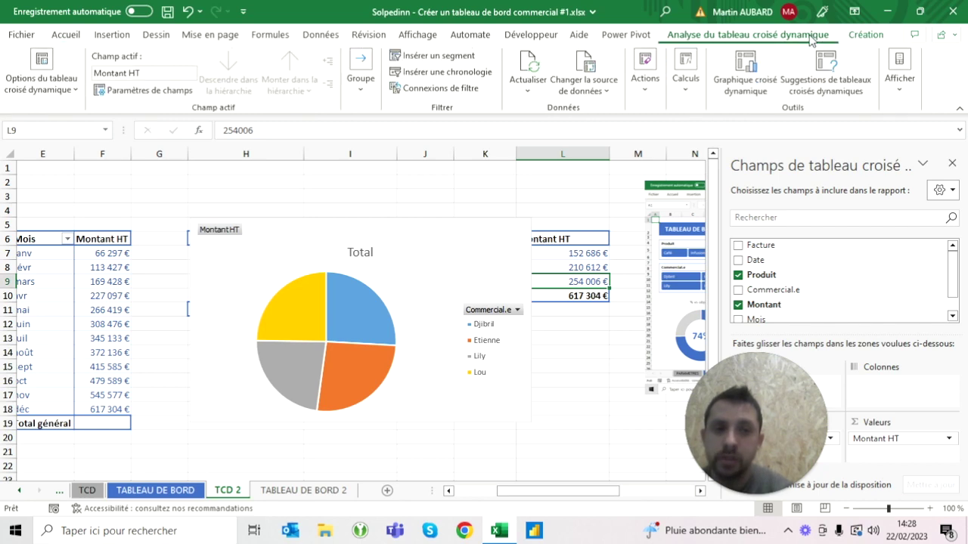
click(745, 72)
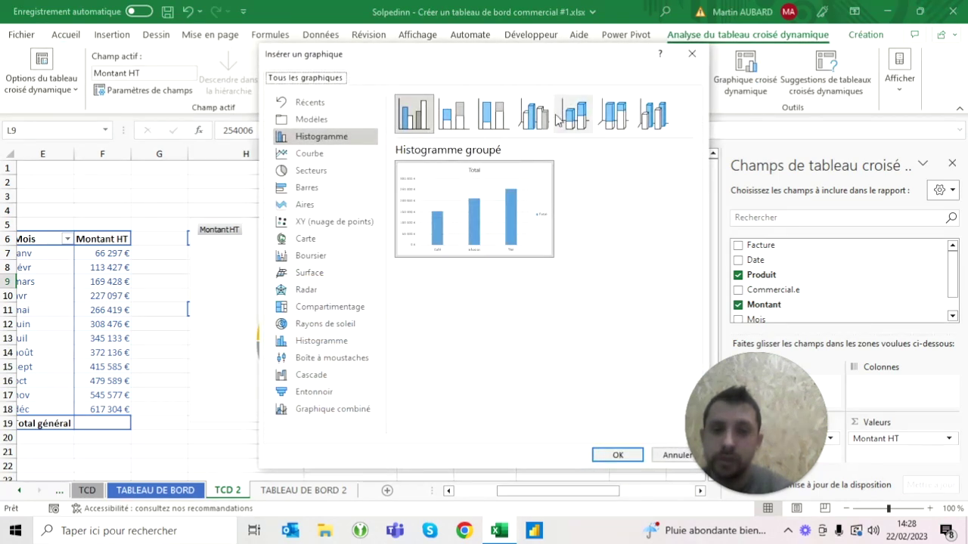
click(318, 172)
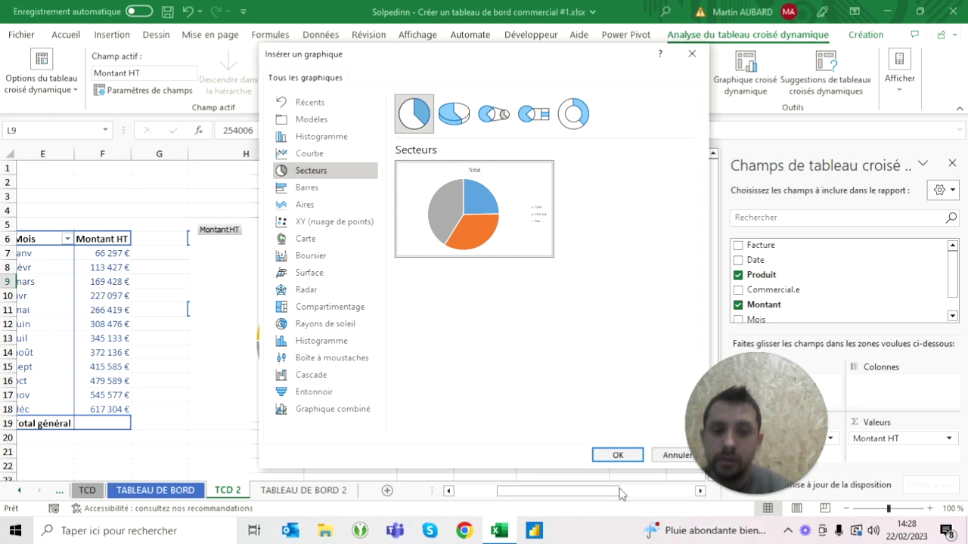
click(619, 457)
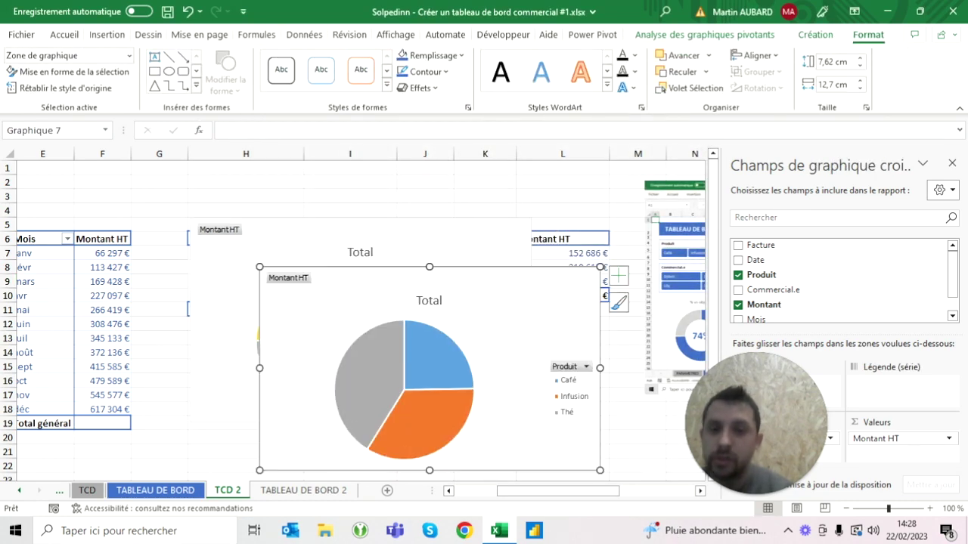
click(605, 282)
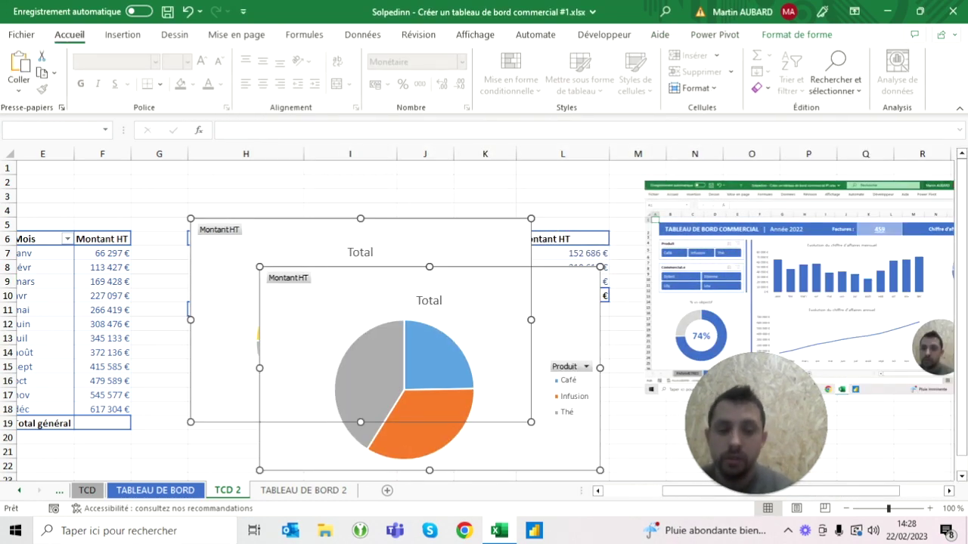
Move both pie charts from TCD 2 onto the TABLEAU DE BORD 2 sheet
key(ctrl+x)
key(ctrl+Page_Down)
key(ctrl+v)
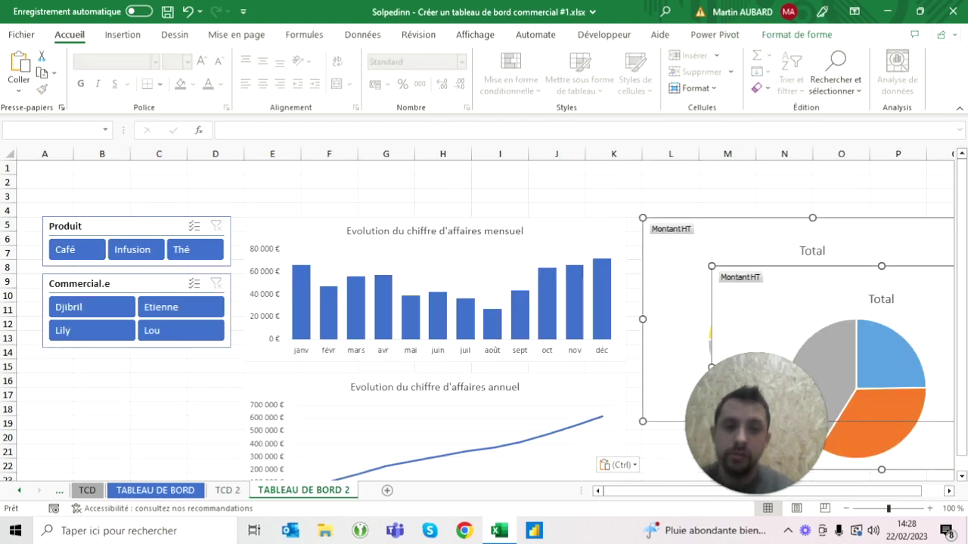
key(Escape)
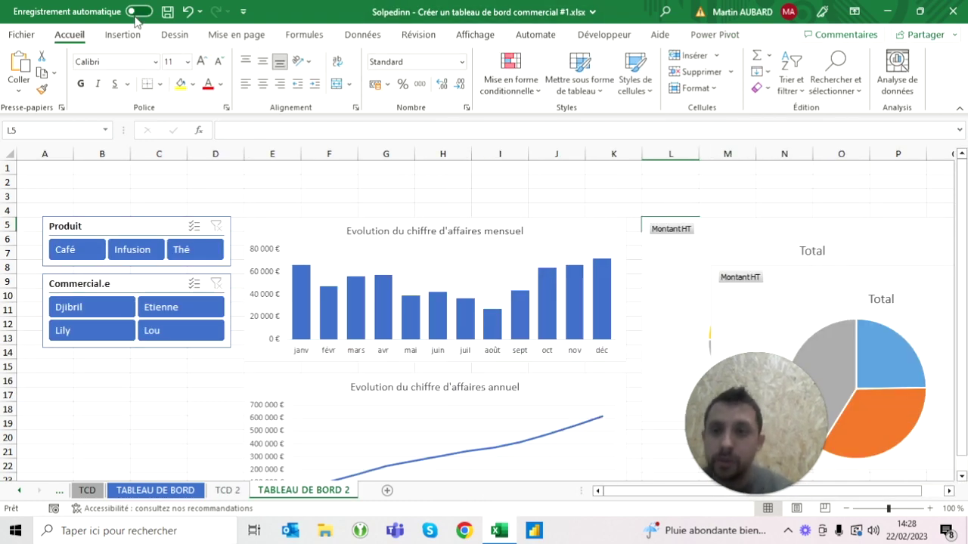
double_click(69, 35)
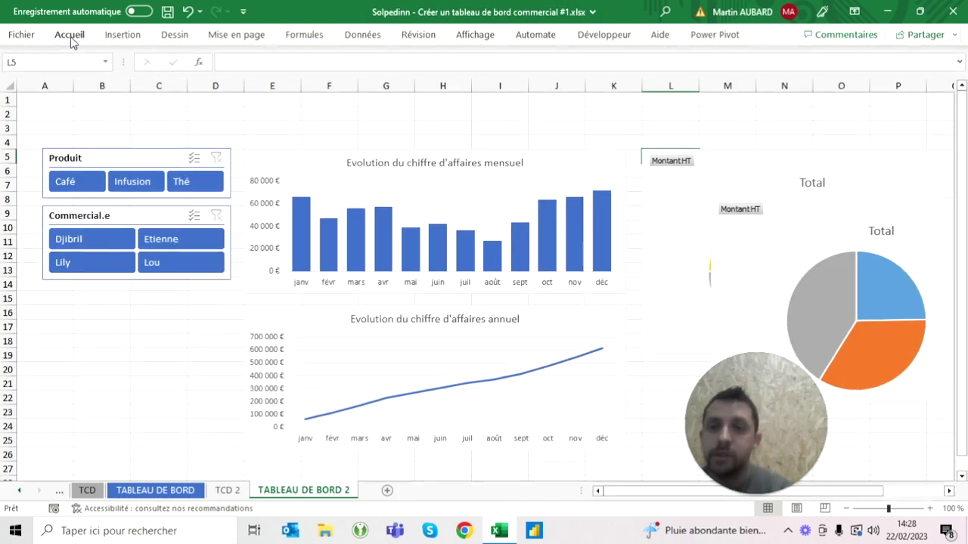
Place the product pie chart beneath the salesperson pie chart
click(783, 212)
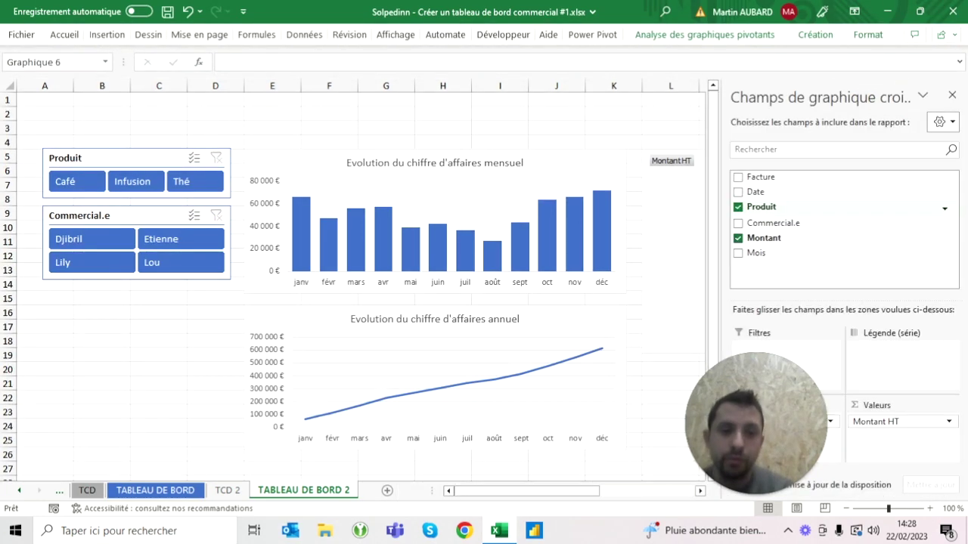
click(952, 96)
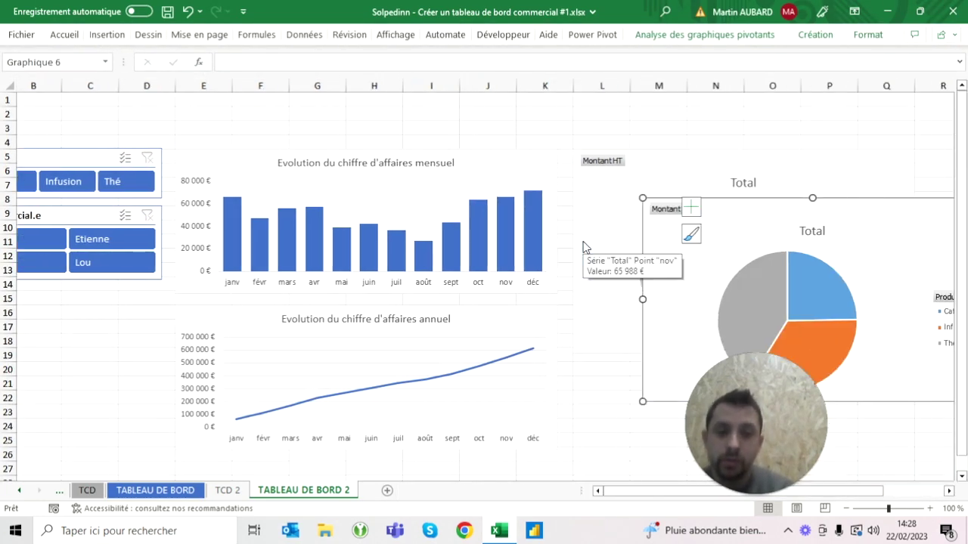
drag(756, 219, 690, 238)
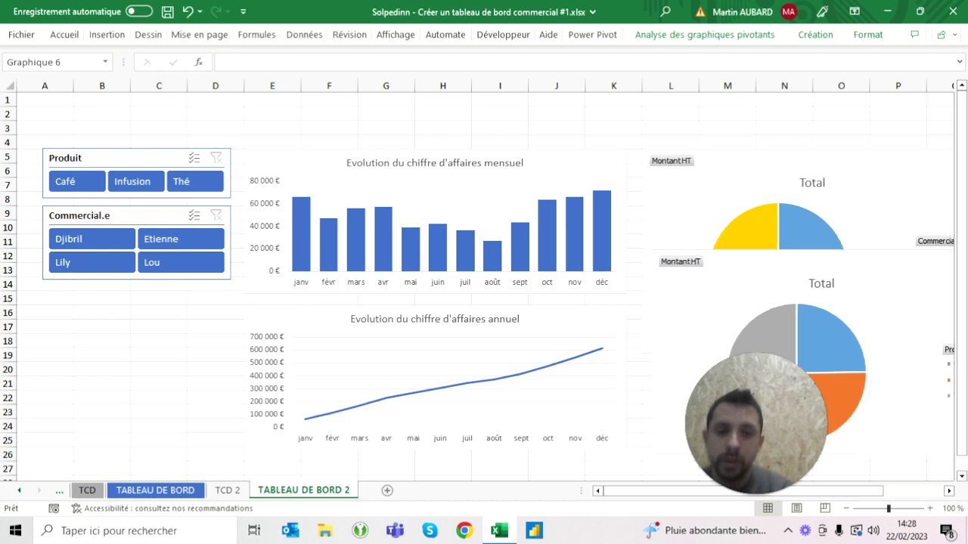
click(657, 174)
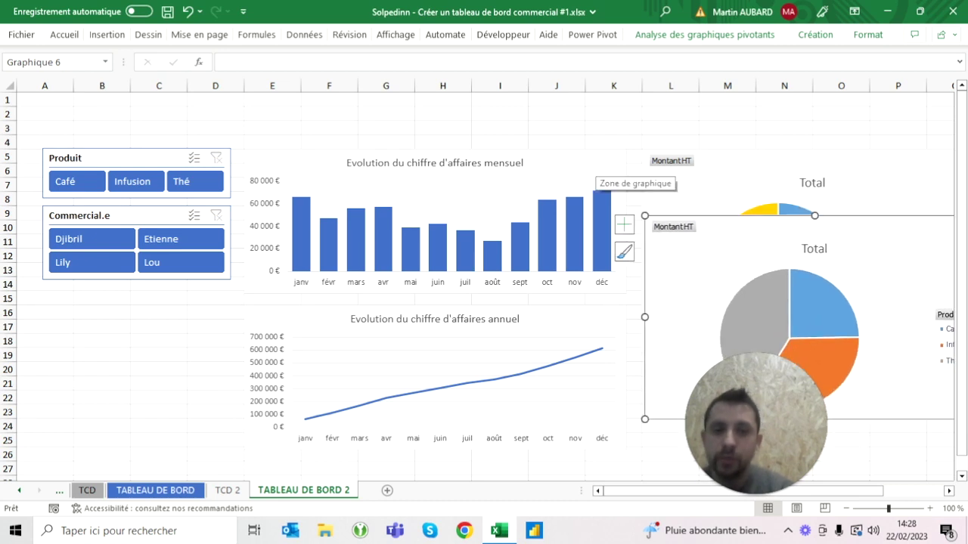
click(613, 174)
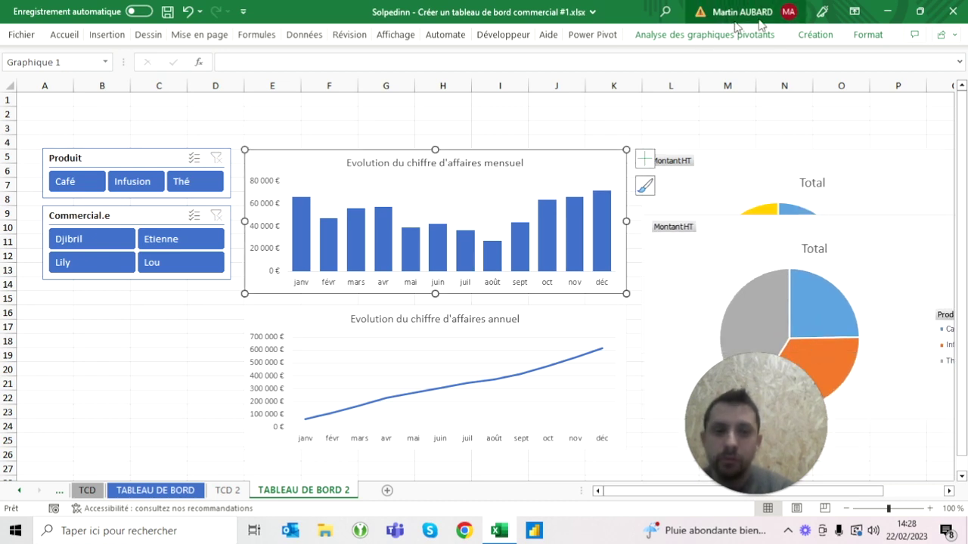
click(868, 34)
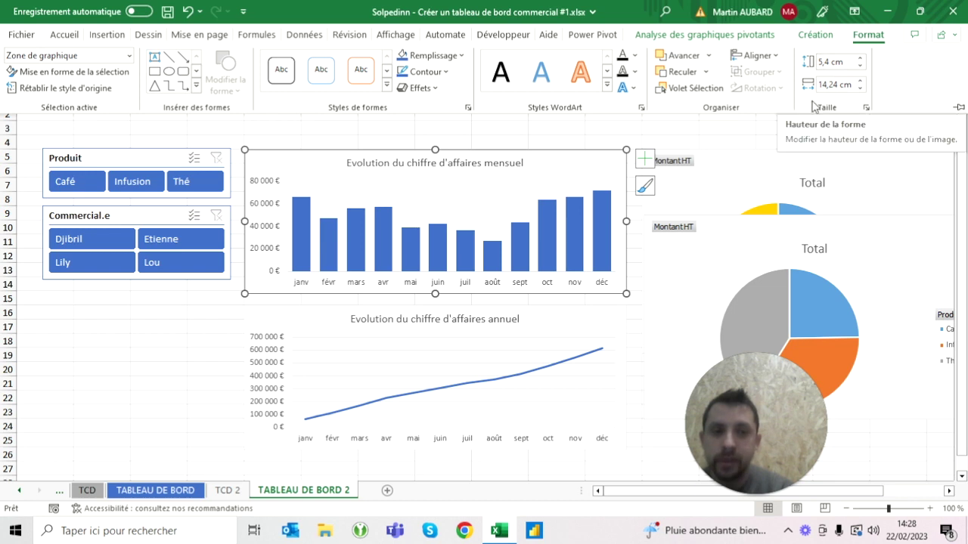
Set the height of both pie charts to 5,5 cm
click(681, 189)
ctrl+click(681, 249)
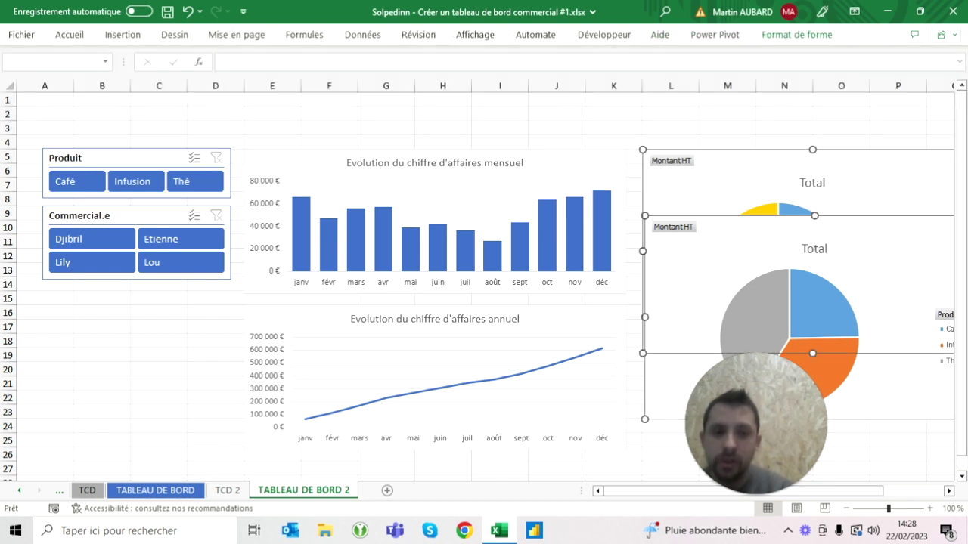
click(797, 34)
click(853, 61)
text(5,5)
key(Return)
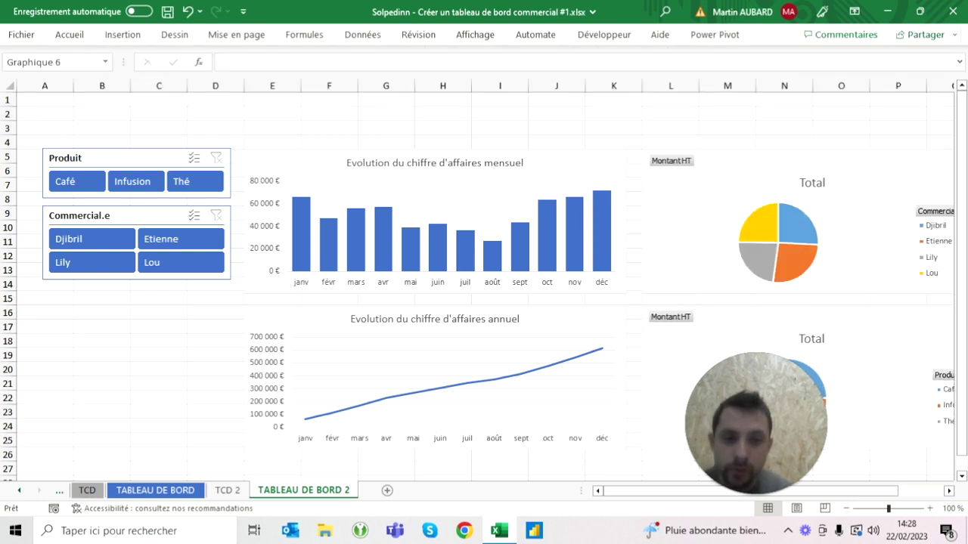
Set the width of both pie charts to 10 cm
click(665, 355)
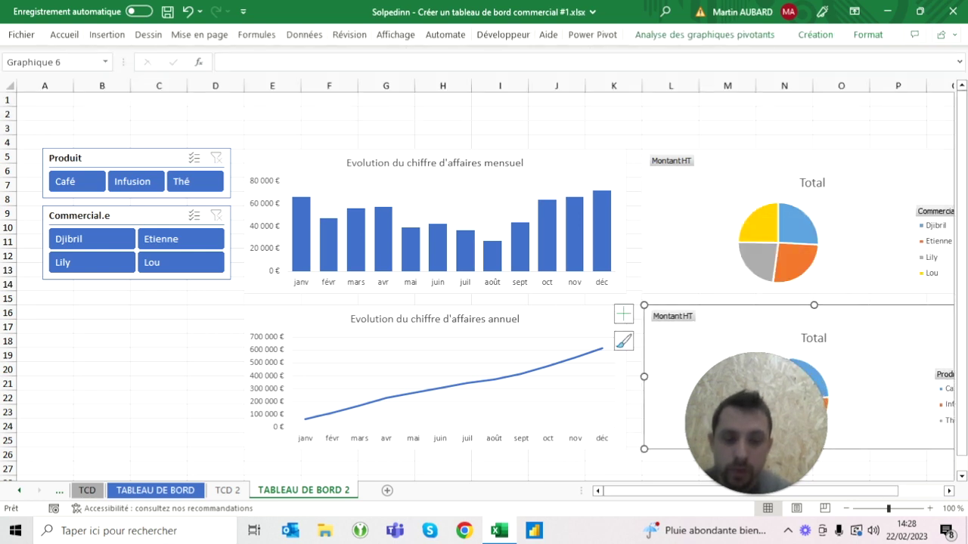
click(670, 142)
click(666, 355)
click(670, 141)
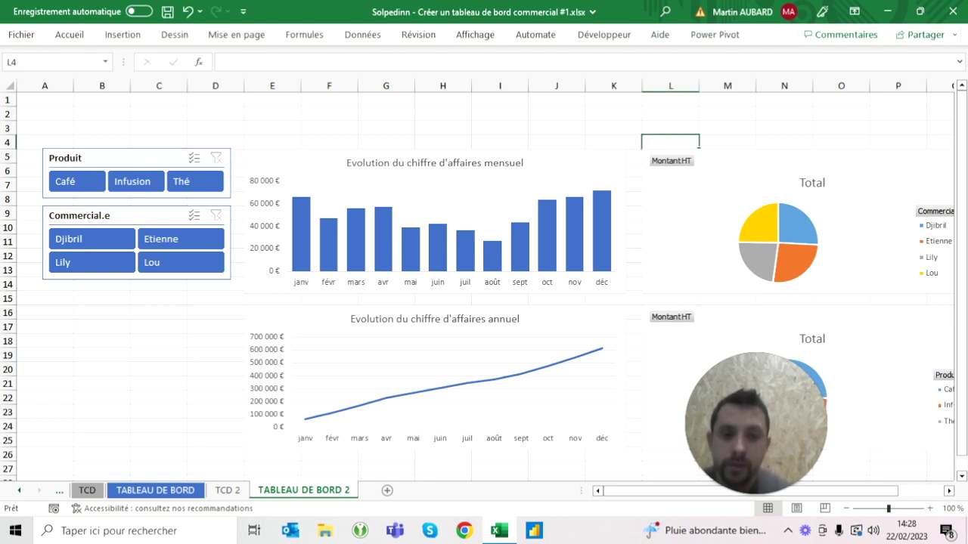
click(665, 174)
ctrl+click(665, 355)
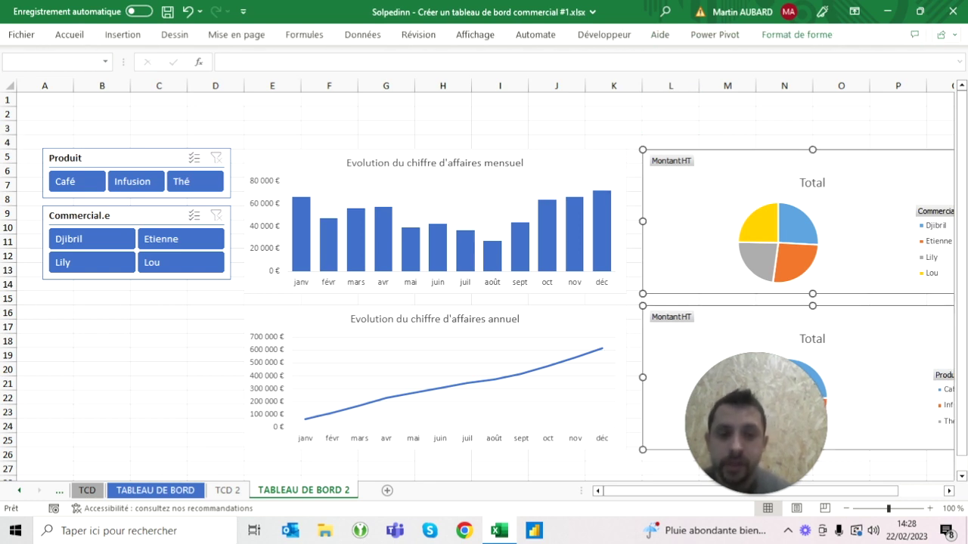
click(821, 32)
click(854, 85)
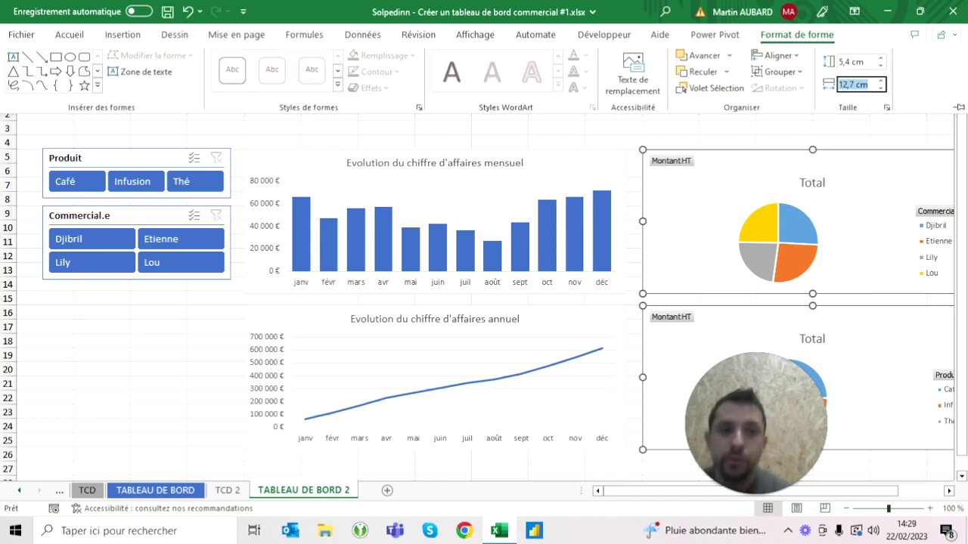
key(Return)
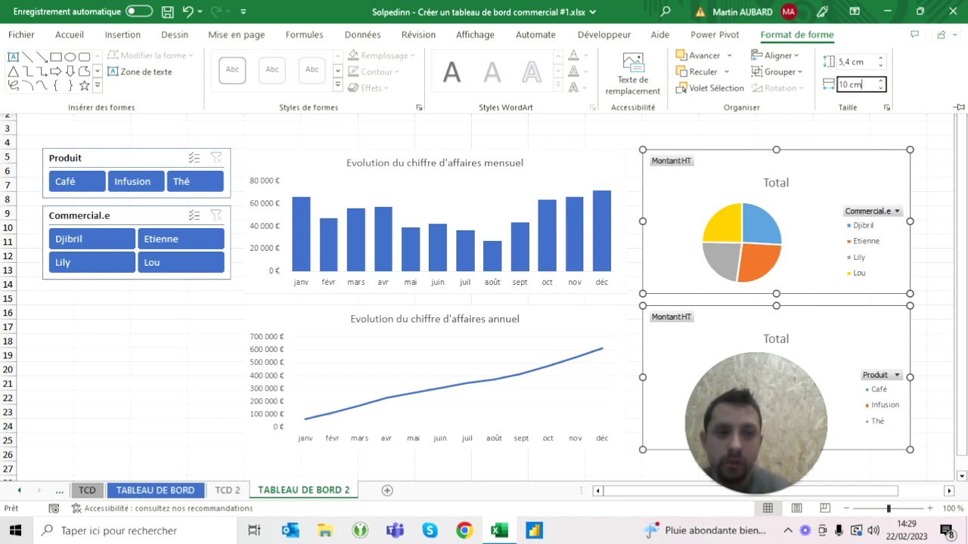
click(784, 127)
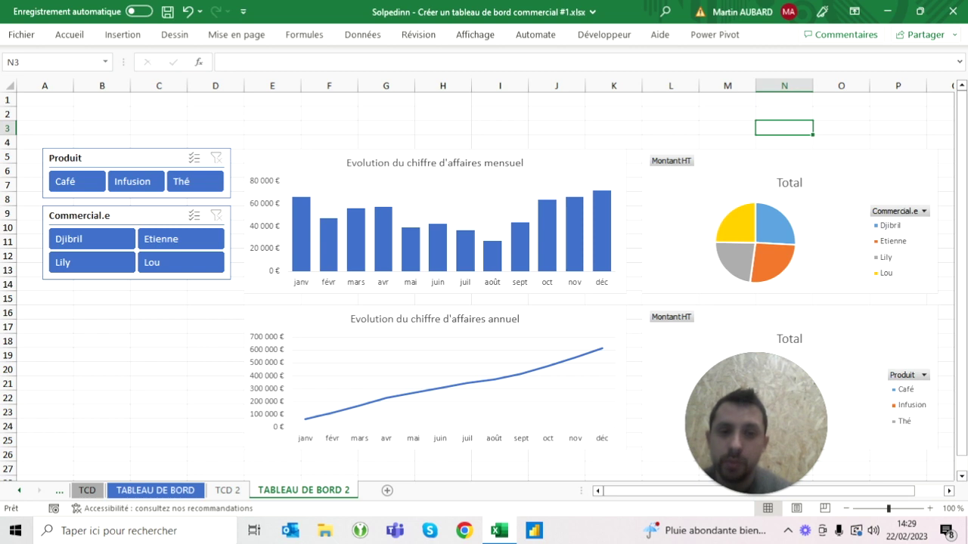
Hide all field buttons on both pie charts
right_click(688, 166)
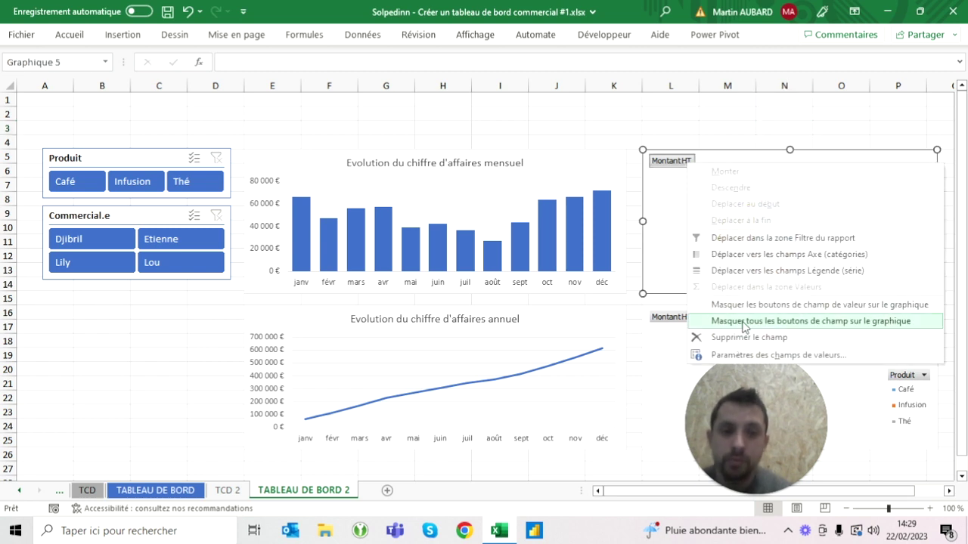
click(722, 381)
right_click(680, 320)
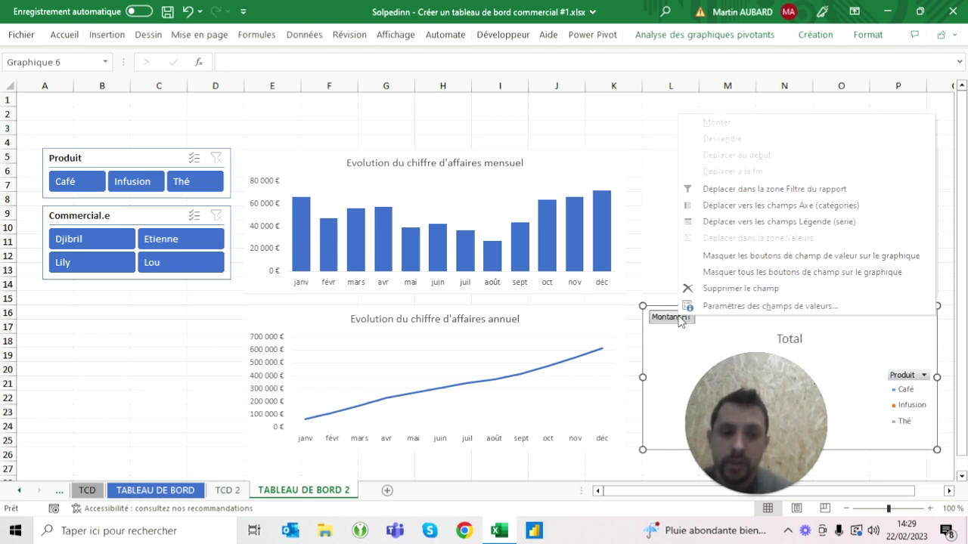
click(732, 278)
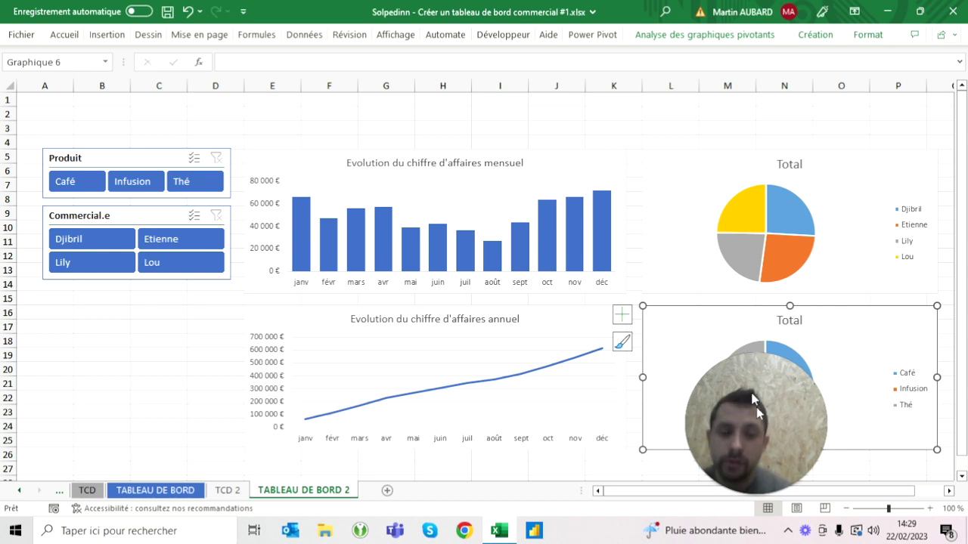
drag(590, 440, 112, 399)
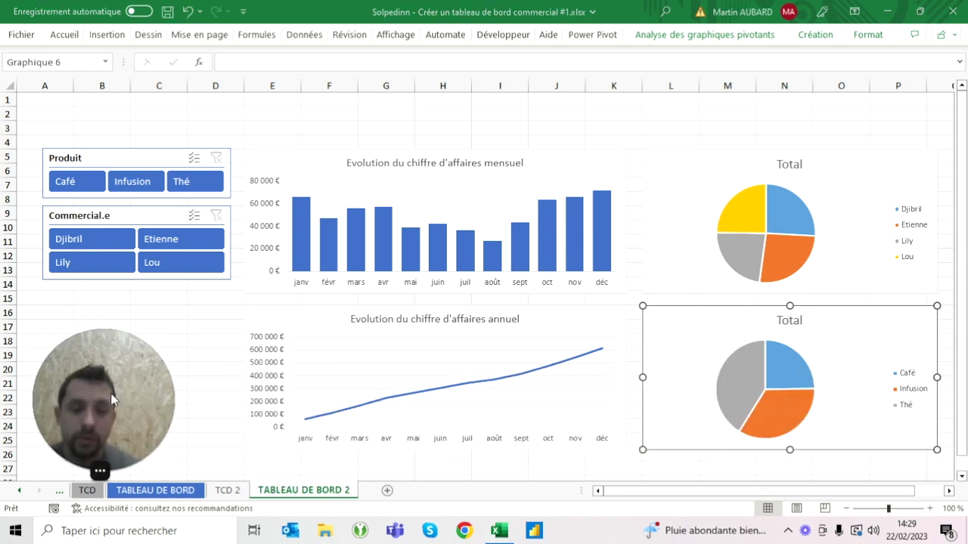
Delete the legends from both pie charts
click(912, 227)
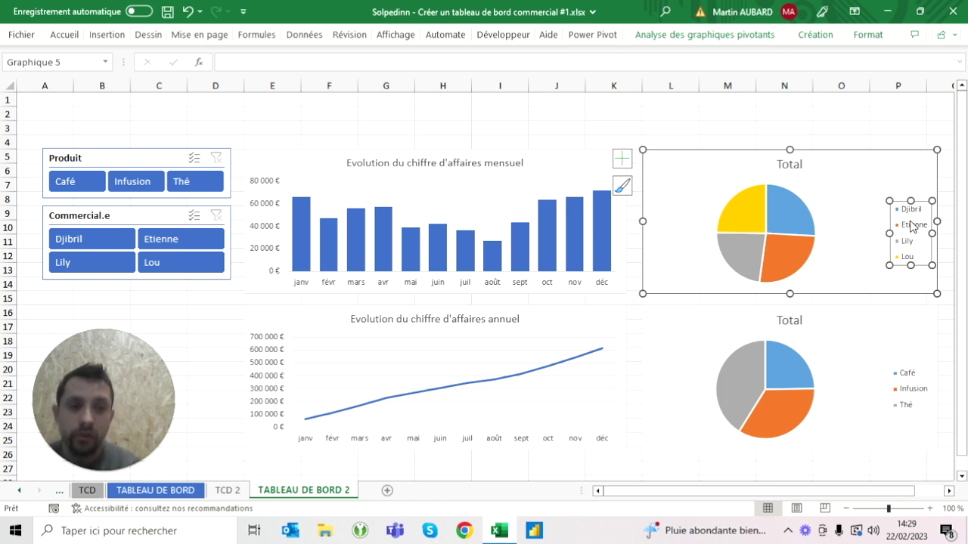
key(Delete)
click(908, 409)
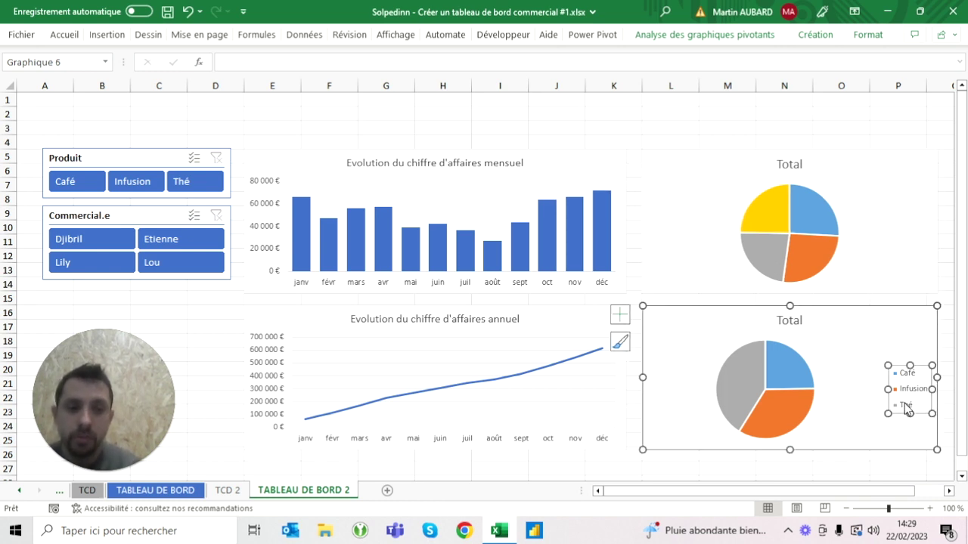
key(Delete)
click(892, 227)
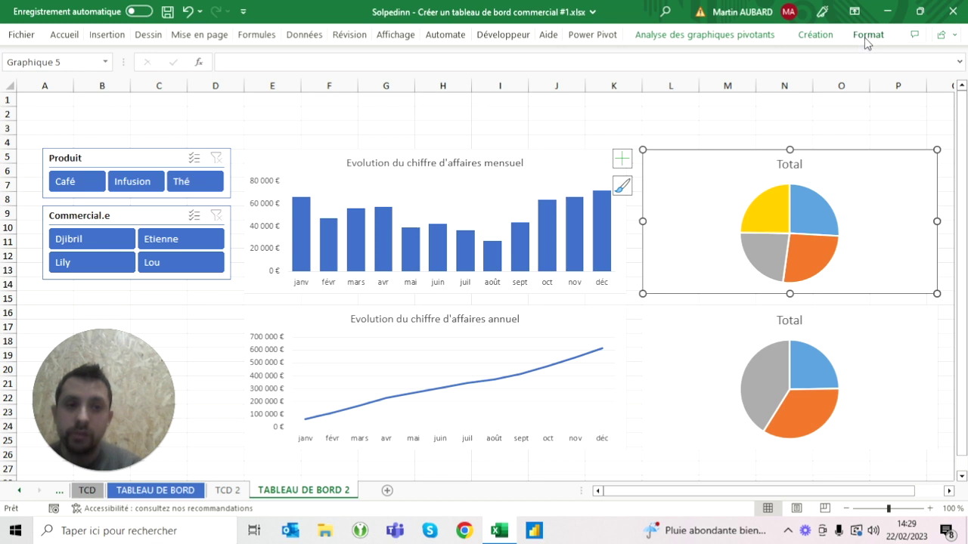
click(821, 40)
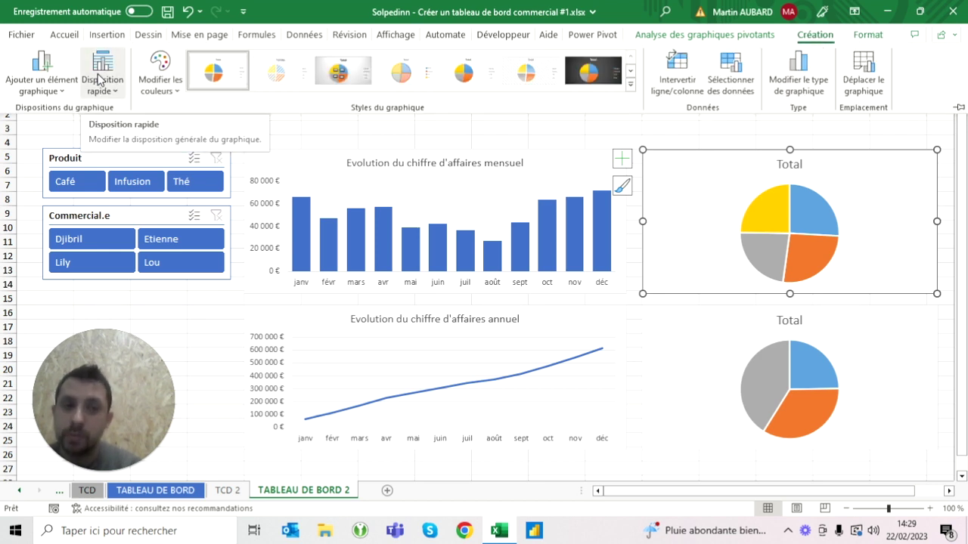
Apply a quick layout with name and percentage labels to both pie charts
click(98, 79)
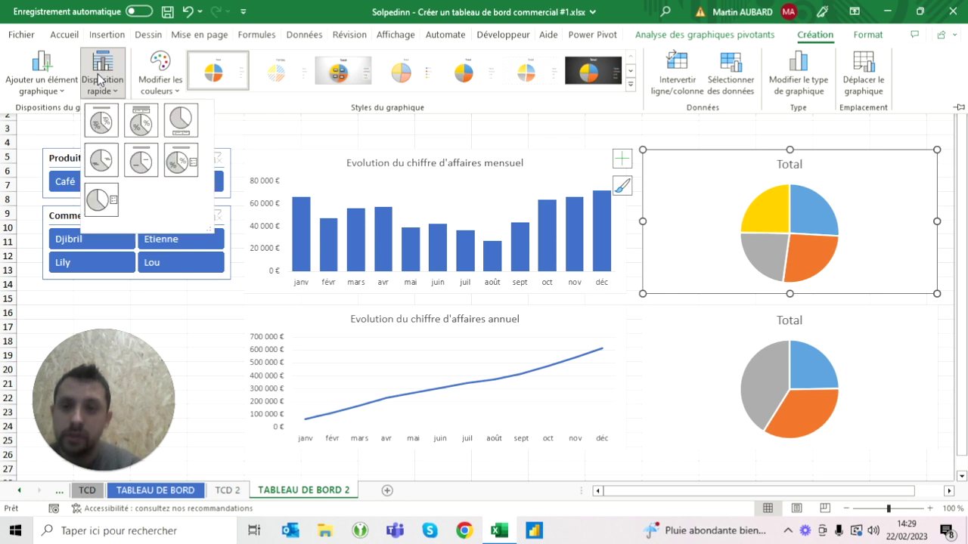
click(102, 127)
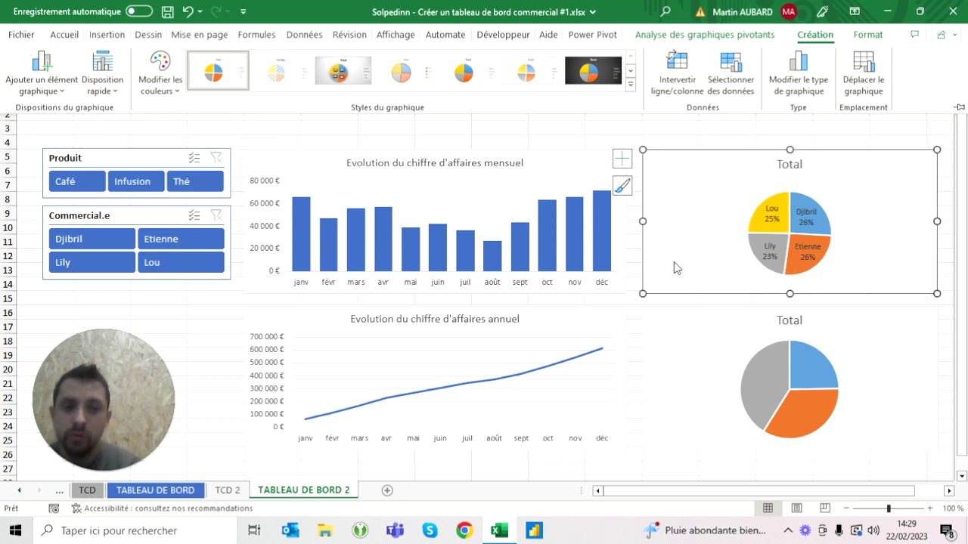
click(815, 34)
key(Tab)
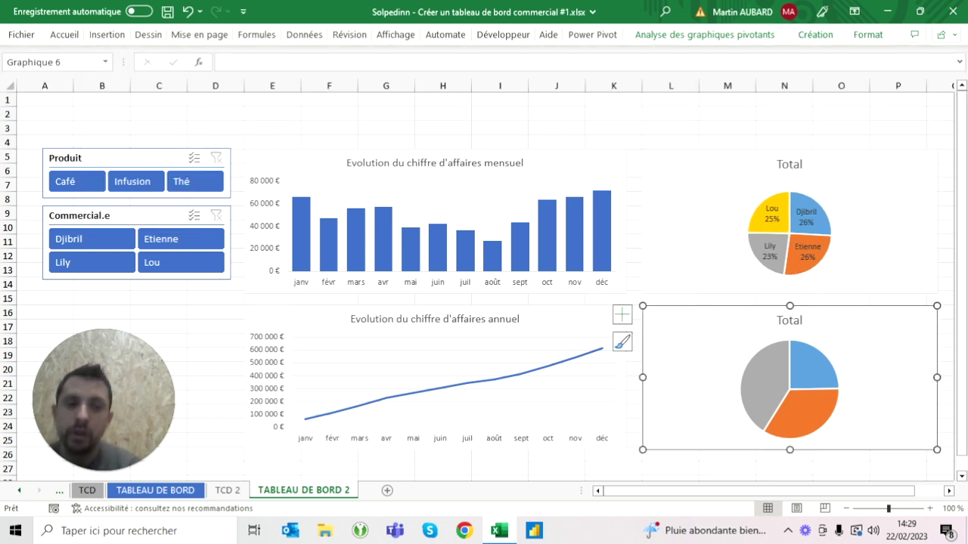
click(868, 34)
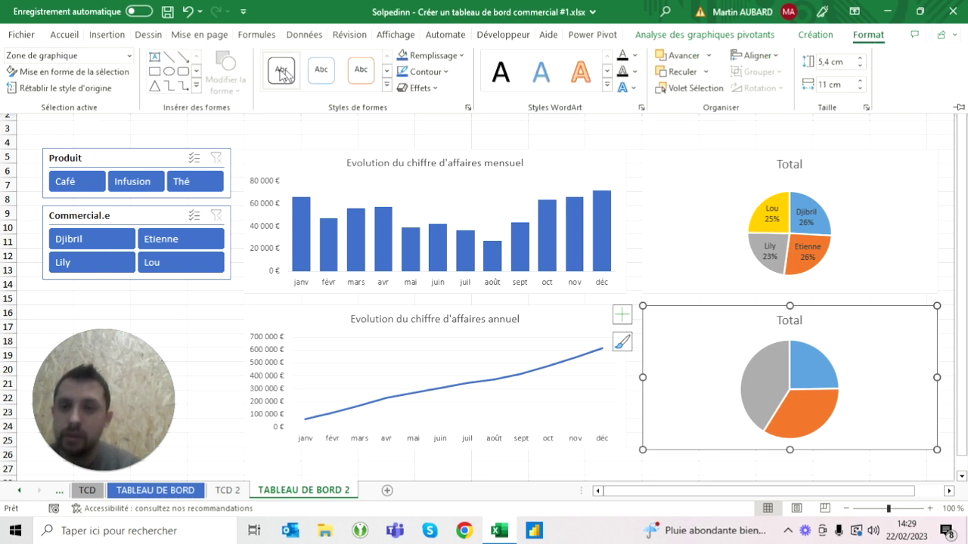
click(815, 34)
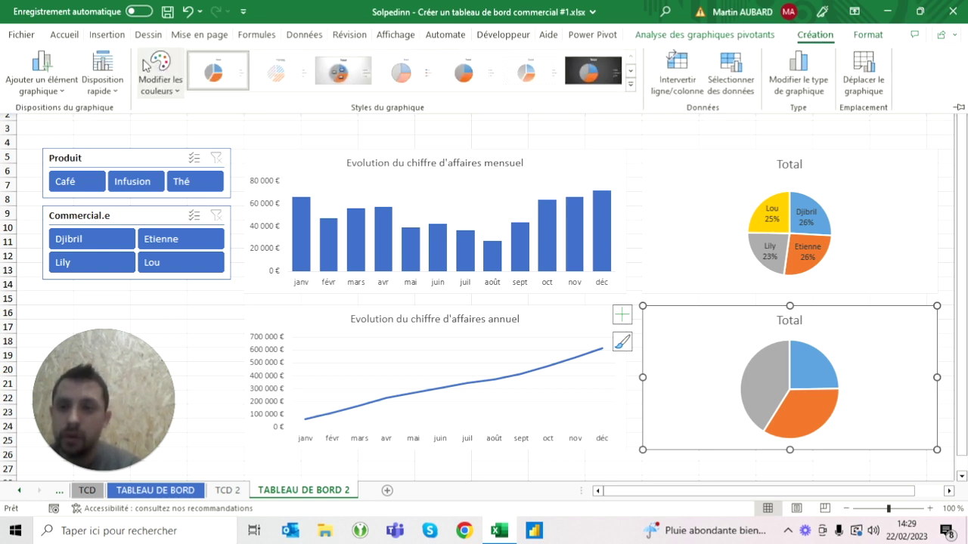
click(113, 73)
click(101, 120)
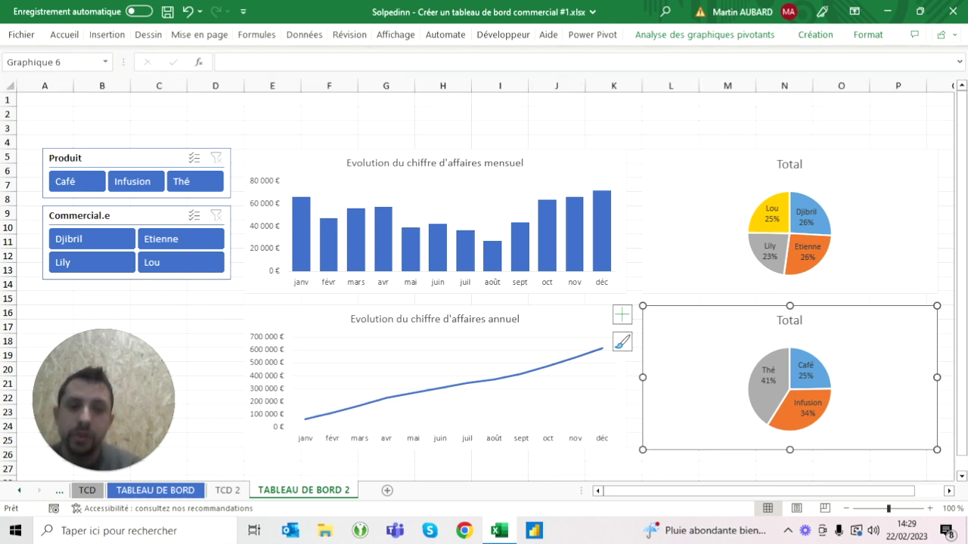
Delete the Total titles from the upper and lower pie charts
click(789, 164)
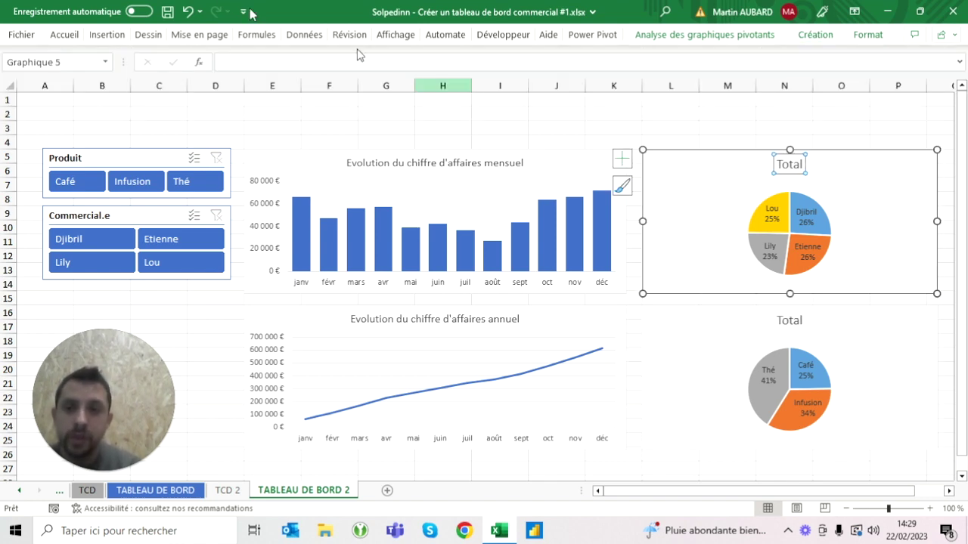
click(75, 36)
click(222, 65)
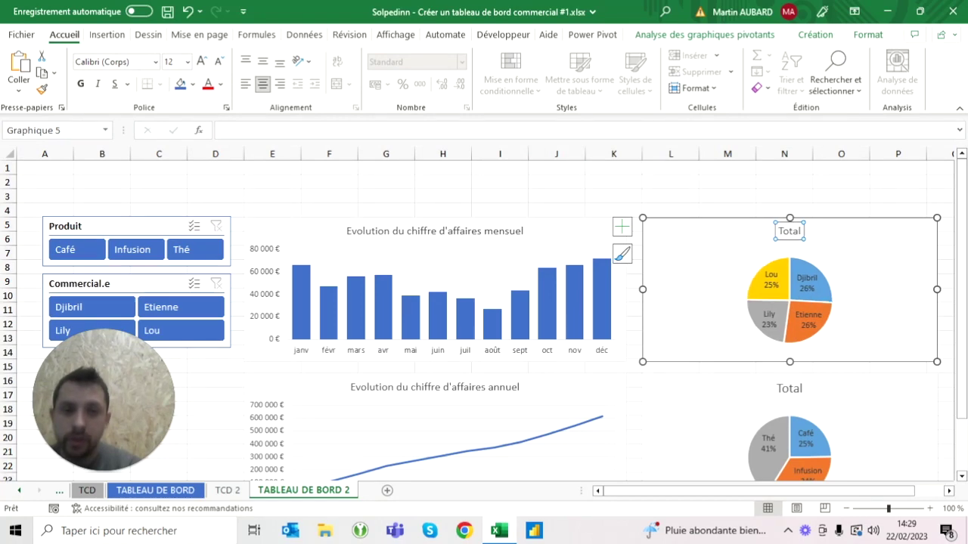
click(155, 490)
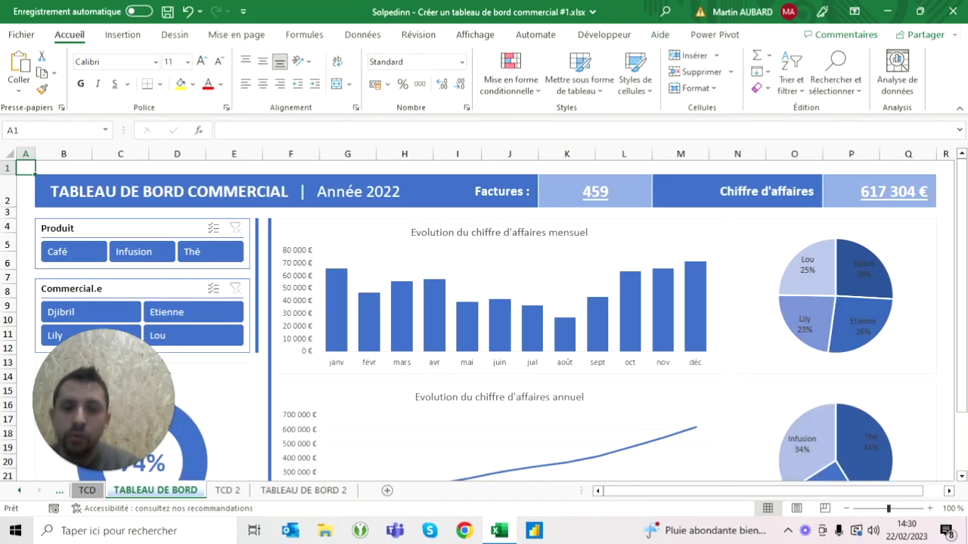
click(340, 493)
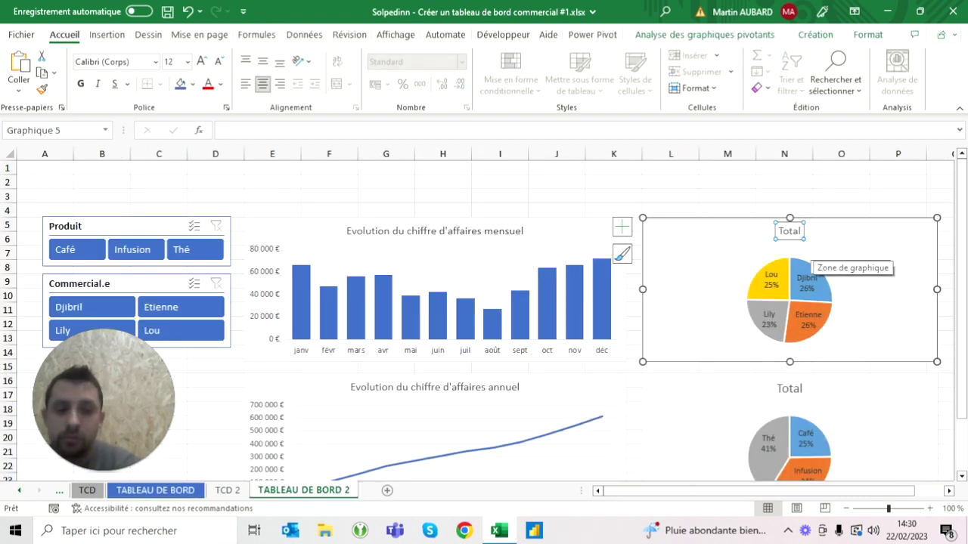
key(Delete)
click(789, 388)
key(Delete)
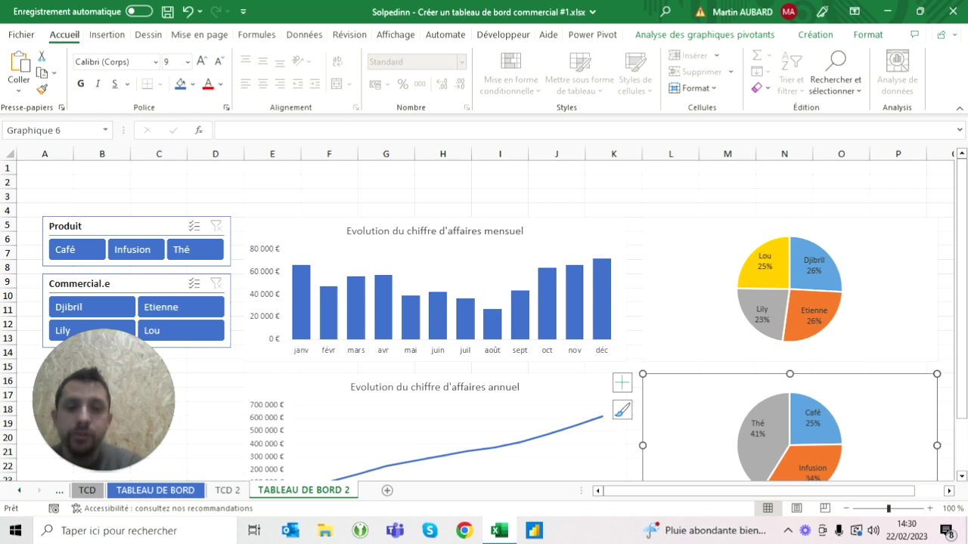
Collapse the ribbon for more sheet space and select the upper pie chart
double_click(79, 38)
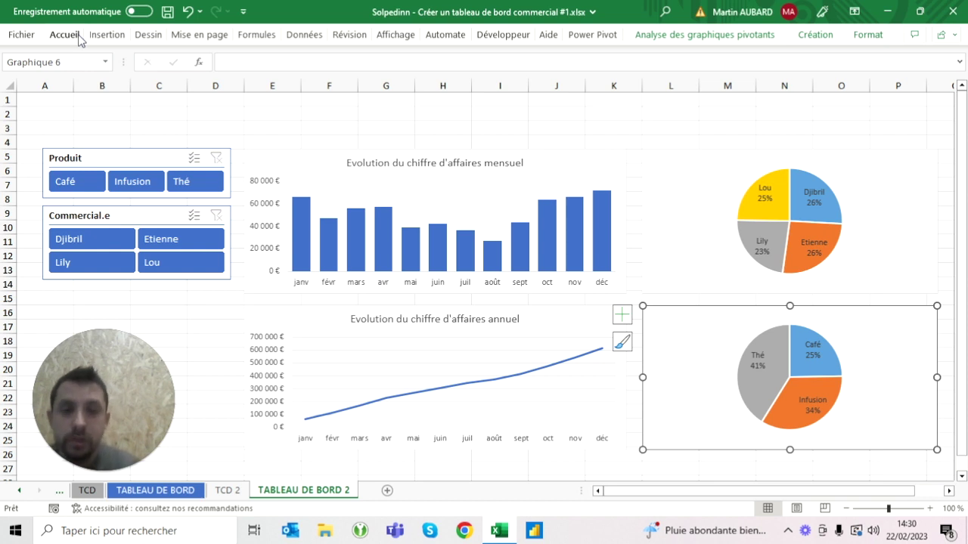
click(870, 264)
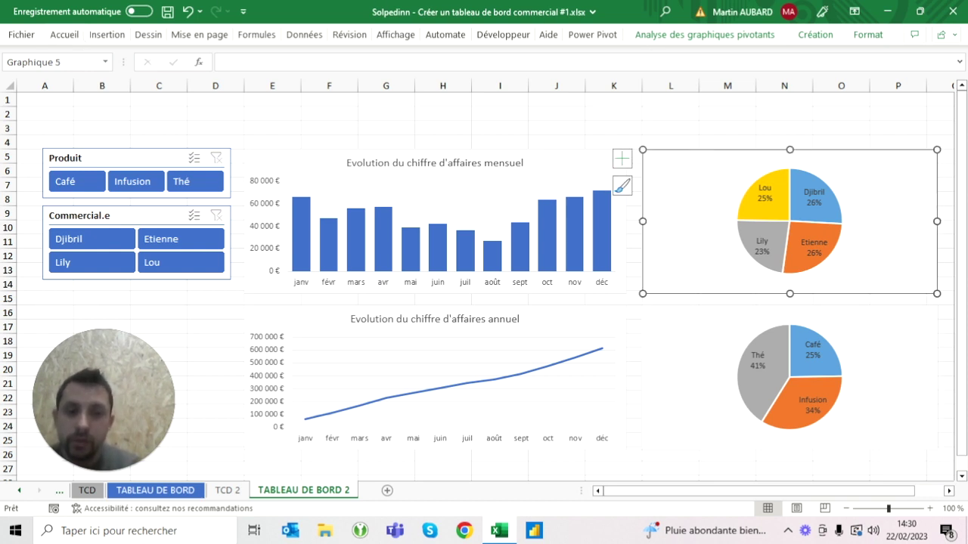
ctrl+click(870, 416)
click(790, 34)
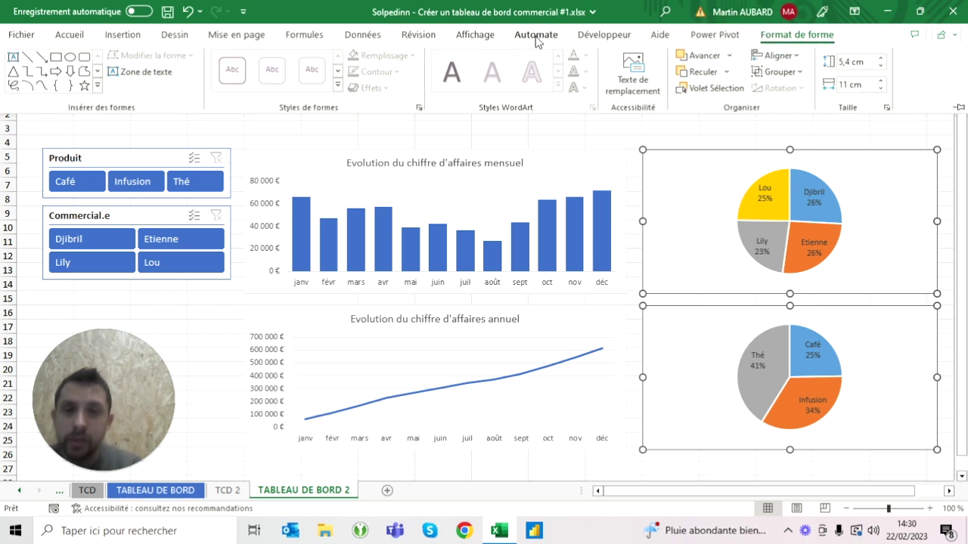
click(671, 128)
click(670, 100)
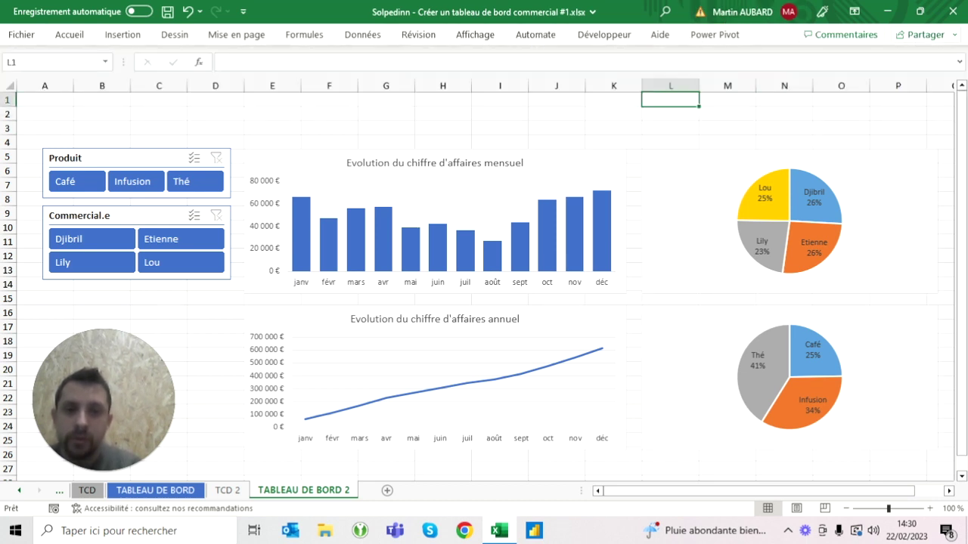
click(869, 265)
click(814, 35)
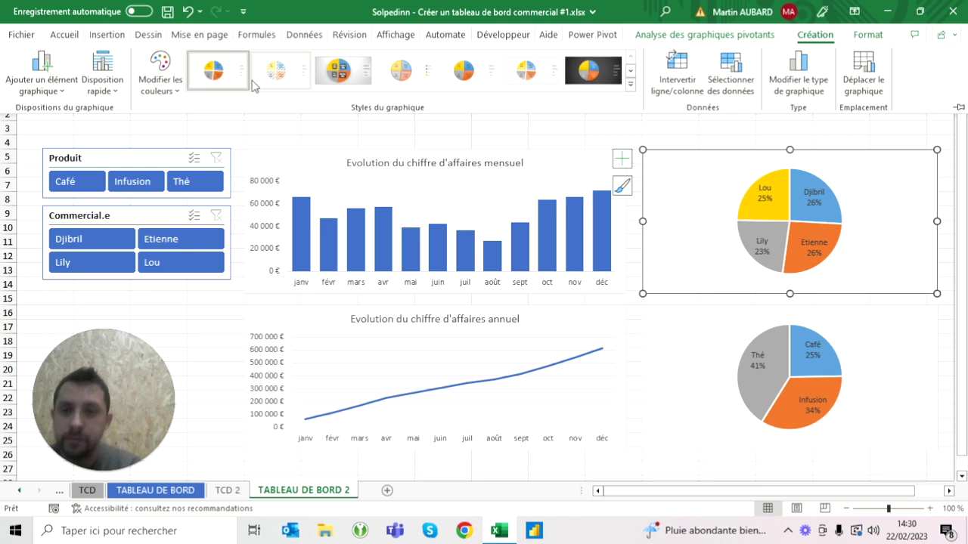
Recolour the upper and lower pie charts with the blue Monochrome palette
click(157, 81)
click(185, 335)
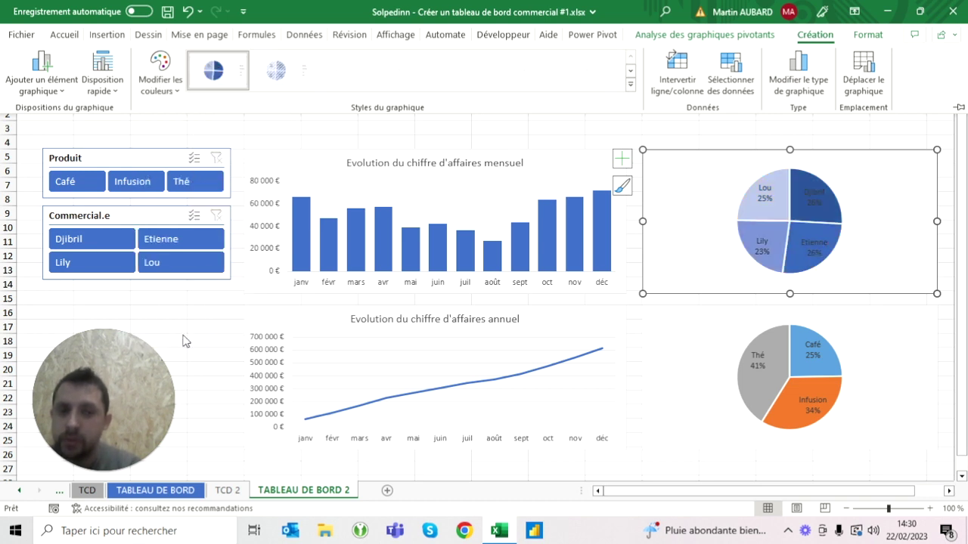
key(Escape)
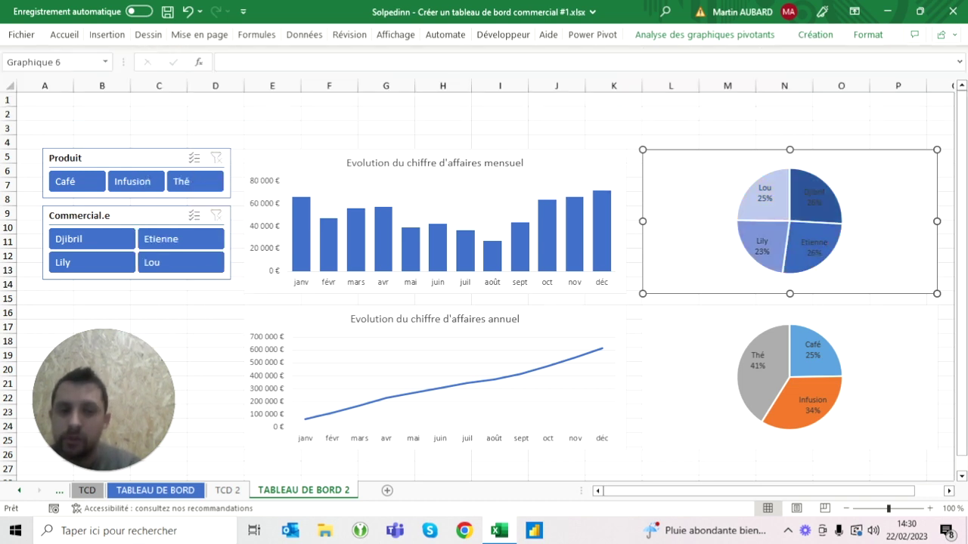
click(907, 317)
click(815, 34)
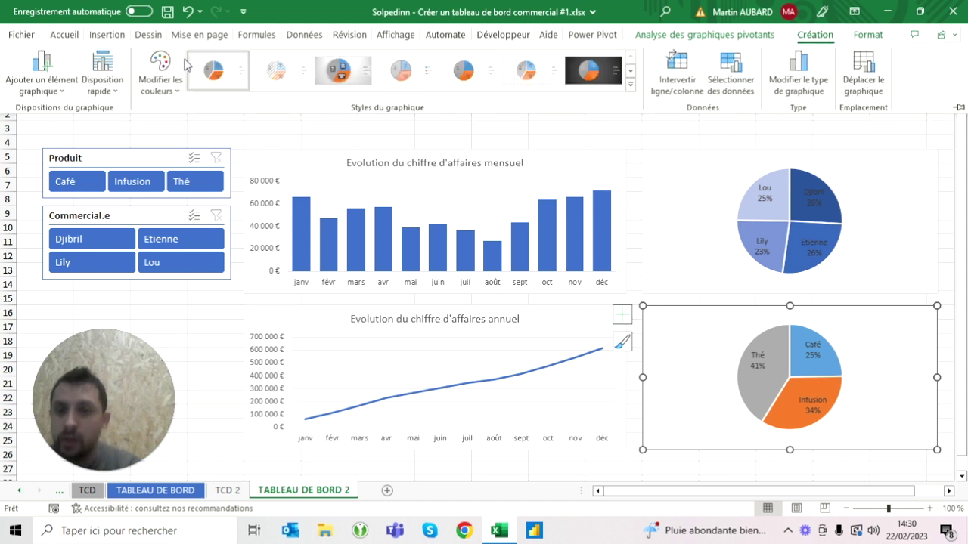
click(161, 76)
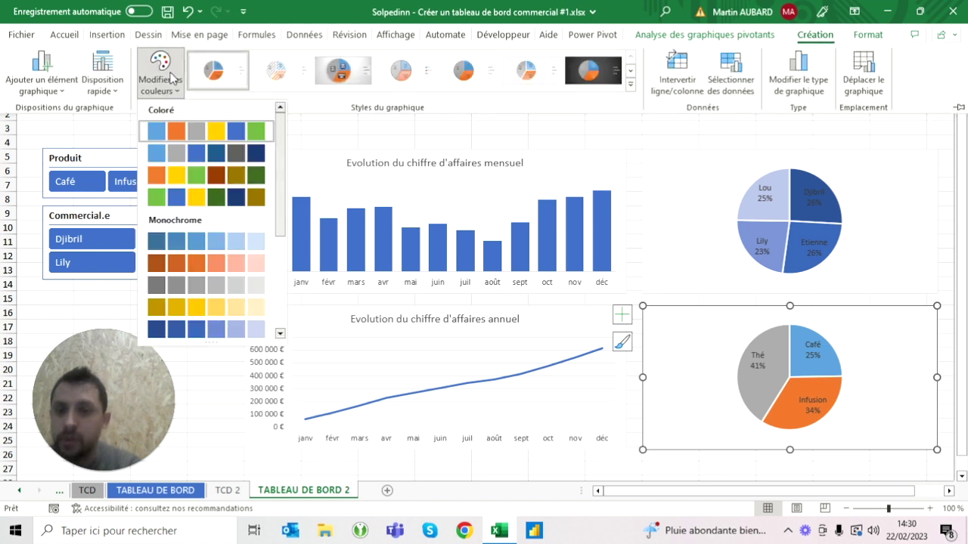
click(193, 330)
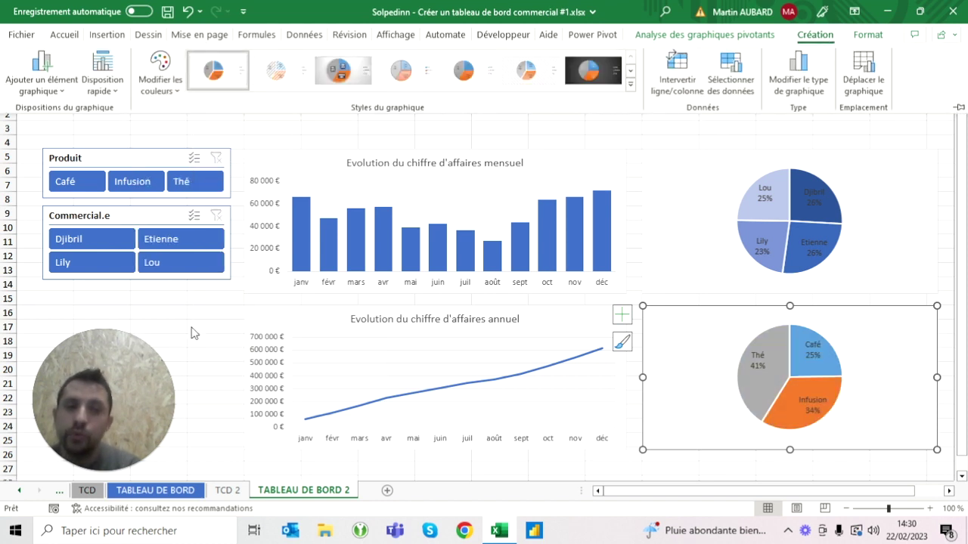
click(503, 130)
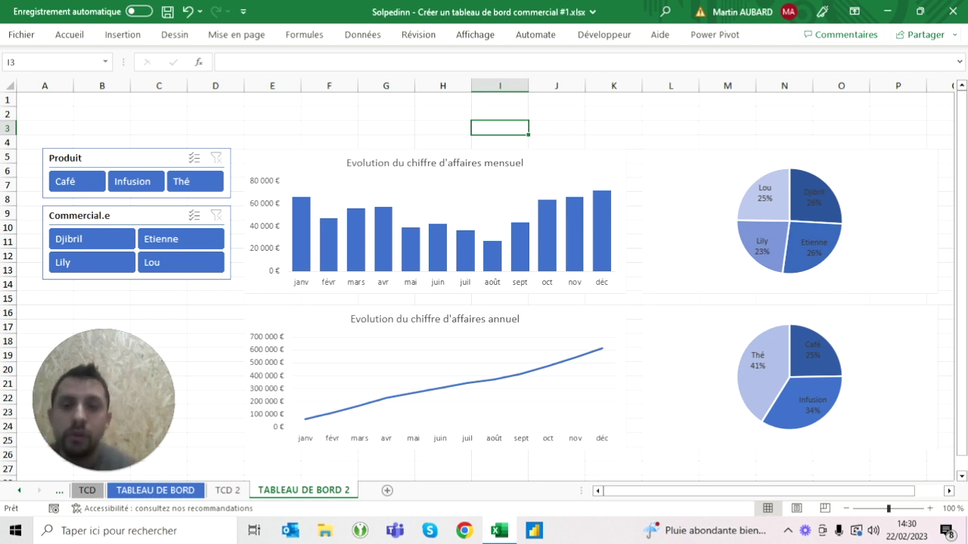
click(435, 219)
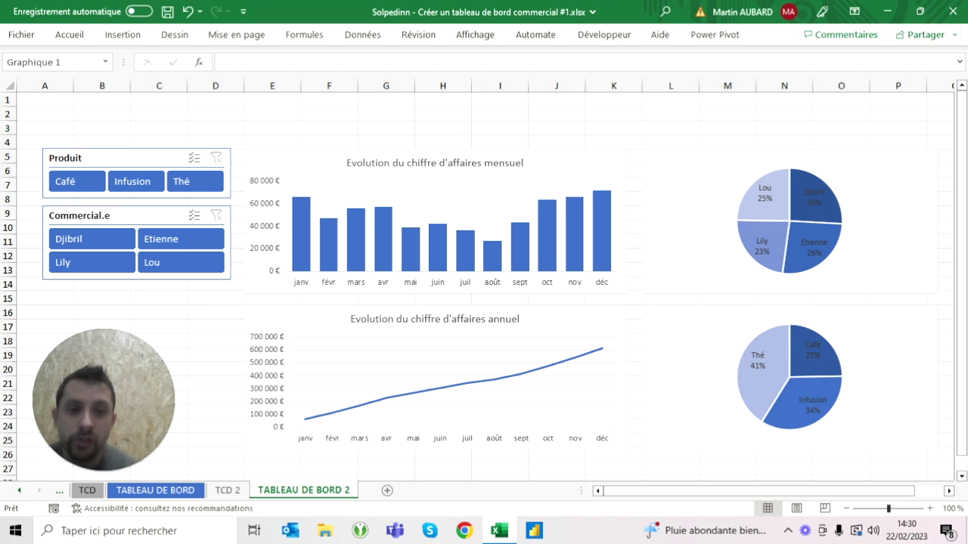
Set the monthly and annual revenue charts to a width of 16 cm
ctrl+click(434, 378)
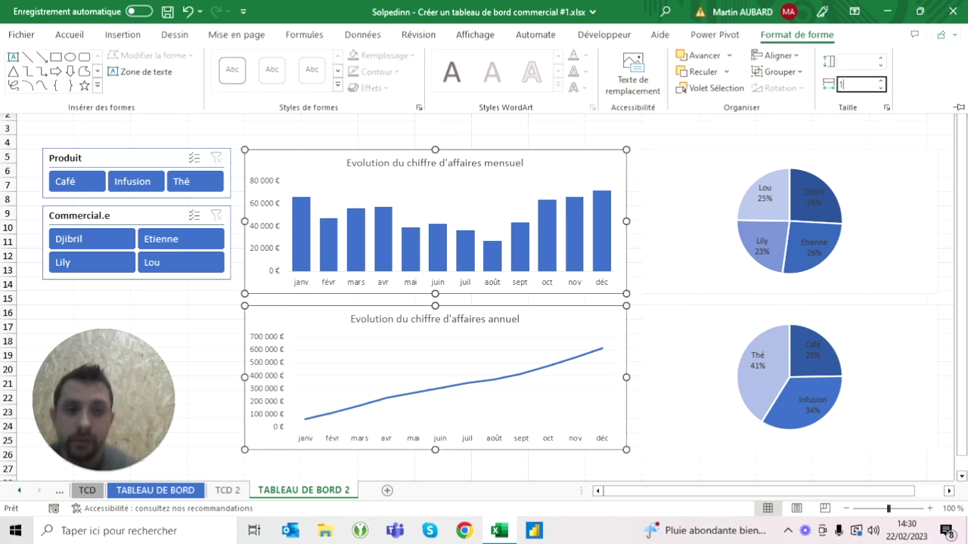
text(15)
key(Return)
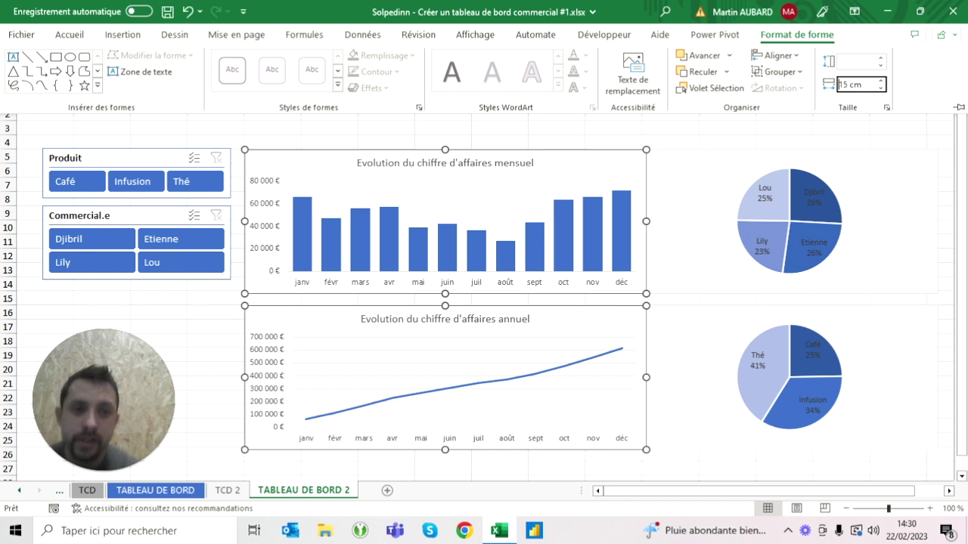
text(16)
key(Return)
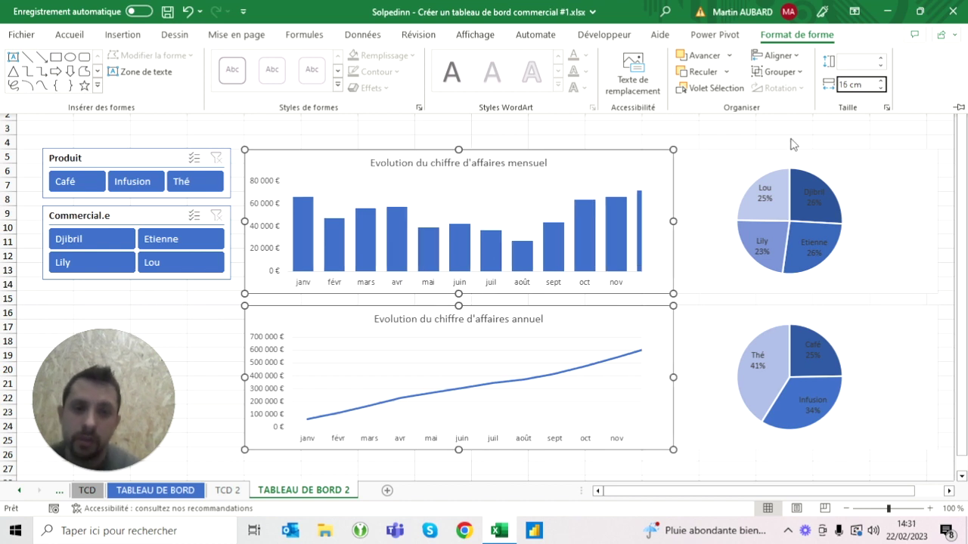
Set both pie charts to 9 cm wide and nudge them right
click(892, 181)
ctrl+click(870, 340)
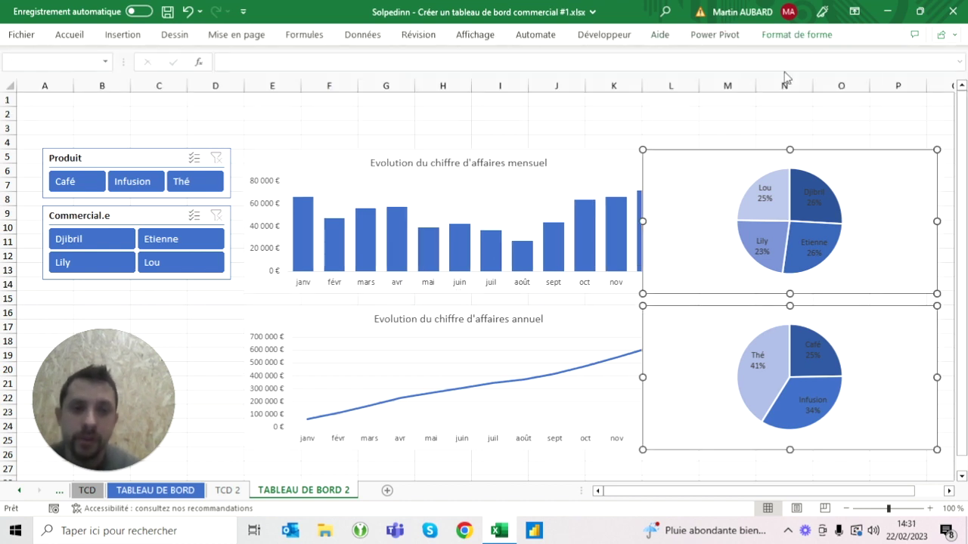
click(797, 34)
click(854, 85)
text(9)
key(Return)
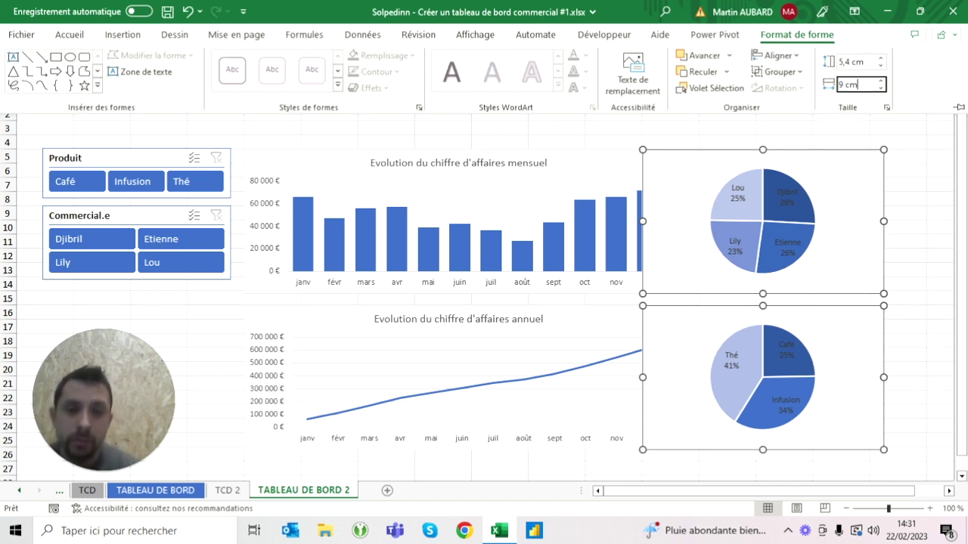
key(Right)
key(Right)
key(Right)
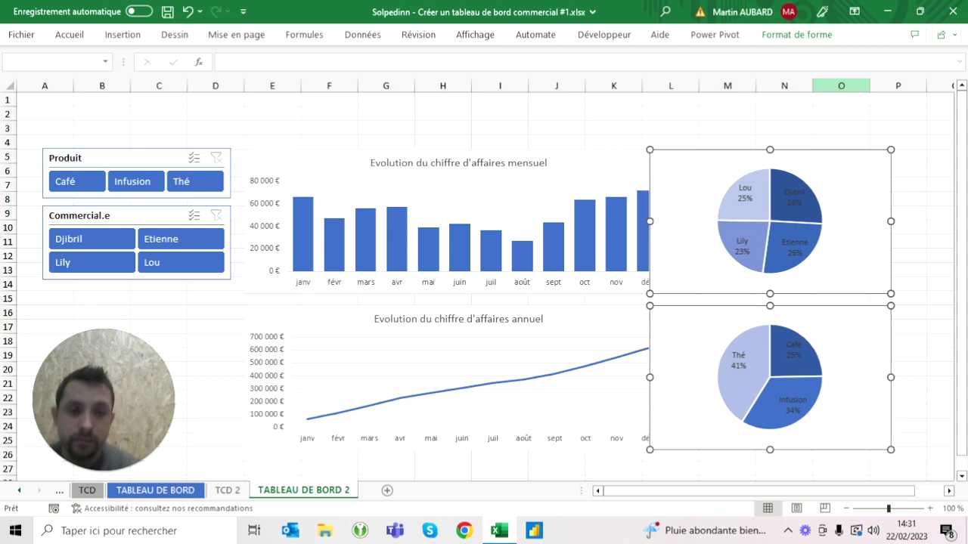
key(Right)
key(Right)
Nudge the two revenue charts slightly right beside the slicers
click(500, 128)
click(567, 257)
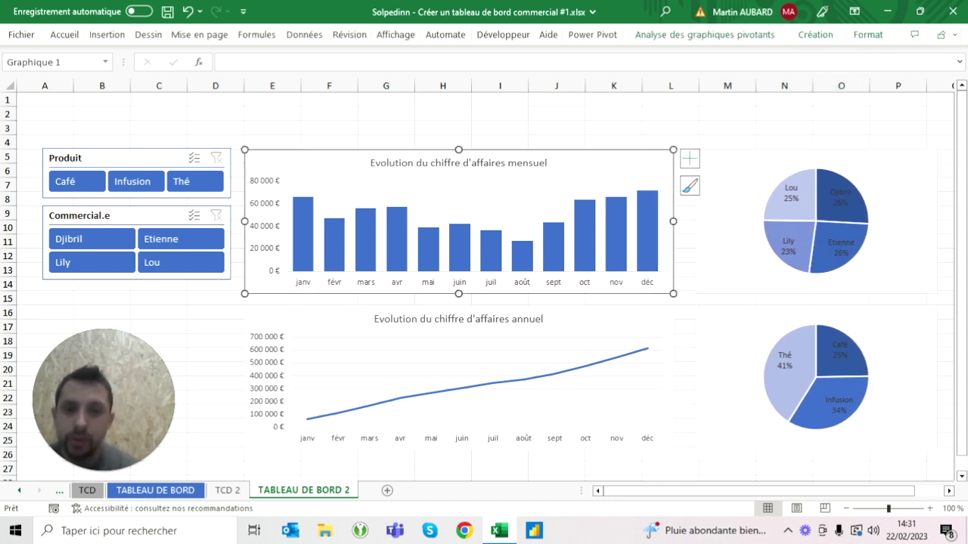
ctrl+click(454, 378)
key(Right)
key(Right)
key(Right)
key(Right)
key(Right)
key(Right)
key(Right)
key(Left)
key(Escape)
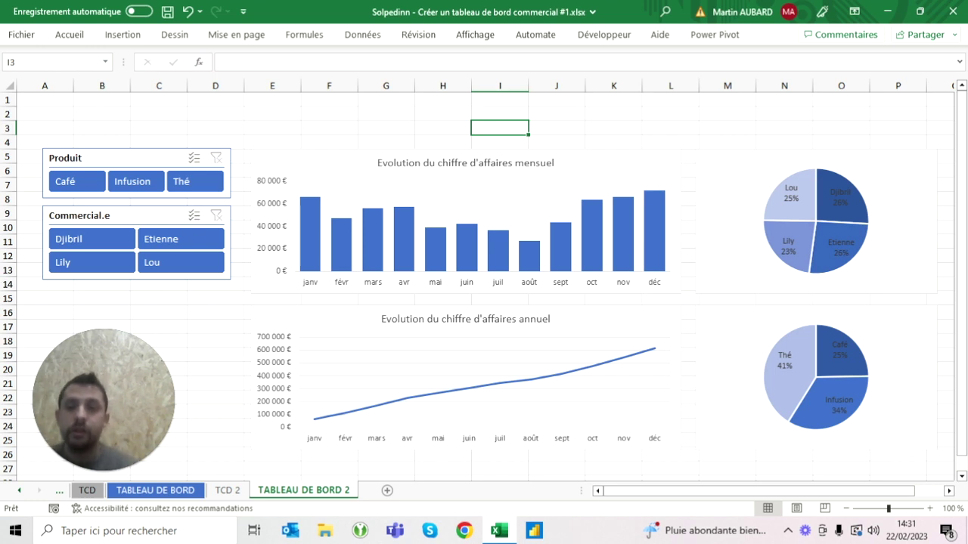
Test the Commercial.e slicer filters, clear them, and review its report connections
click(125, 252)
click(158, 248)
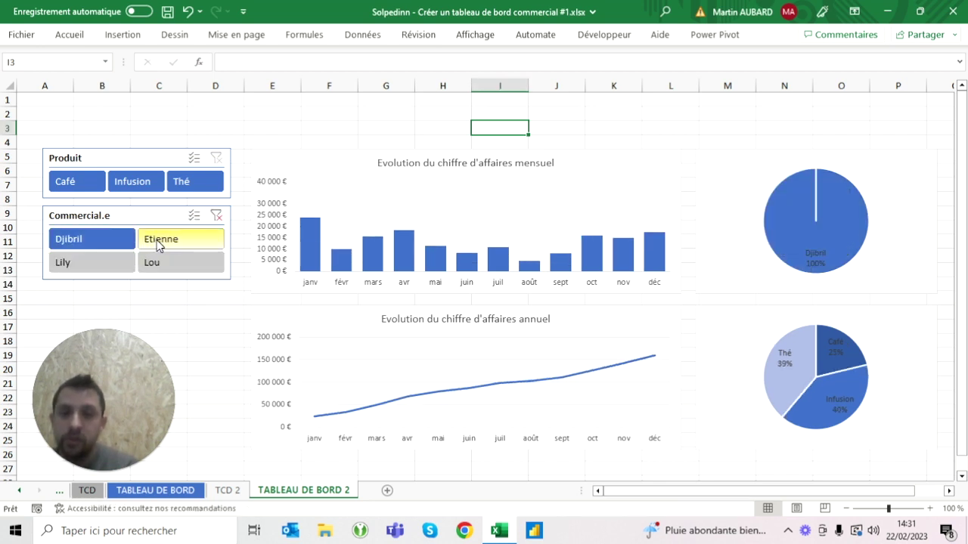
click(157, 262)
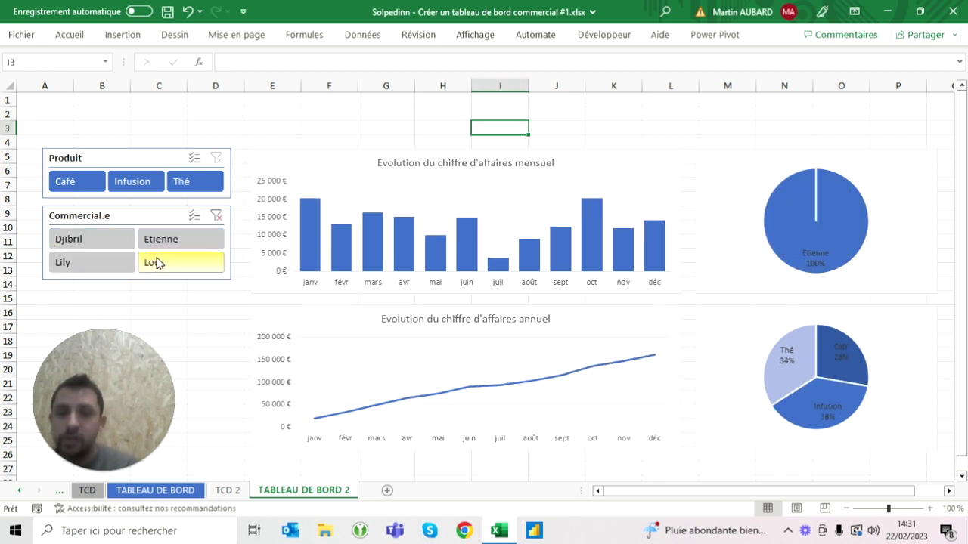
click(217, 219)
right_click(167, 226)
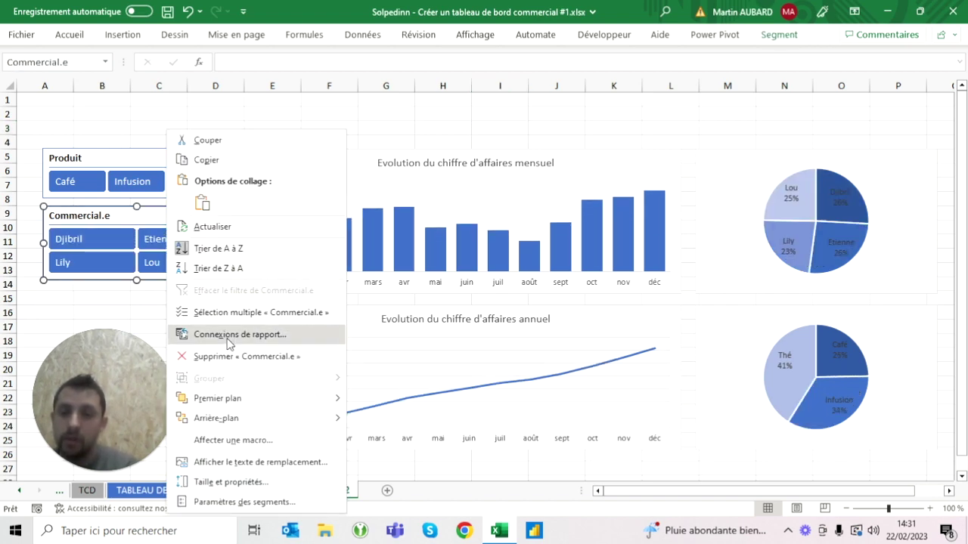
click(235, 344)
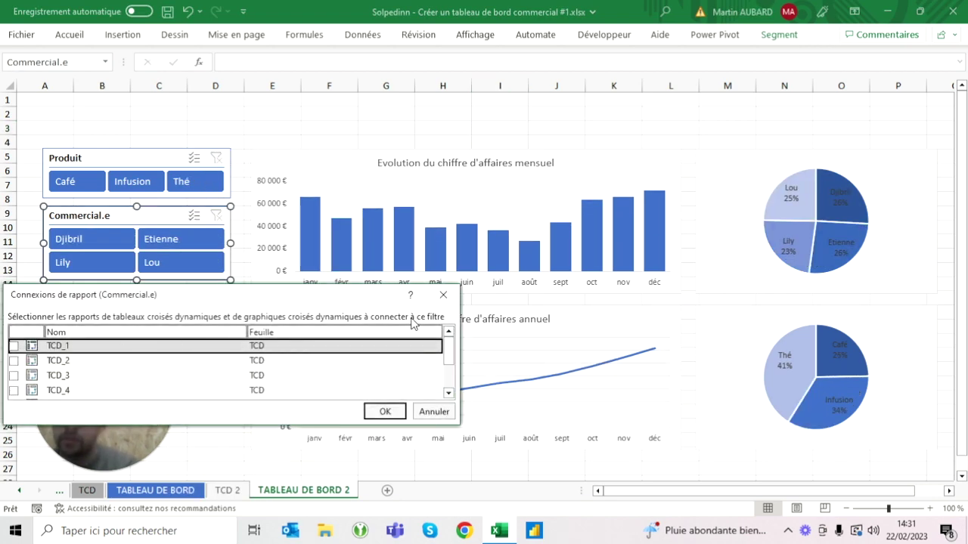
drag(448, 350, 449, 372)
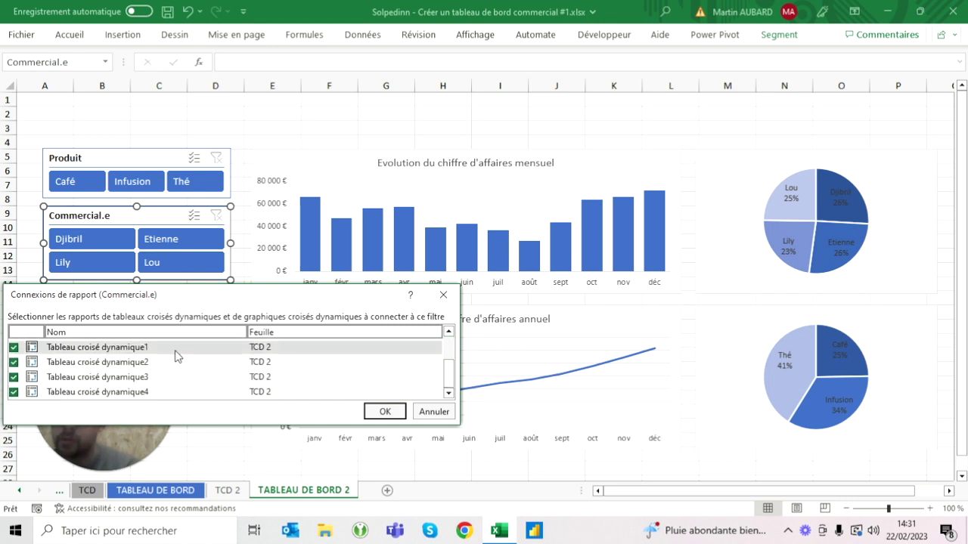
key(Return)
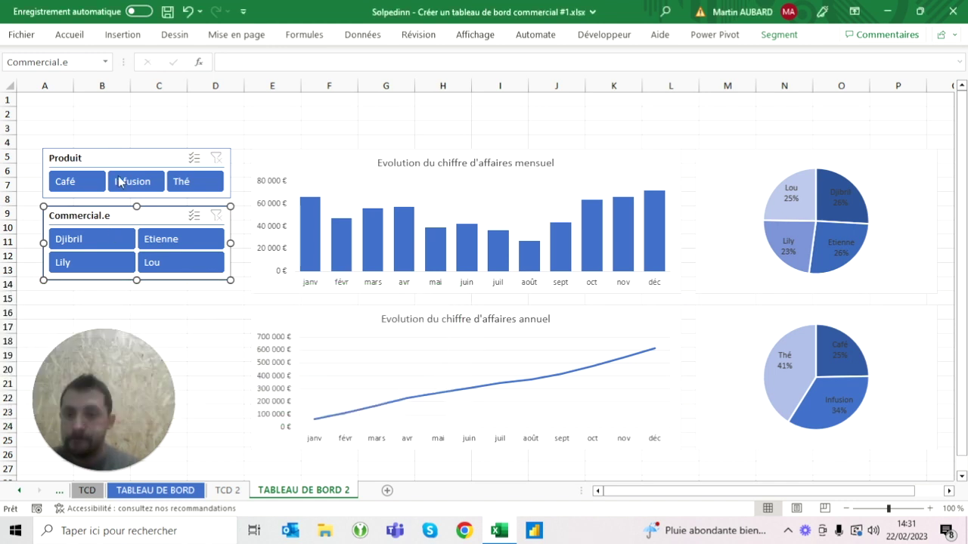
Clear the Produit filter and connect the slicer to all four TCD 2 pivot tables
click(125, 170)
click(87, 185)
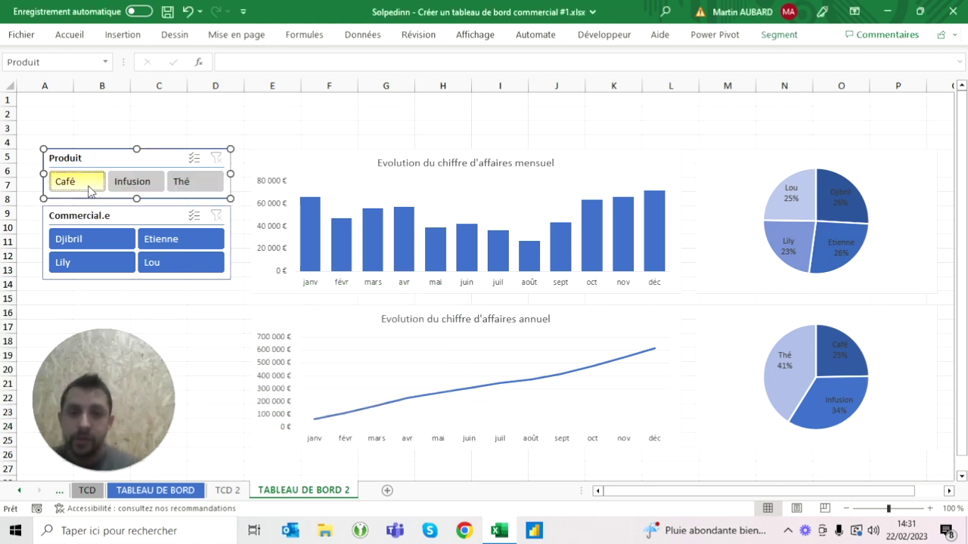
click(143, 188)
click(183, 180)
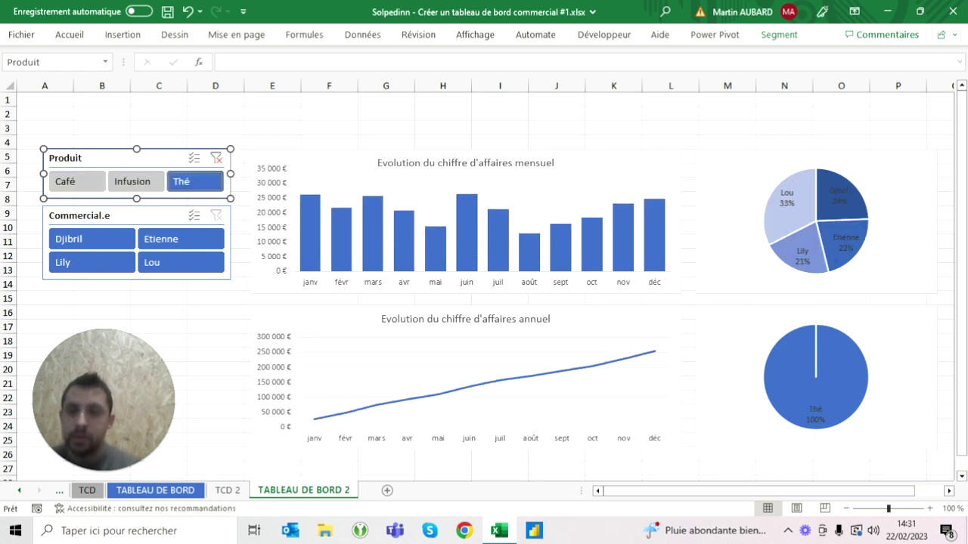
click(217, 158)
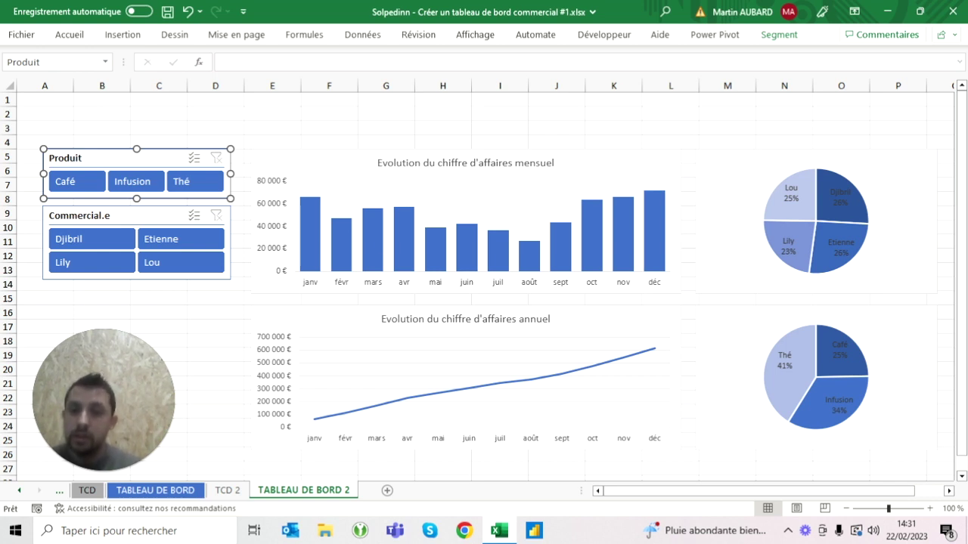
right_click(172, 163)
click(181, 333)
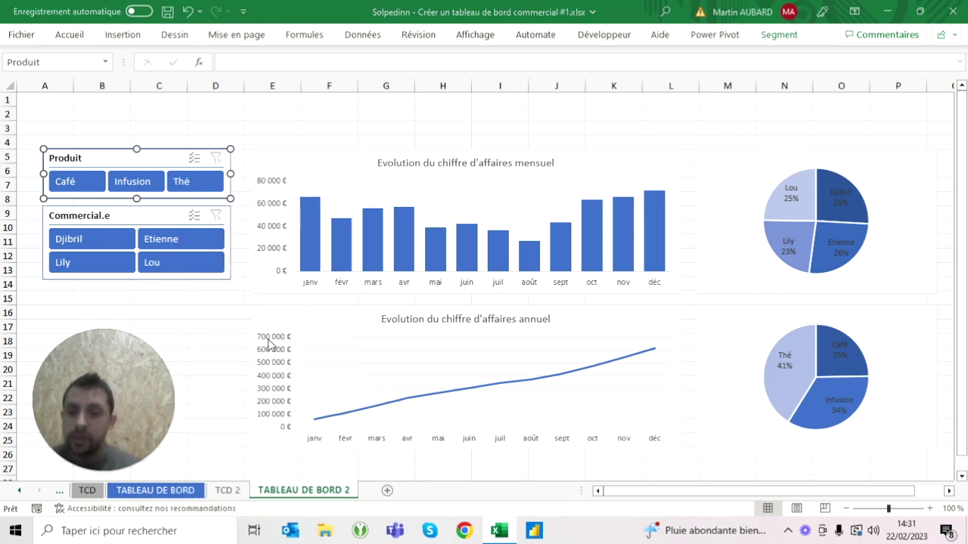
drag(488, 344, 487, 374)
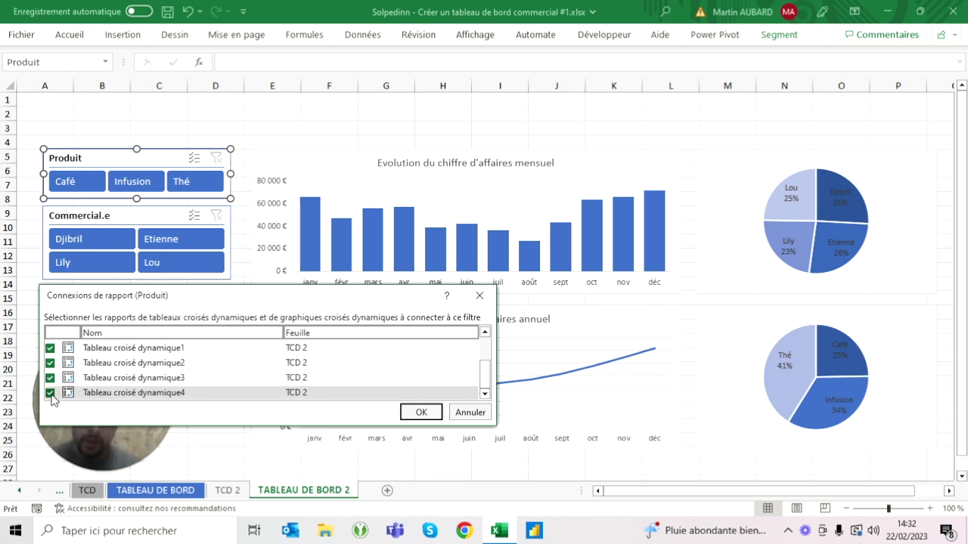
click(421, 412)
click(159, 128)
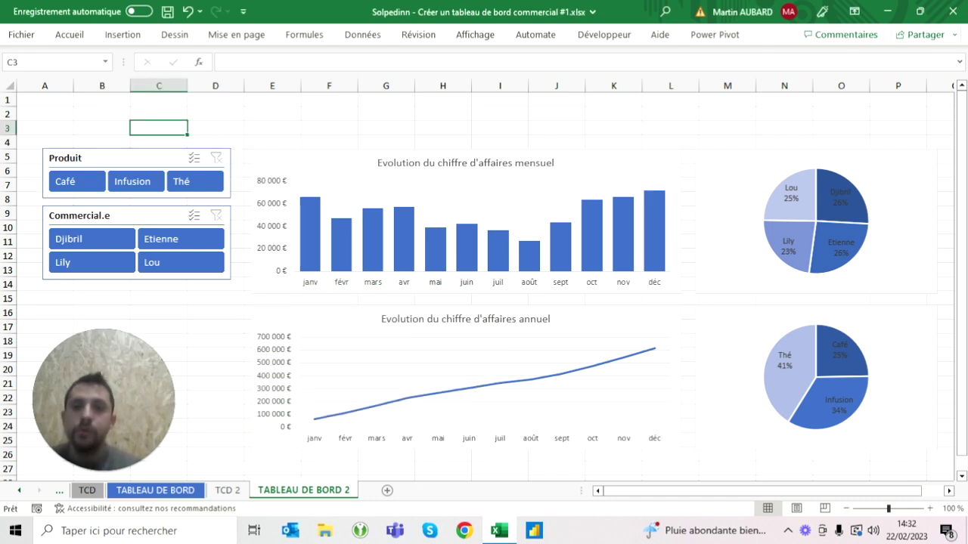
click(165, 181)
Move both slicers slightly left and widen them to 7.8 cm
ctrl+click(113, 215)
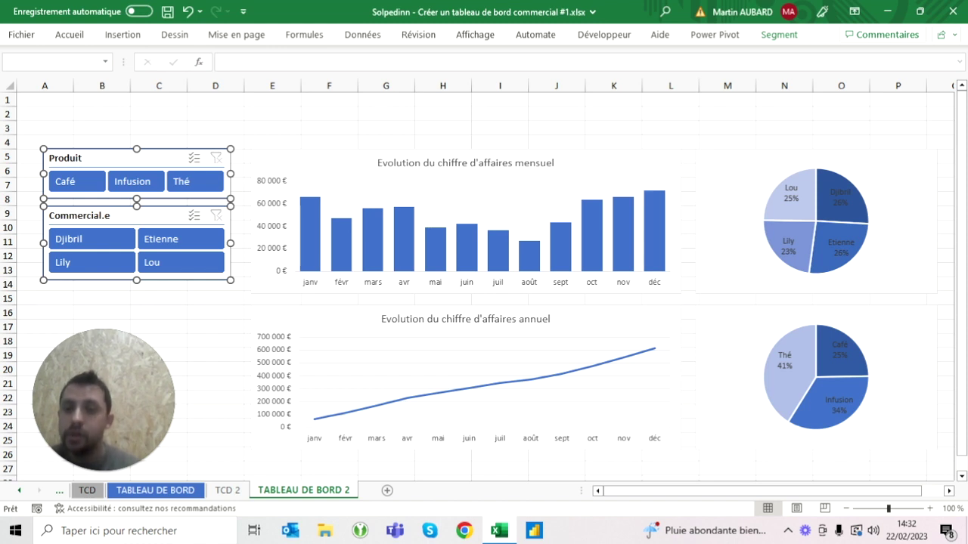
drag(113, 219, 101, 219)
click(779, 35)
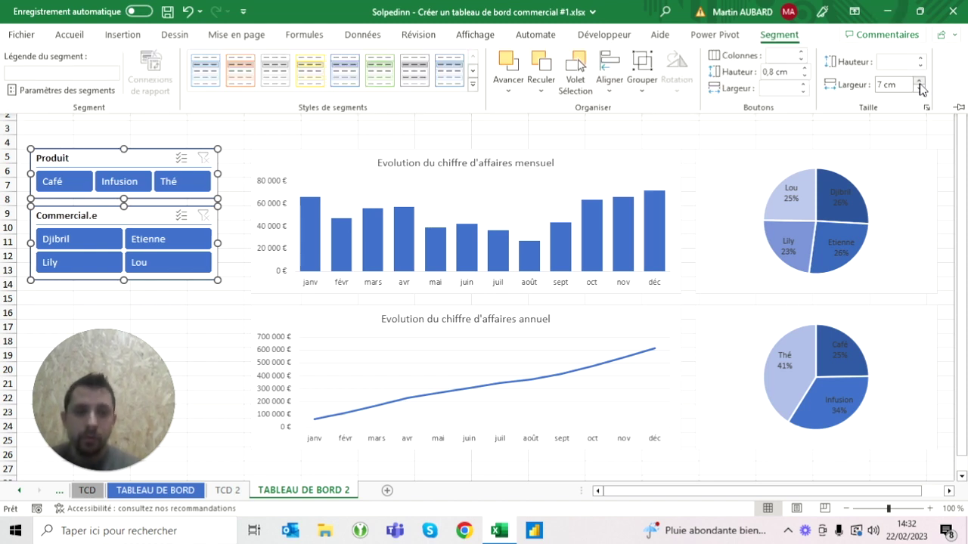
click(920, 82)
click(919, 81)
click(920, 82)
click(919, 81)
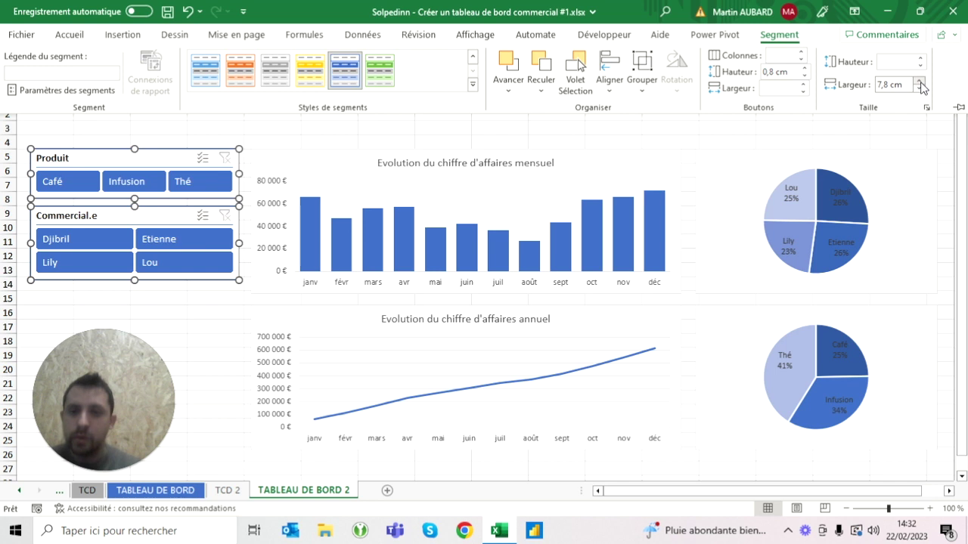
Reselect both slicers and fine-tune the Produit slicer's alignment
click(159, 128)
click(113, 158)
ctrl+click(113, 216)
click(273, 114)
click(113, 158)
ctrl+click(113, 215)
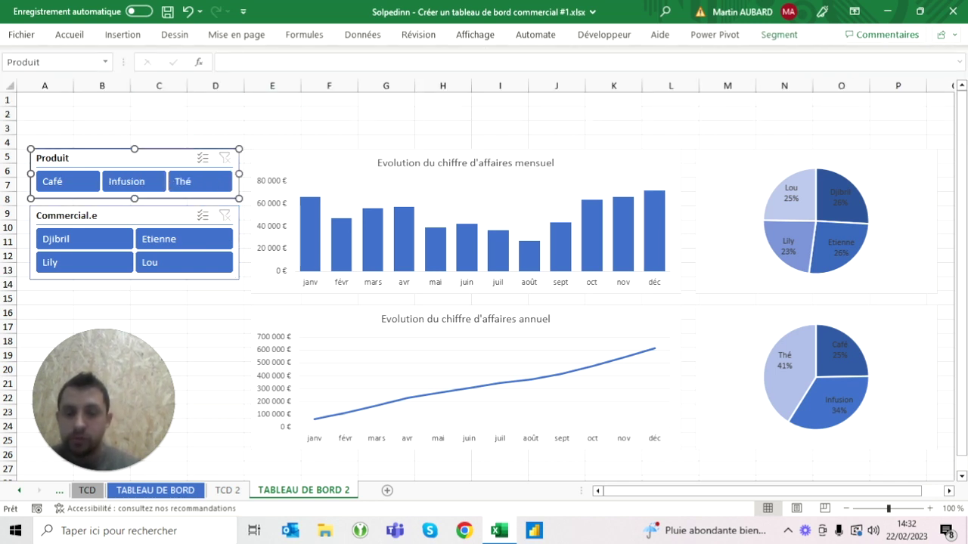
click(273, 113)
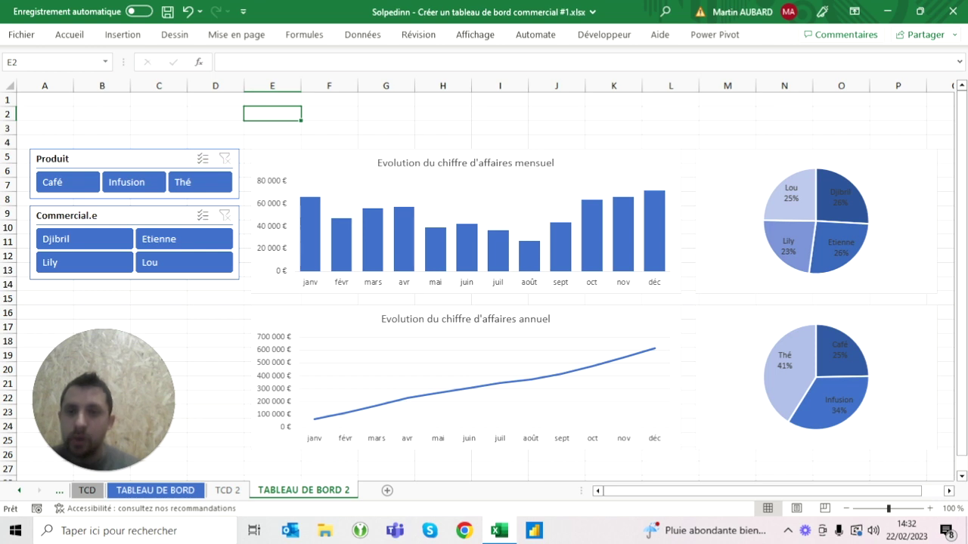
Turn off Quadrillage on TABLEAU DE BORD 2 and view the TABLEAU DE BORD sheet
click(499, 128)
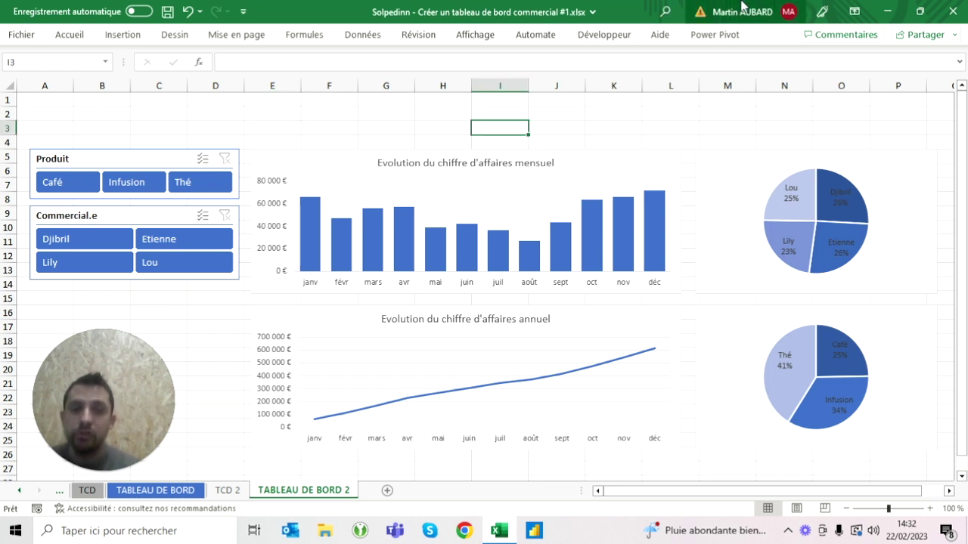
click(486, 40)
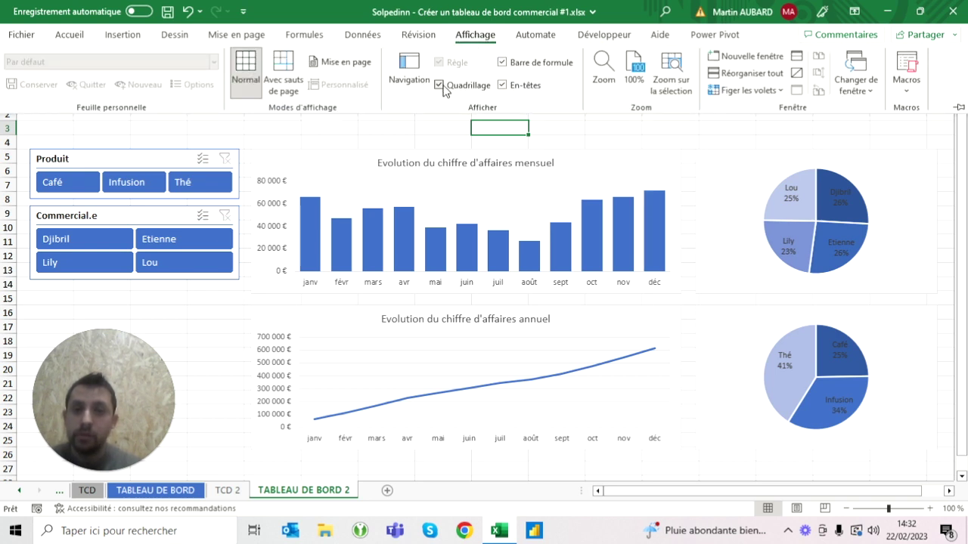
key(Escape)
click(272, 114)
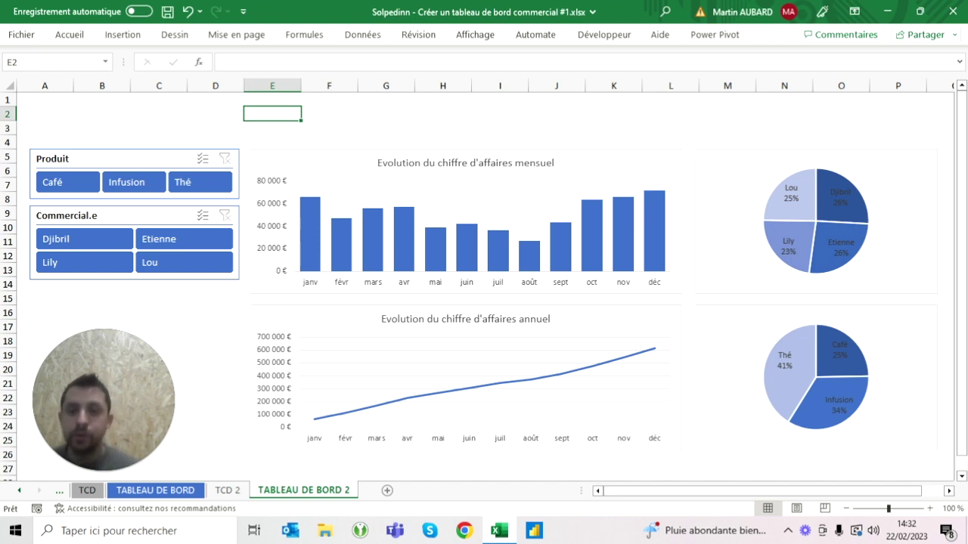
click(182, 490)
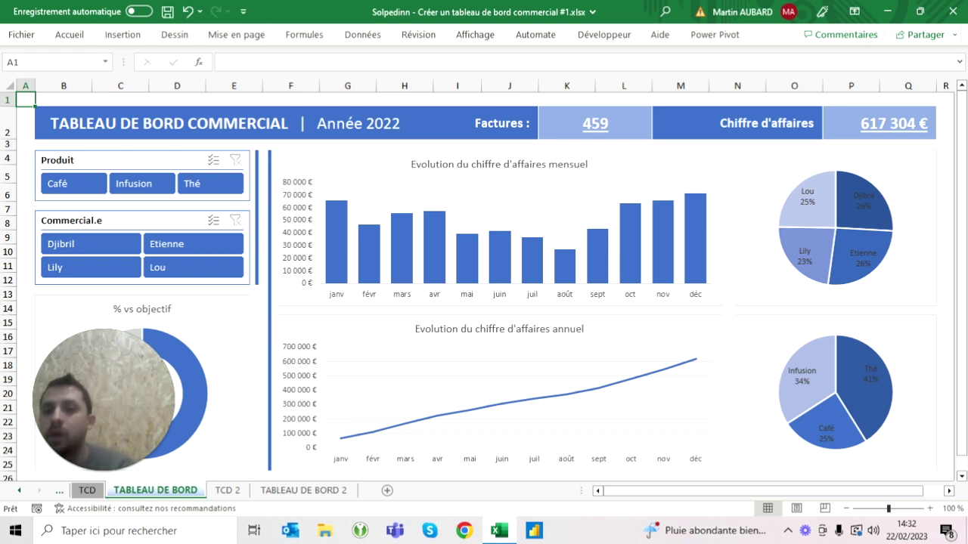
click(257, 219)
click(177, 99)
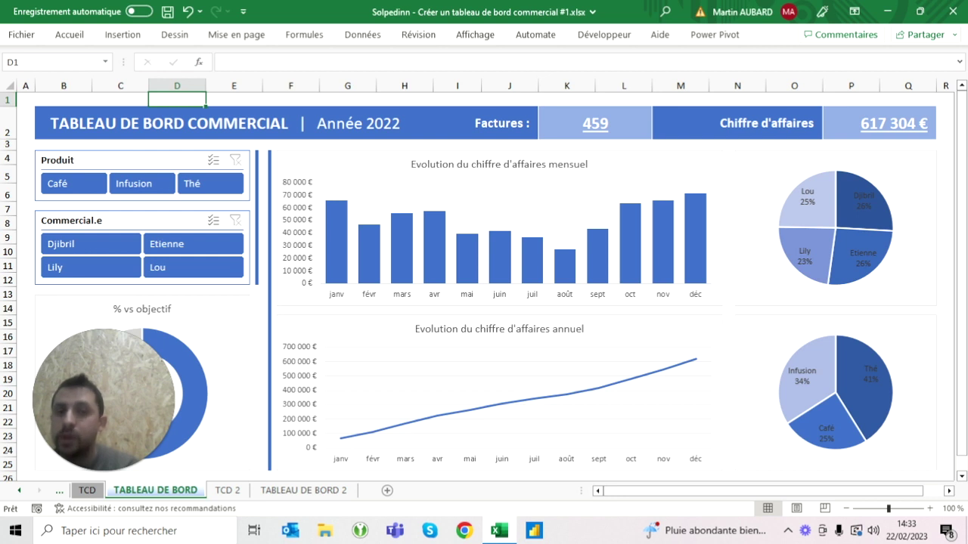
mouse_move(111, 406)
drag(110, 409, 406, 467)
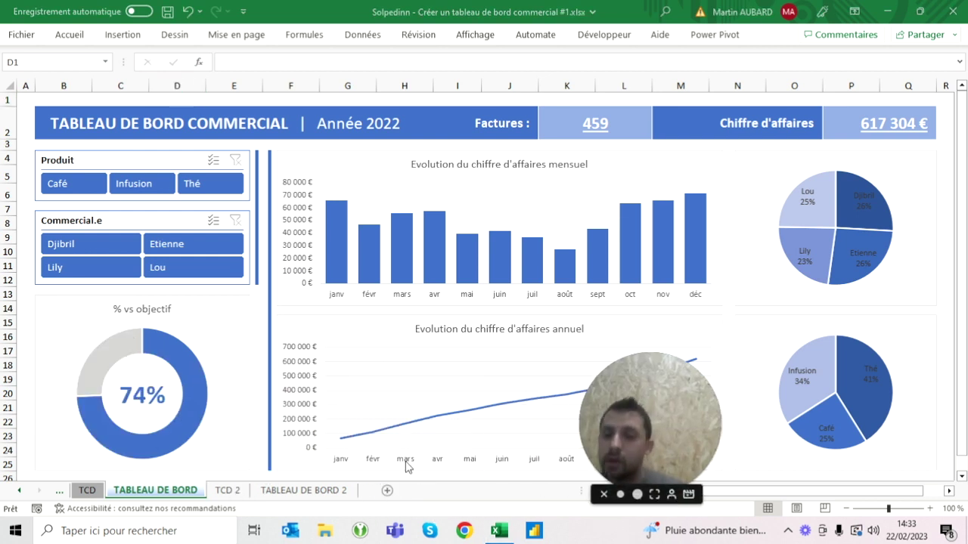
click(26, 266)
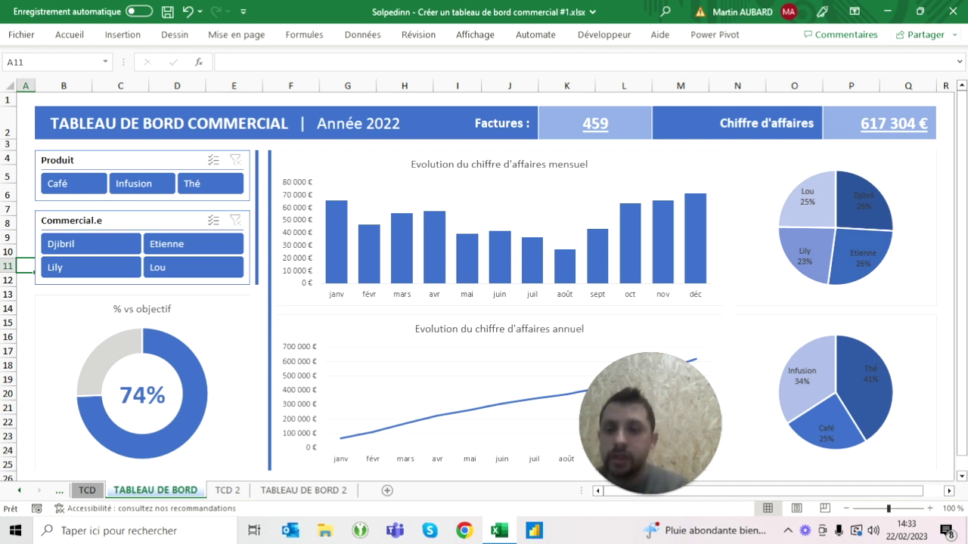
click(53, 325)
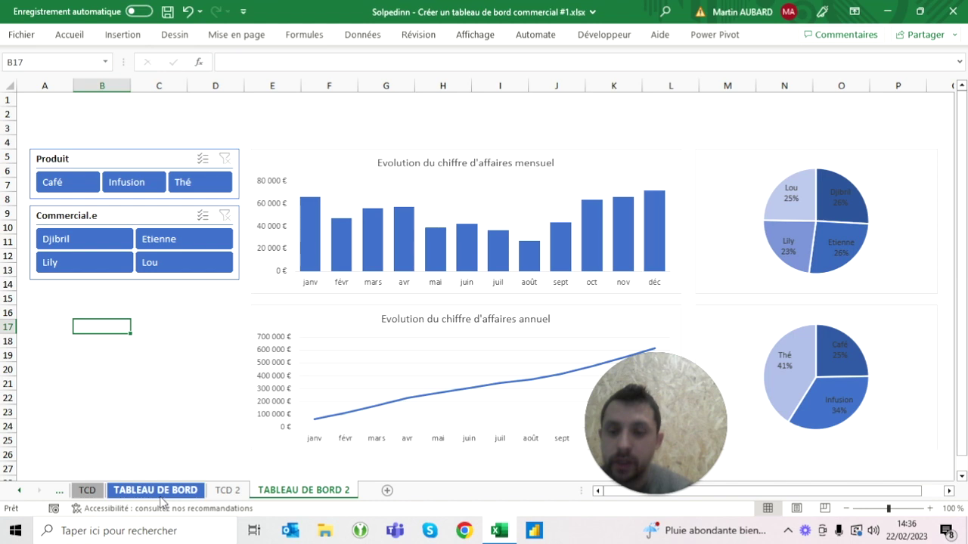
click(159, 490)
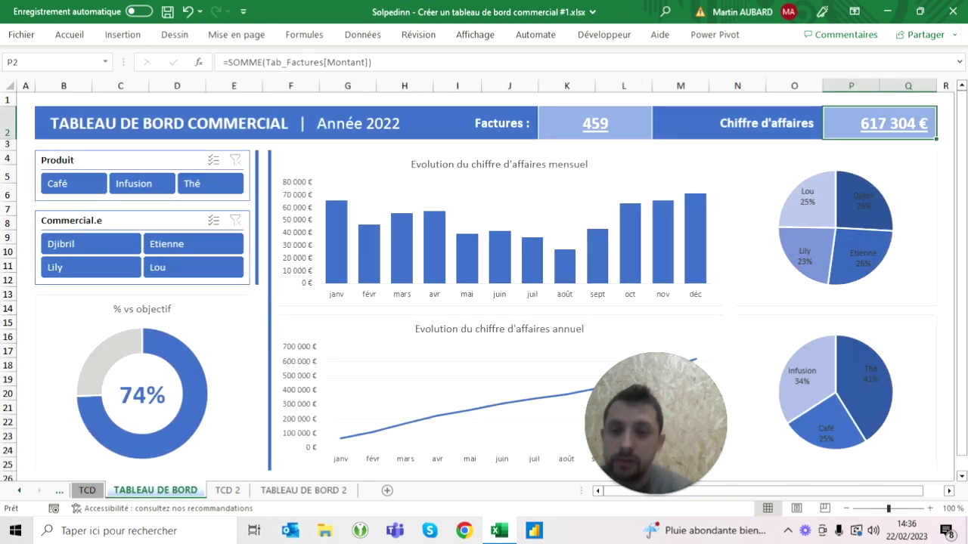
click(175, 246)
click(114, 247)
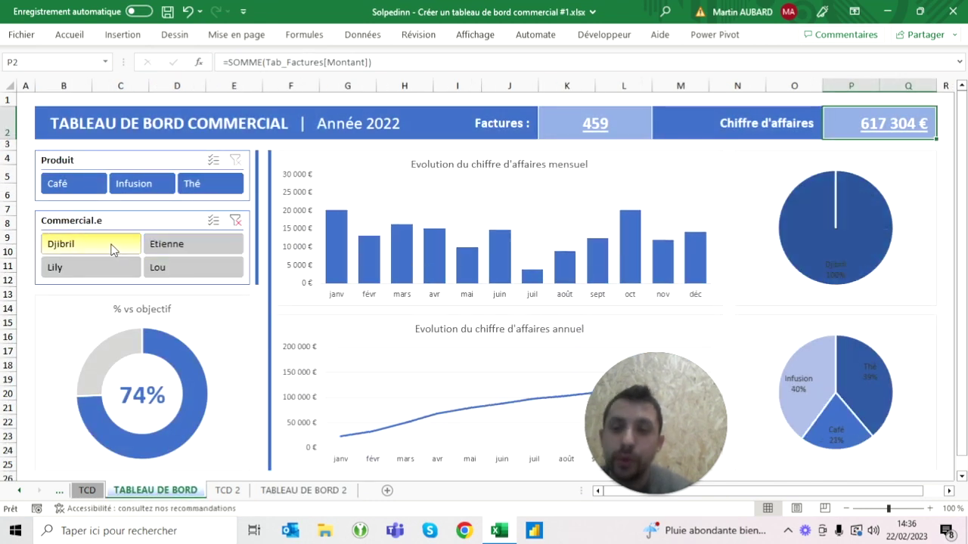
click(159, 184)
click(235, 161)
click(235, 220)
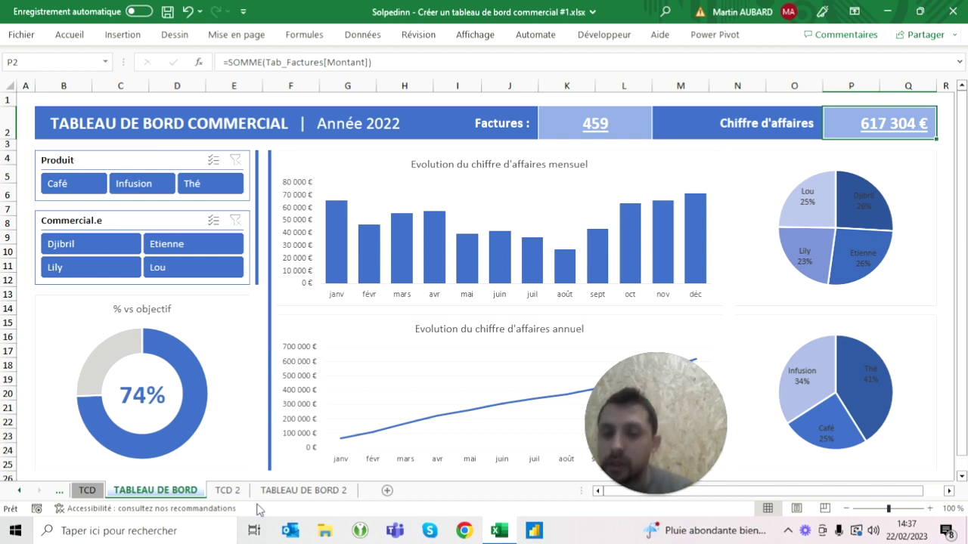
click(227, 492)
Delete the dashboard reference picture and enter a 'Résultat' label in N7
scroll(484, 227, left, 4)
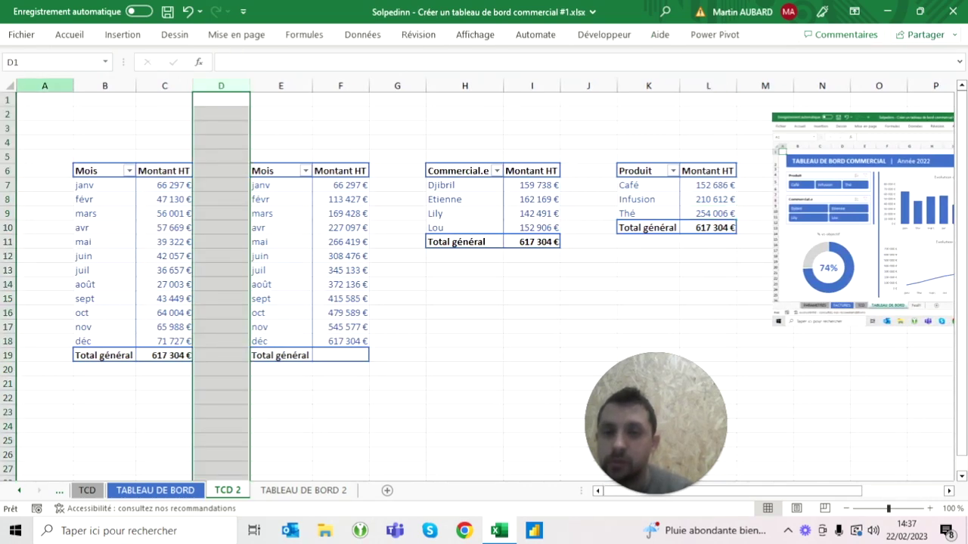
click(862, 219)
key(Delete)
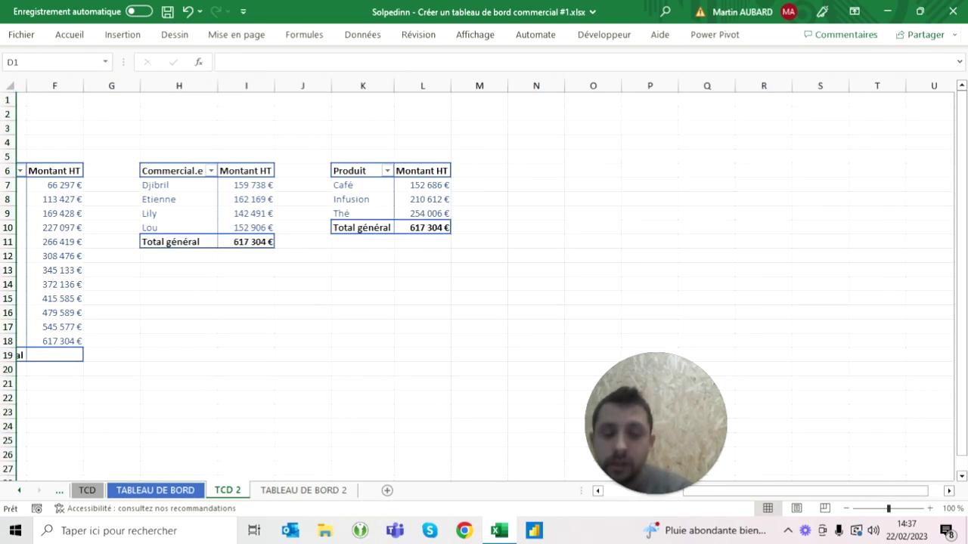
click(536, 171)
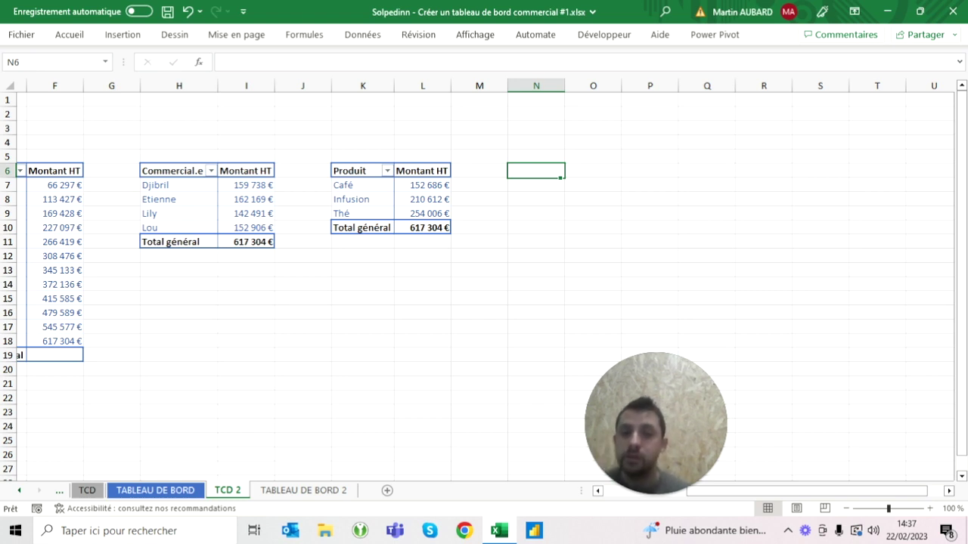
click(536, 185)
text(Résultat)
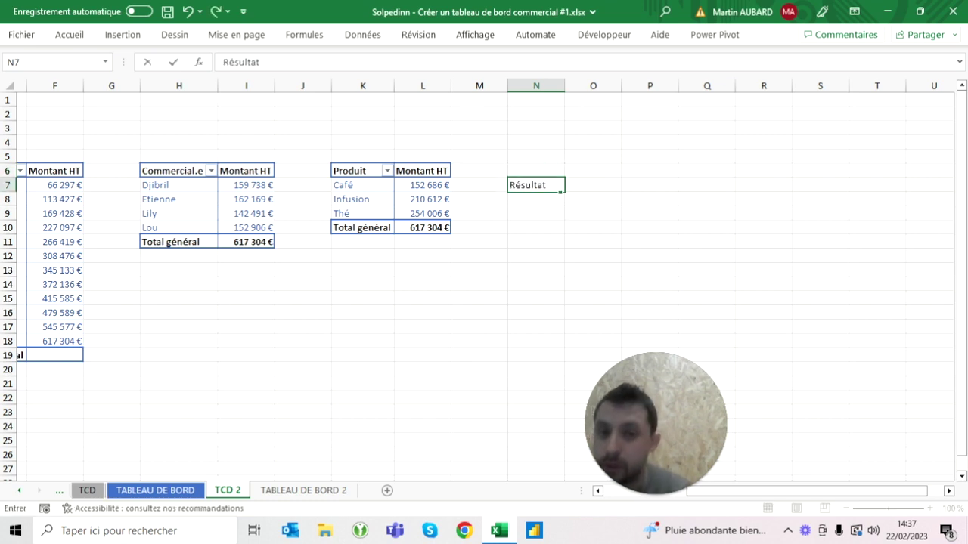
key(Tab)
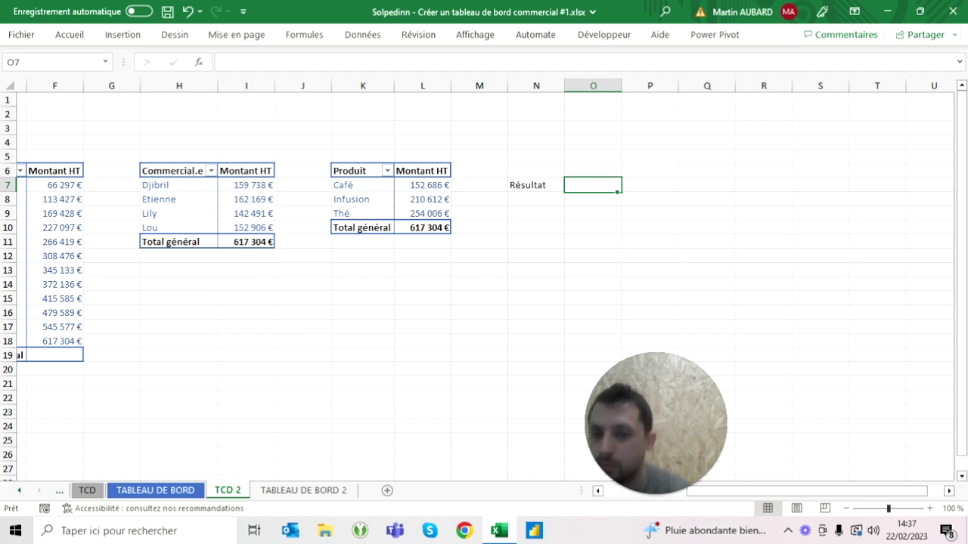
key(Return)
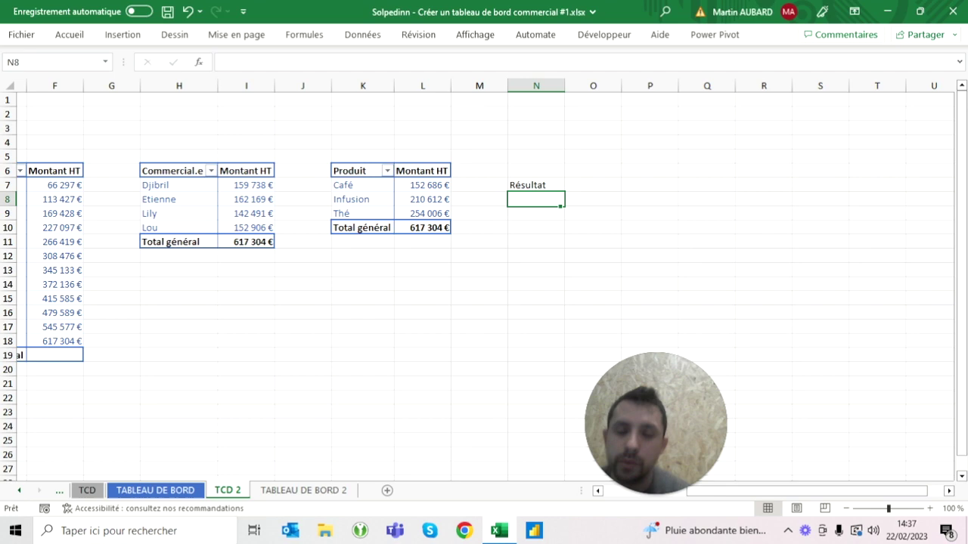
Widen column N and enter the labels 'Chiffre d'affaires' and 'Restant'
click(85, 492)
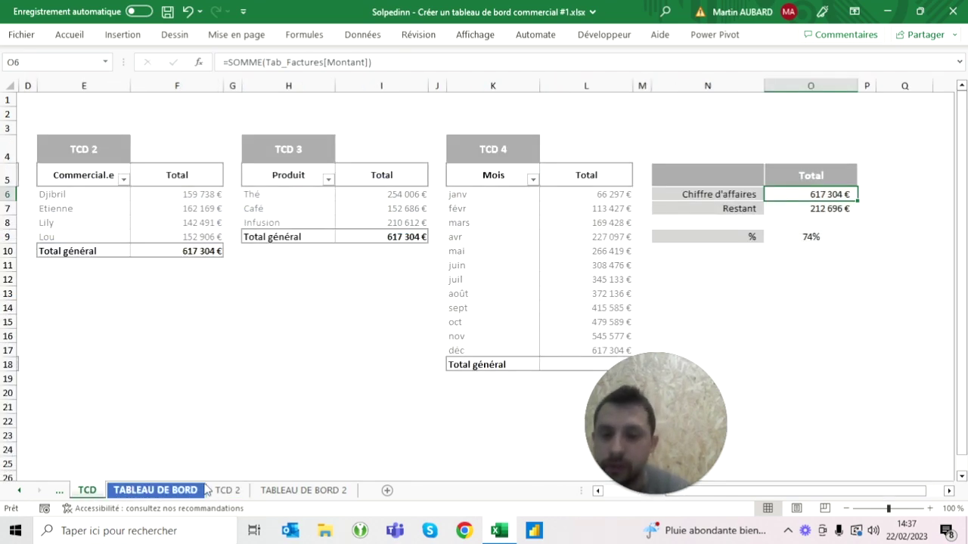
click(235, 492)
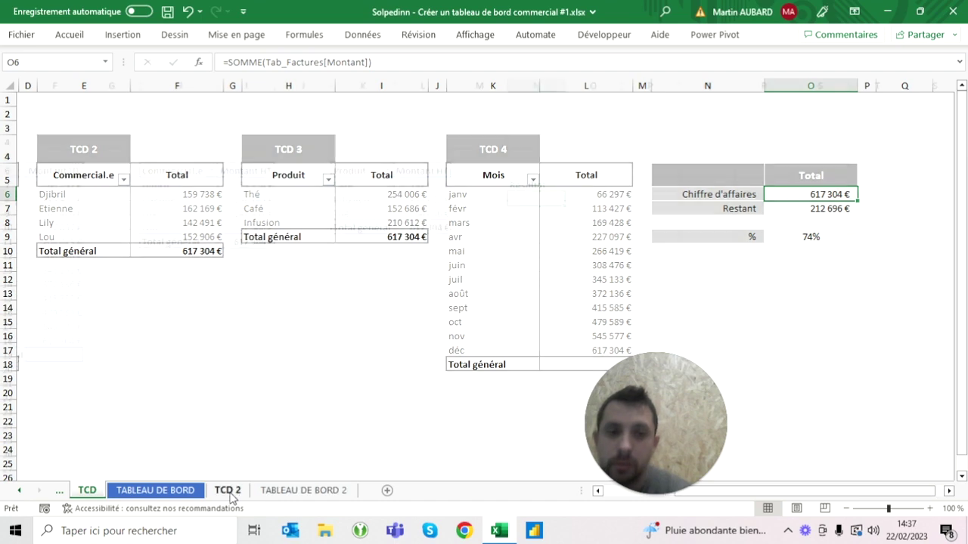
click(536, 184)
drag(564, 85, 635, 85)
text(Chiffre d'aff)
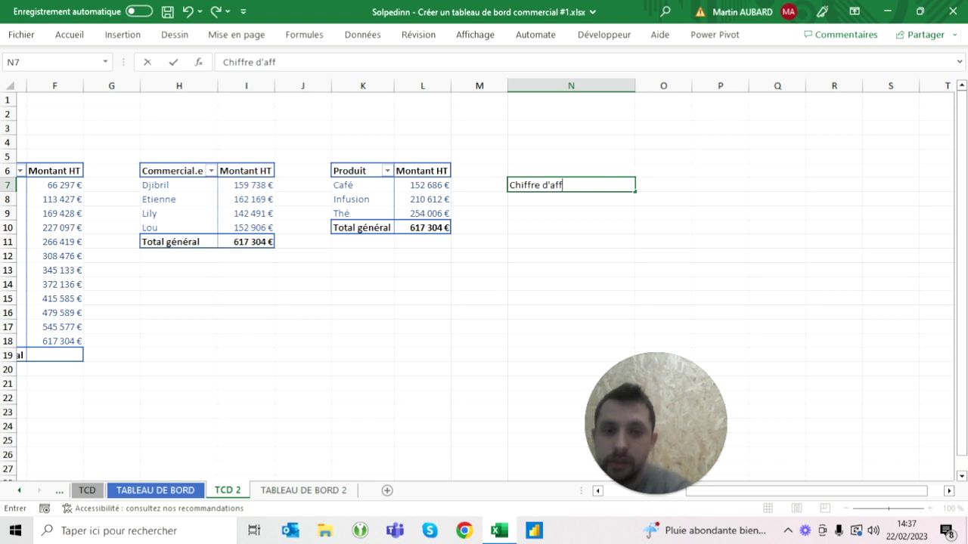
text(aires)
key(Return)
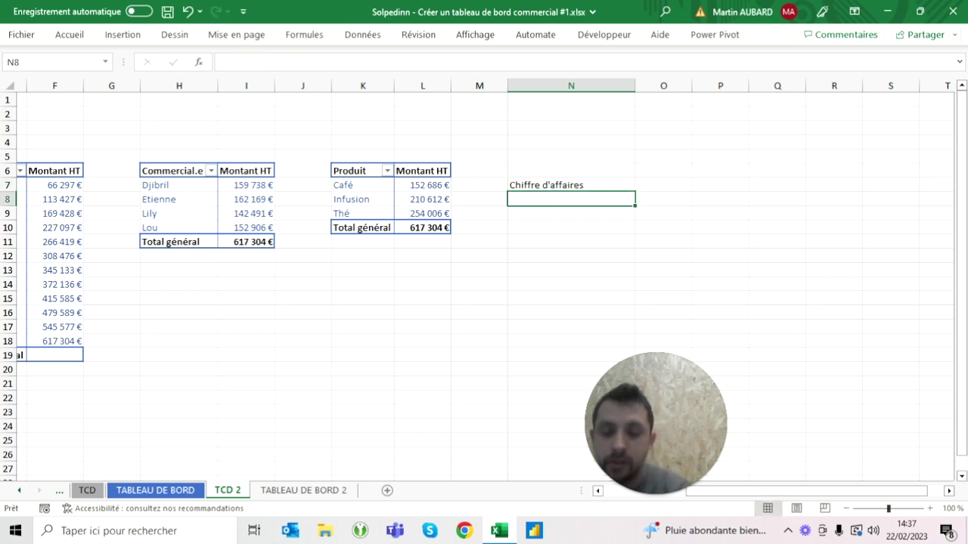
text(Restant)
Fill the two value cells O7:O8 light blue
drag(663, 185, 663, 199)
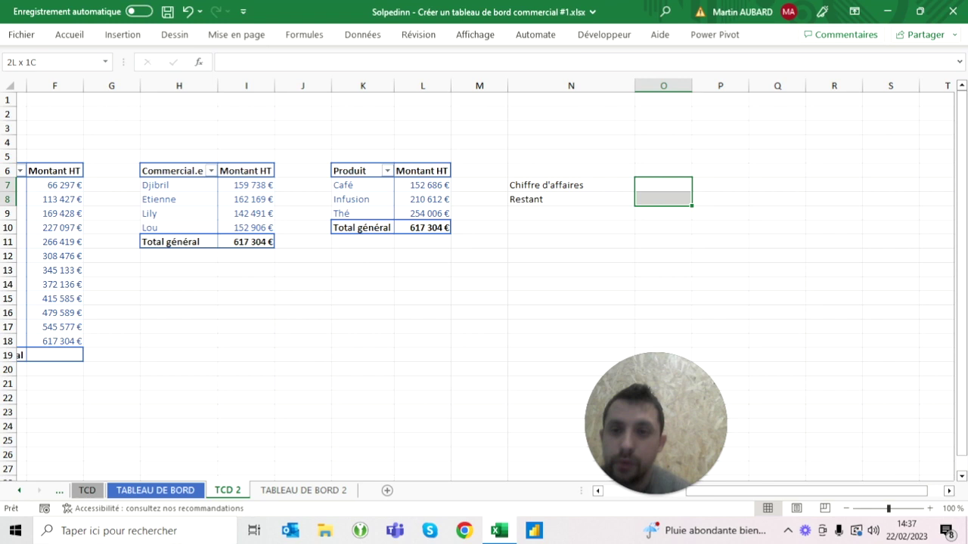
click(79, 35)
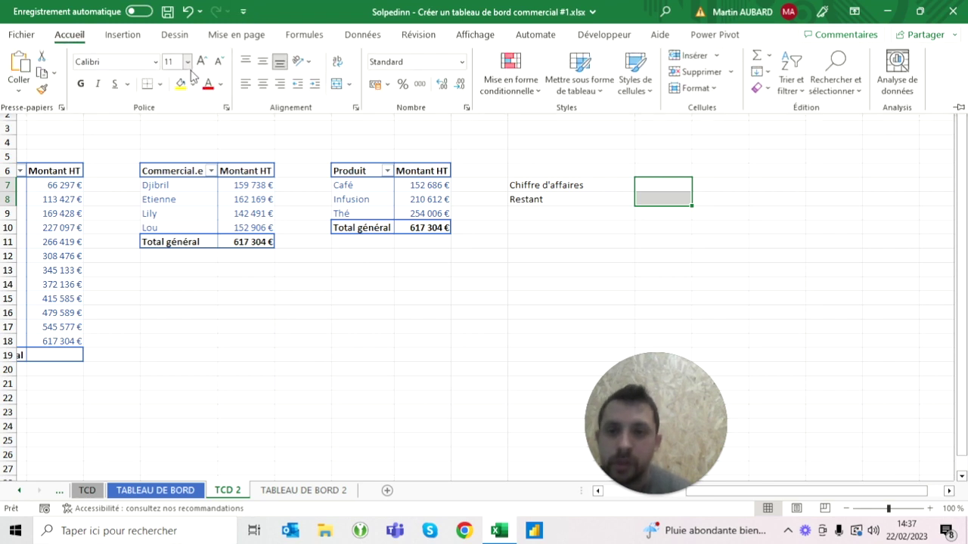
click(193, 83)
click(276, 139)
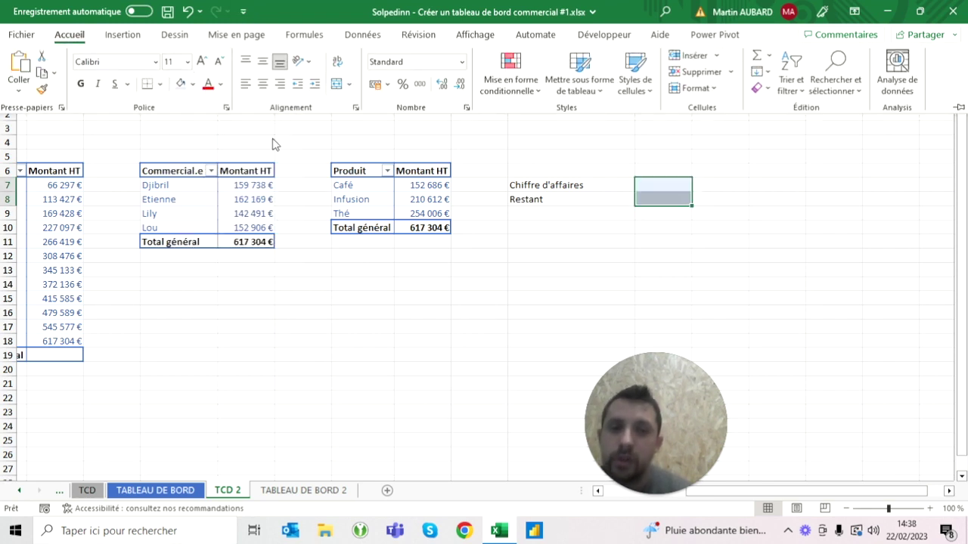
click(570, 185)
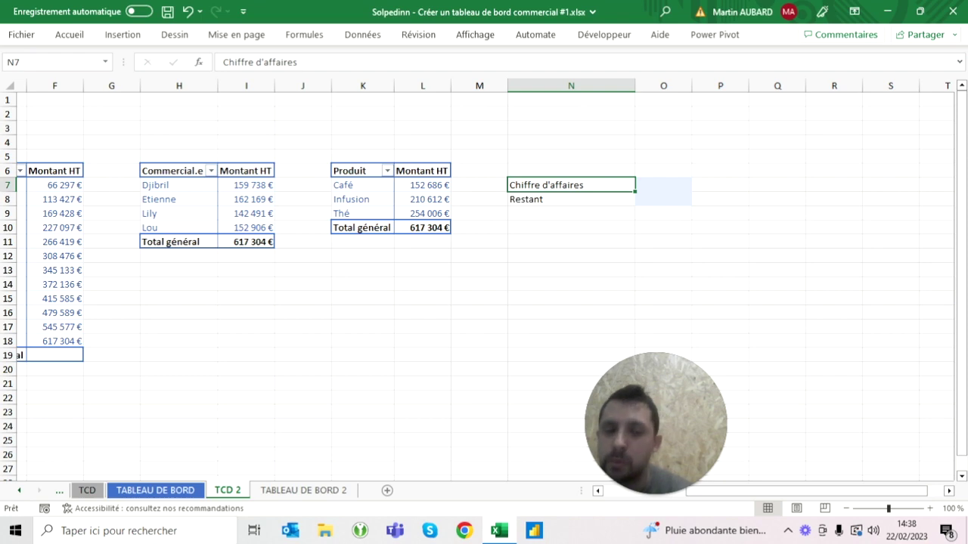
Check the TCD and TABLEAU DE BORD sheets, then start a =somme( formula on TCD 2
key(Right)
click(96, 495)
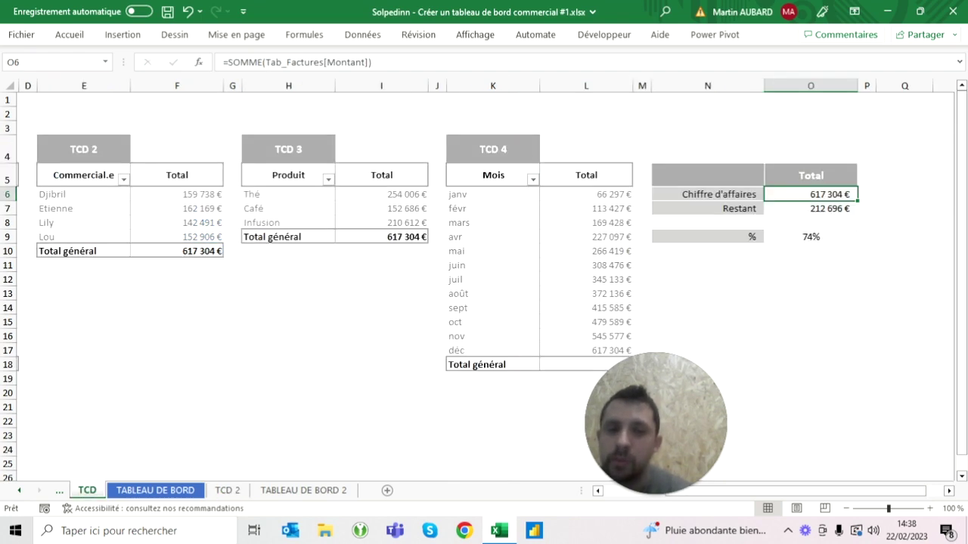
scroll(484, 272, left, 5)
scroll(484, 272, right, 5)
scroll(484, 272, right, 3)
scroll(484, 272, right, 3)
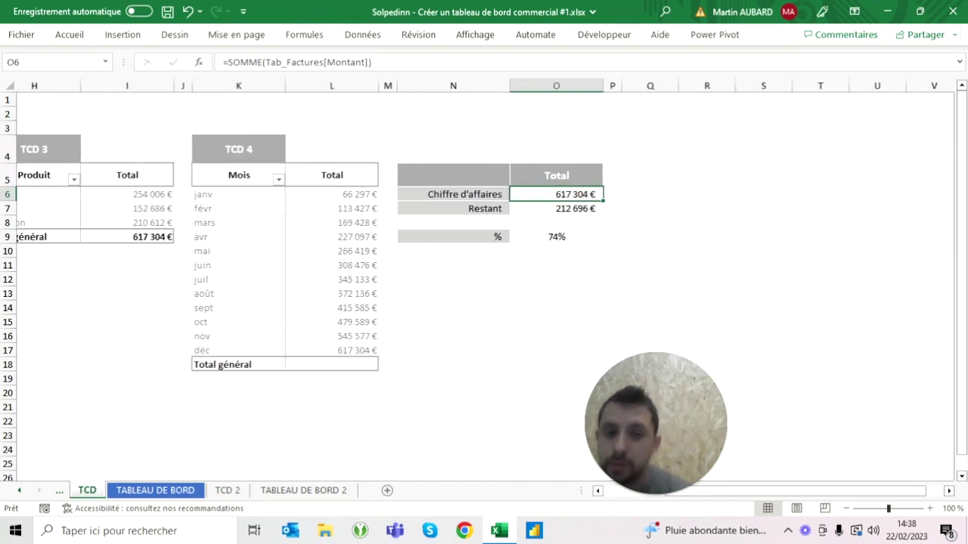
scroll(484, 272, left, 5)
key(ctrl+Page_Down)
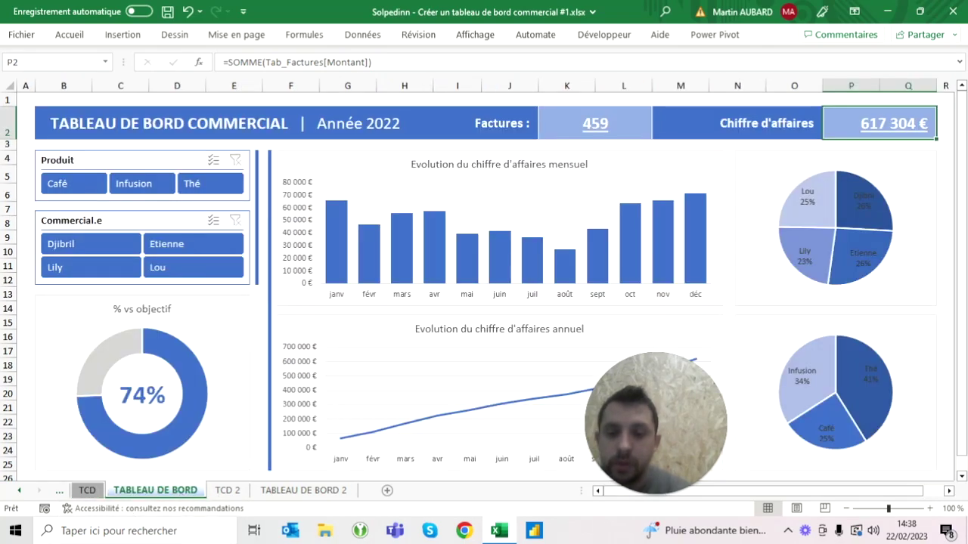
click(239, 492)
text(=somme()
Finish the revenue formula by summing the whole Montant column of the FACTURES sheet
click(18, 491)
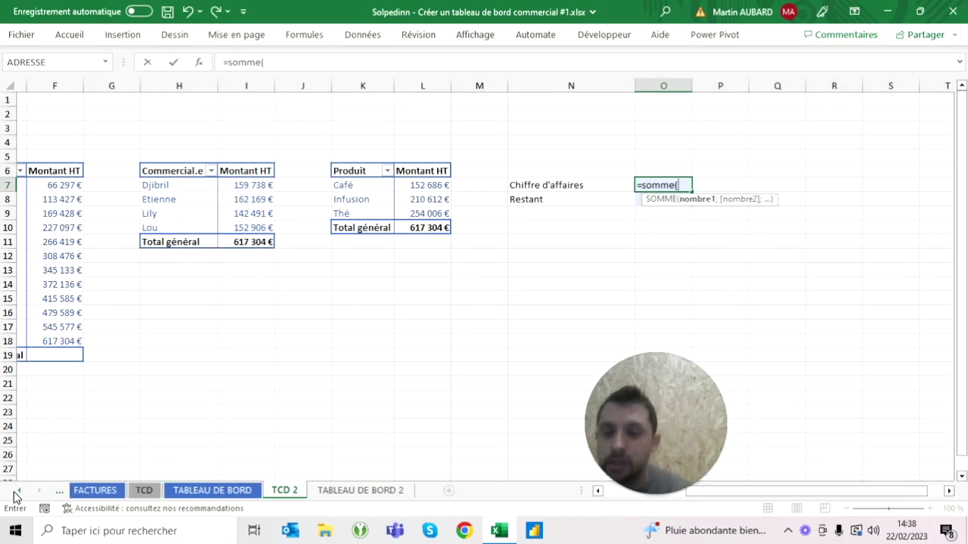
click(19, 491)
click(176, 491)
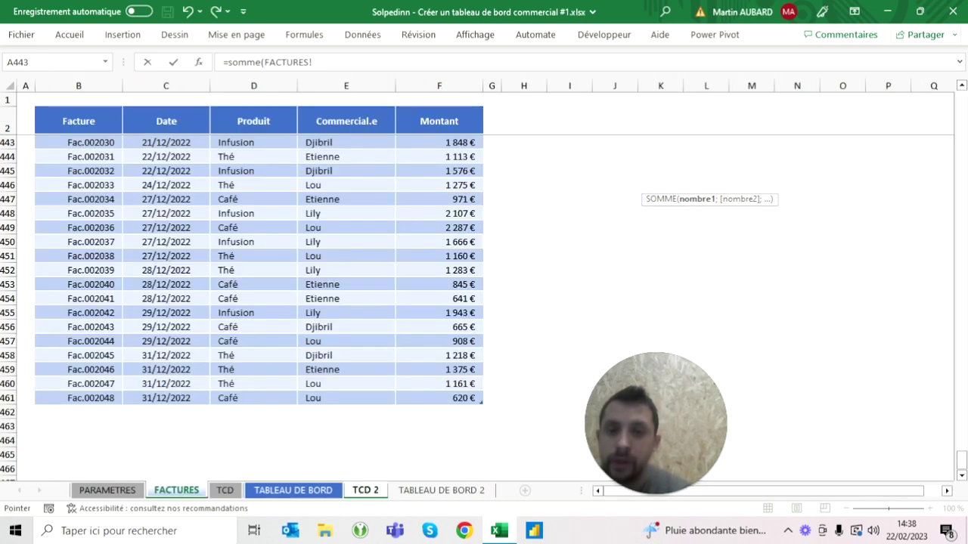
click(439, 121)
key(Down)
key(ctrl+shift+Down)
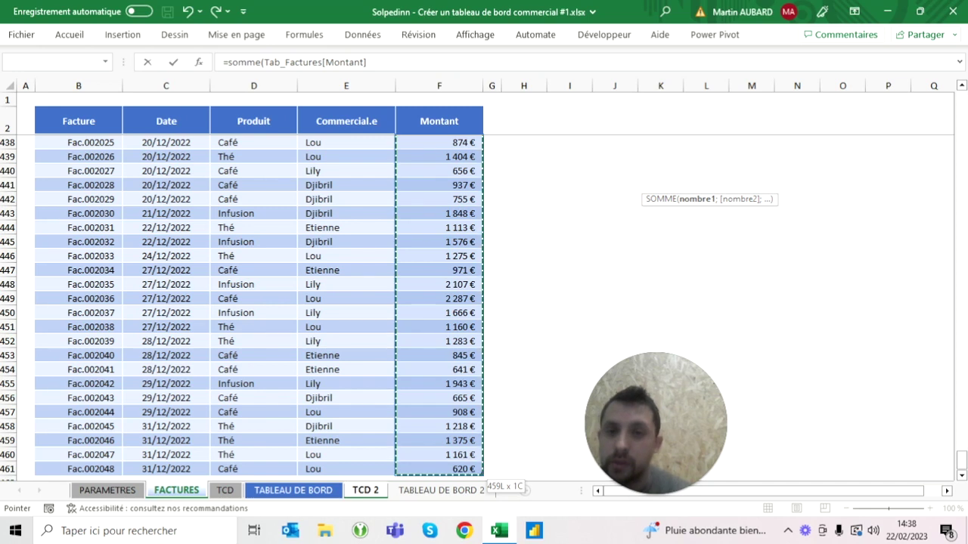
key(ctrl+shift+Up)
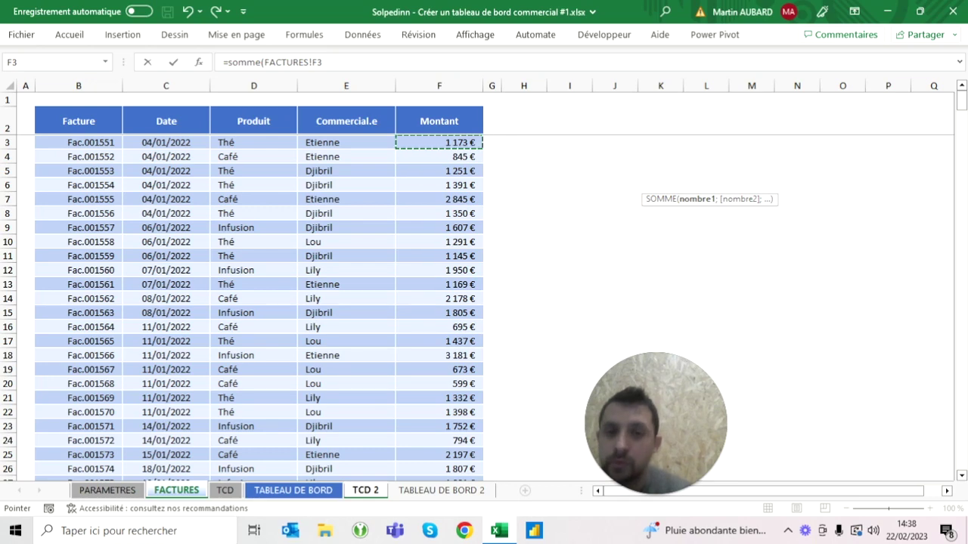
key(ctrl+shift+Down)
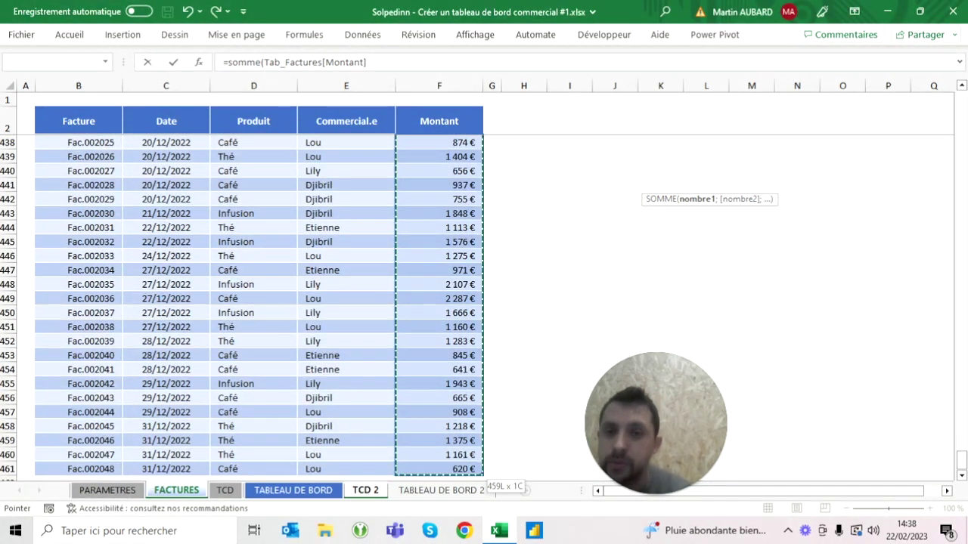
text())
key(Return)
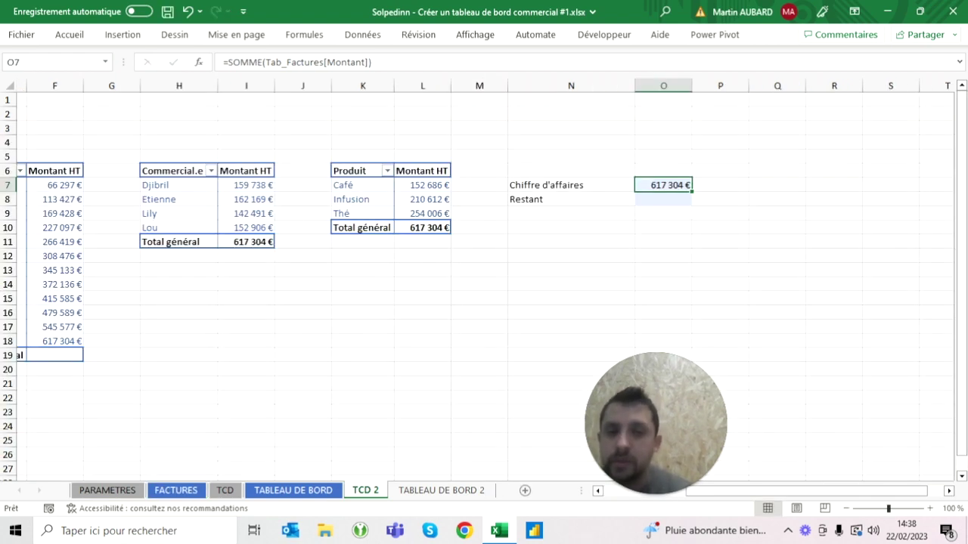
In O8, subtract revenue (O7) from the PARAMETRES total objective, then widen column O
click(663, 199)
text(=)
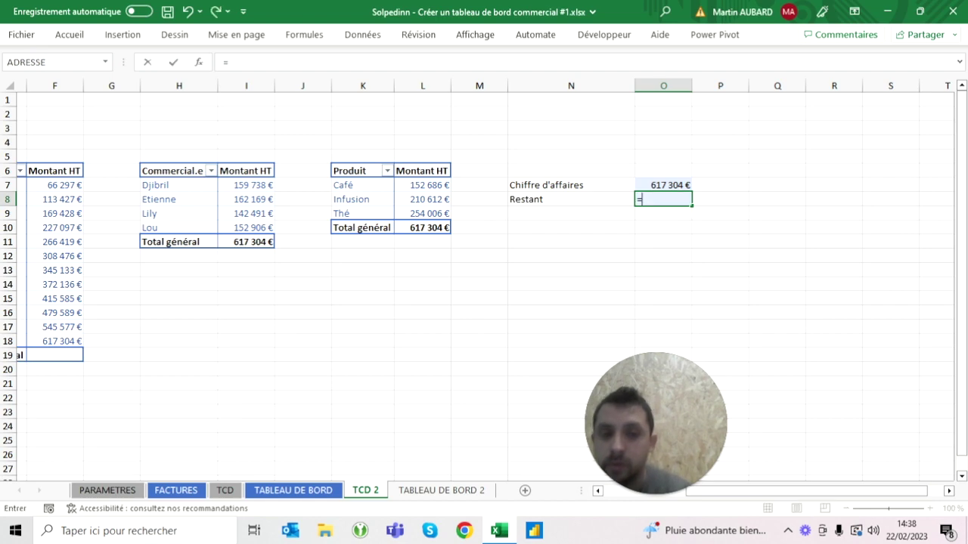
click(107, 490)
click(160, 228)
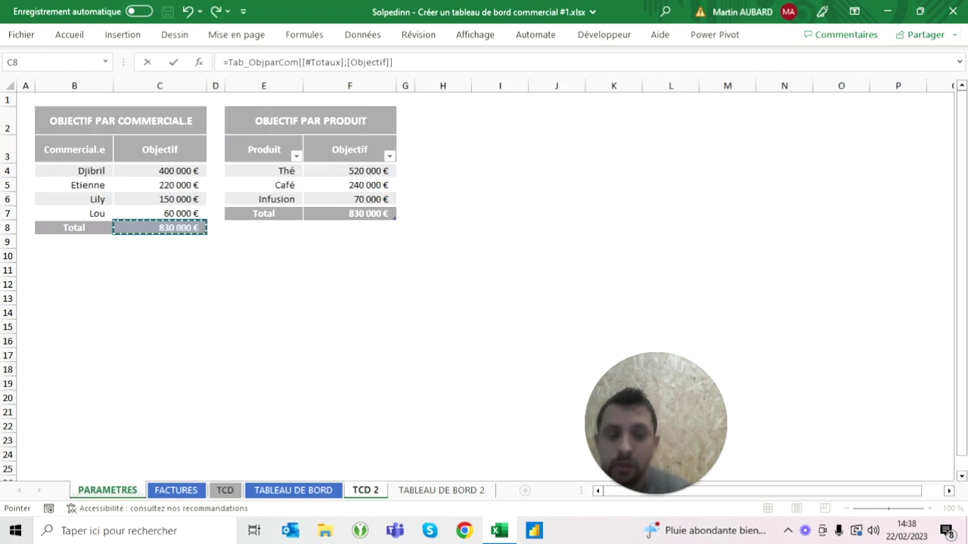
text(-)
click(371, 497)
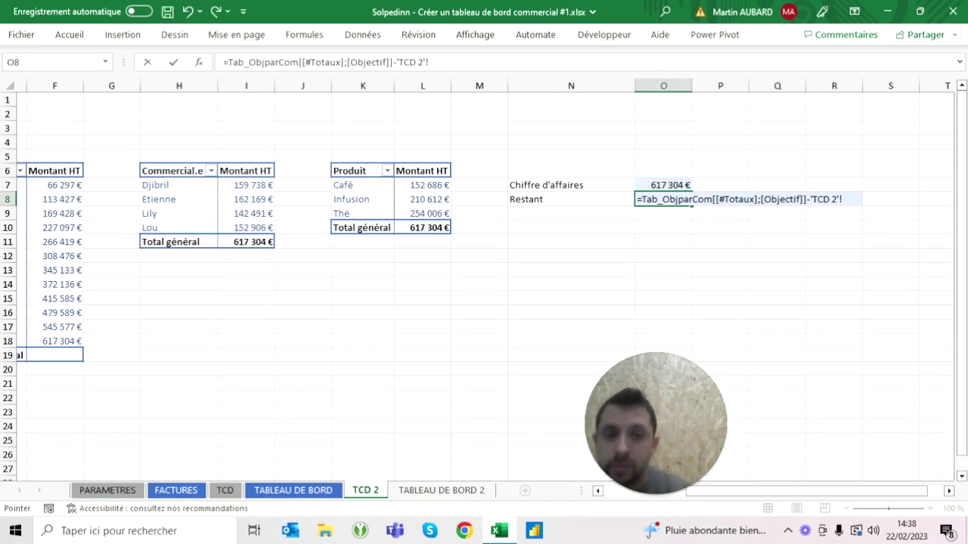
key(Up)
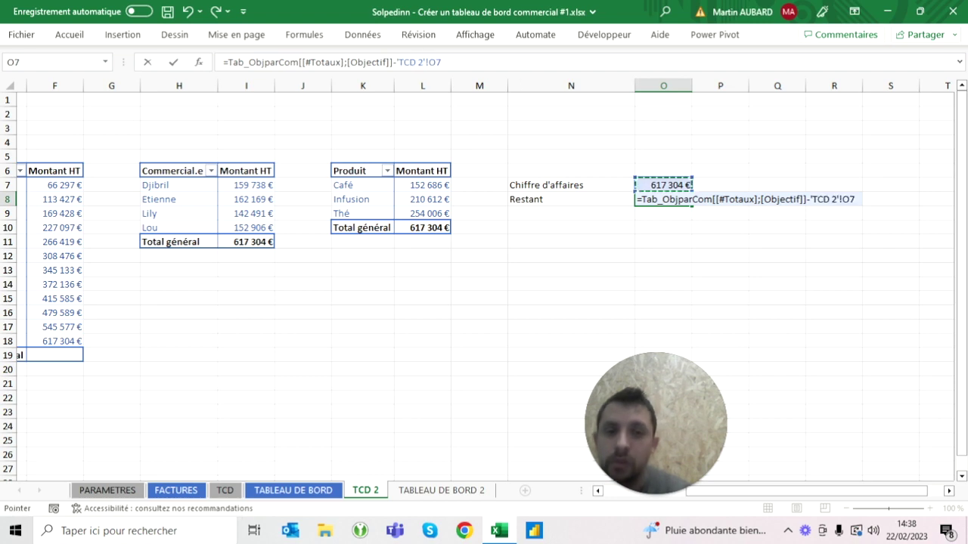
key(ctrl+Return)
click(108, 490)
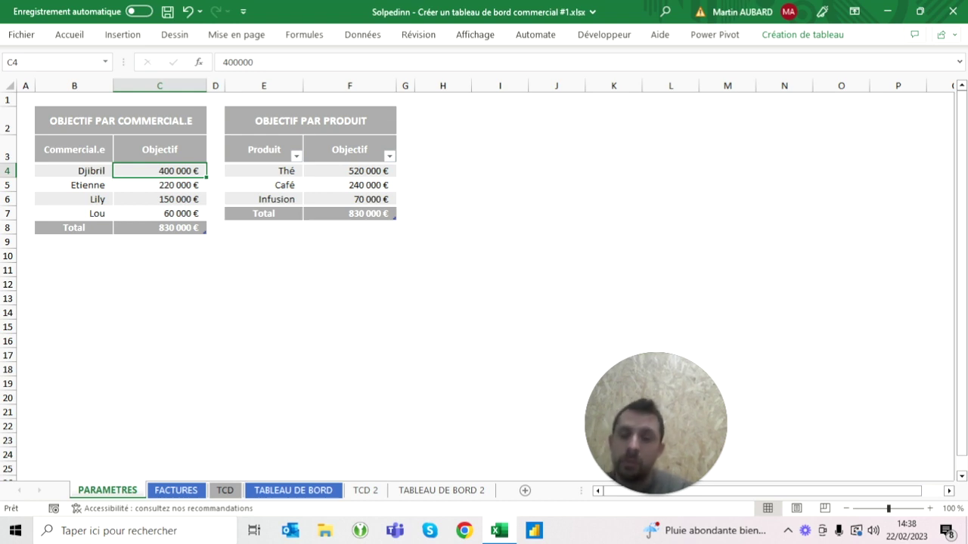
click(371, 491)
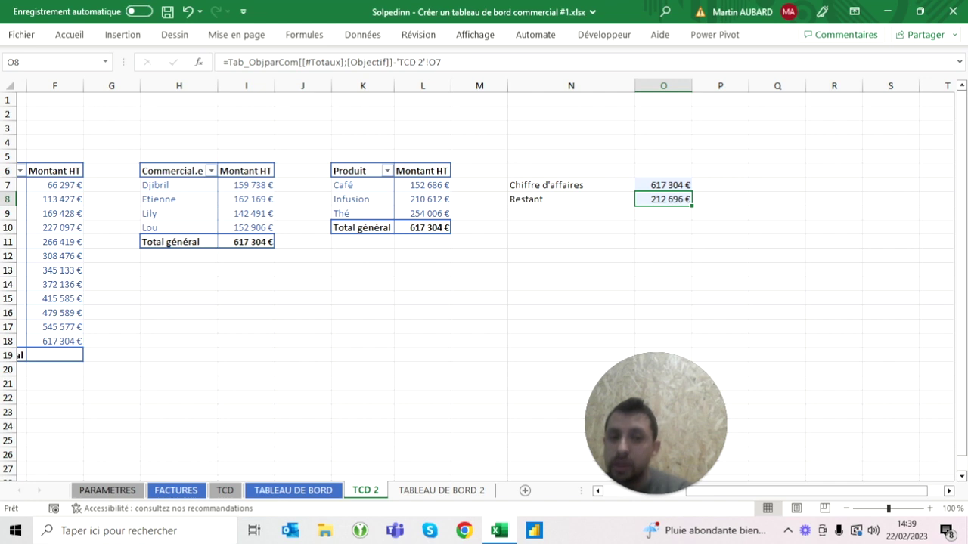
drag(691, 85, 720, 85)
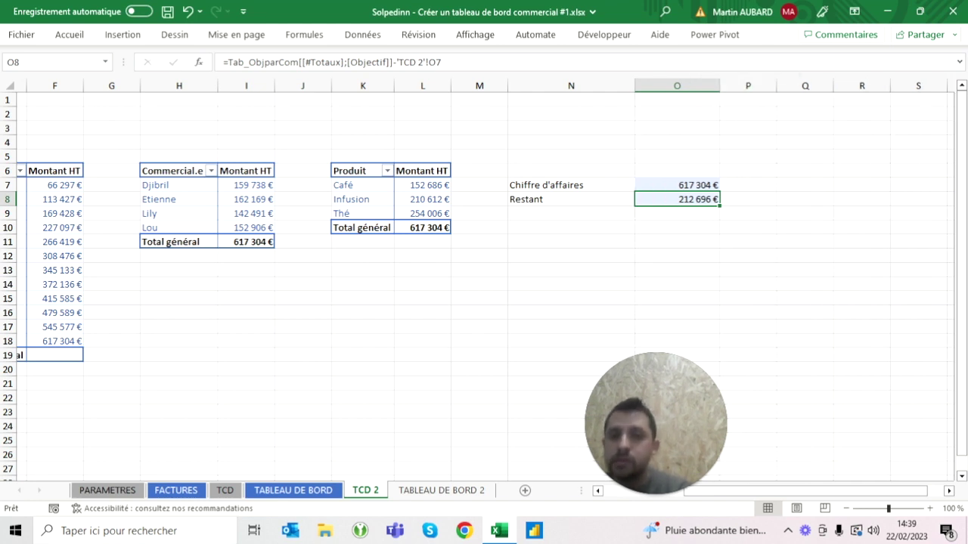
Test the Restant value by setting the first salesperson's objective to 0 on PARAMETRES
click(107, 491)
text(0)
key(Return)
click(225, 491)
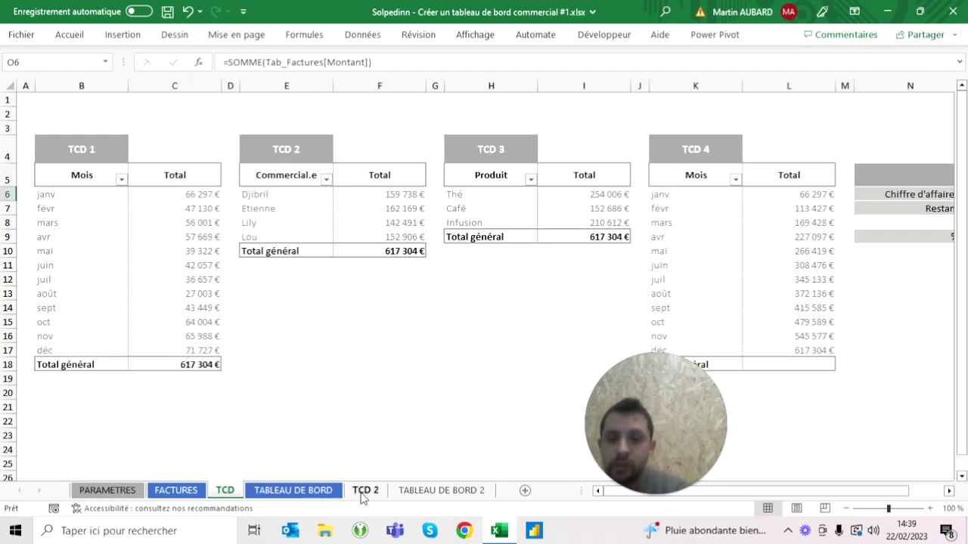
click(364, 492)
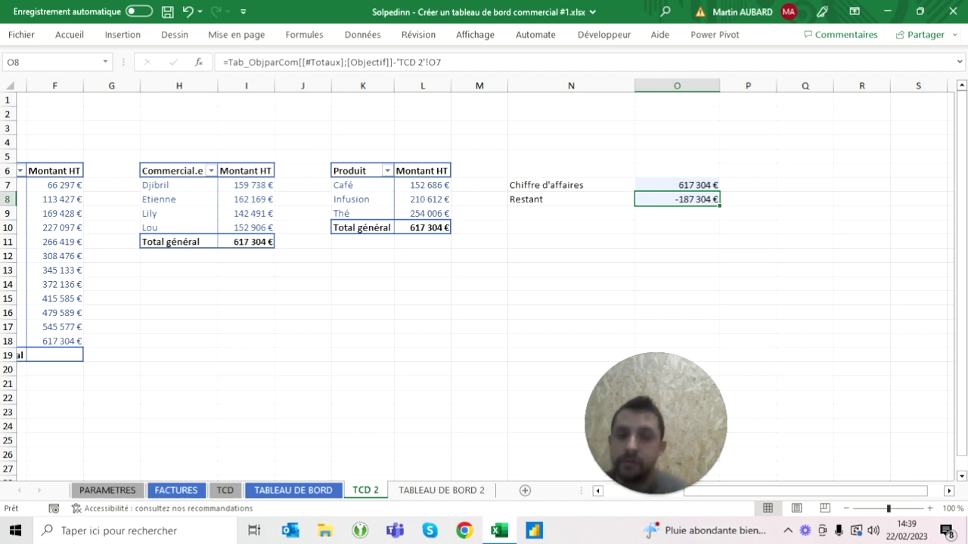
Wrap the Restant formula in MAX(0;…) so it never drops below zero
click(227, 62)
text(m)
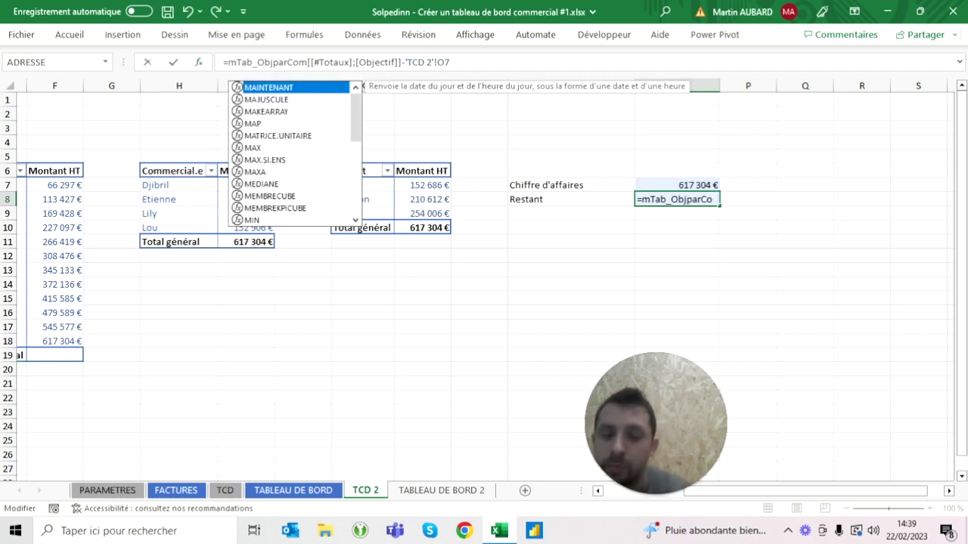
text(ax()
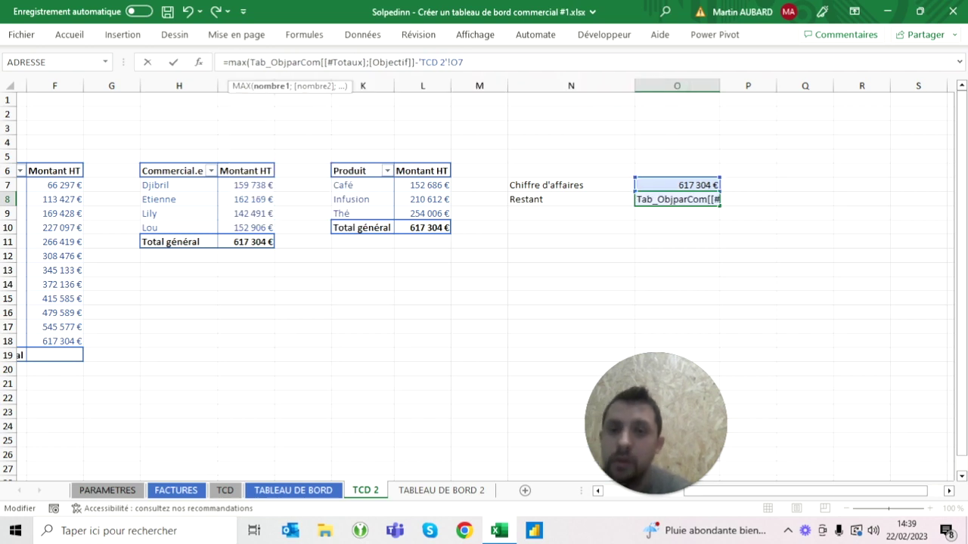
text(0;)
key(BackSpace)
text(;)
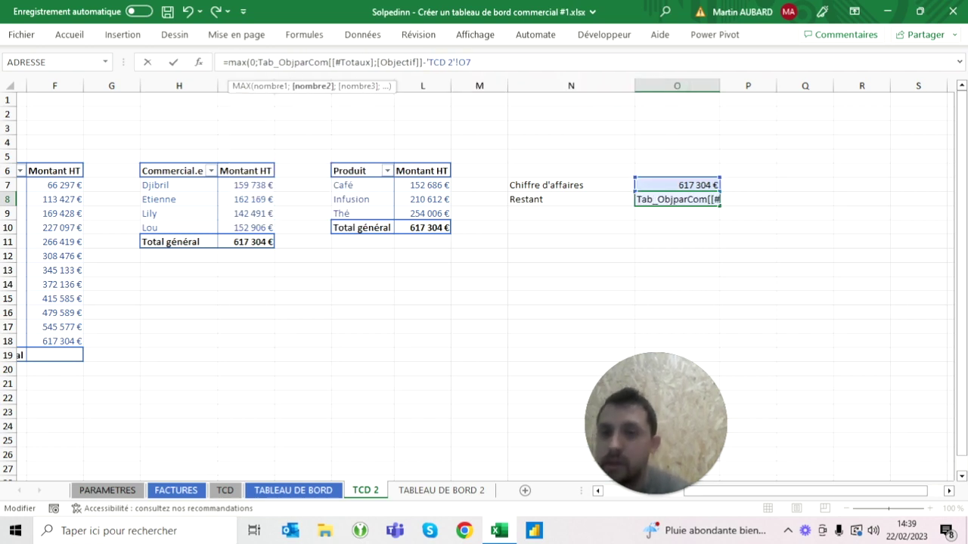
key(End)
key(ctrl+Return)
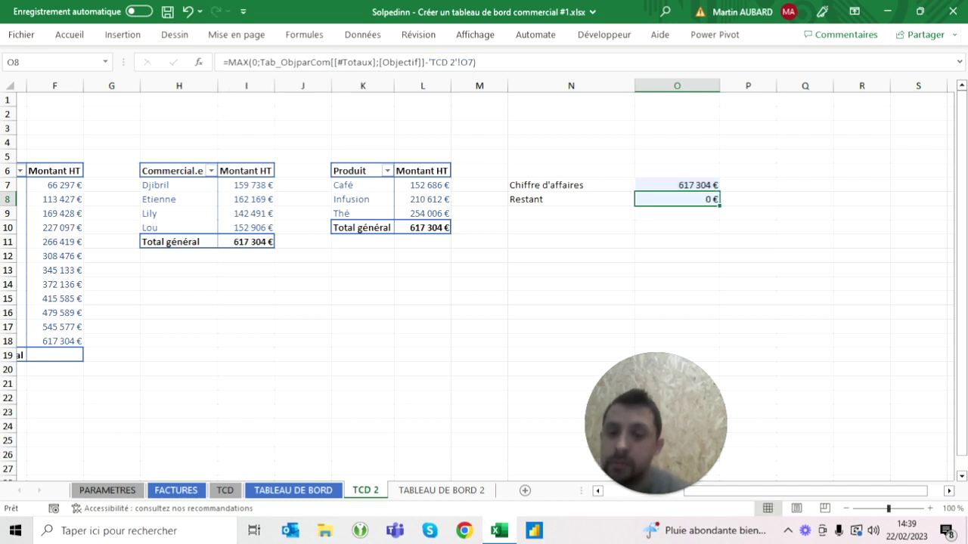
Restore the first salesperson's objective in PARAMETRES cell C4 to 400 000 €
click(128, 494)
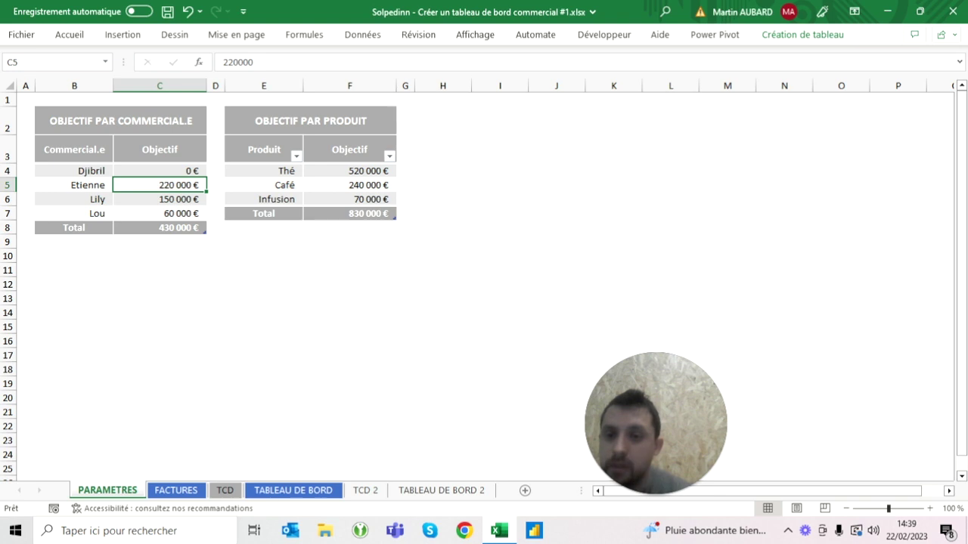
click(159, 170)
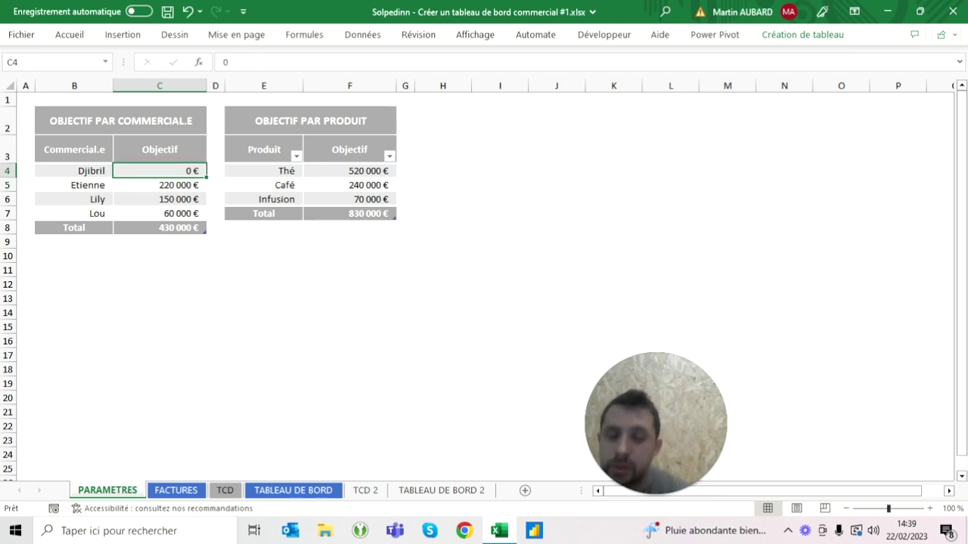
text(400000)
key(ctrl+Return)
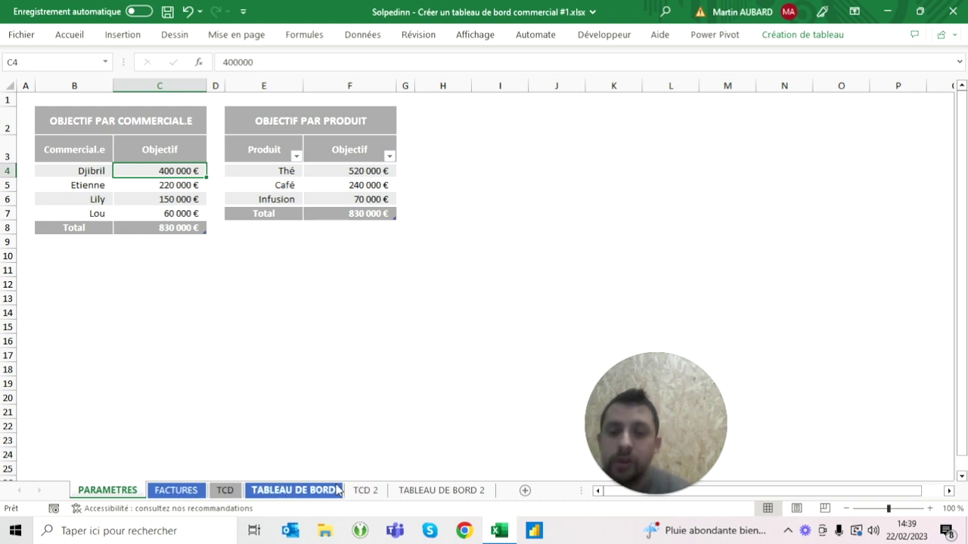
click(373, 490)
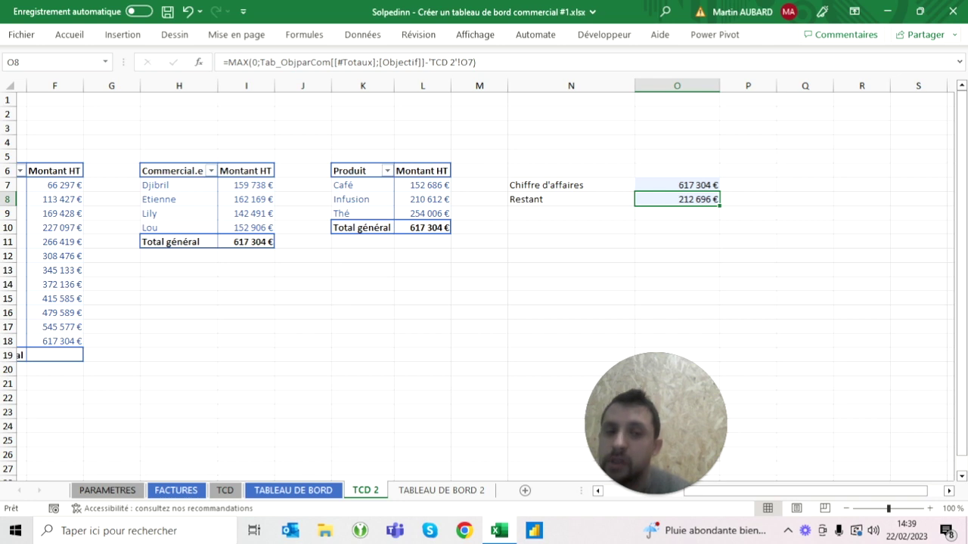
Enter the label '% validé' in N10
click(571, 227)
text(%)
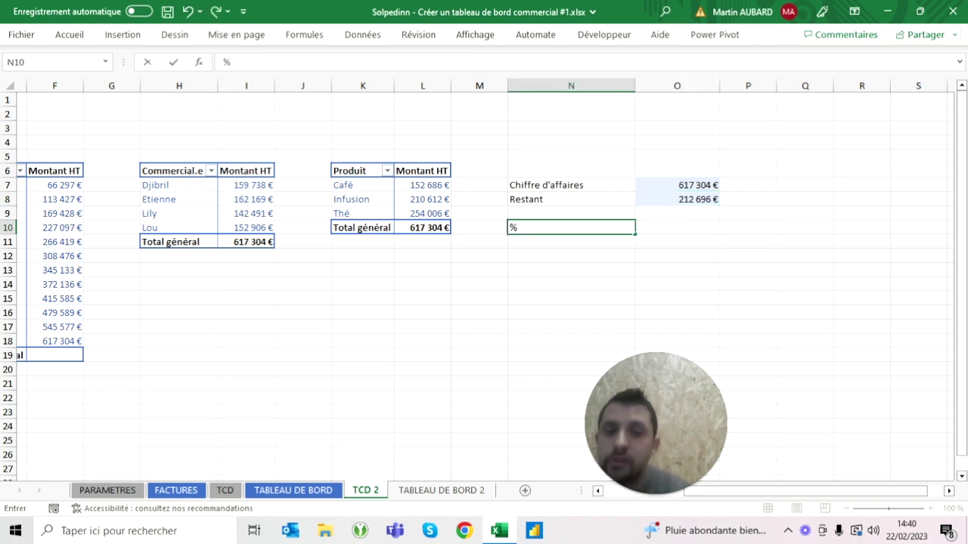
text( resta)
key(BackSpace)
key(BackSpace)
key(BackSpace)
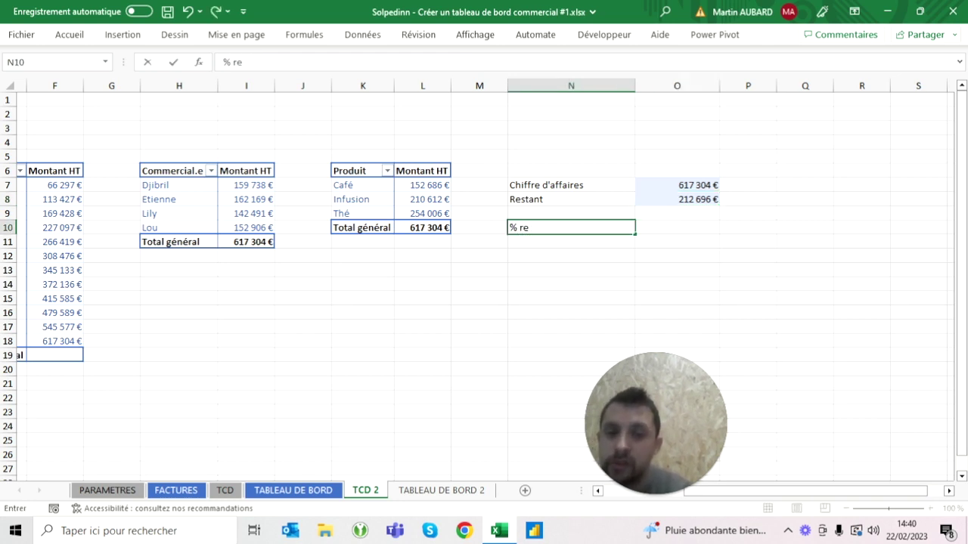
key(BackSpace)
key(BackSpace)
text(validé)
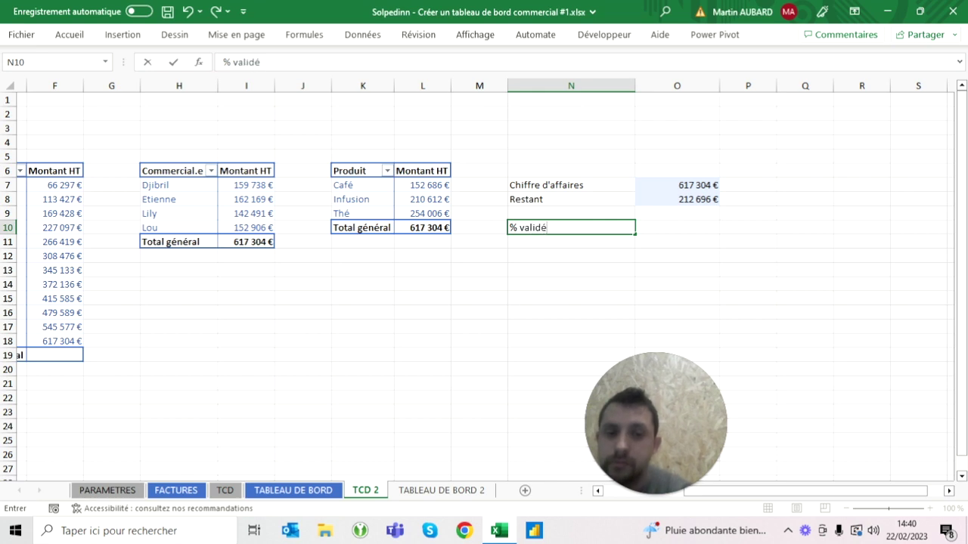
key(Tab)
Copy O8's cell into O10 and format it as a centred percentage
key(Up)
key(Up)
key(ctrl+c)
key(Down)
key(Down)
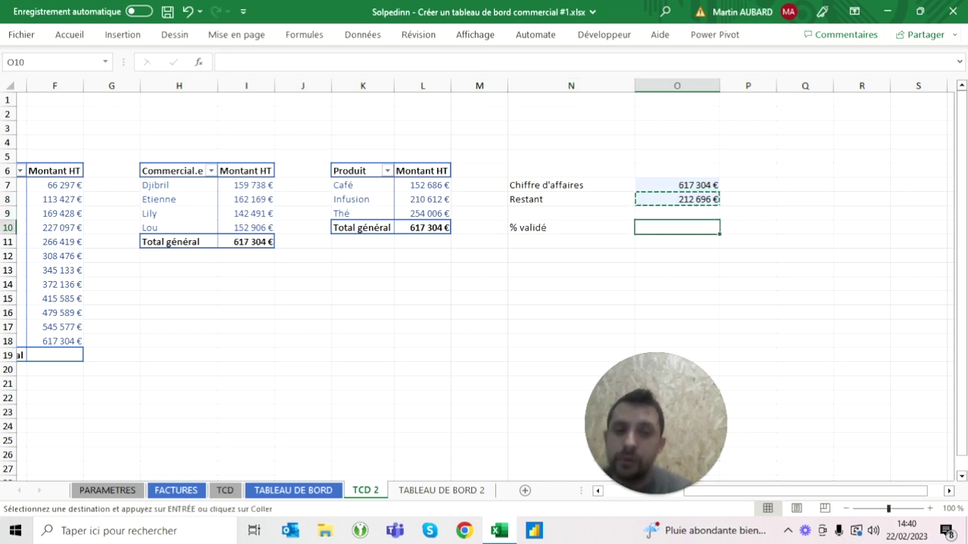
key(ctrl+v)
key(Escape)
double_click(70, 34)
click(402, 83)
click(262, 83)
In O10, divide revenue O7 by the total objective from PARAMETRES, giving 74%
text(=)
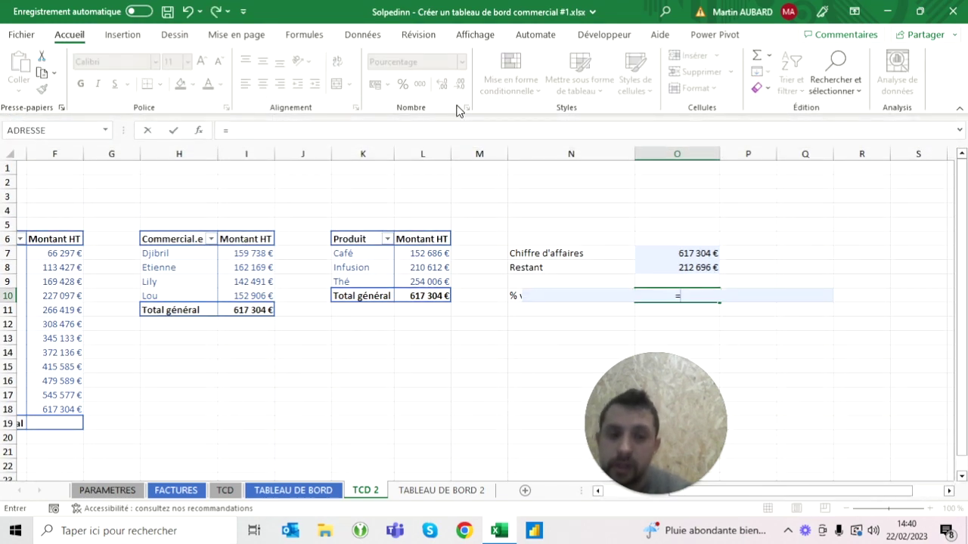
key(Up)
key(Up)
key(Up)
text(/)
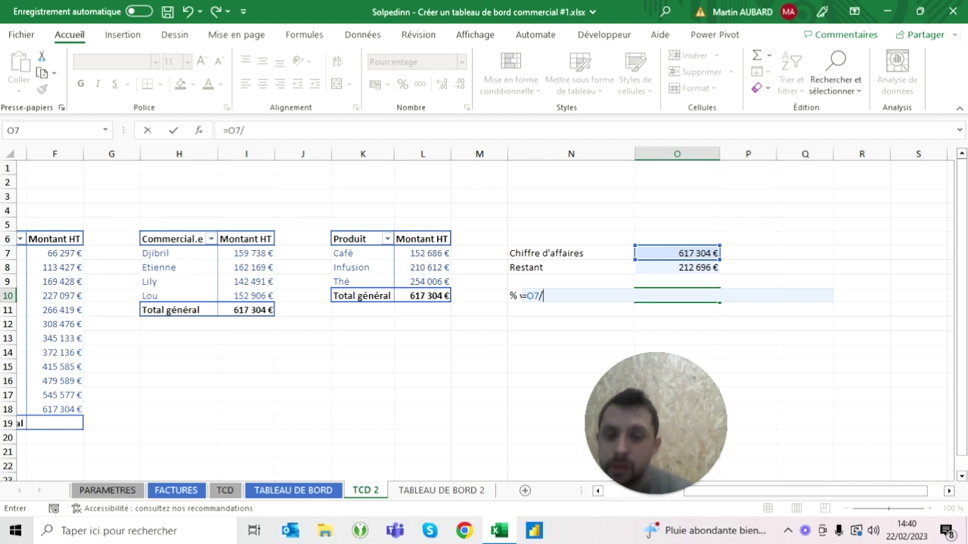
click(107, 490)
click(160, 295)
key(Return)
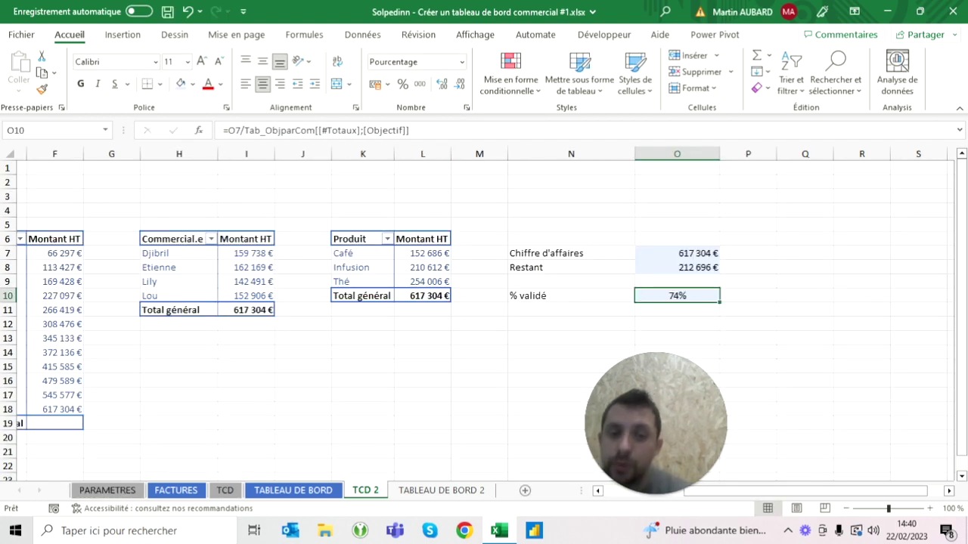
Test the percentage by zeroing the first salesperson's objective, then undo the change
click(107, 491)
text(0)
key(Return)
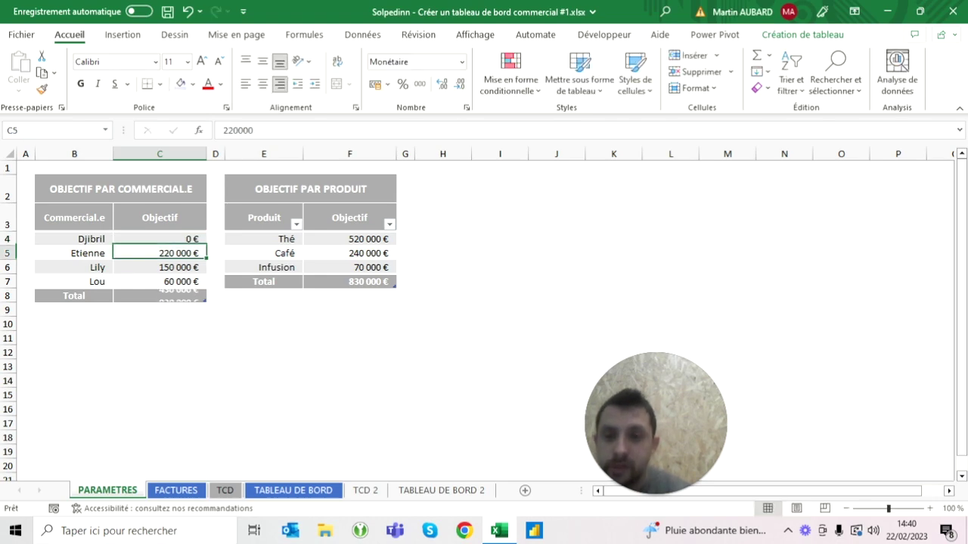
click(363, 491)
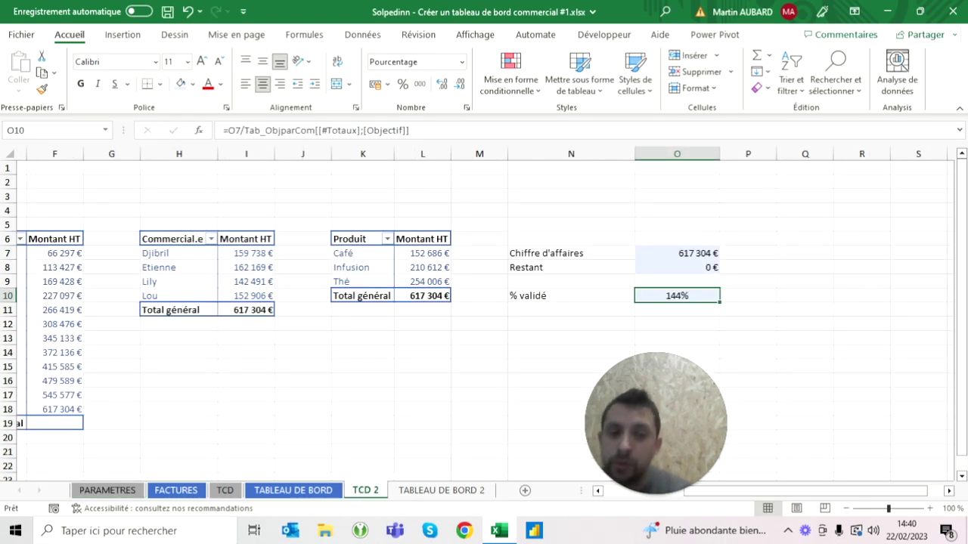
click(108, 491)
key(ctrl+z)
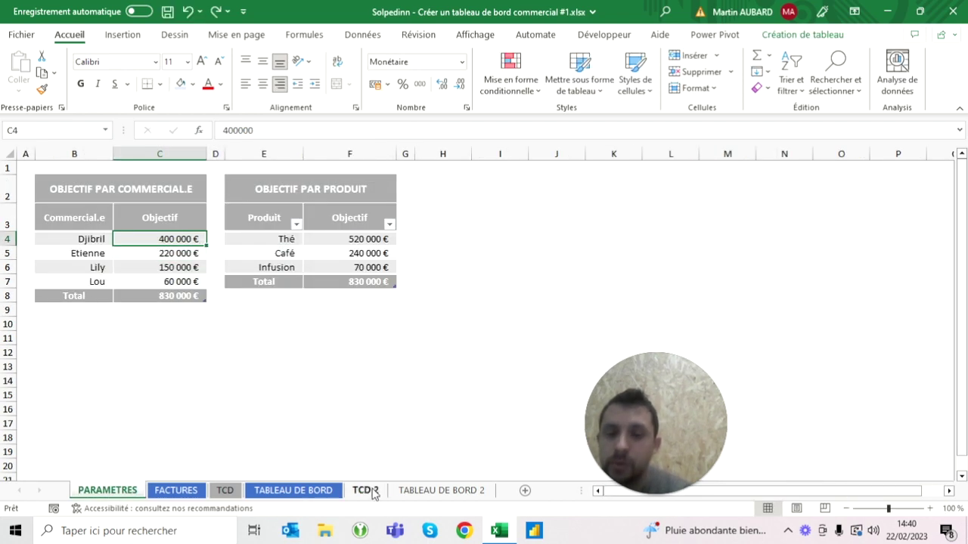
click(366, 491)
click(677, 244)
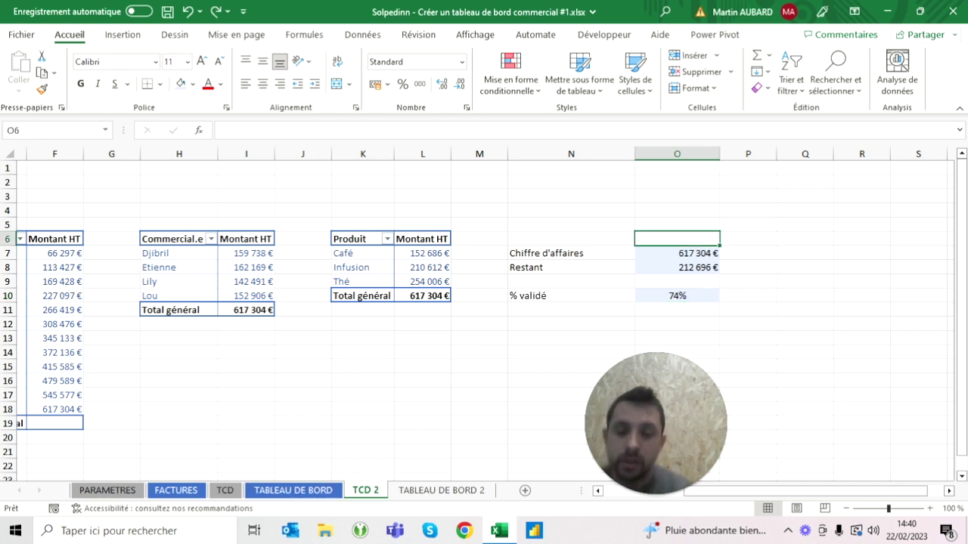
Enter the header 'Total' in O6 and select N6:O8
text(Total)
key(Return)
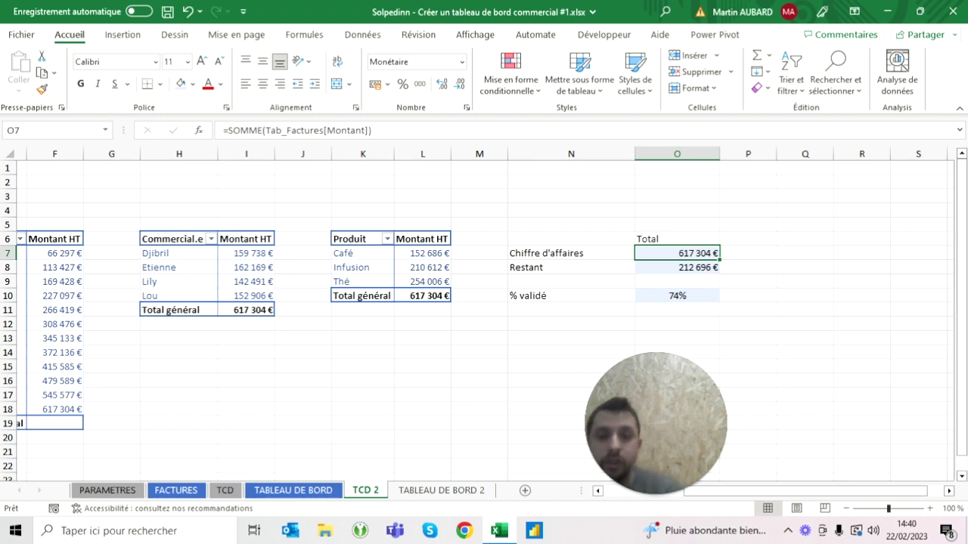
drag(571, 239, 676, 266)
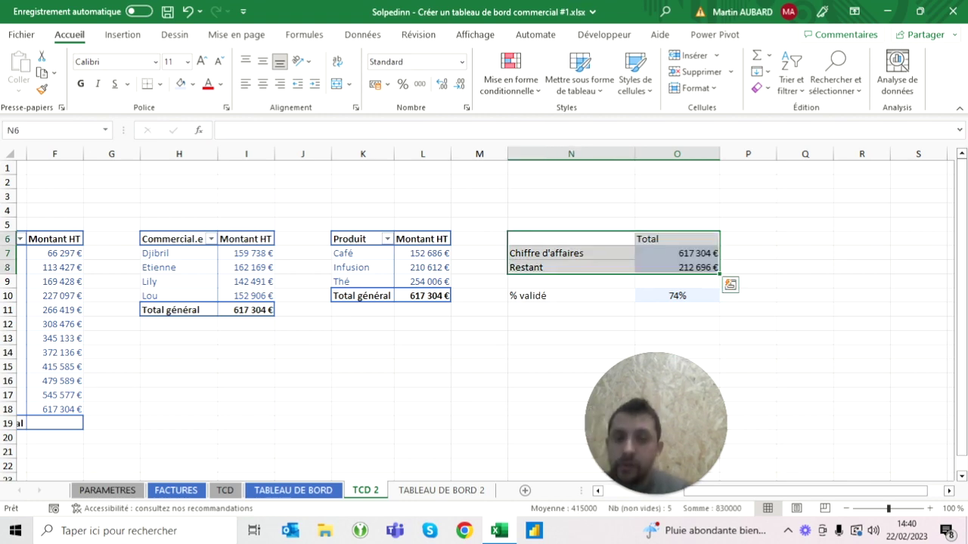
Insert a doughnut chart of Chiffre d'affaires versus Restant and cut it
click(124, 36)
click(356, 88)
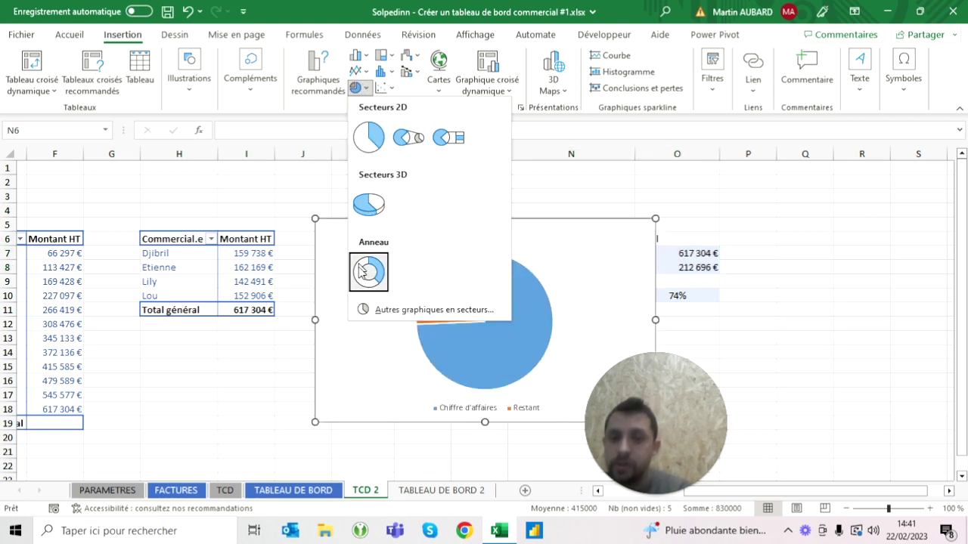
click(369, 271)
click(245, 408)
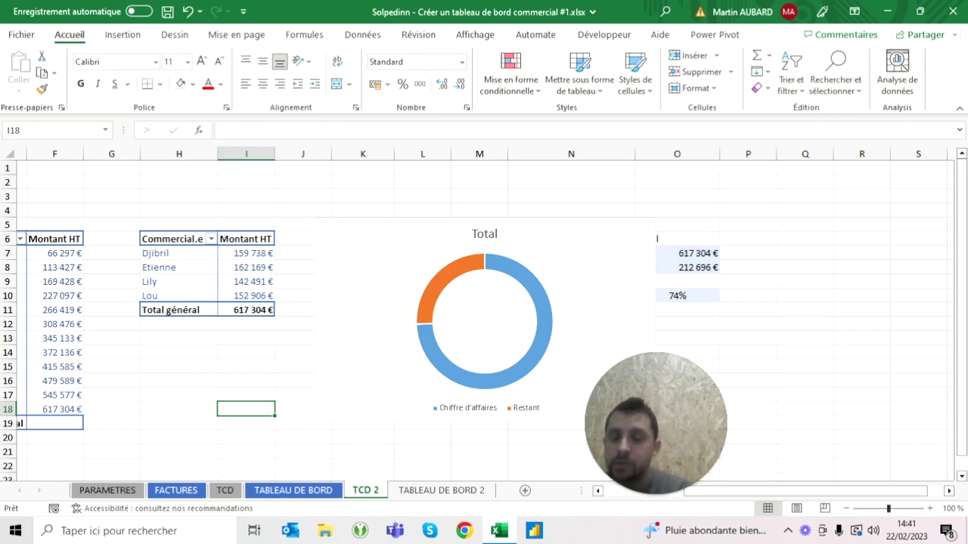
click(378, 356)
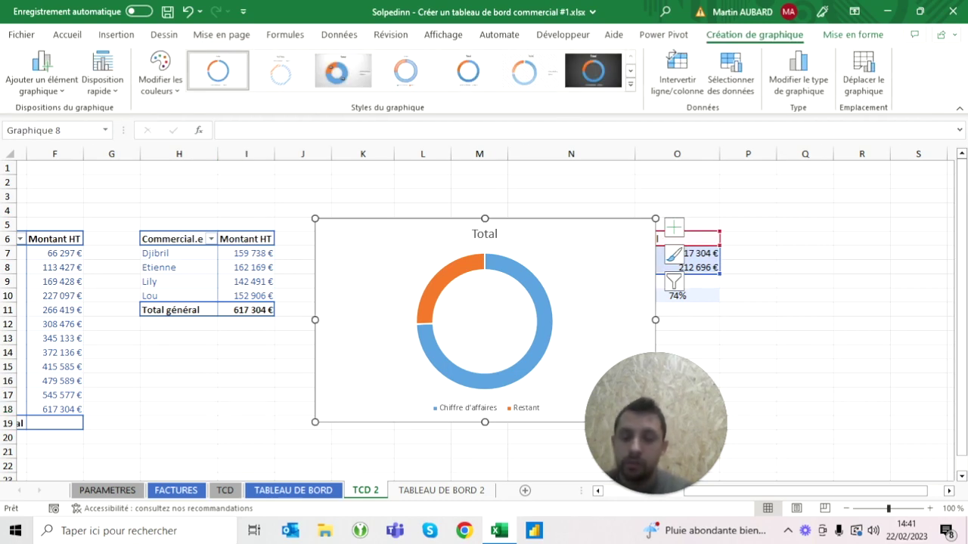
key(ctrl+x)
Paste the doughnut chart onto TABLEAU DE BORD 2 beneath the slicers
click(441, 490)
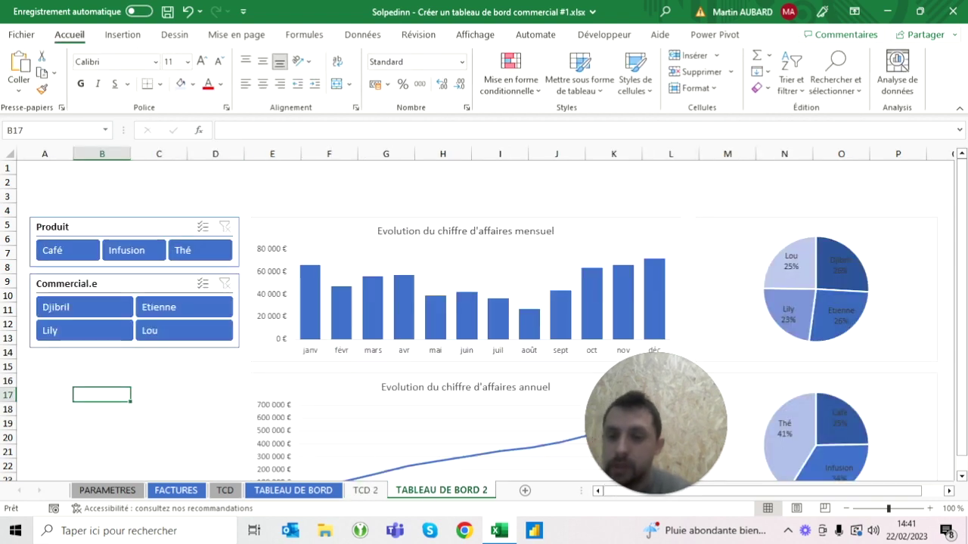
key(ctrl+v)
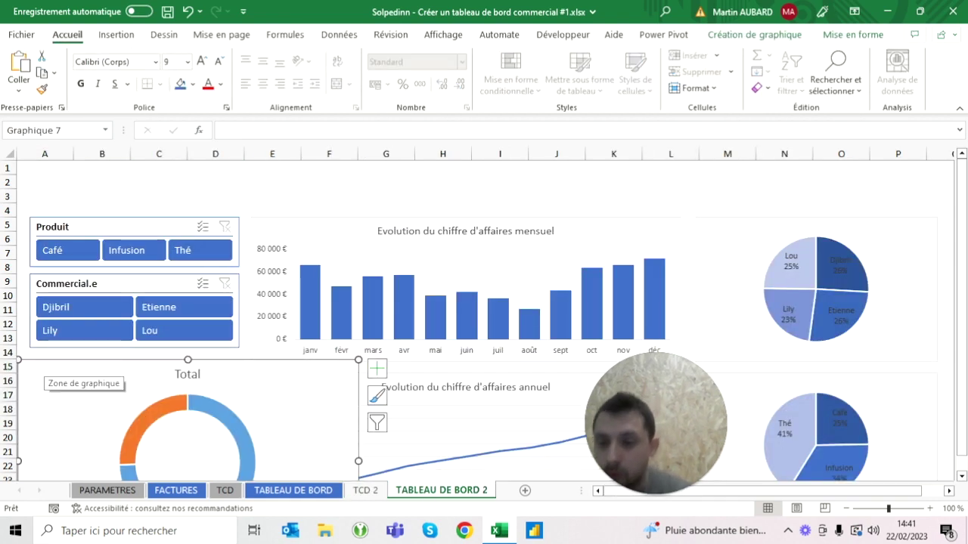
key(Right)
key(Right)
key(Right)
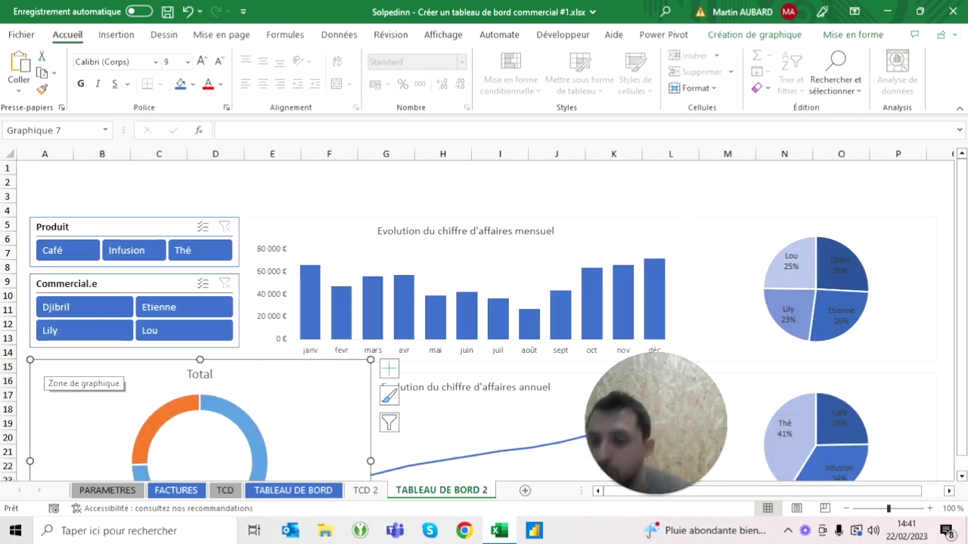
key(Right)
key(Escape)
click(42, 370)
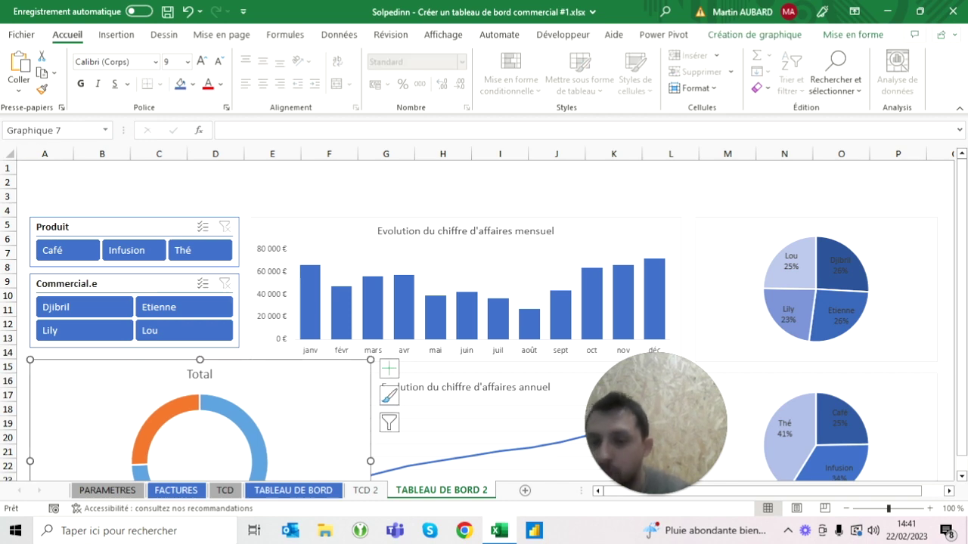
click(91, 284)
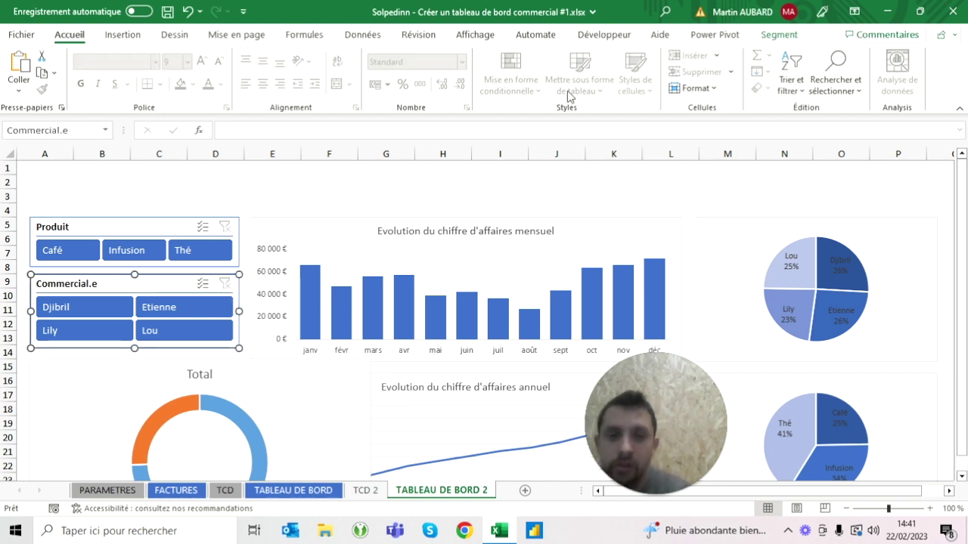
click(778, 34)
click(45, 366)
click(189, 378)
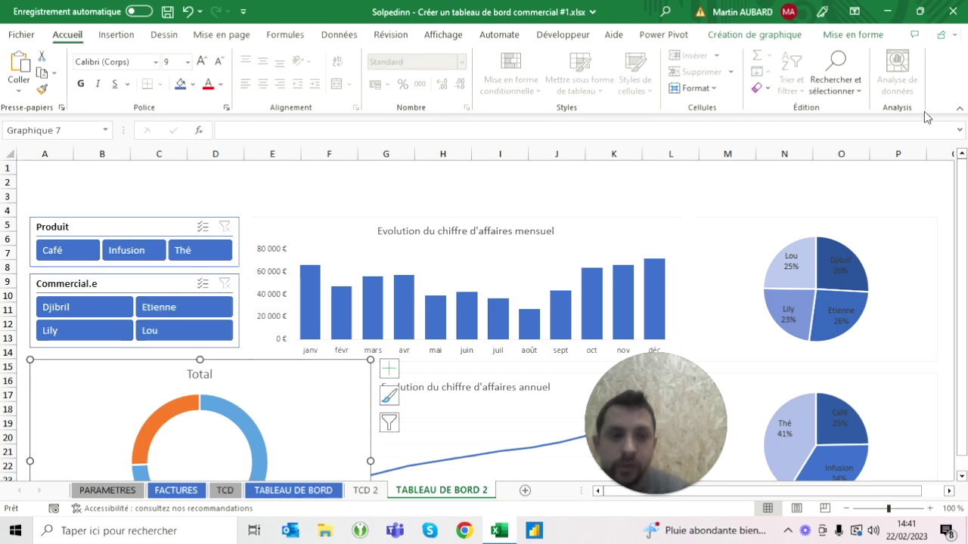
Set the doughnut chart's width to 7,8 cm
click(841, 35)
click(900, 83)
text(7,8)
key(Return)
key(Escape)
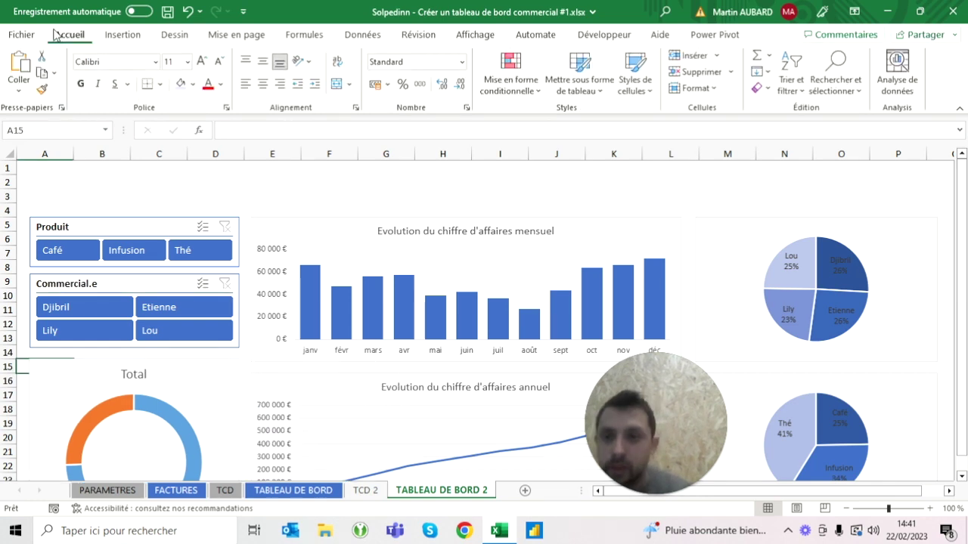
double_click(57, 36)
Reduce the doughnut chart's height to about 5,9 cm
click(134, 378)
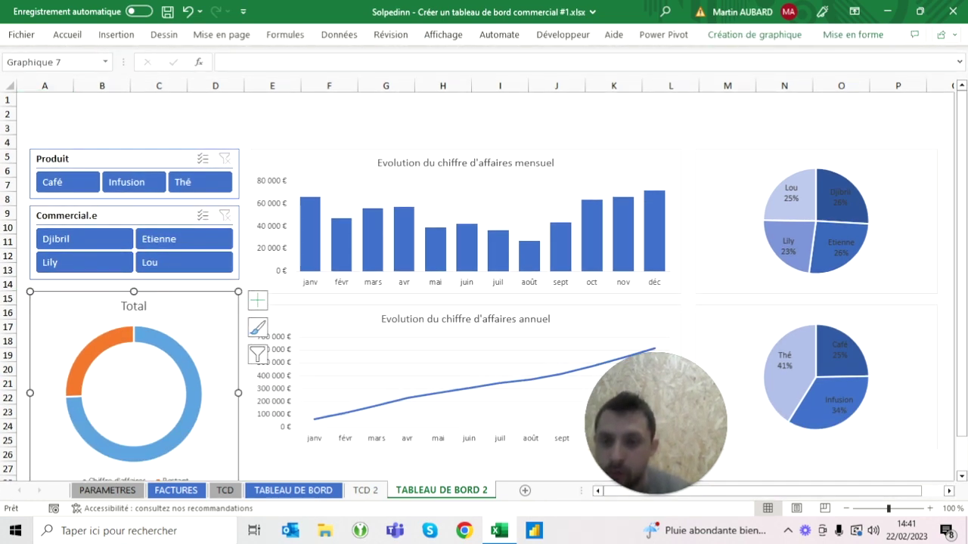
scroll(484, 288, down, 2)
drag(134, 420, 134, 374)
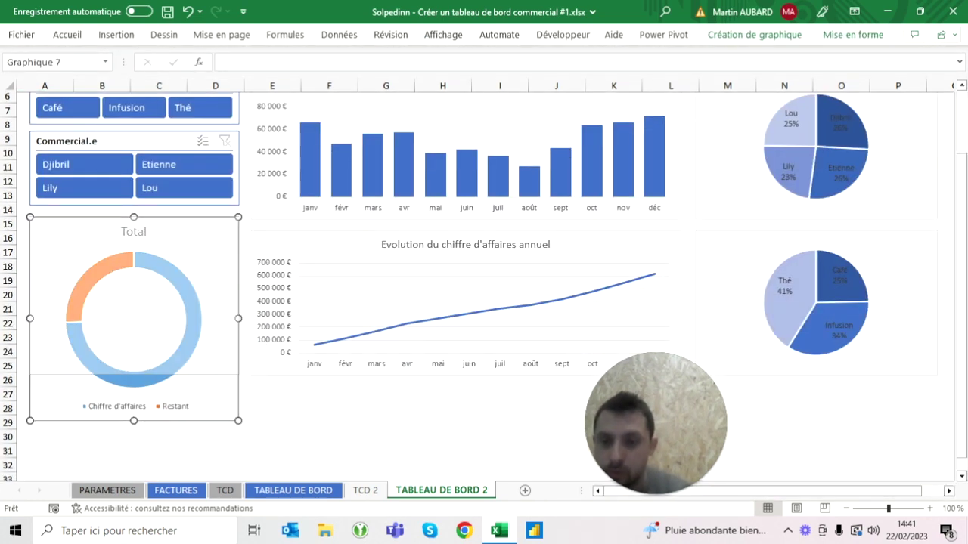
click(272, 408)
click(204, 355)
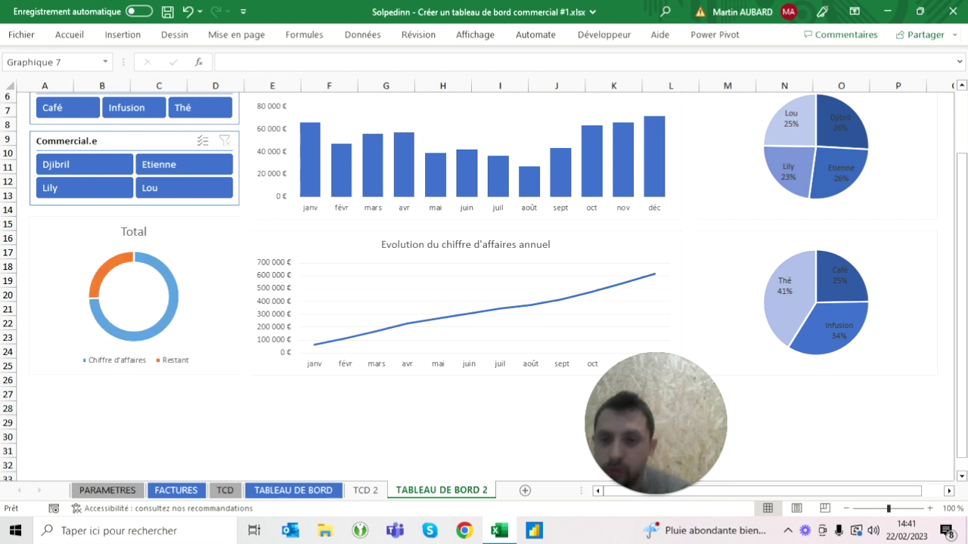
click(853, 35)
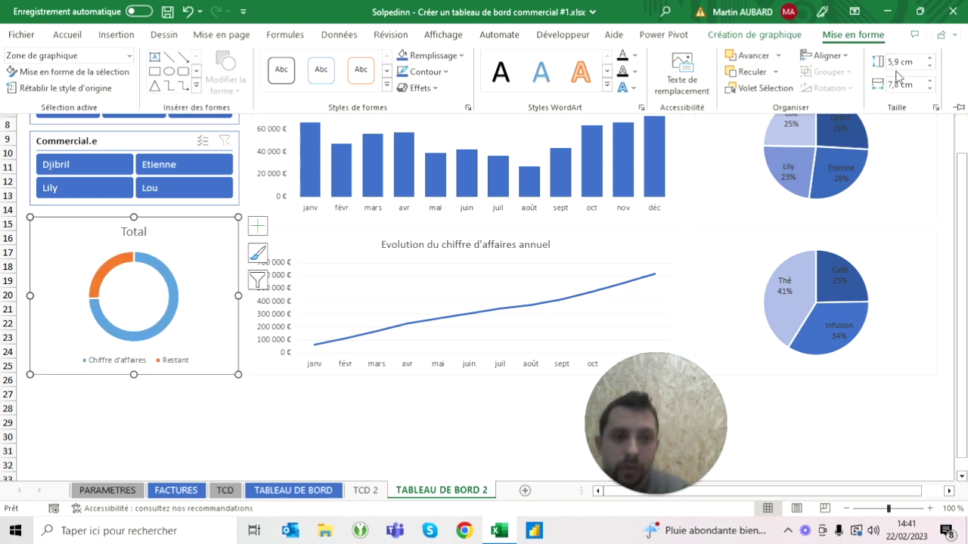
click(896, 62)
key(Return)
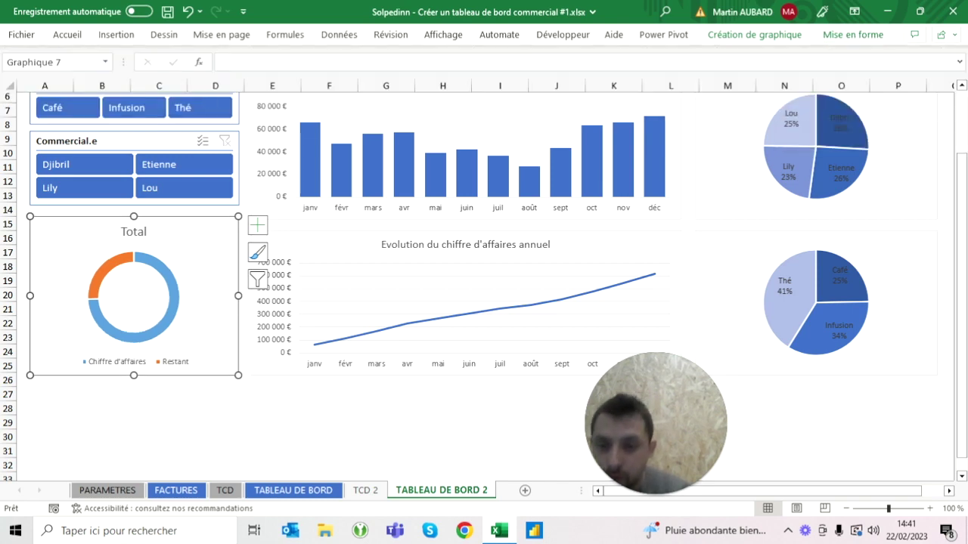
click(272, 409)
scroll(333, 420, up, 3)
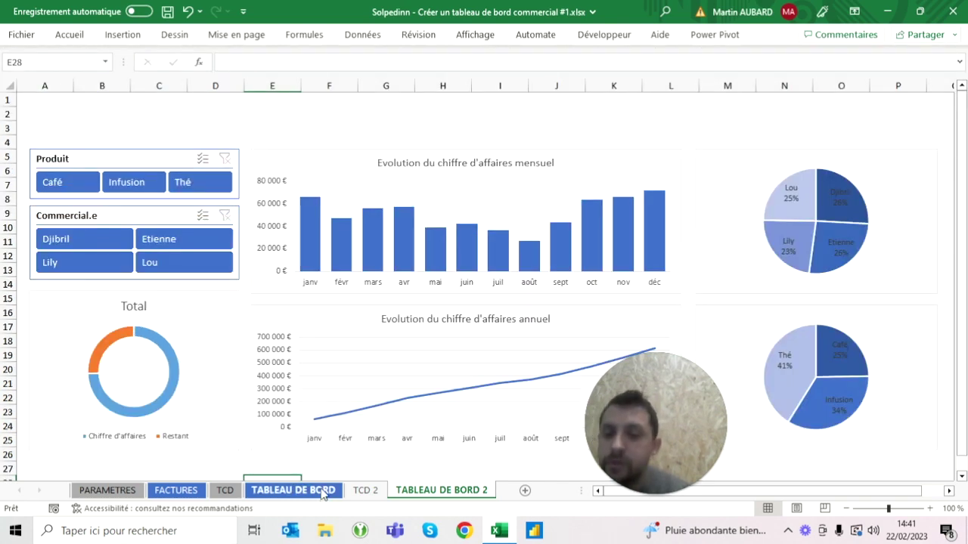
Shrink the donut chart title's font from 14 to 12
click(324, 493)
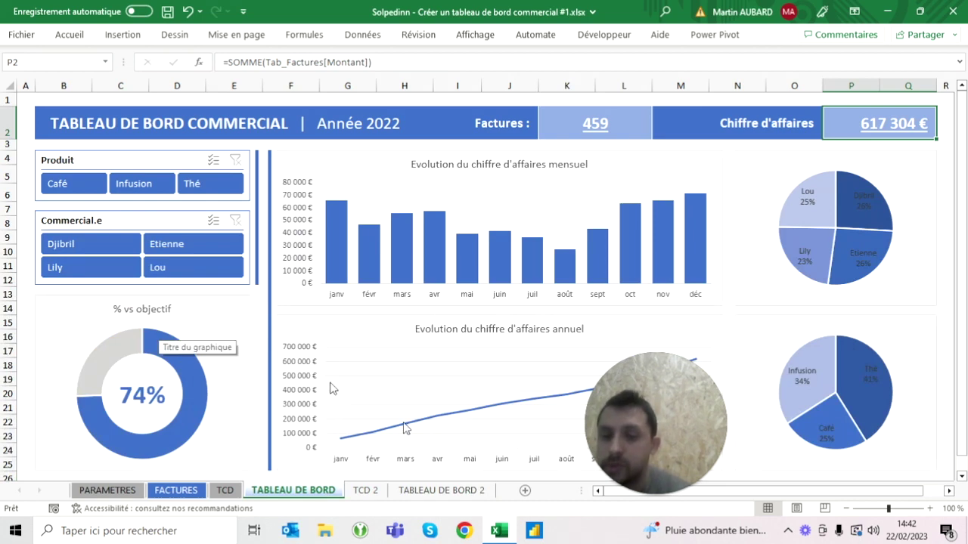
click(446, 490)
click(133, 306)
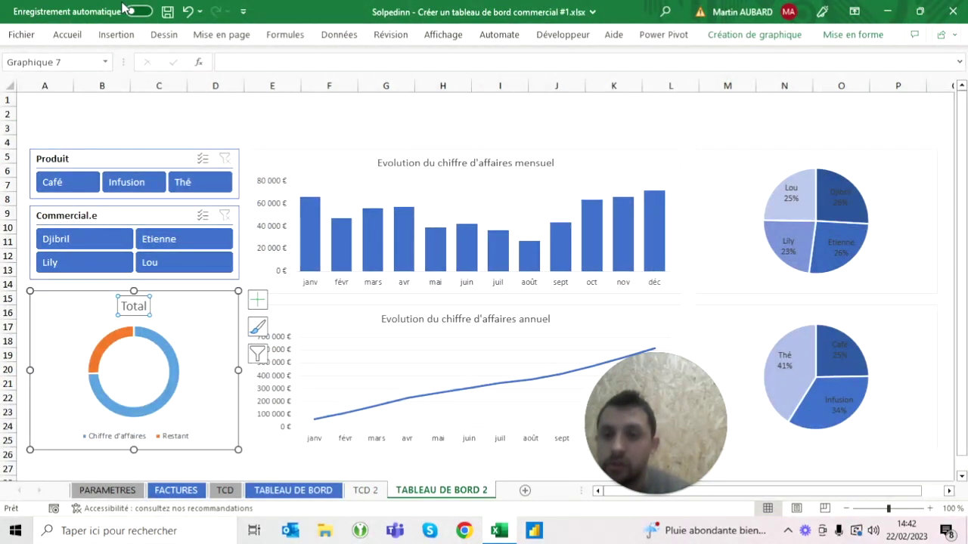
click(62, 37)
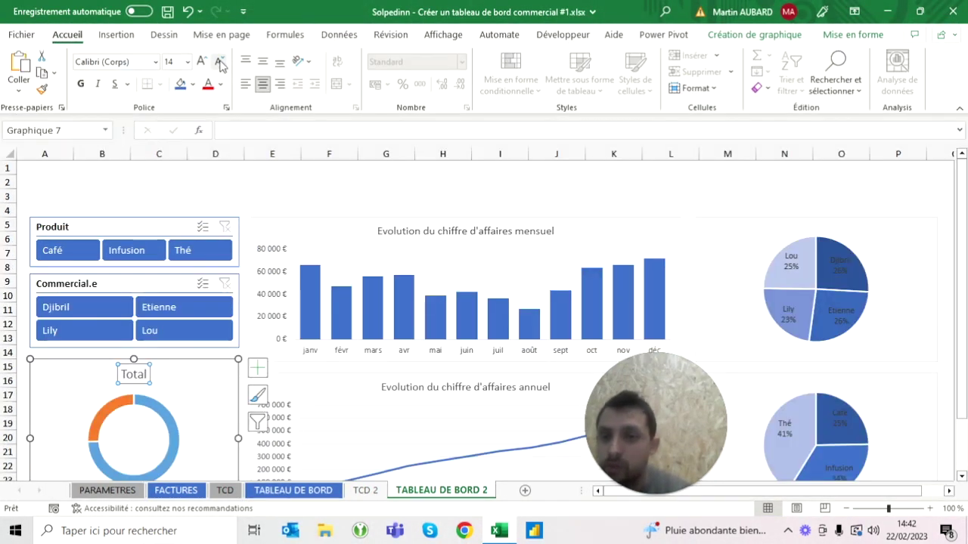
click(220, 65)
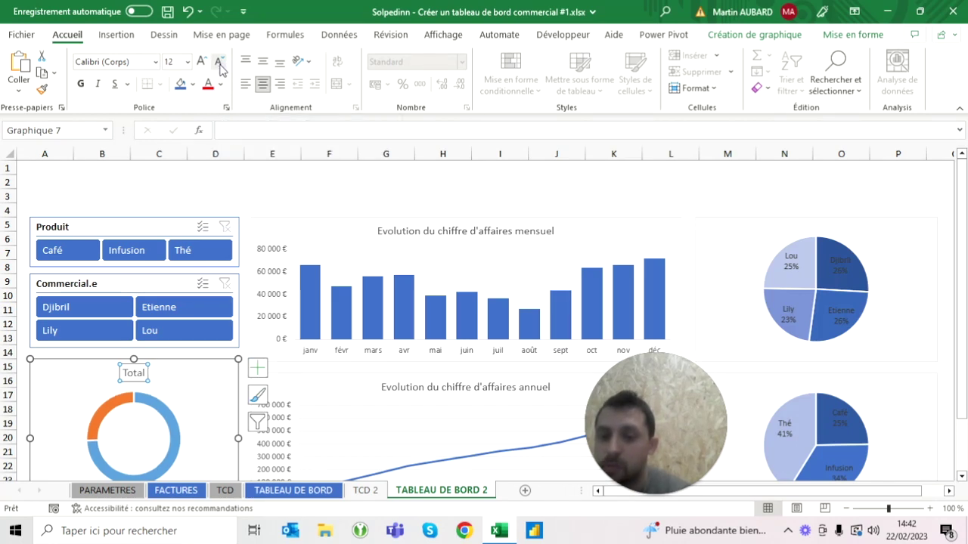
Retitle the donut chart '% versus objectif'
double_click(147, 373)
text(% versus ob)
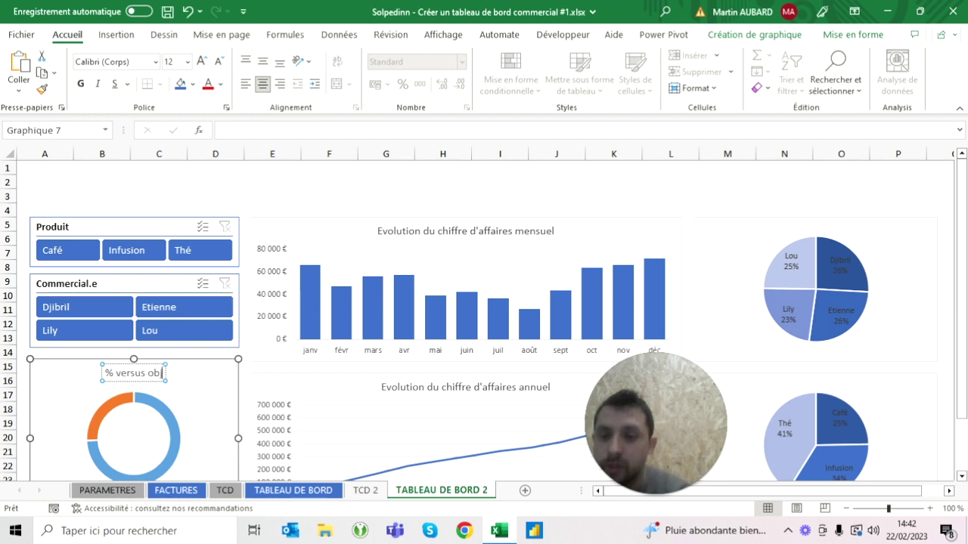
text(jectif)
click(158, 181)
click(307, 491)
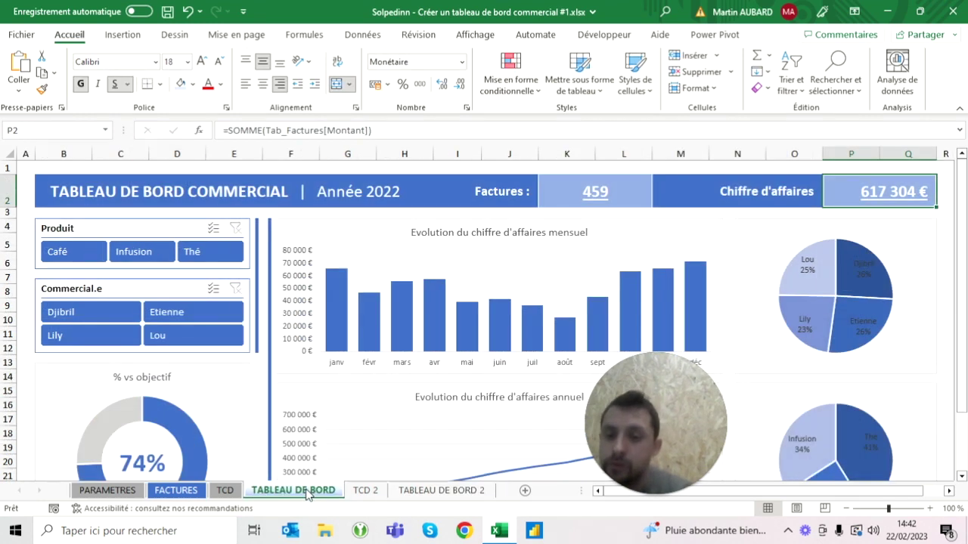
click(446, 490)
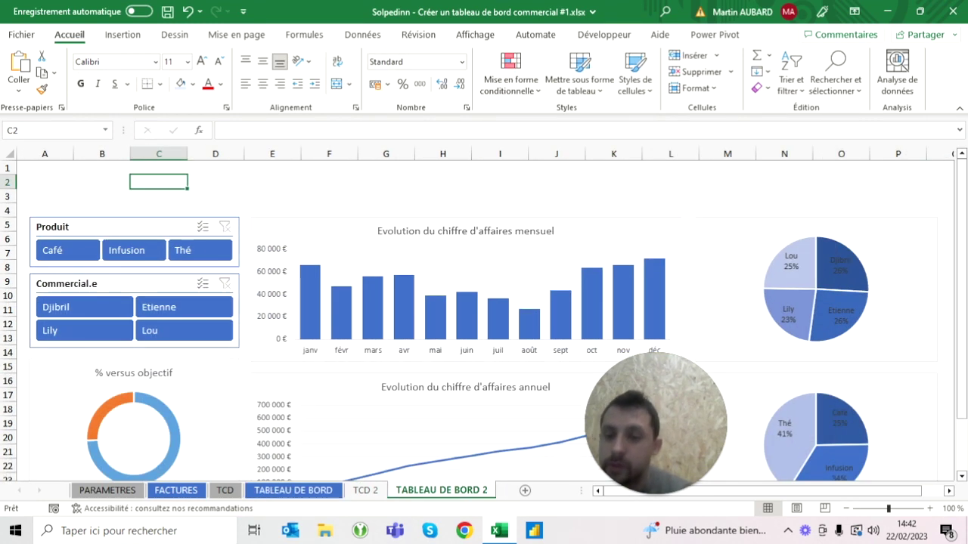
scroll(158, 304, down, 2)
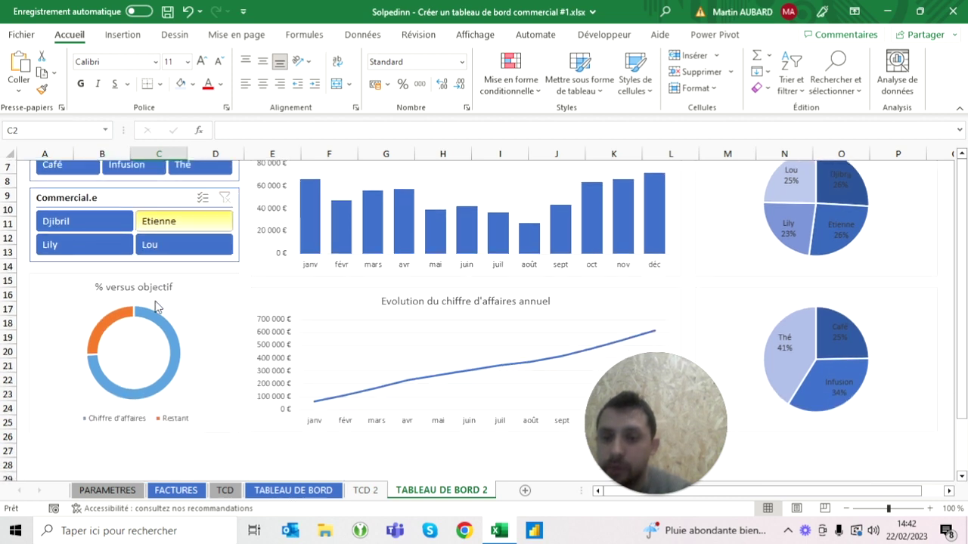
mouse_move(102, 326)
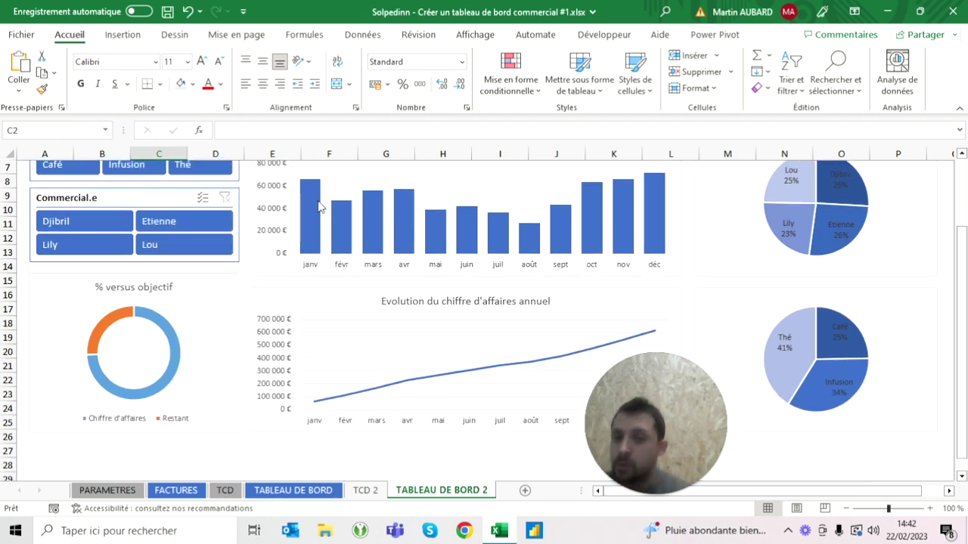
double_click(102, 325)
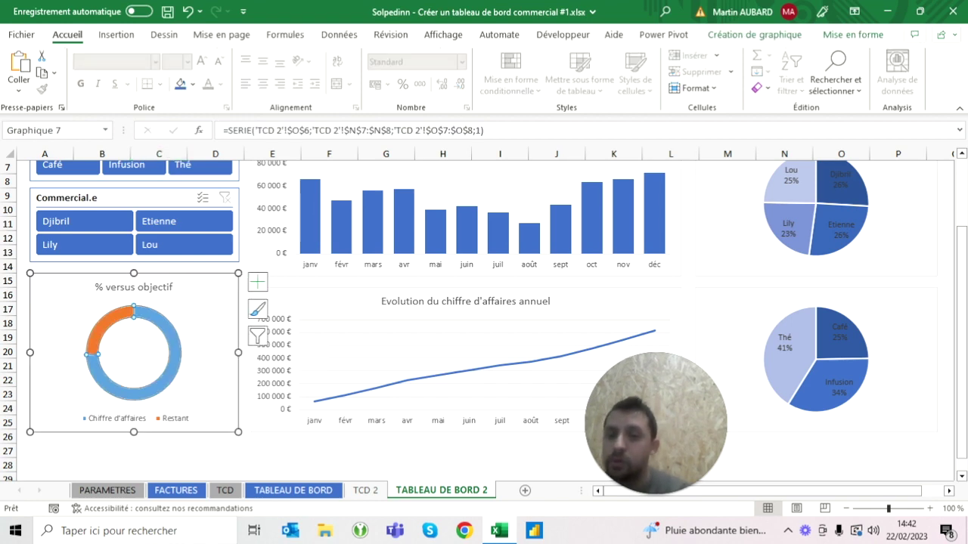
Change the donut series' ring thickness (Épaisseur de l'anneau) in its series options
click(914, 335)
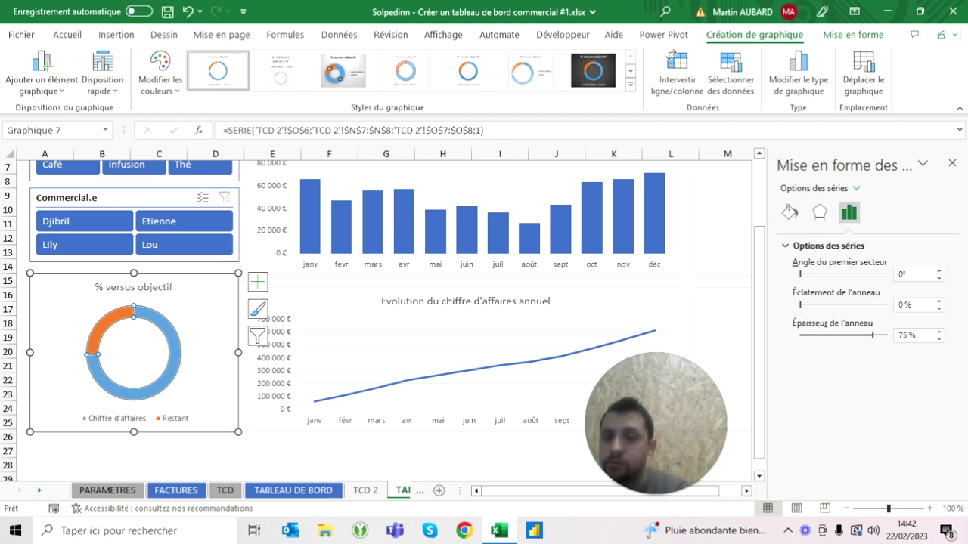
key(Escape)
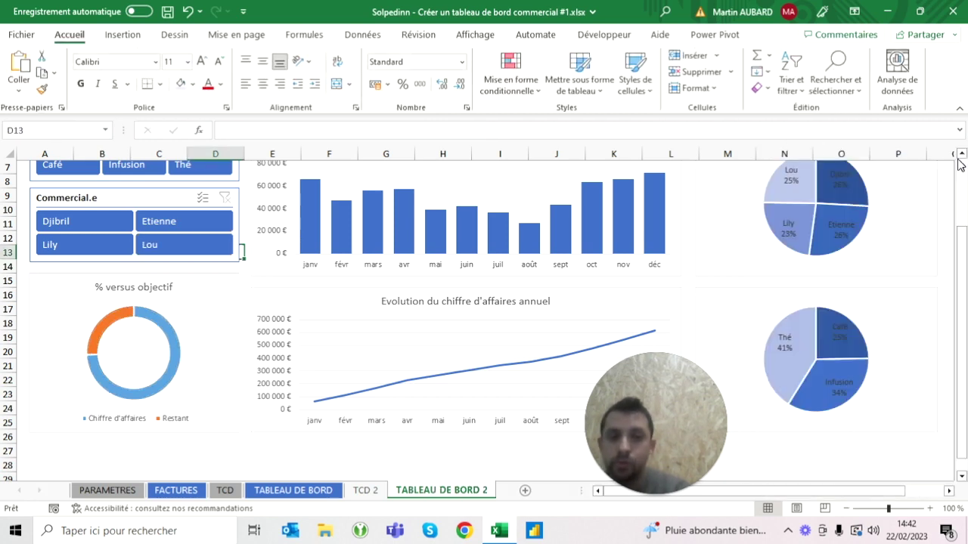
key(ctrl+1)
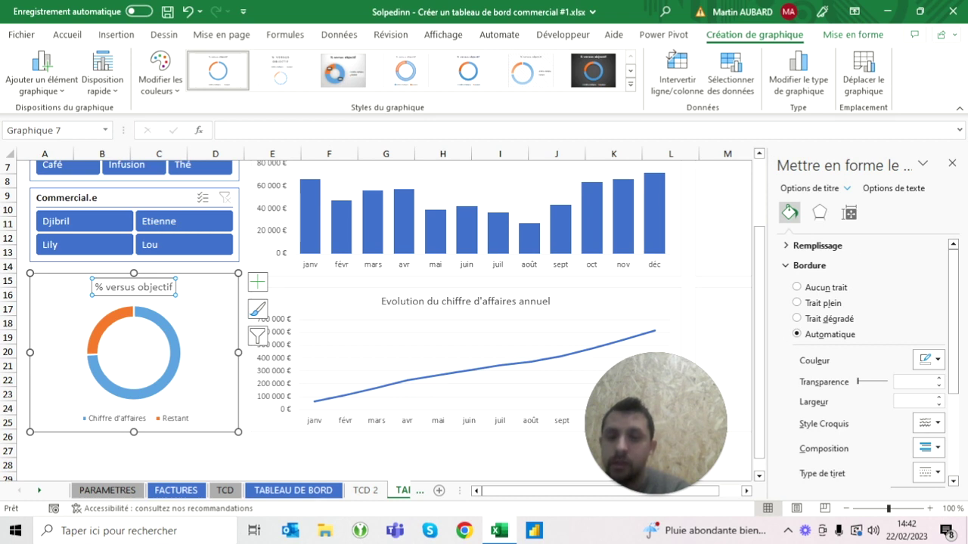
click(171, 331)
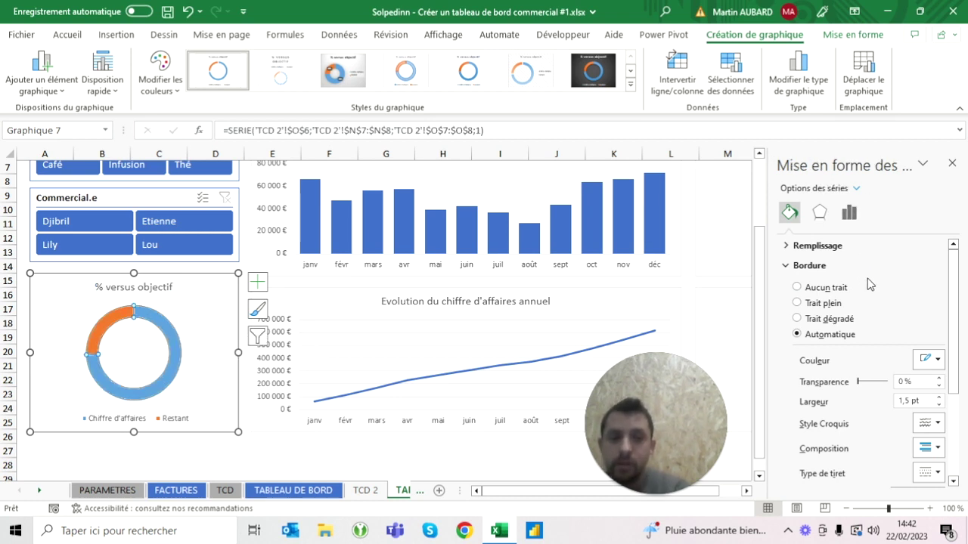
click(847, 215)
click(915, 335)
double_click(904, 336)
text(65)
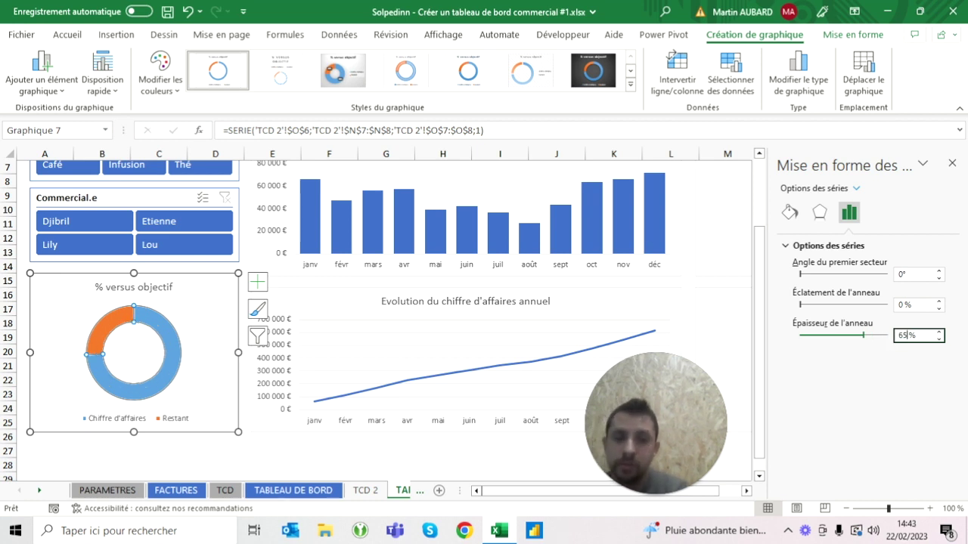
click(175, 418)
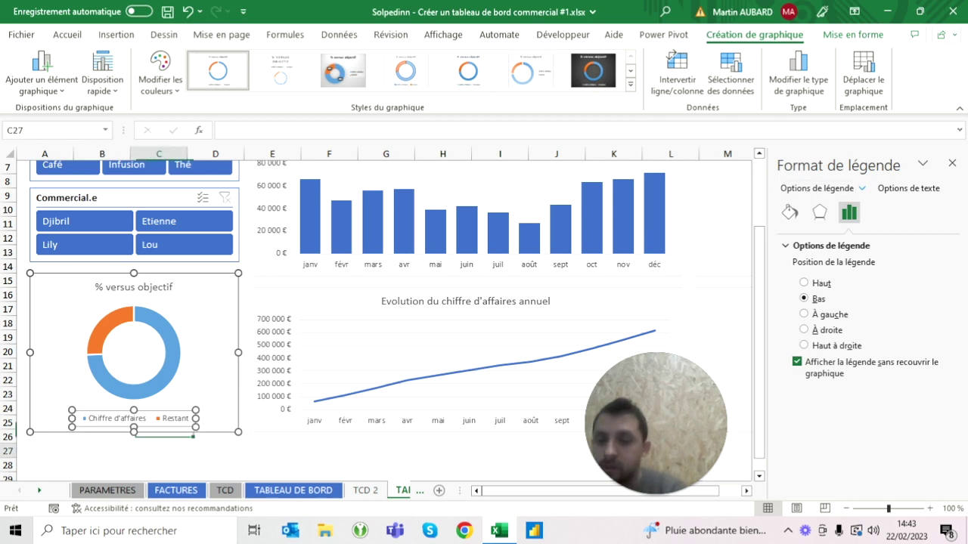
Delete the donut chart's legend and compare with the original dashboard
click(159, 452)
click(136, 418)
key(Delete)
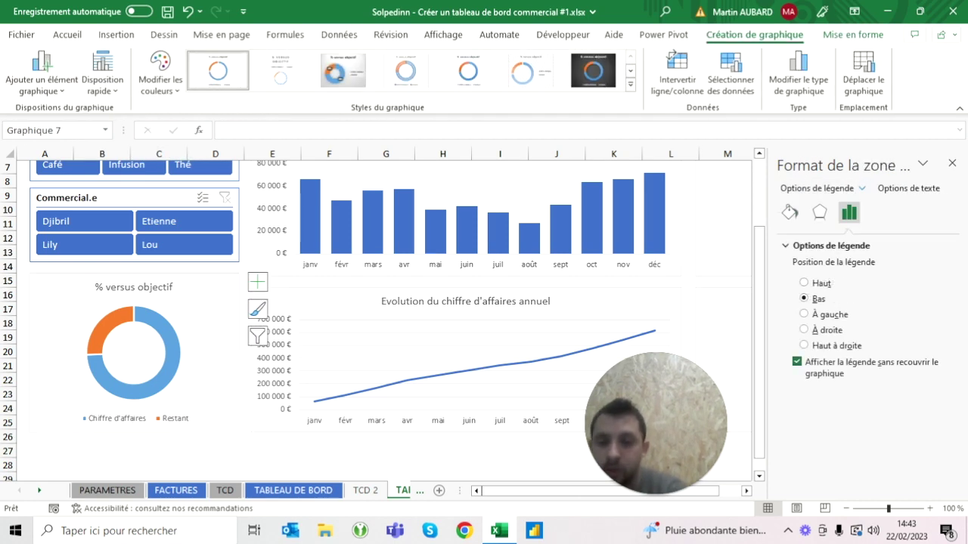
click(159, 465)
click(258, 491)
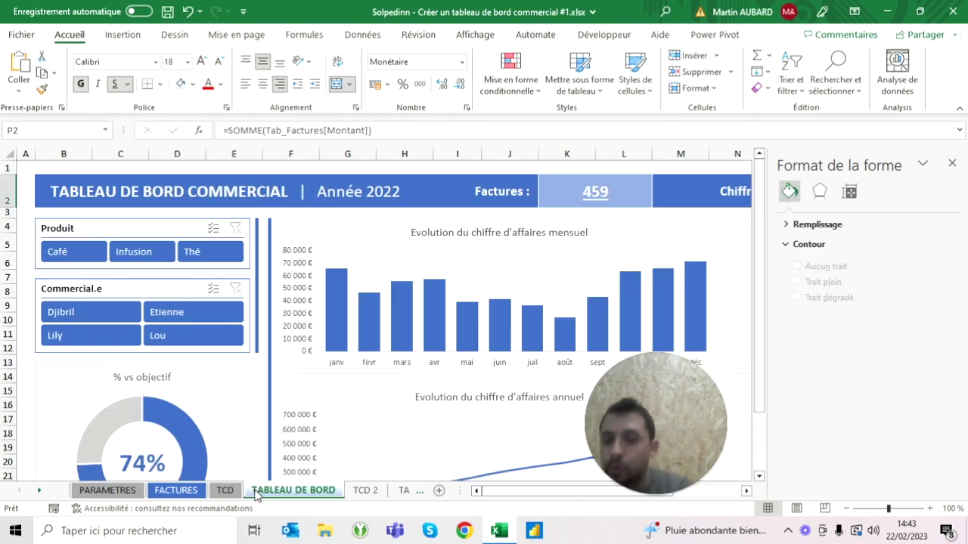
click(354, 490)
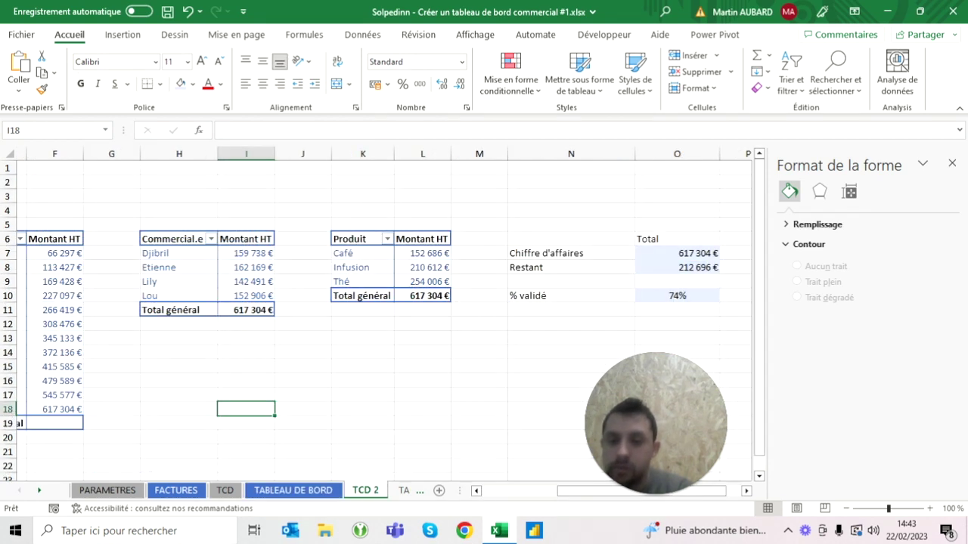
click(404, 491)
Re-enter the donut's ring thickness as 65 in the series options
click(98, 340)
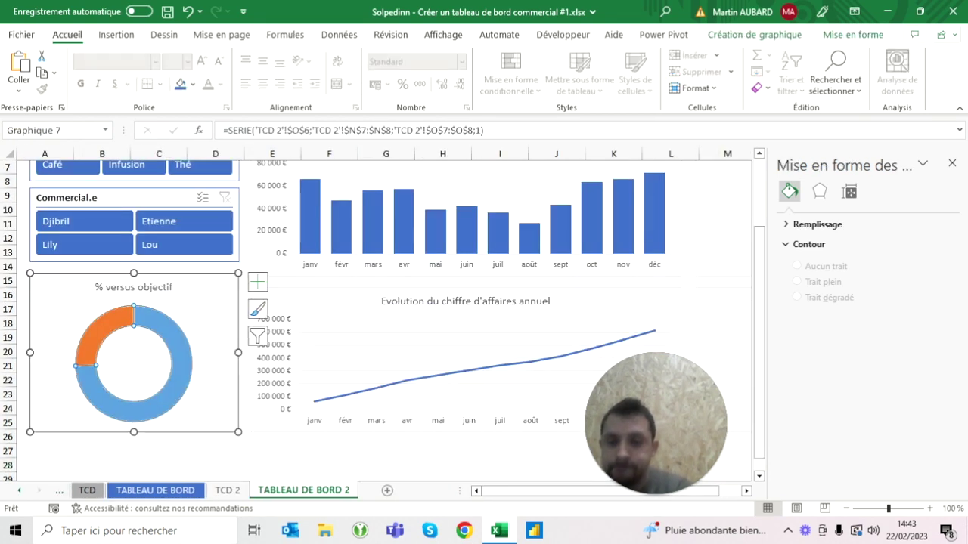
double_click(907, 335)
text(65)
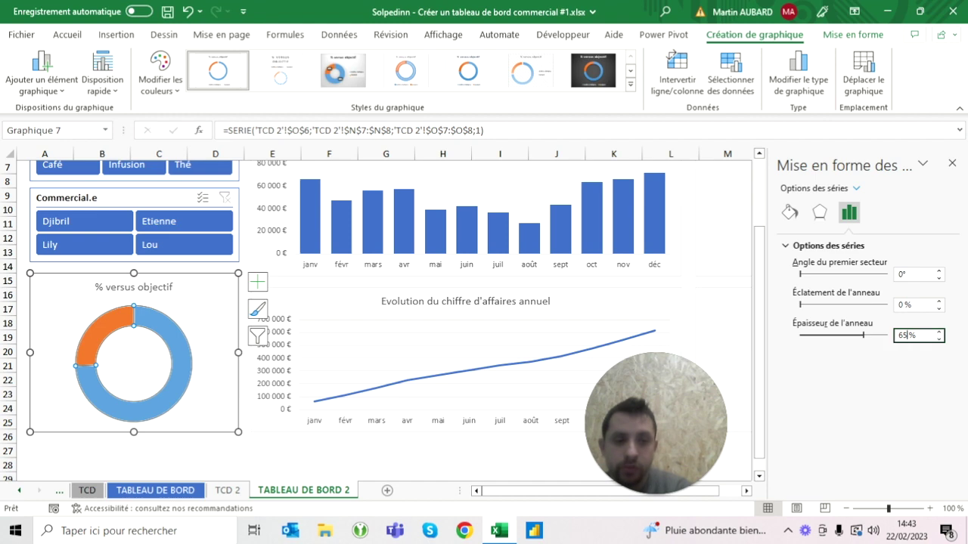
click(215, 266)
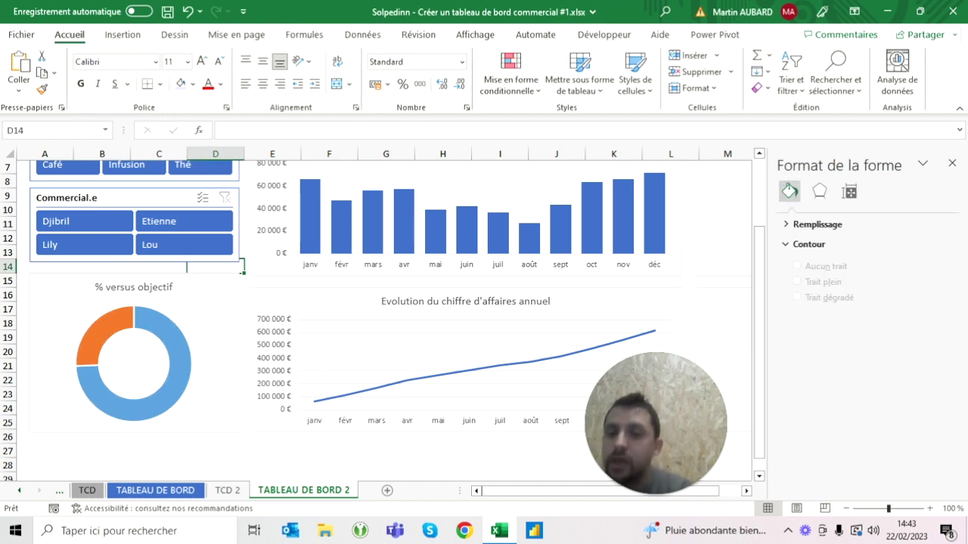
click(98, 340)
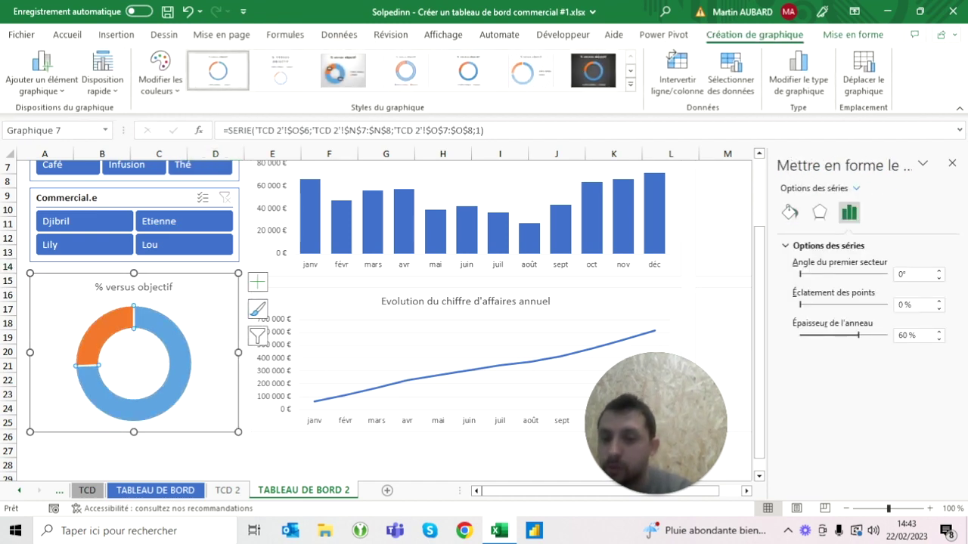
mouse_move(172, 336)
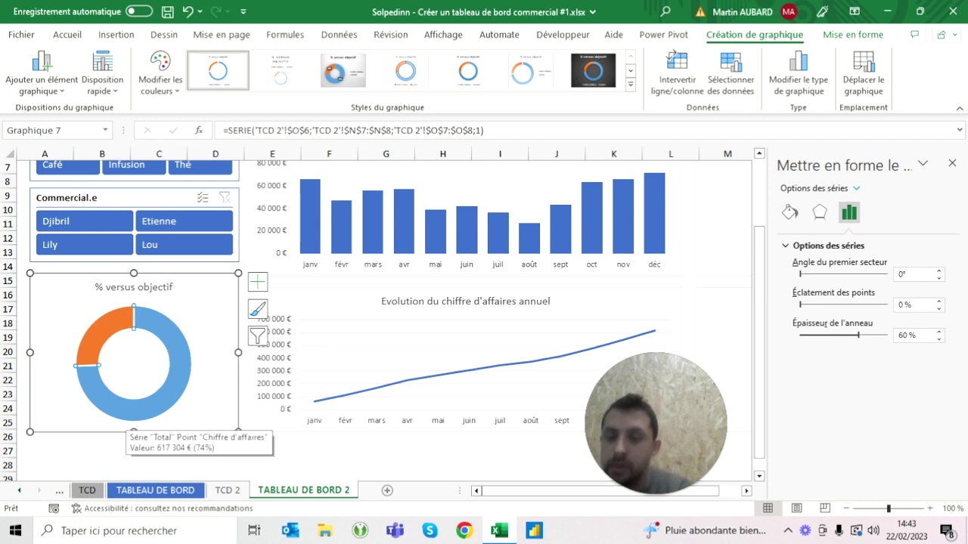
click(70, 36)
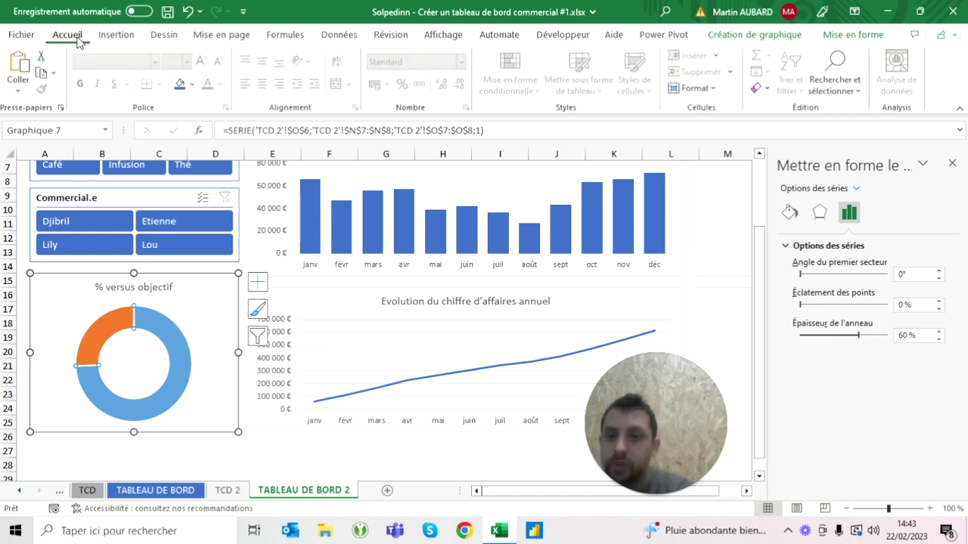
Fill the doughnut's Chiffre d'affaires slice dark blue and its Restant slice light grey
click(194, 84)
click(277, 144)
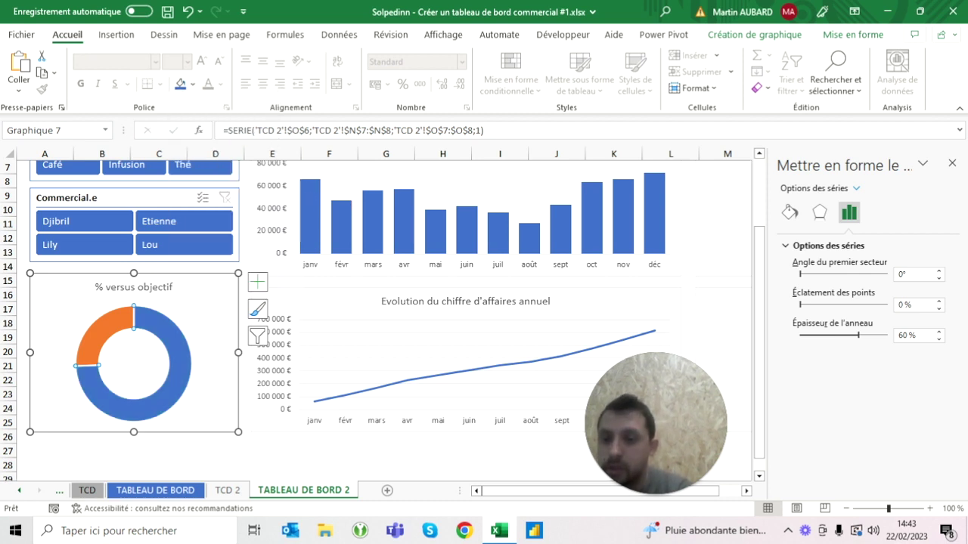
click(194, 83)
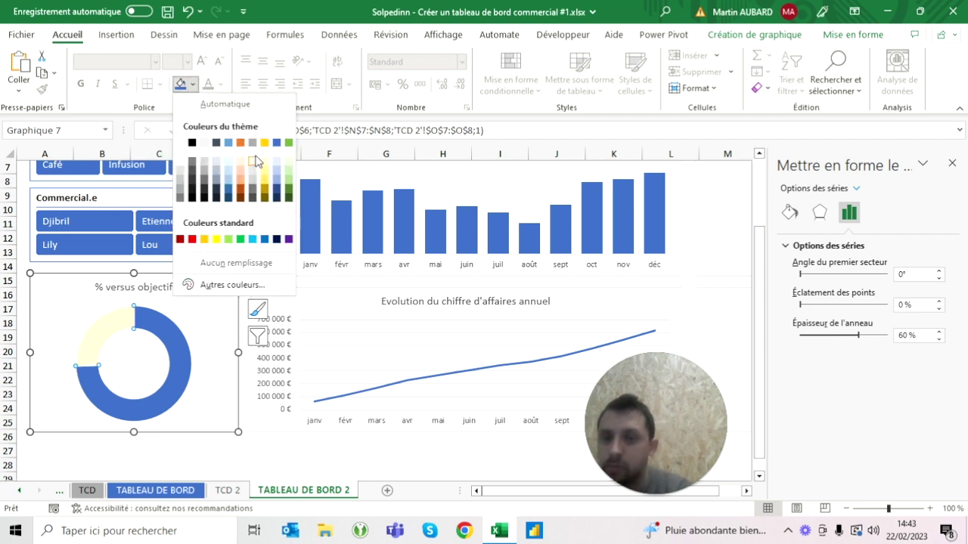
click(252, 182)
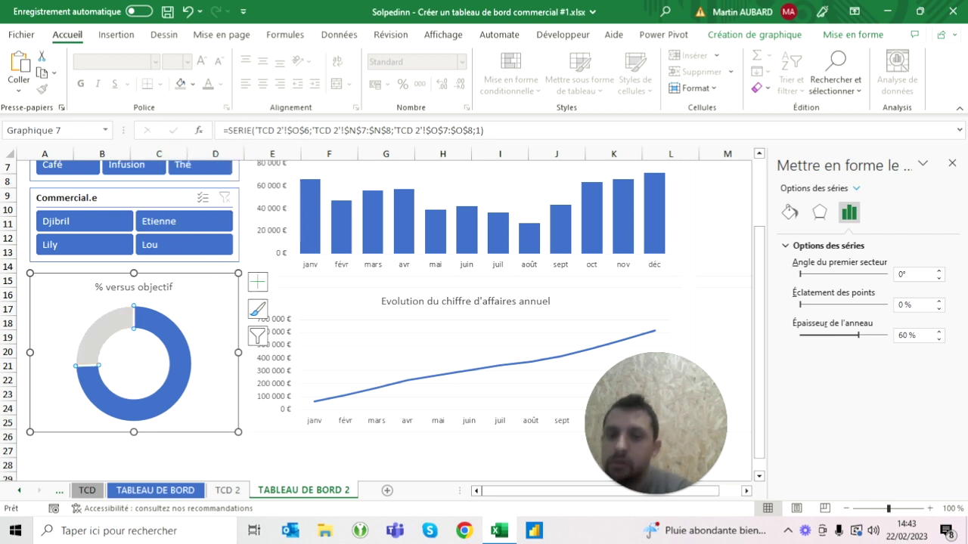
key(Up)
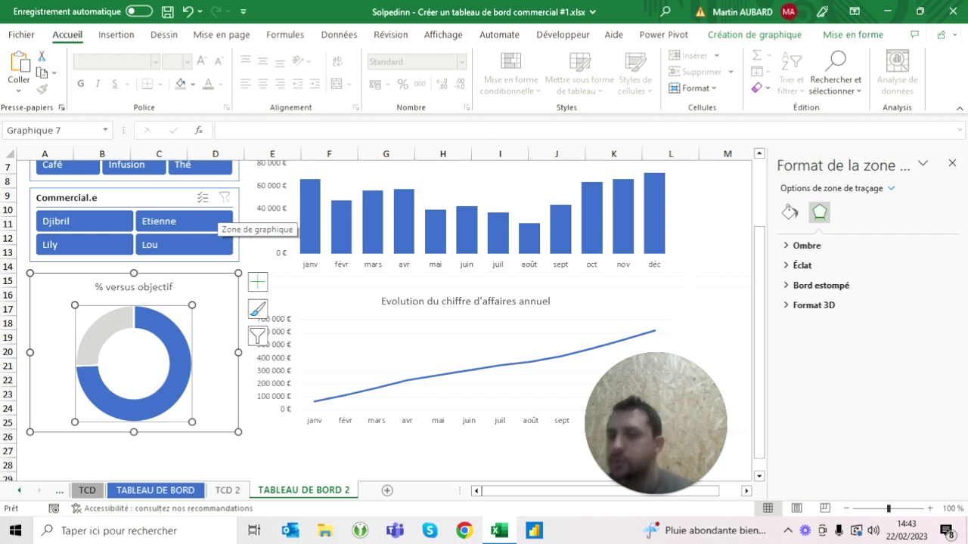
click(73, 267)
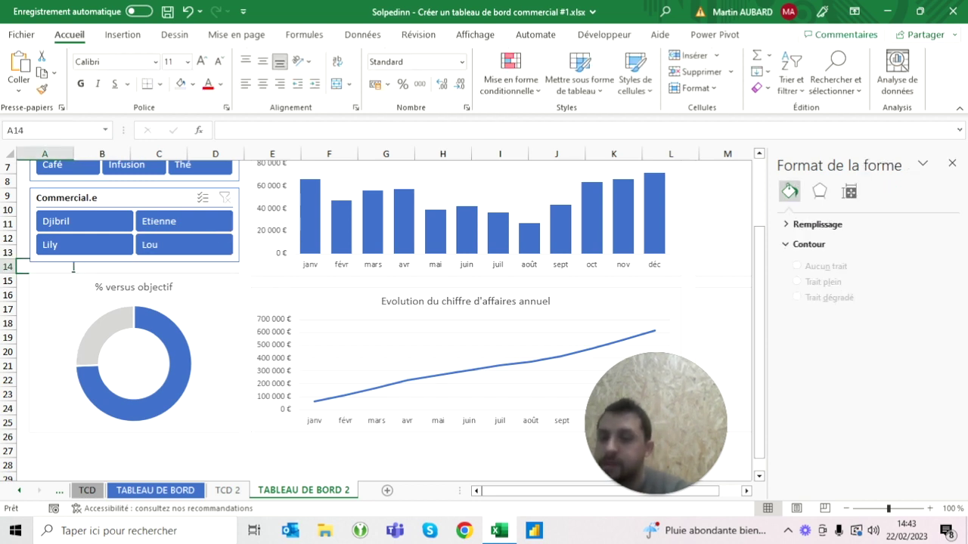
mouse_move(114, 333)
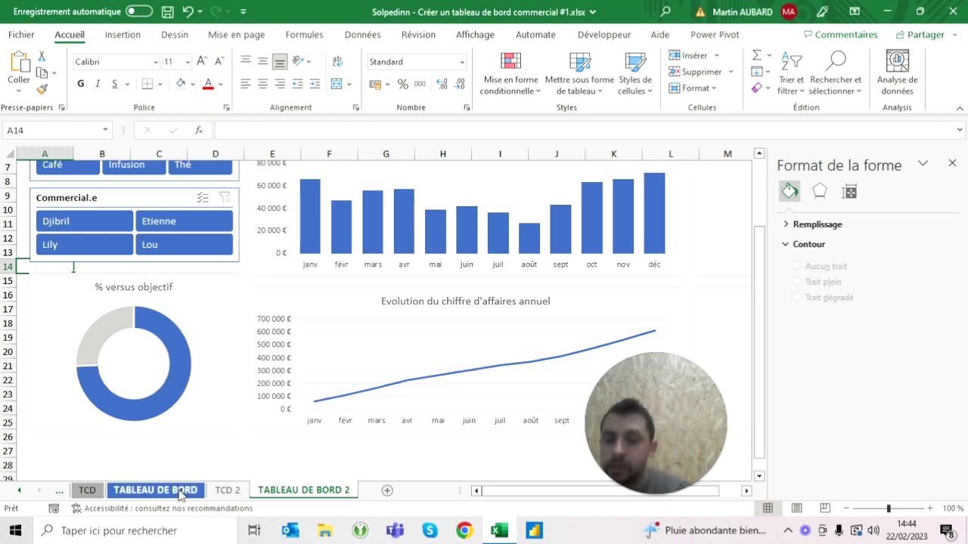
Check the 74% in TCD 2!O10, then draw a rectangle over the doughnut chart
click(231, 491)
click(677, 296)
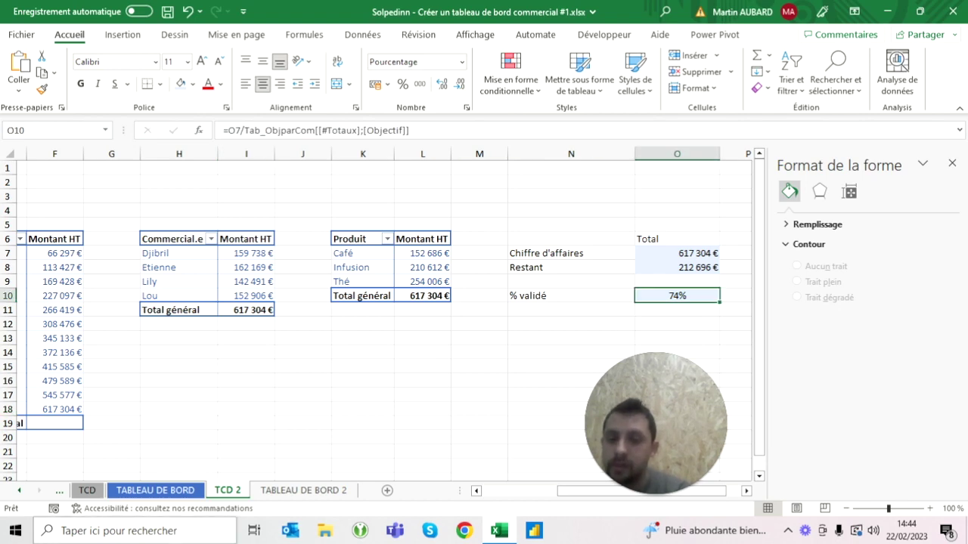
click(303, 491)
click(122, 35)
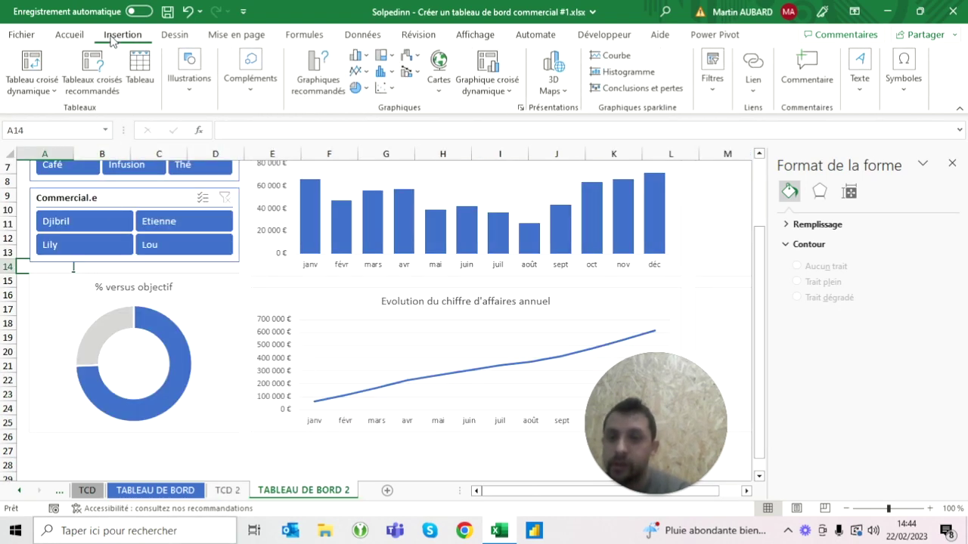
click(186, 88)
click(212, 135)
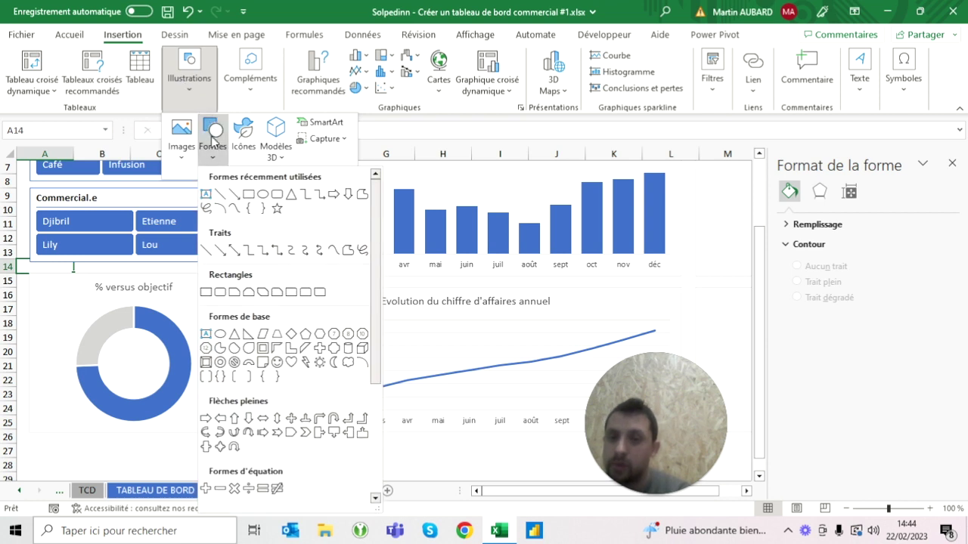
click(248, 195)
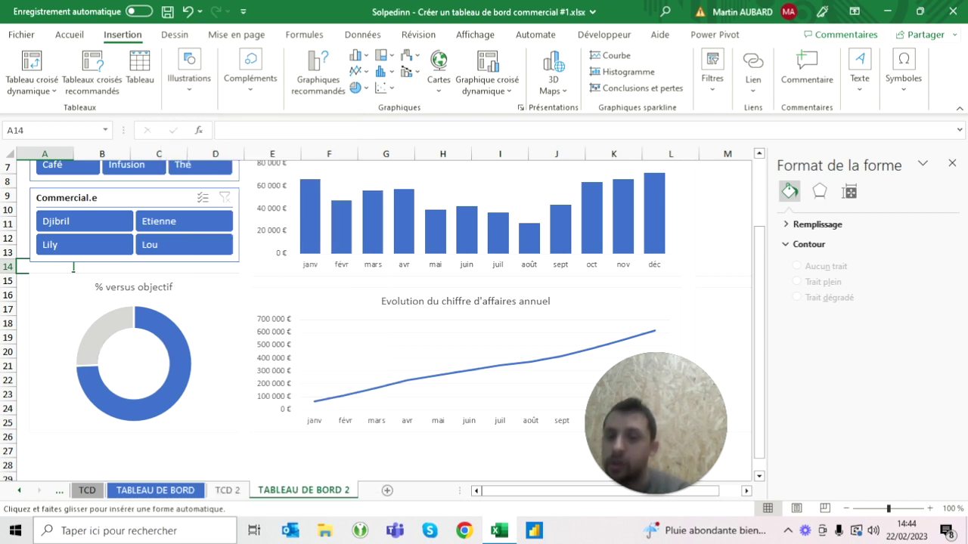
drag(100, 343, 168, 378)
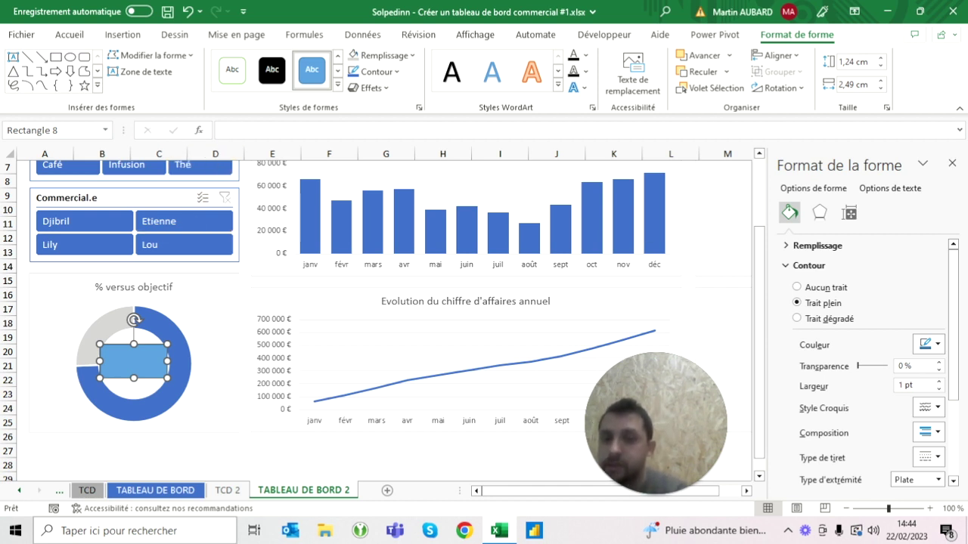
Link the rectangle to cell TCD 2!O10 so it displays 74%
text(=)
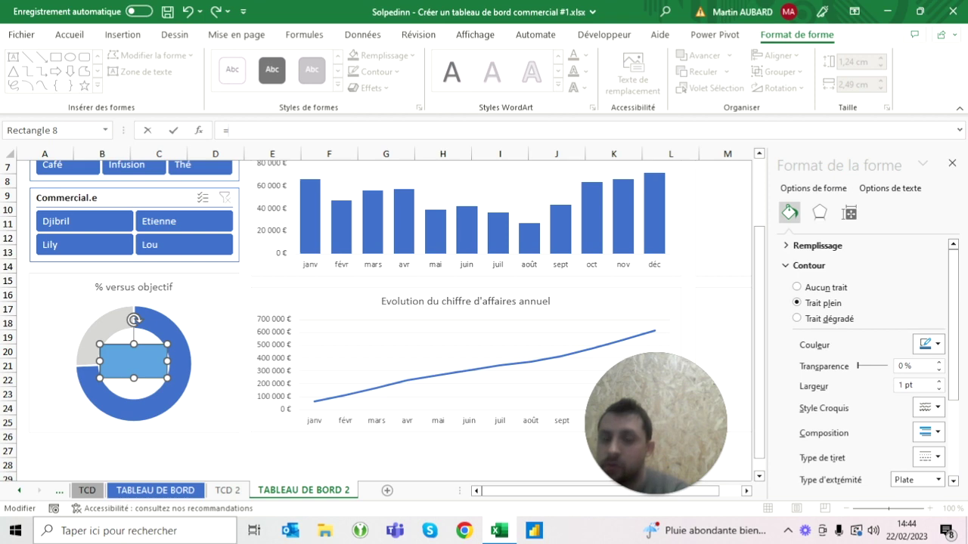
click(228, 490)
click(718, 296)
key(Return)
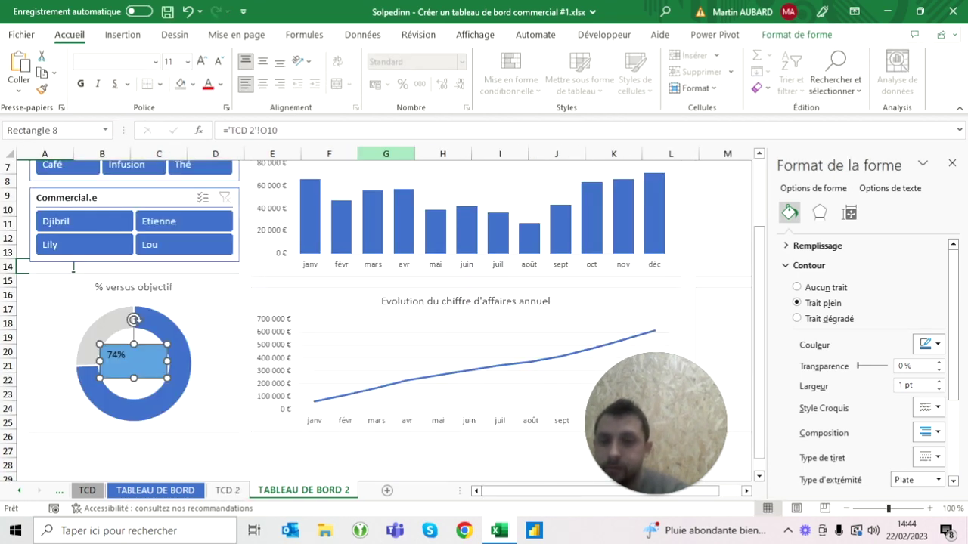
click(159, 266)
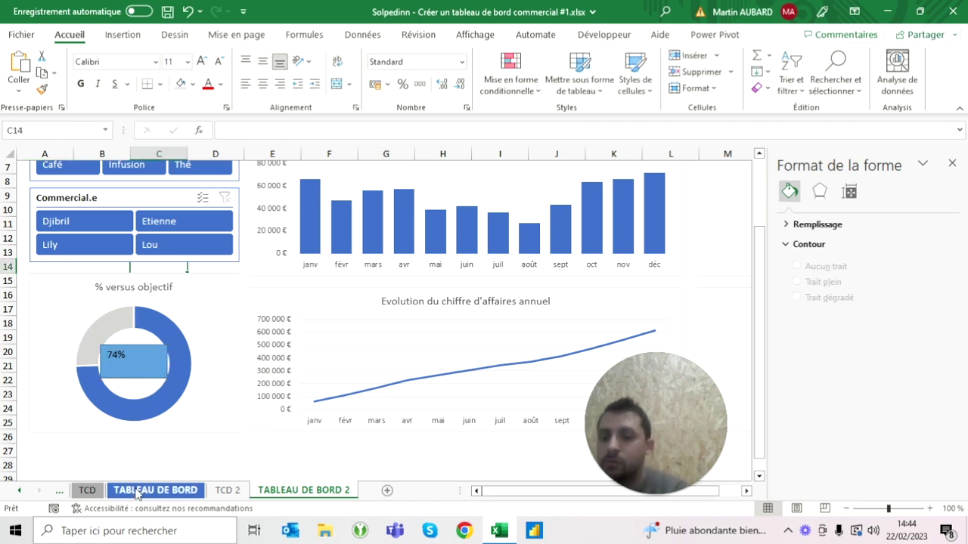
Change a commercial's objective to 0 on PARAMETRES and check the percentage on TCD 2
click(59, 491)
click(97, 491)
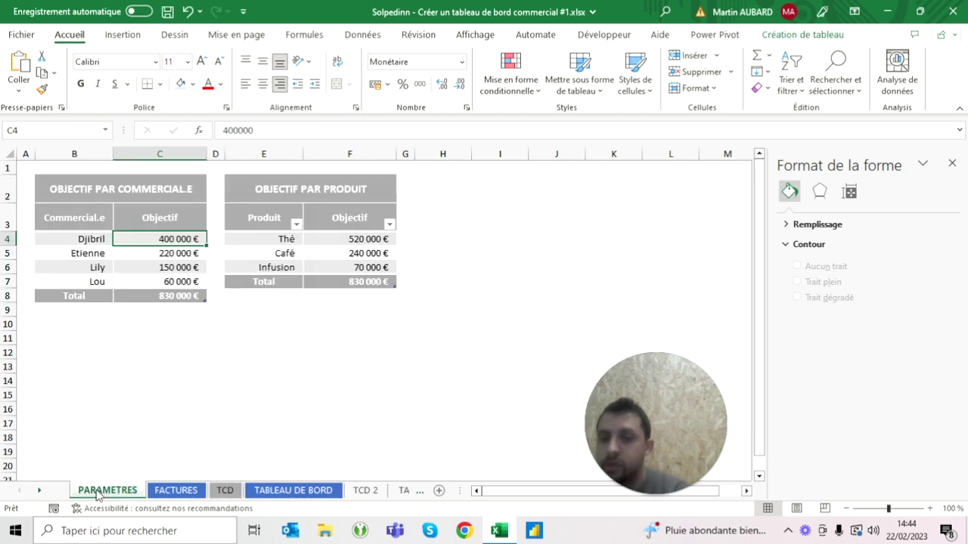
text(0)
key(Return)
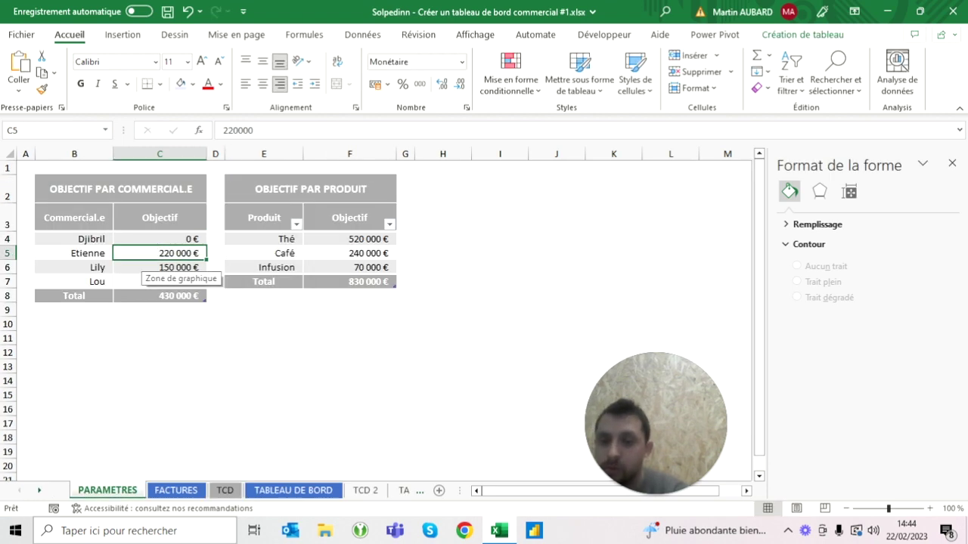
click(374, 491)
click(402, 491)
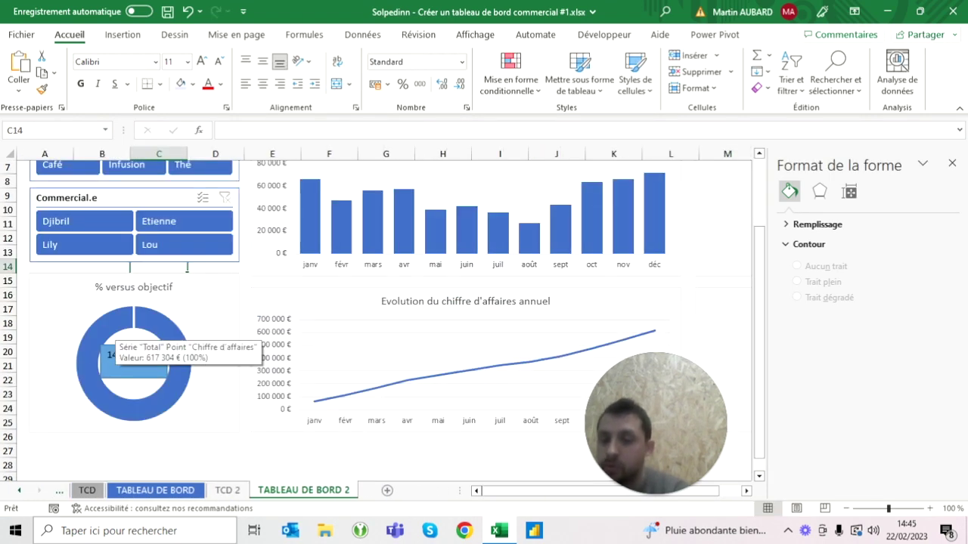
Give the 74% rectangle no fill and no outline, and centre its label horizontally
click(140, 370)
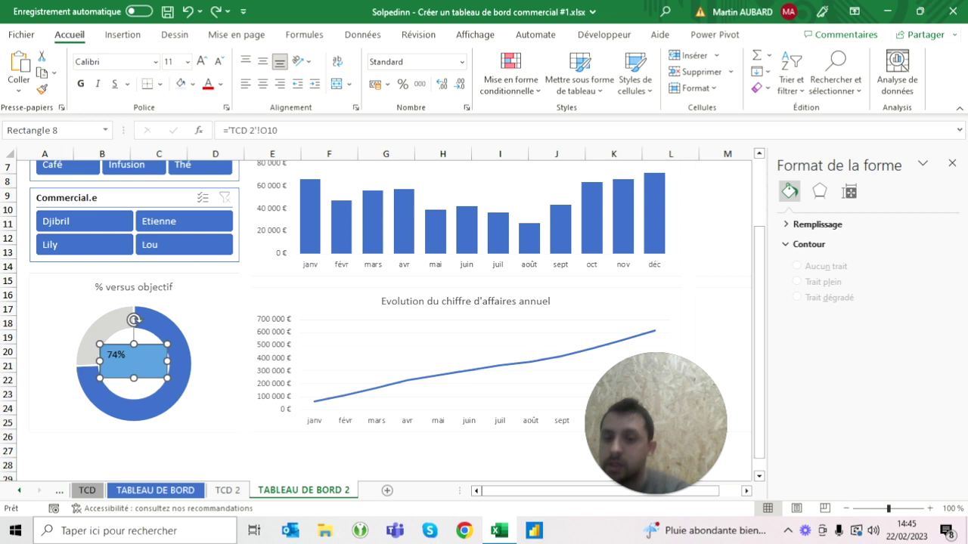
click(193, 85)
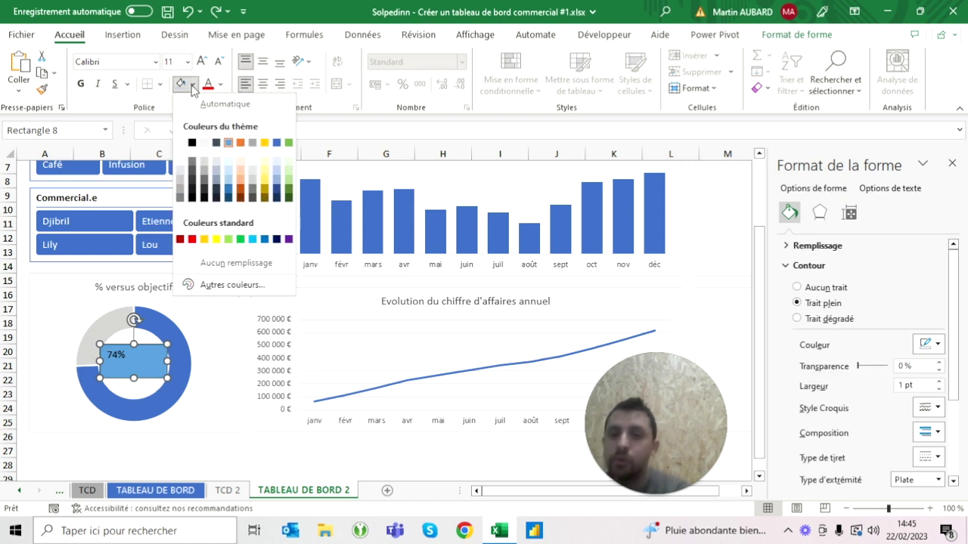
click(236, 263)
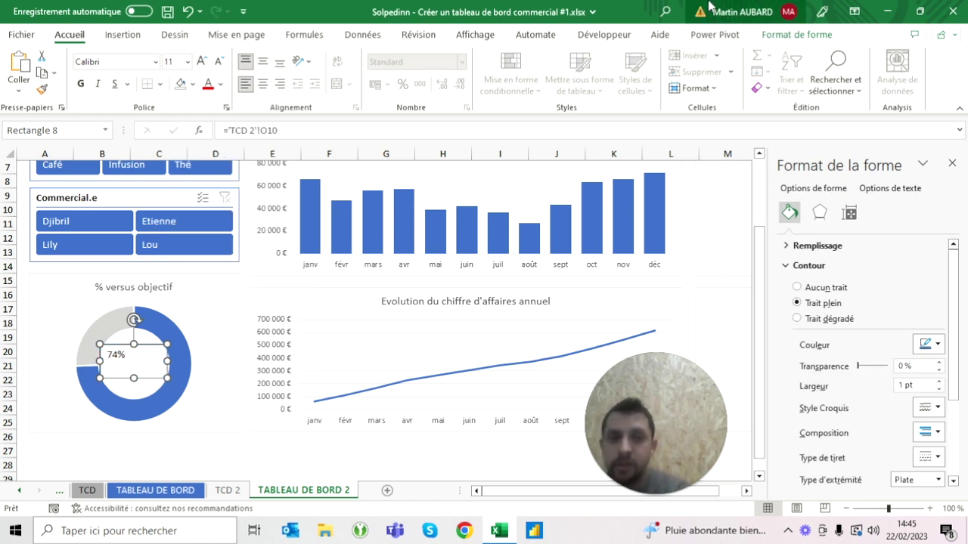
click(796, 39)
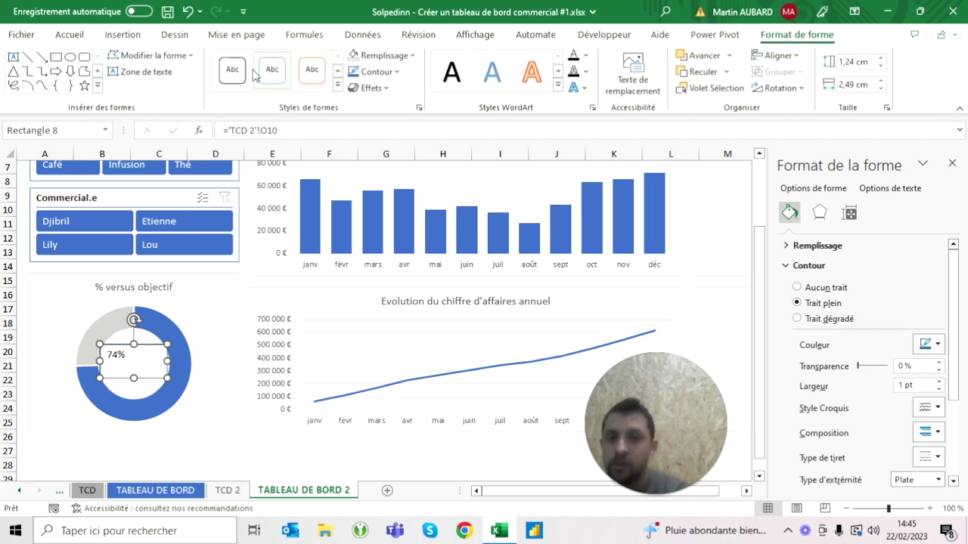
click(371, 72)
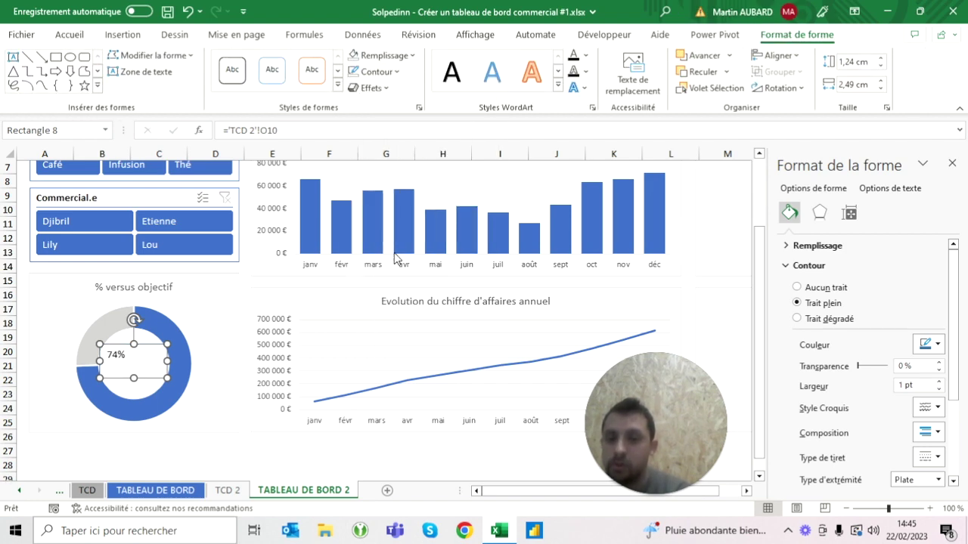
click(394, 254)
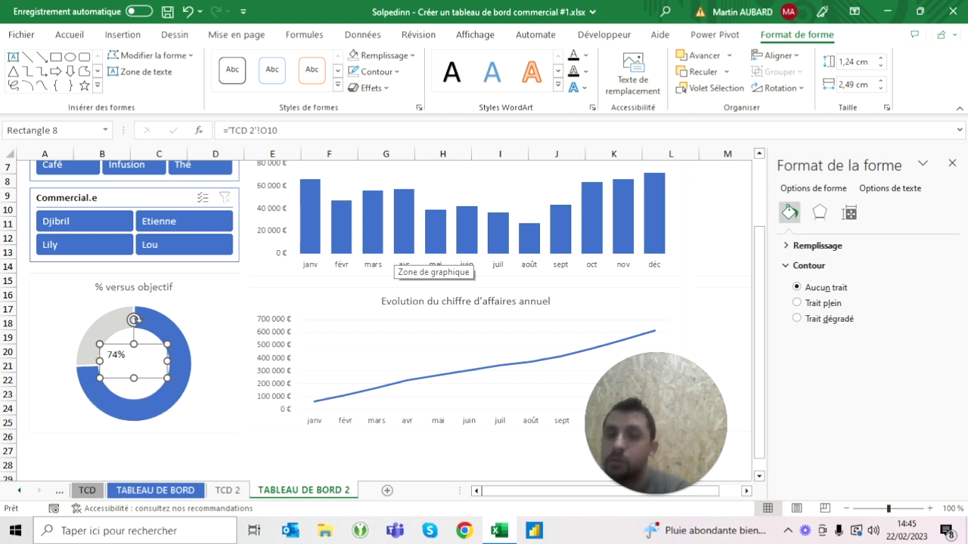
click(68, 35)
click(262, 83)
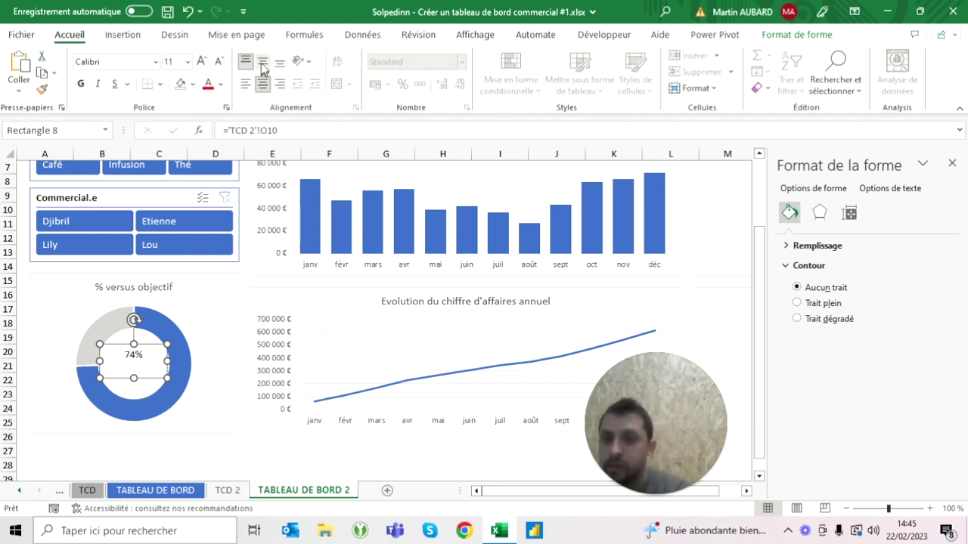
Centre the 74% label vertically and make it bold, blue, at 24 pt
click(262, 62)
click(201, 60)
click(201, 61)
click(202, 61)
click(201, 61)
click(201, 61)
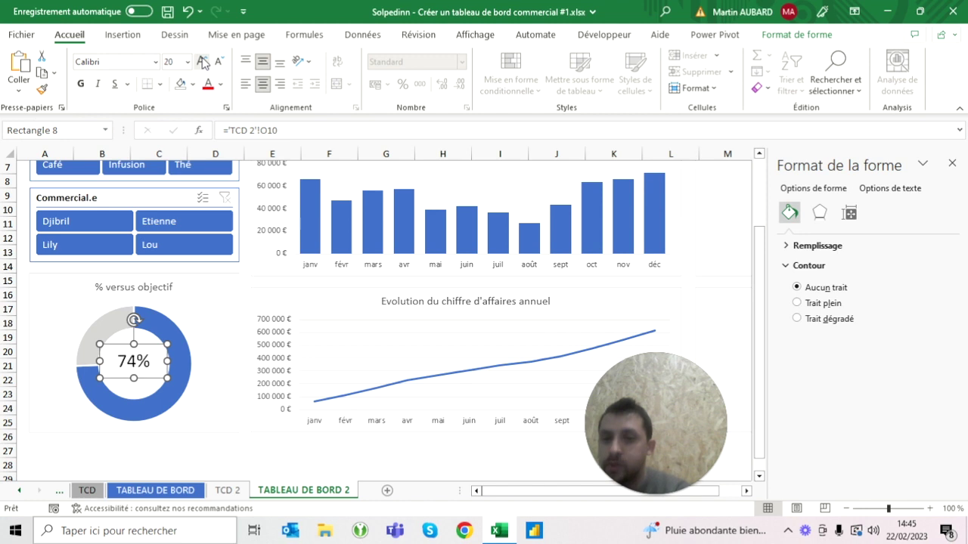
click(81, 84)
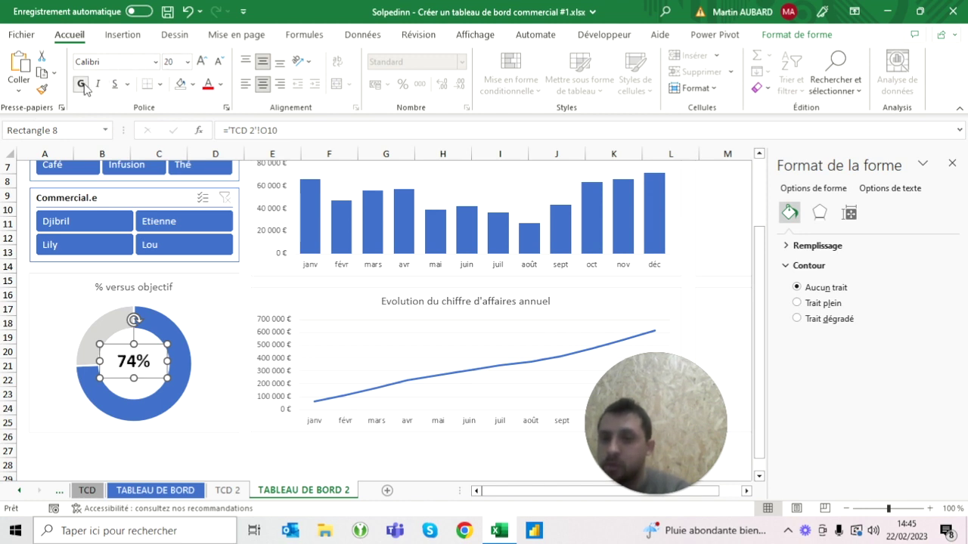
click(201, 60)
click(201, 61)
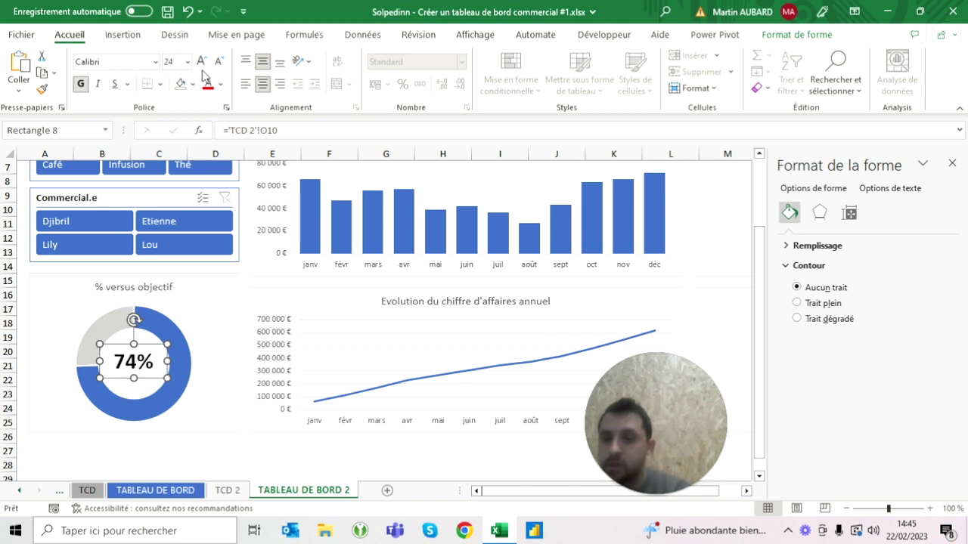
click(220, 84)
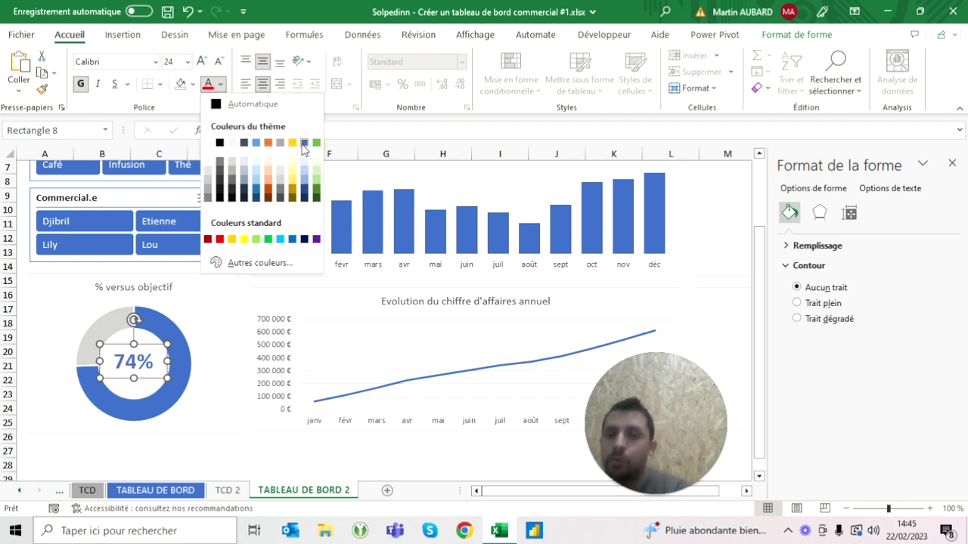
click(255, 143)
click(215, 266)
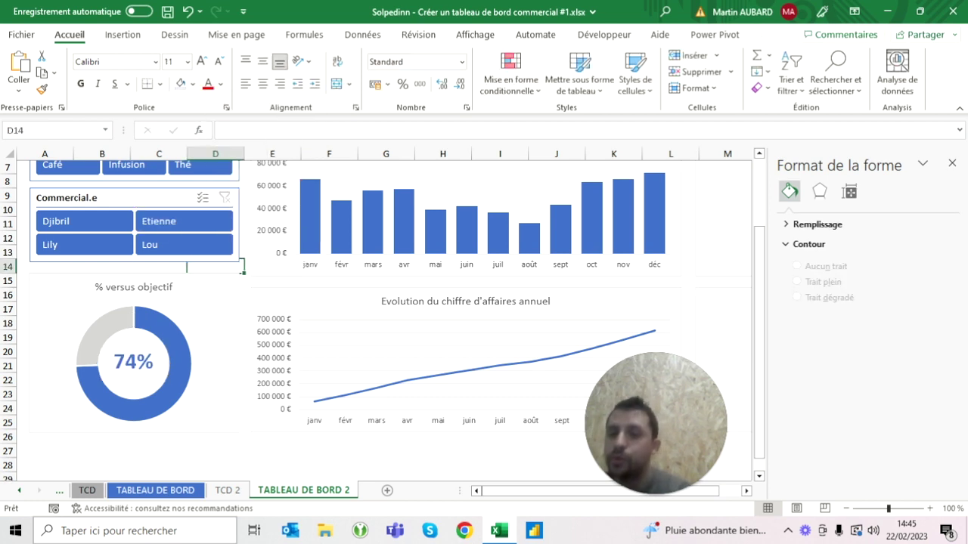
click(134, 355)
Nudge the 74% label down and insert a blank row 3 above the dashboard
key(Down)
key(Down)
key(Down)
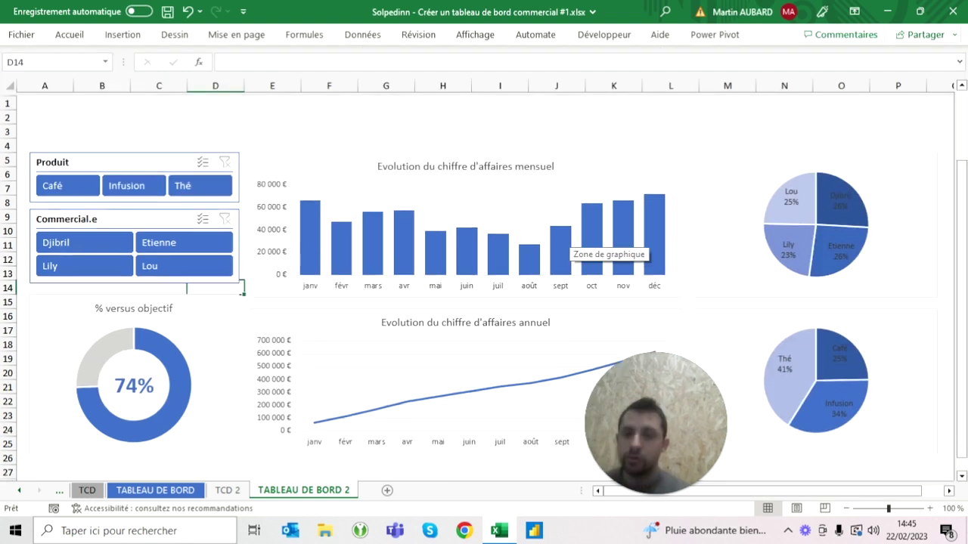
click(102, 114)
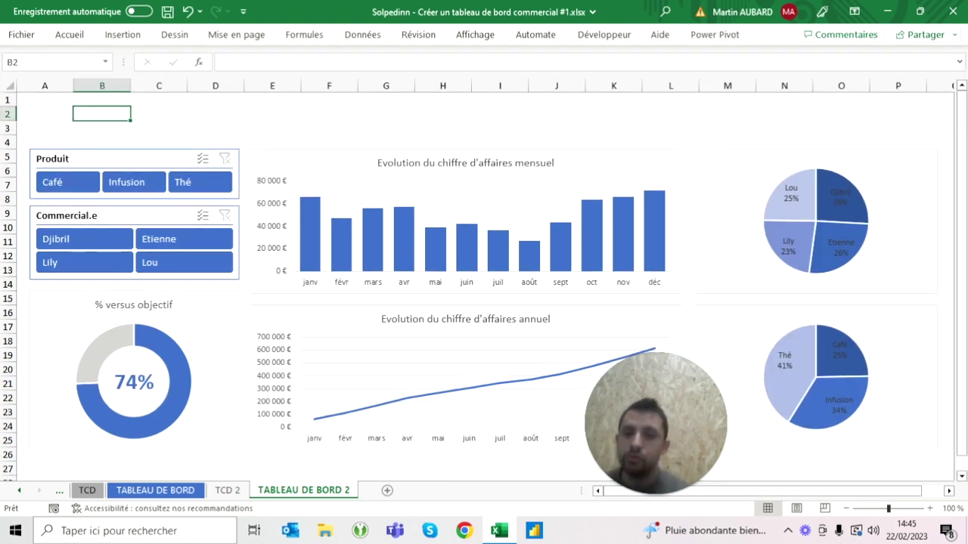
click(8, 129)
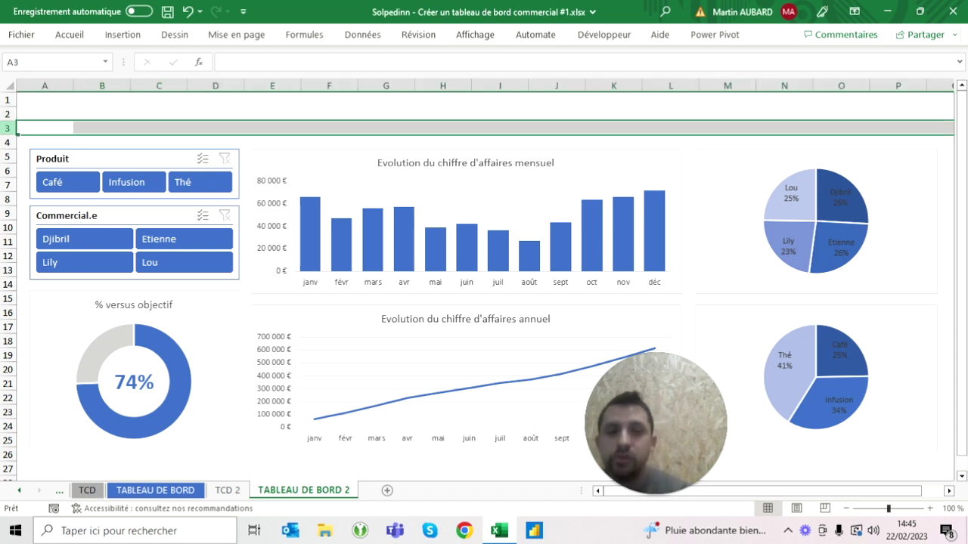
key(ctrl+plus)
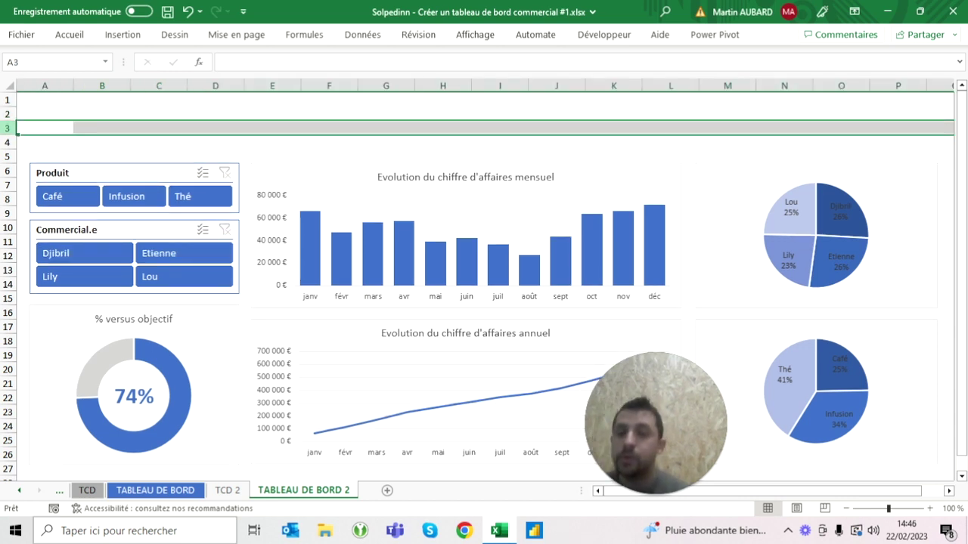
Try the Commercial.e slicer on individual commercials, then clear the filter to show everyone
click(110, 259)
click(147, 253)
click(119, 274)
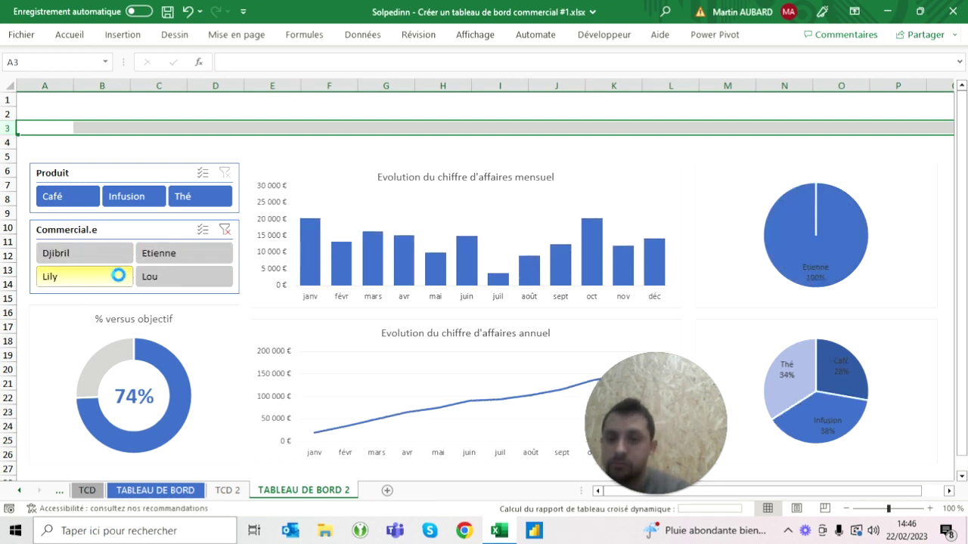
click(117, 258)
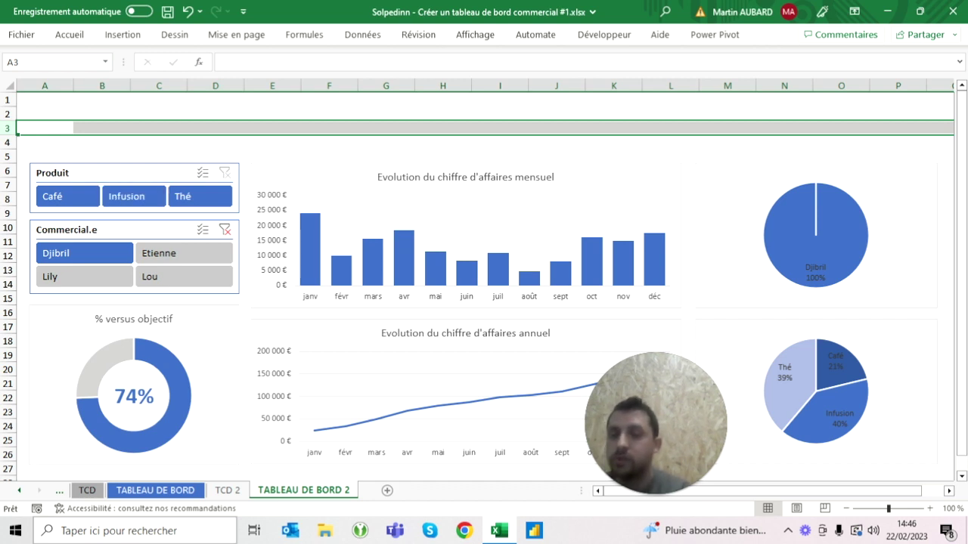
click(224, 230)
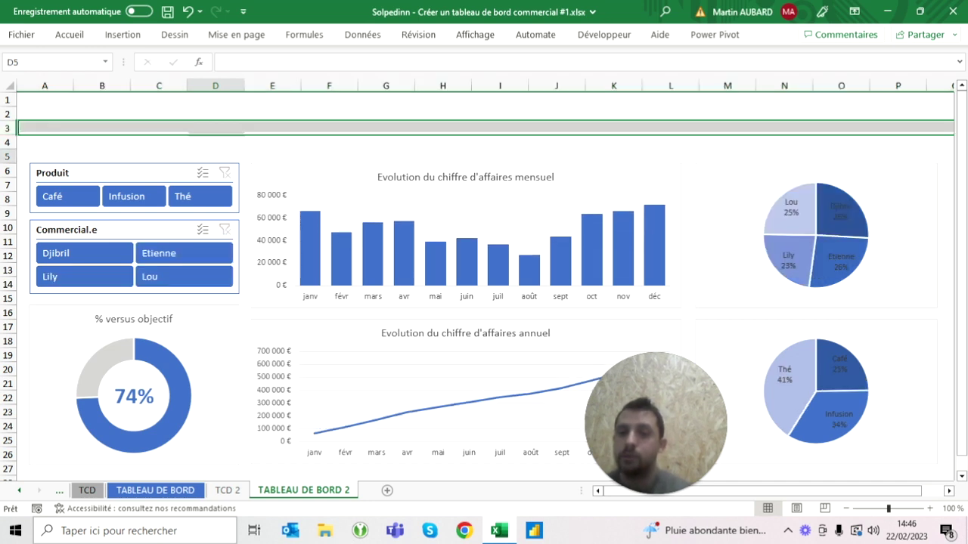
click(216, 155)
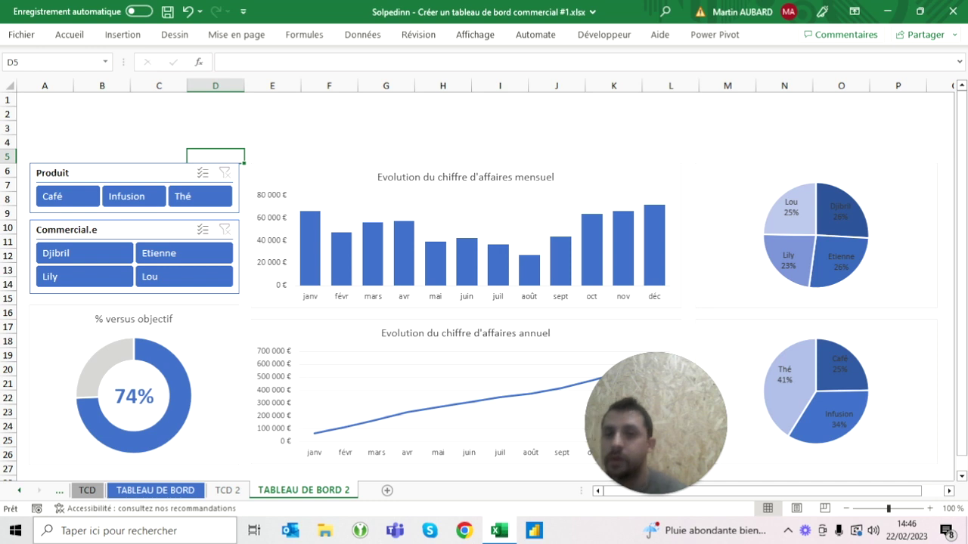
click(44, 114)
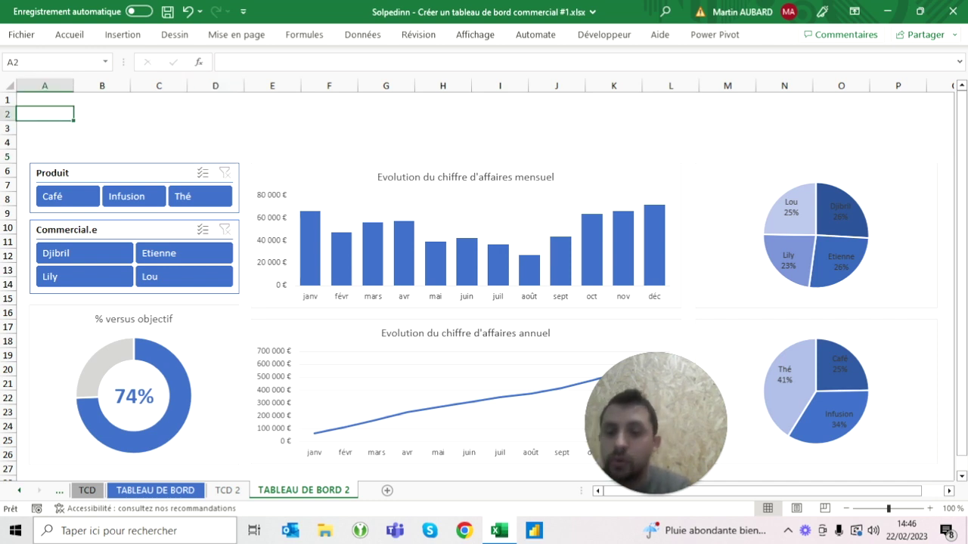
click(224, 491)
click(181, 492)
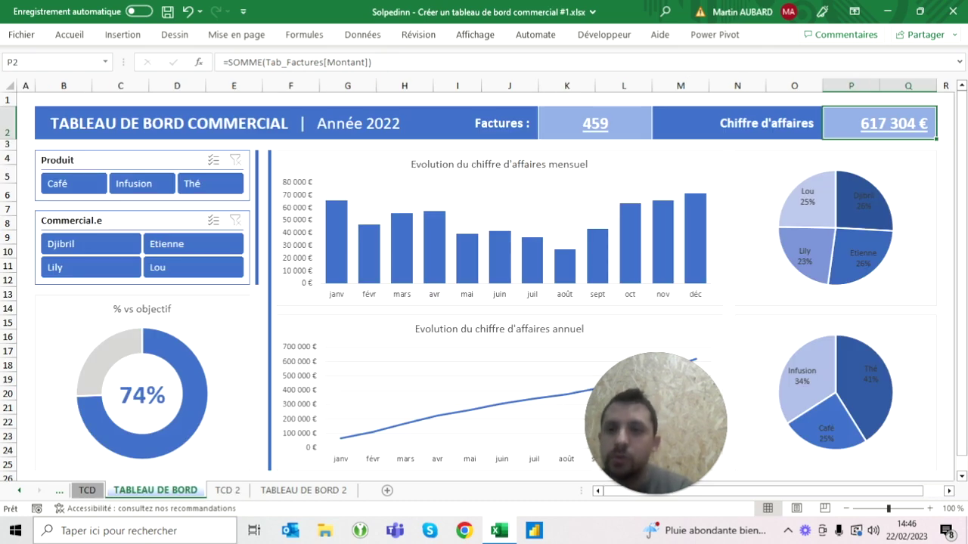
click(303, 491)
click(44, 86)
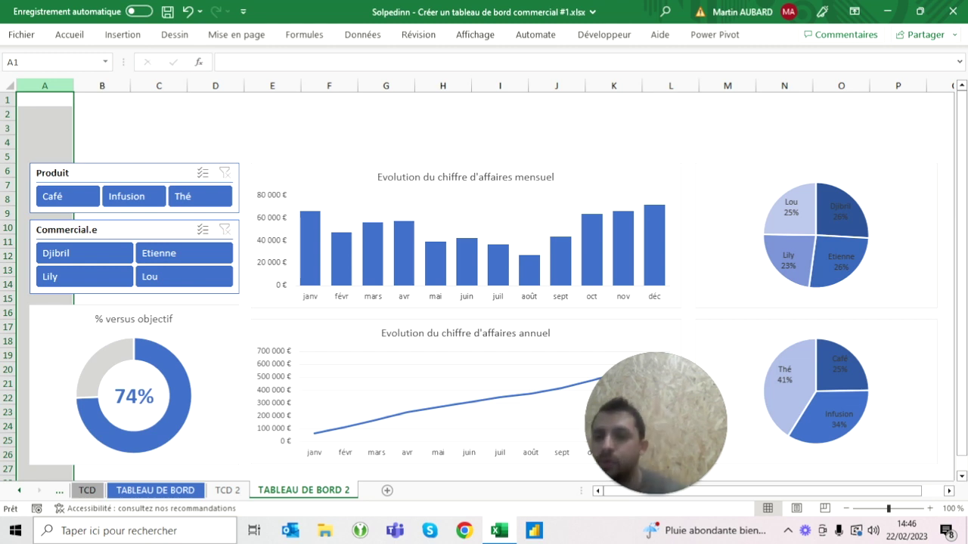
Try column A width 3, undo it, then select every dashboard object with Ctrl+A
right_click(65, 85)
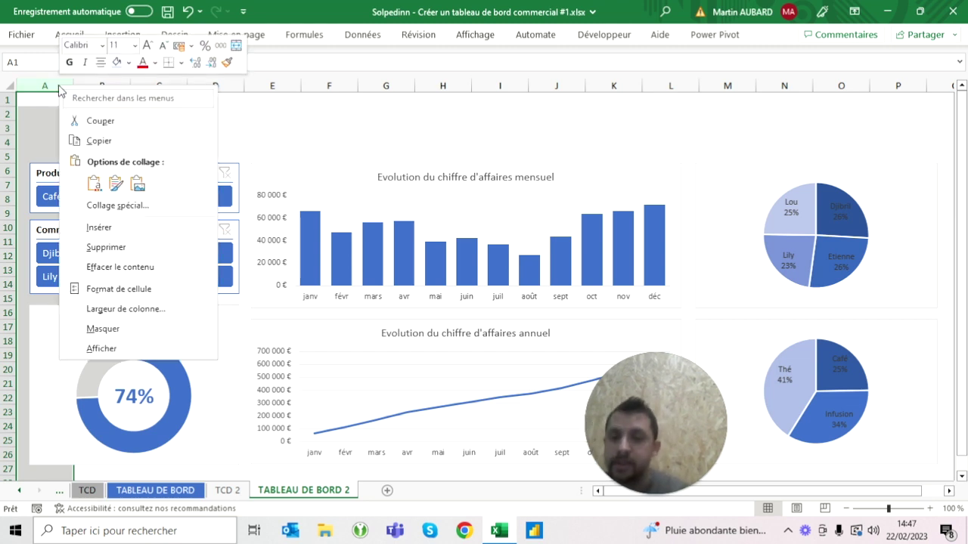
click(132, 310)
text(3)
key(Return)
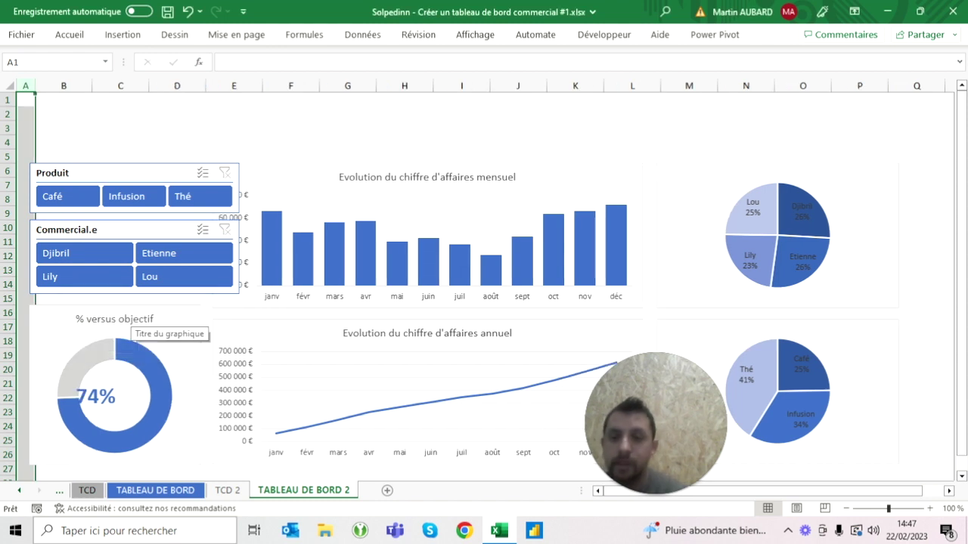
click(188, 11)
click(114, 173)
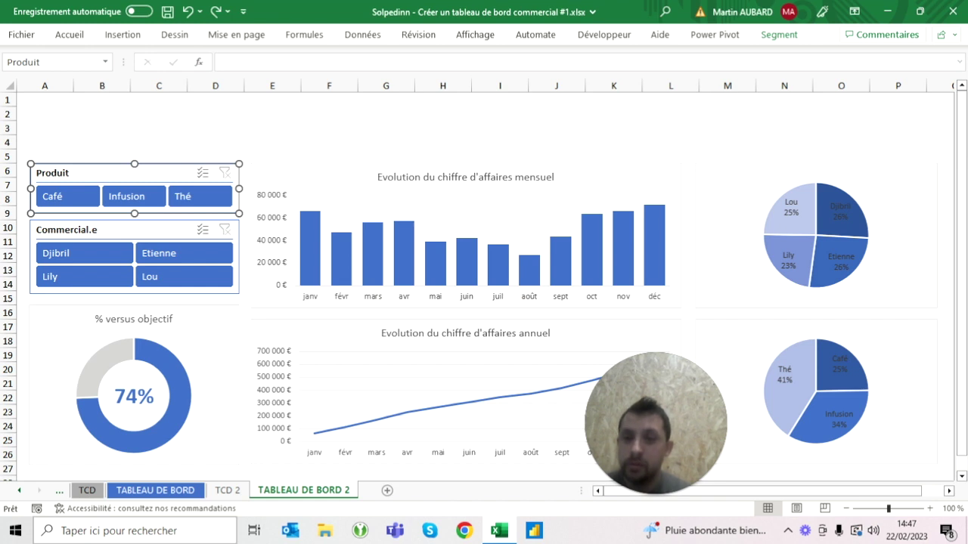
key(ctrl+a)
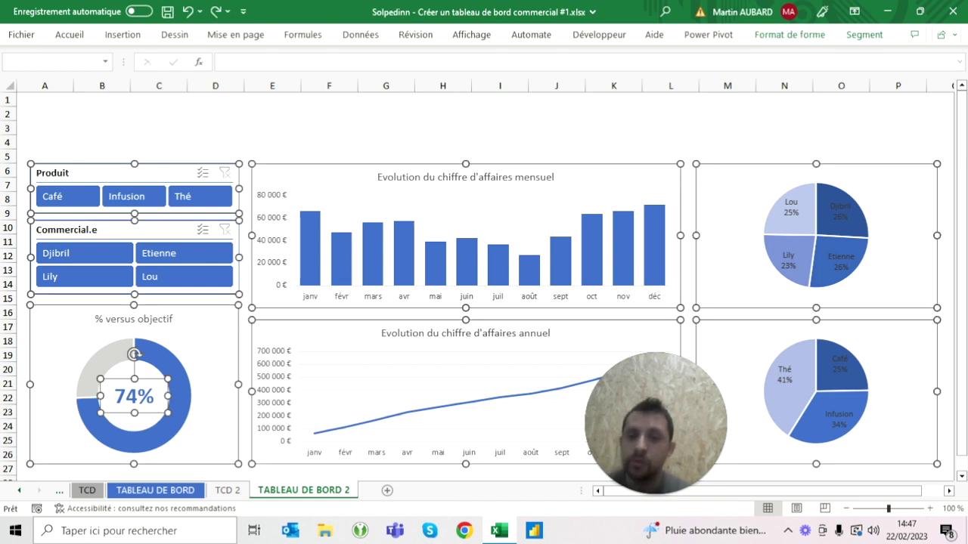
Set all selected slicers and charts to 'Ne pas déplacer ou dimensionner avec les cellules'
right_click(115, 172)
click(179, 441)
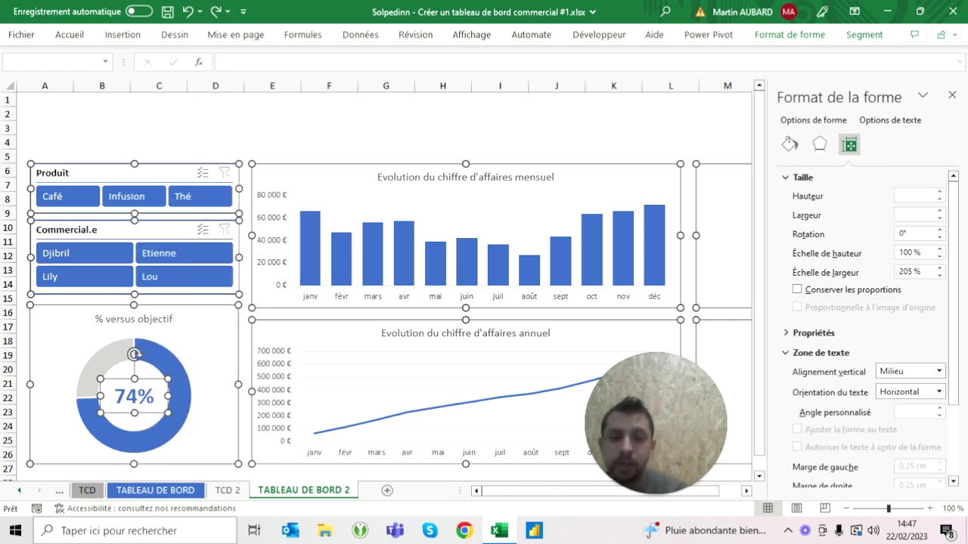
click(803, 231)
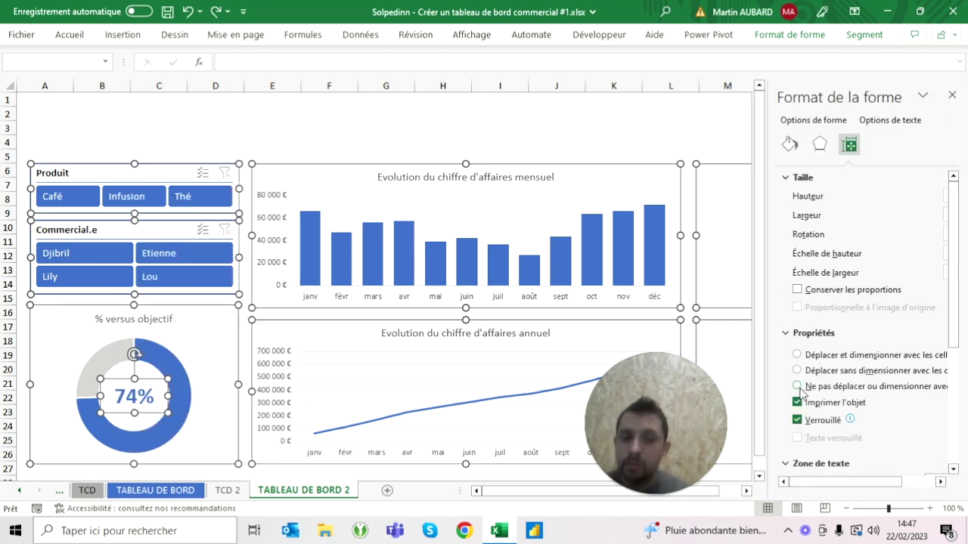
click(799, 387)
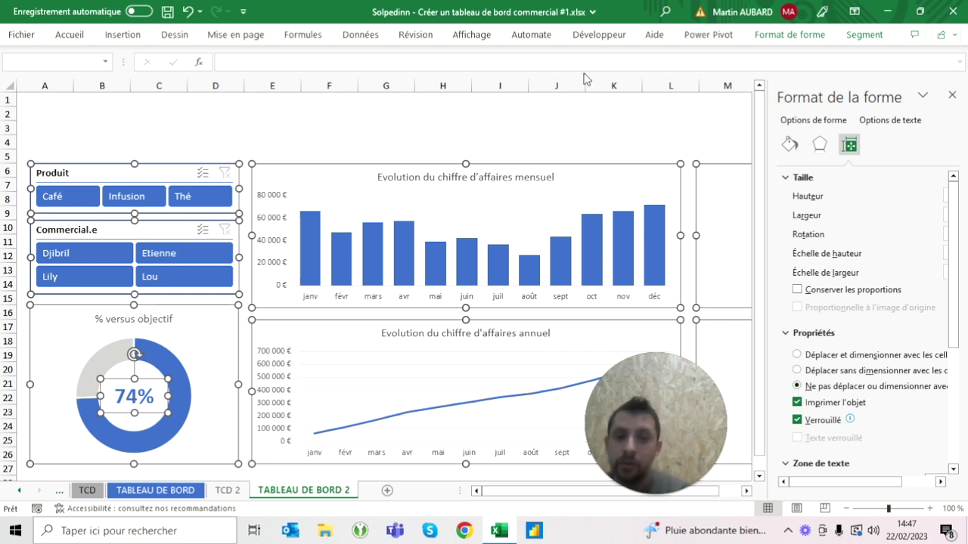
click(557, 113)
Set column A to width 3, narrow it a bit more, and close the Format pane
right_click(62, 85)
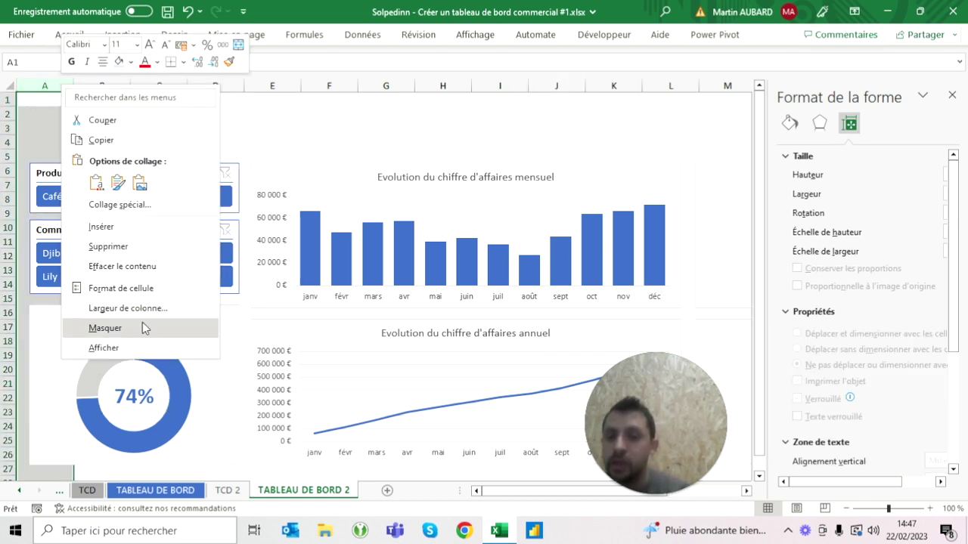
click(128, 308)
text(3)
key(Return)
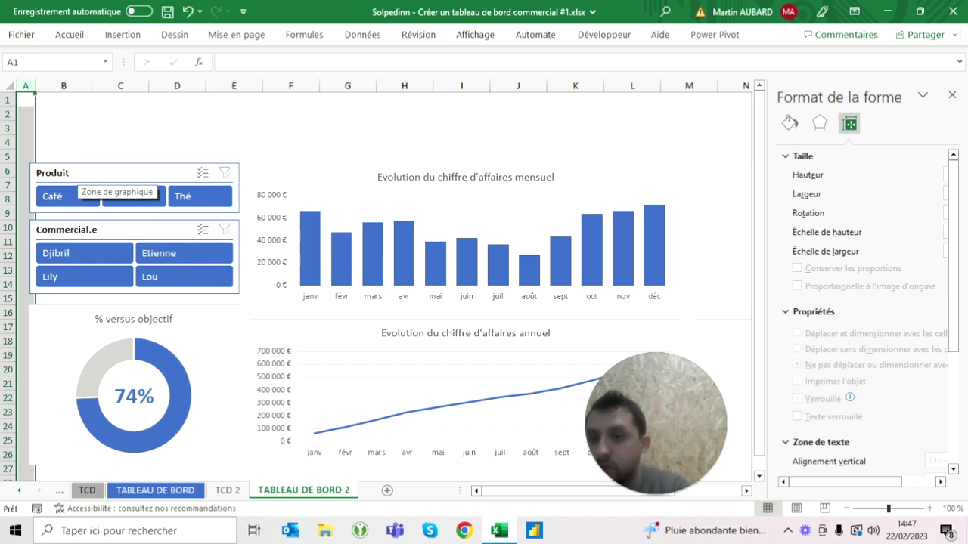
drag(36, 86, 30, 85)
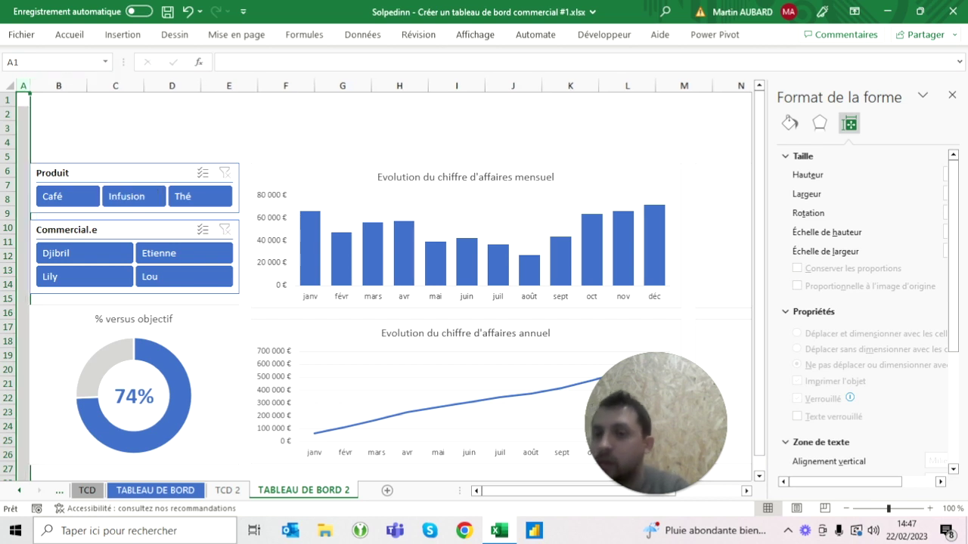
click(58, 127)
click(952, 95)
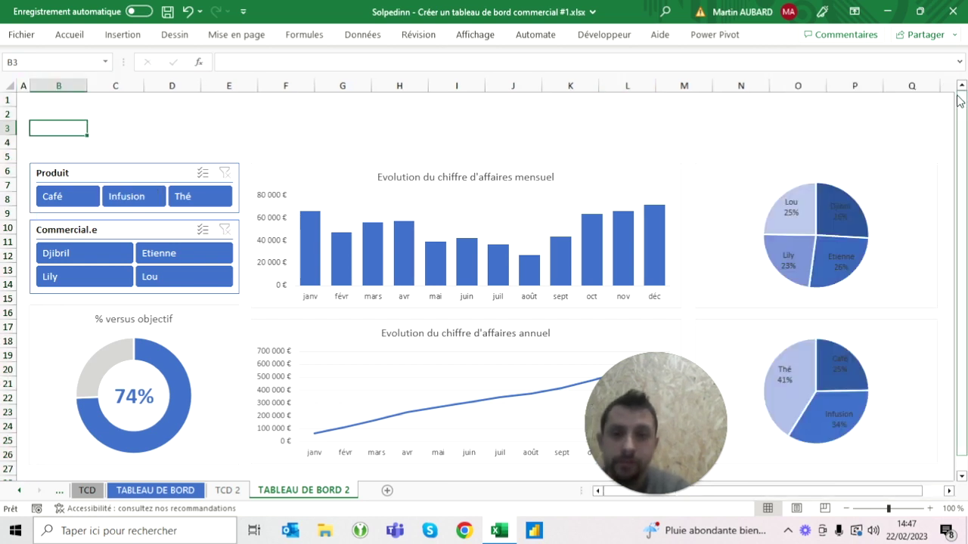
Narrow column Q to width 10,00 and begin heightening row 2
click(911, 85)
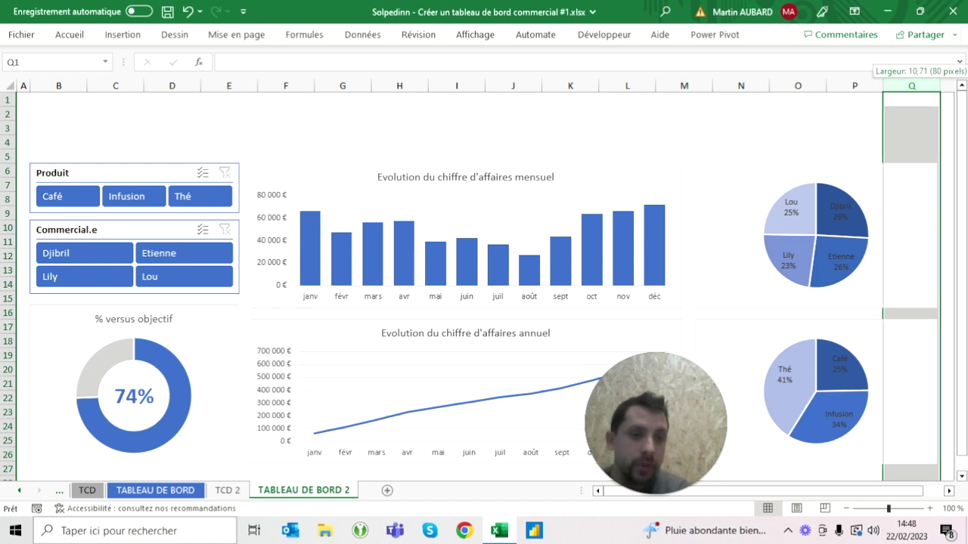
drag(940, 86, 937, 86)
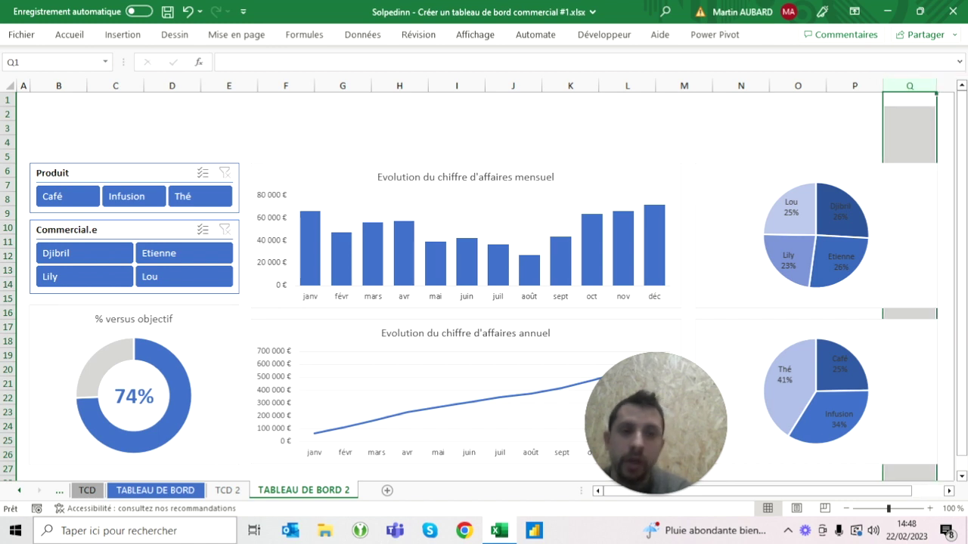
click(855, 142)
click(58, 113)
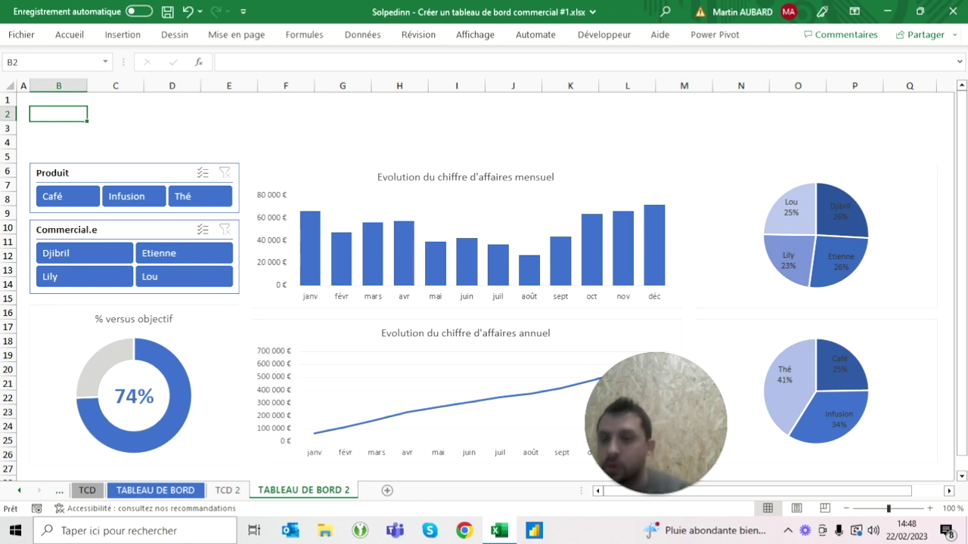
drag(9, 121, 9, 149)
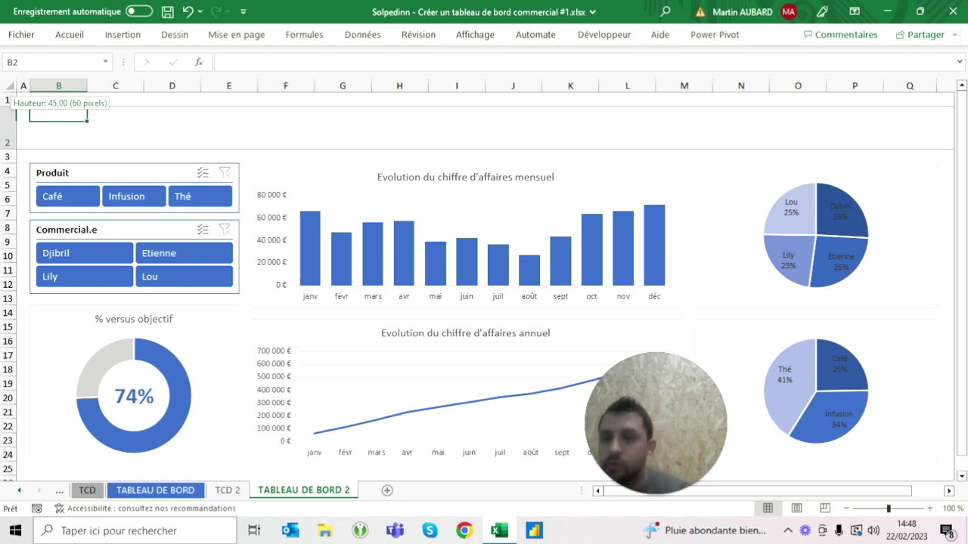
Fill B2:Q2 blue and enter the title 'Tableau de bord commercial' in B2
click(198, 493)
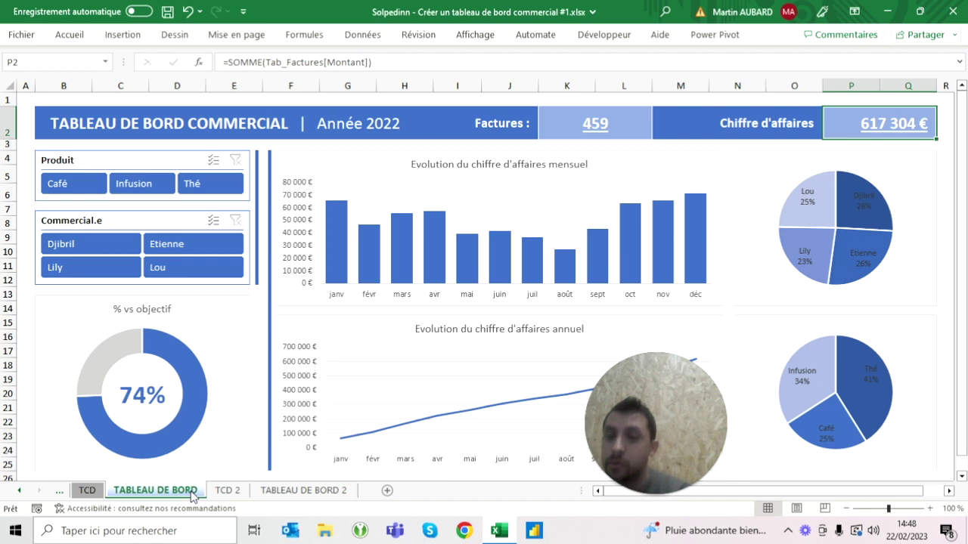
click(274, 491)
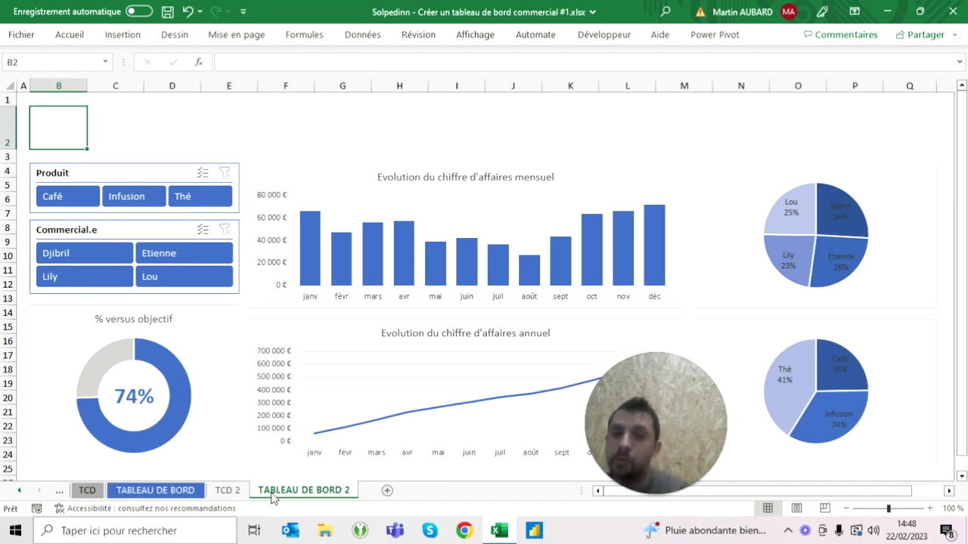
key(shift+Right)
key(shift+Right)
key(shift+Right)
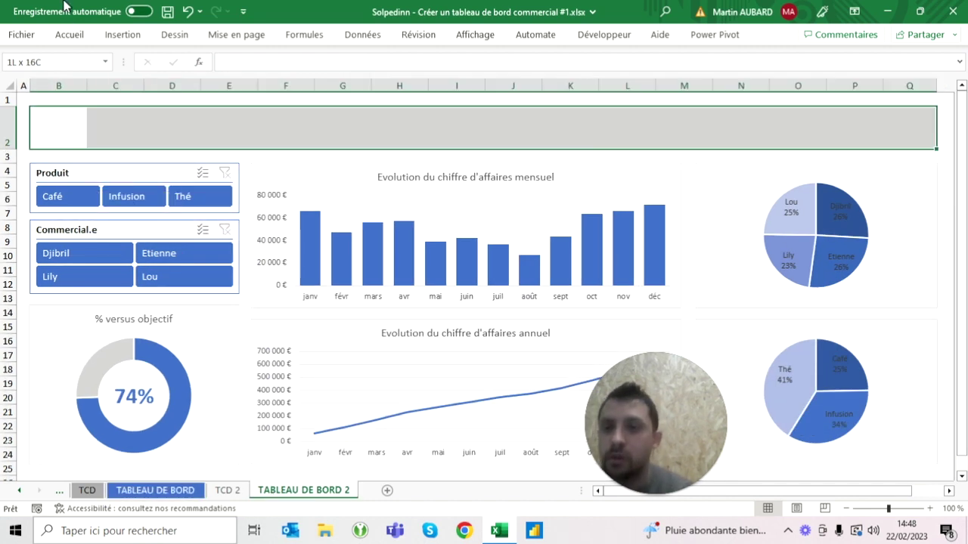
click(69, 35)
click(188, 84)
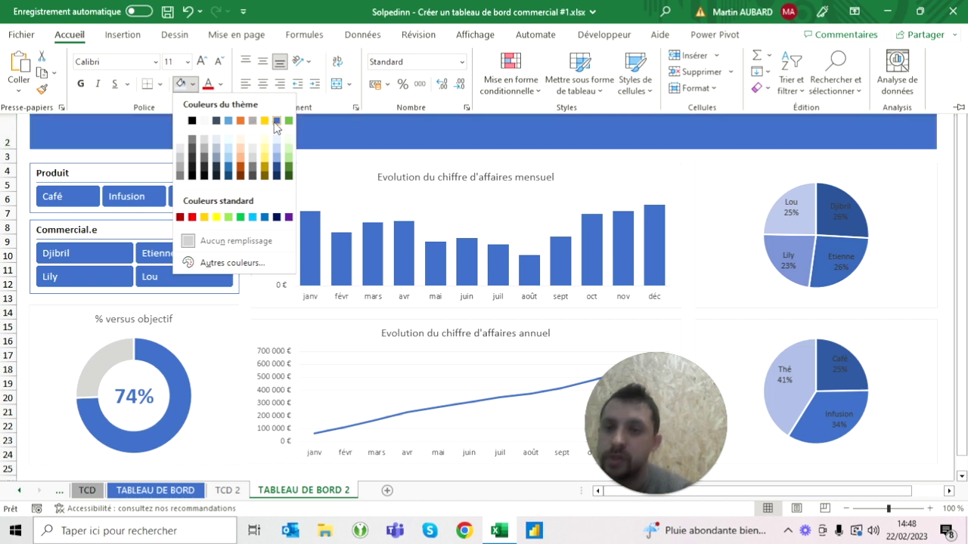
click(274, 129)
click(59, 129)
text(Tableau de bord commercial   |)
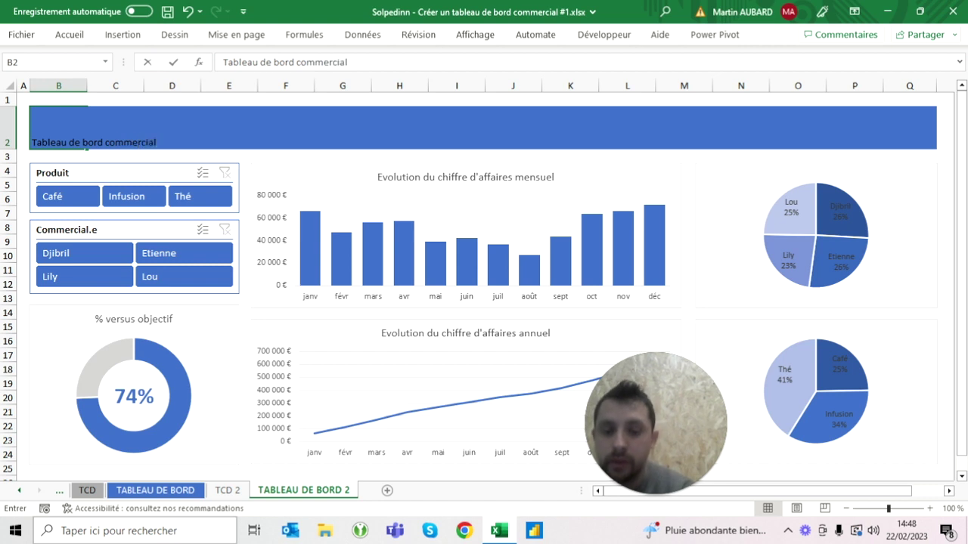
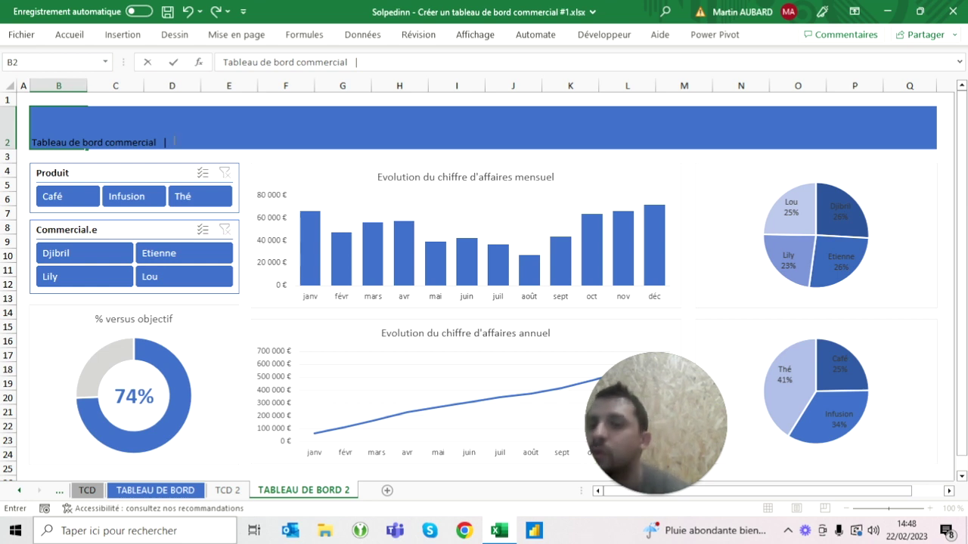
Append ' Année 2022' to the banner title in B2 and keep the Accueil ribbon pinned
text(An)
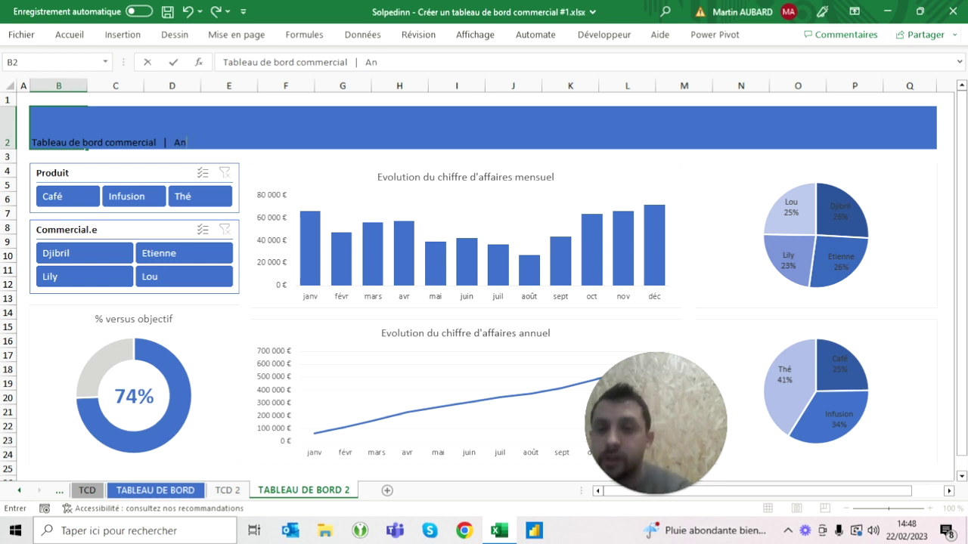
text(née 2022)
key(ctrl+Return)
click(69, 35)
key(ctrl+F1)
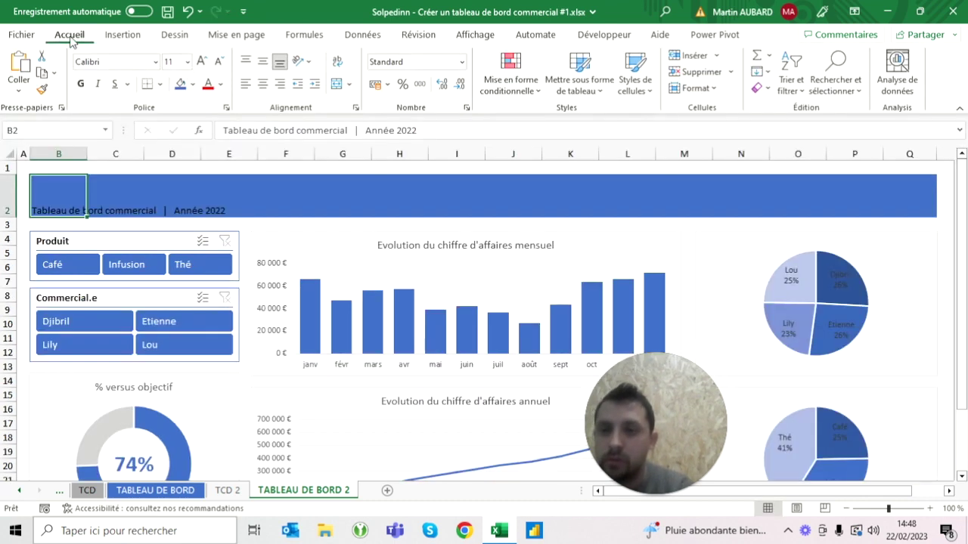
Make the title middle-aligned, indented twice, size 20, white and bold
click(262, 64)
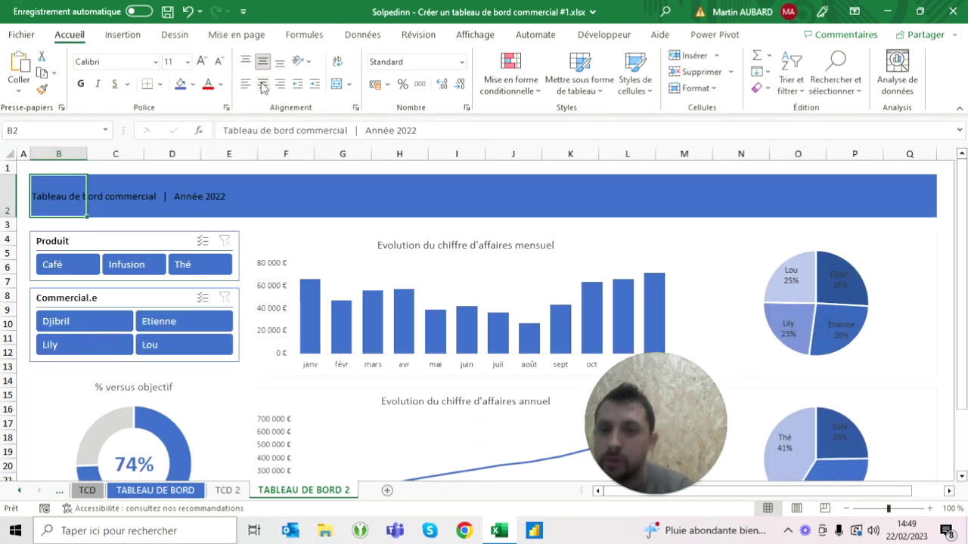
click(314, 85)
click(201, 60)
click(201, 60)
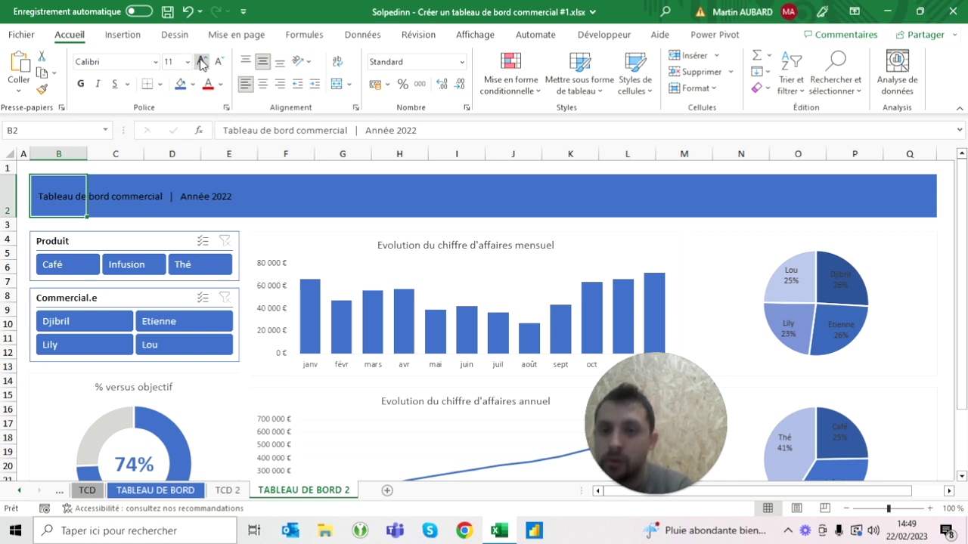
click(201, 61)
click(220, 84)
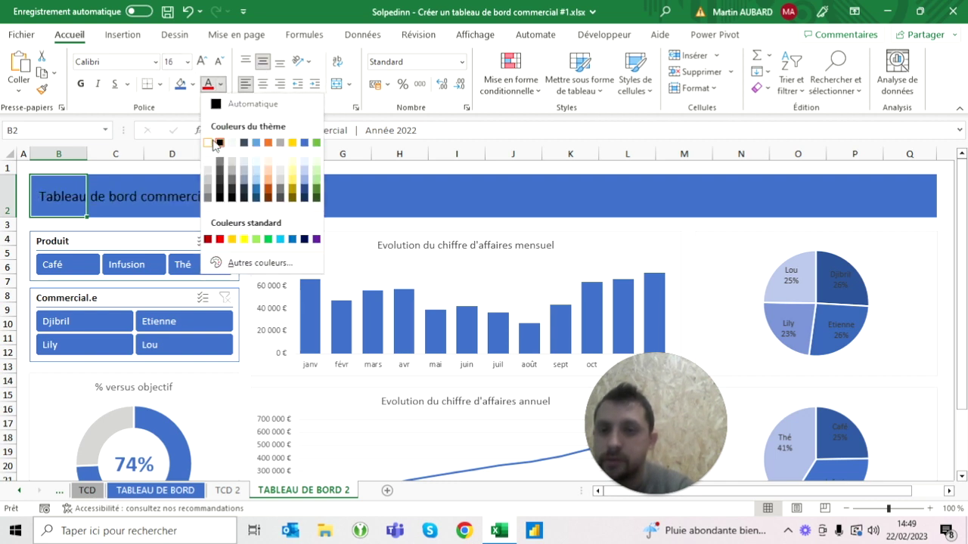
click(216, 147)
click(81, 85)
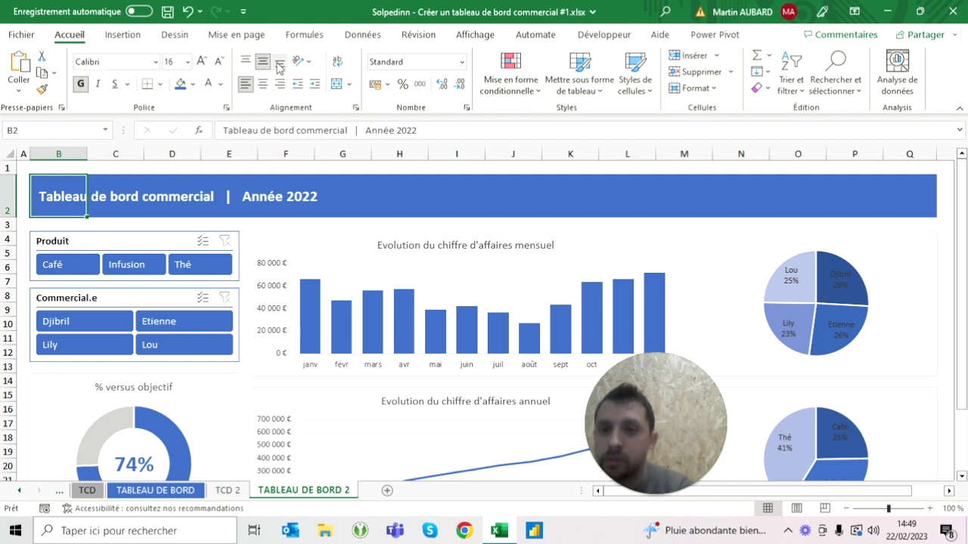
click(315, 84)
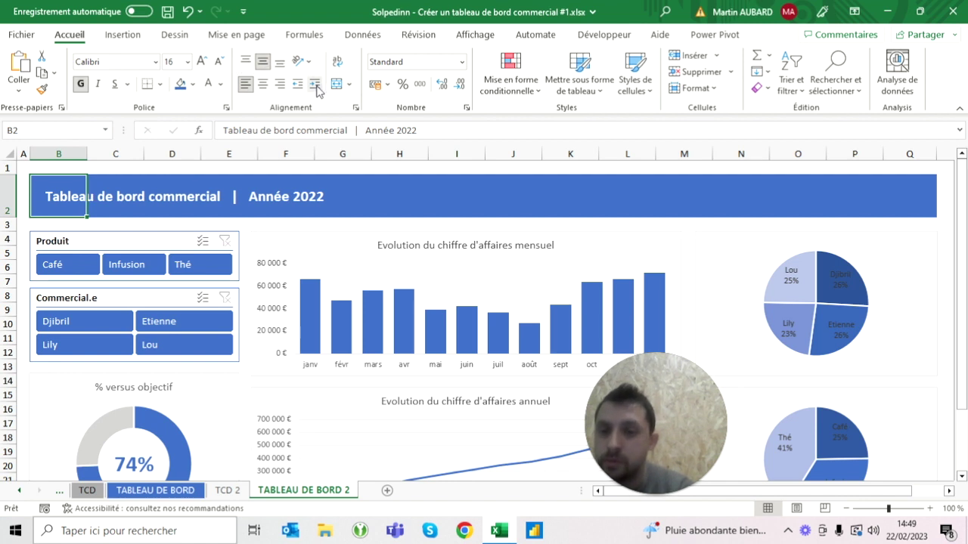
click(202, 61)
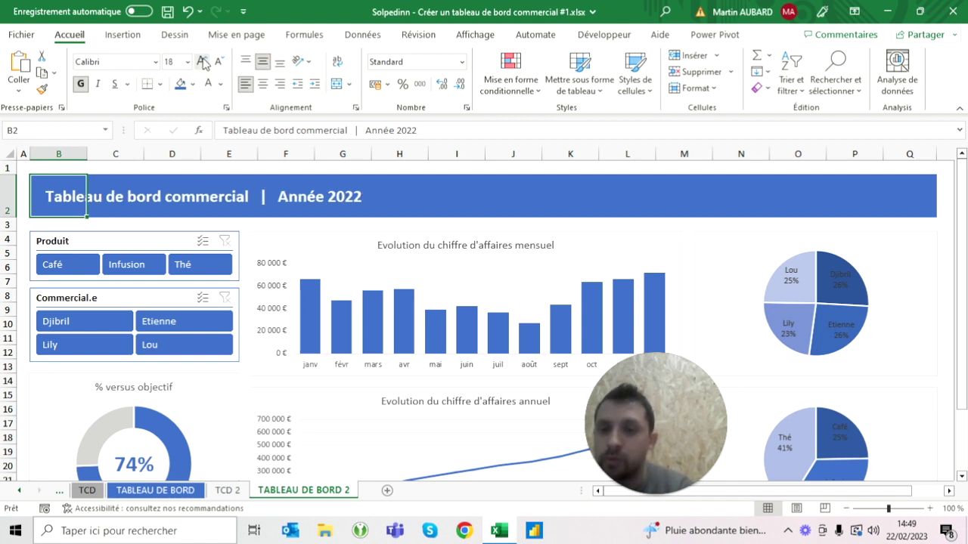
click(202, 62)
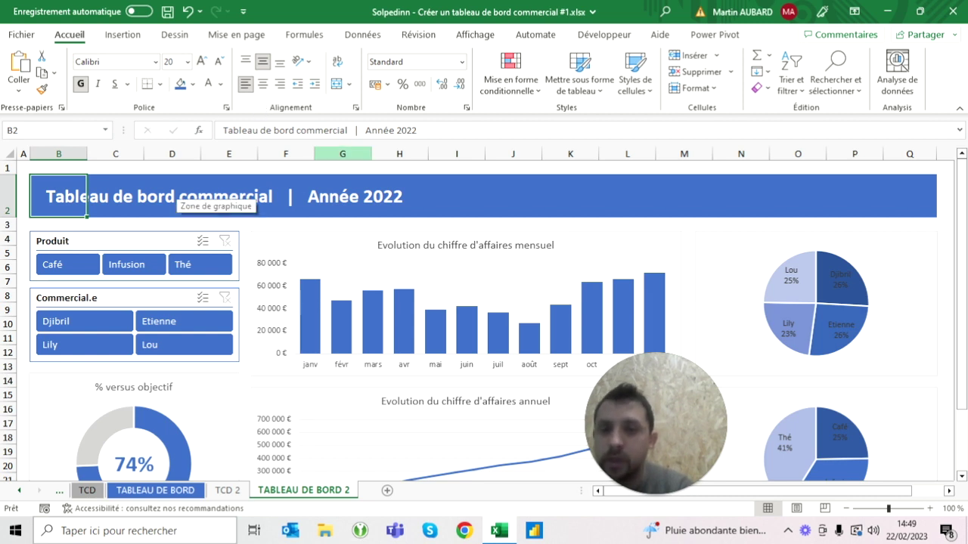
Remove bold from the 'Année 2022' part so only the main title stays bold
drag(348, 130, 416, 130)
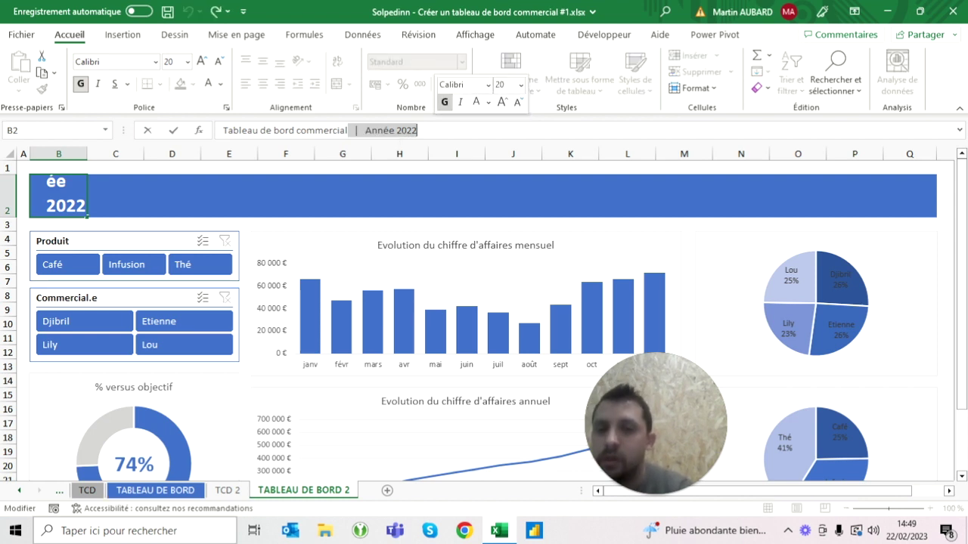
click(81, 84)
key(ctrl+Return)
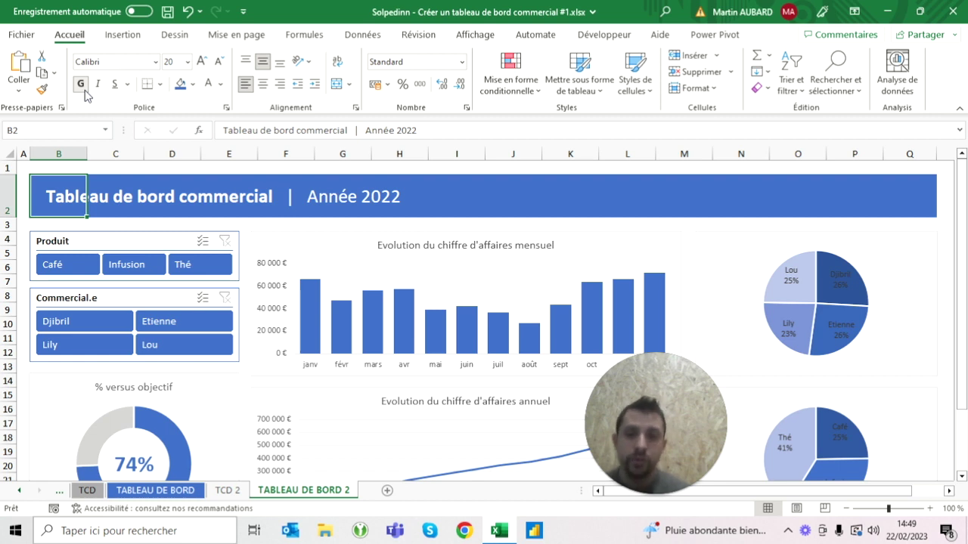
click(627, 196)
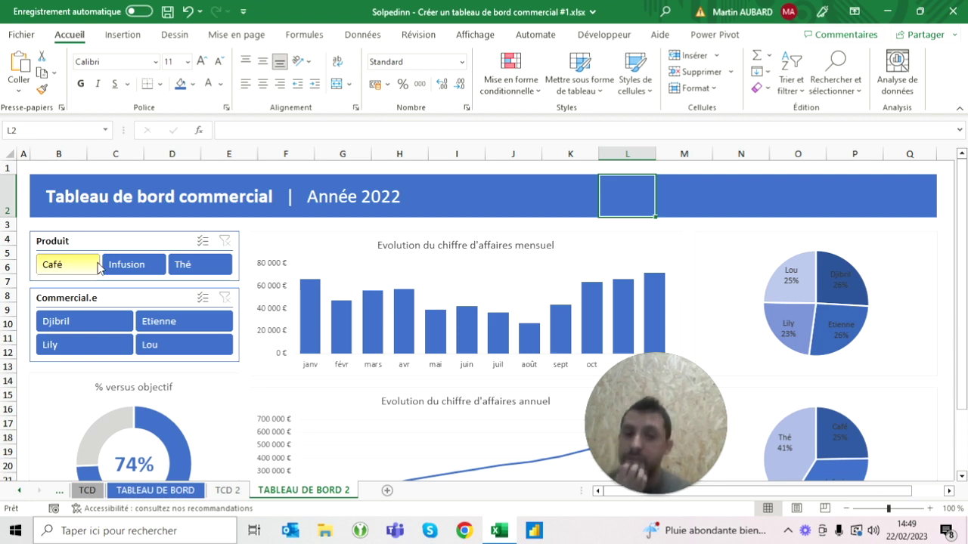
Check the TABLEAU DE BORD reference sheet, then delete columns K and L from TABLEAU DE BORD 2
click(156, 490)
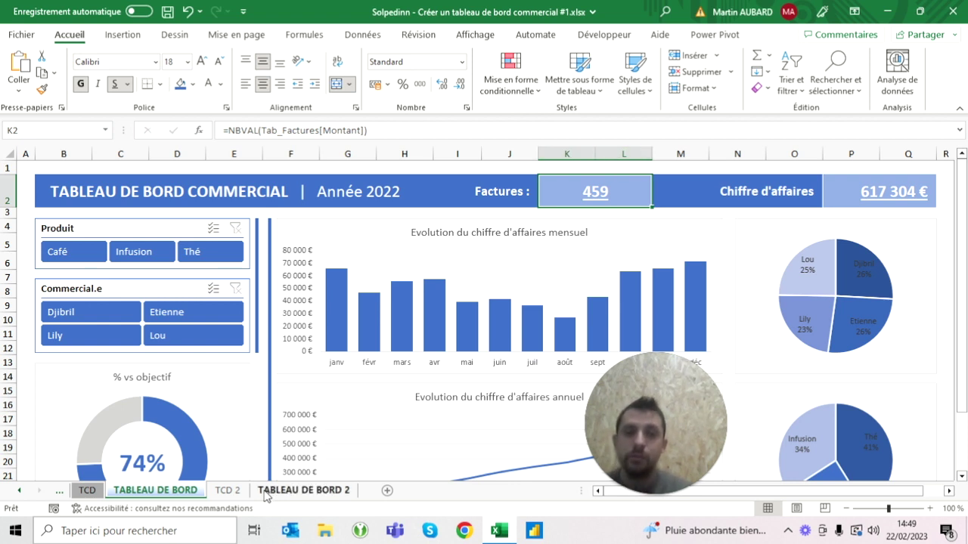
click(346, 488)
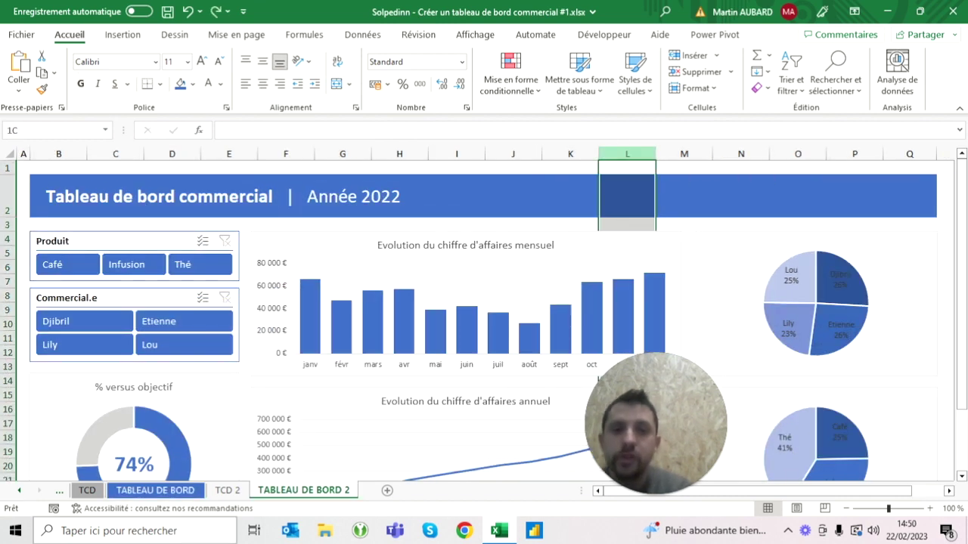
drag(621, 153, 570, 154)
right_click(579, 154)
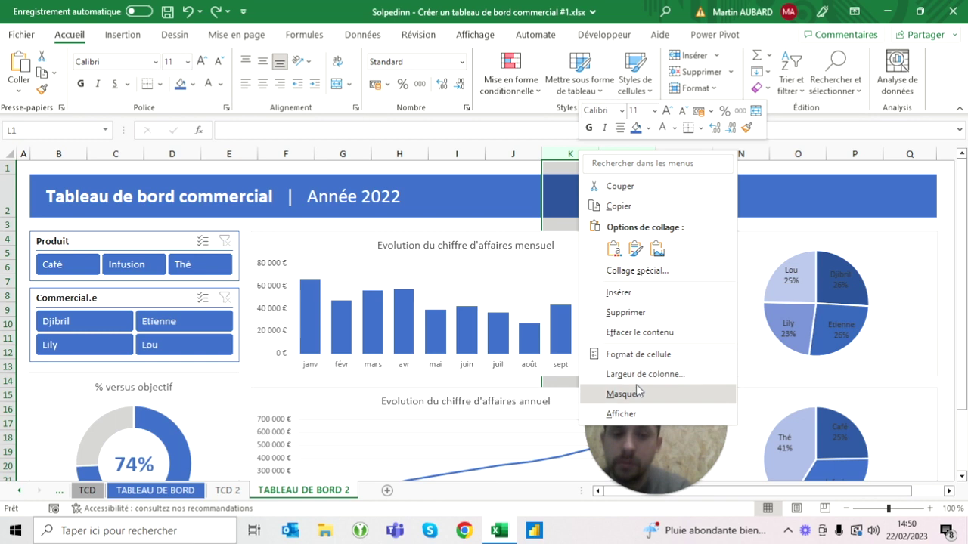
click(620, 312)
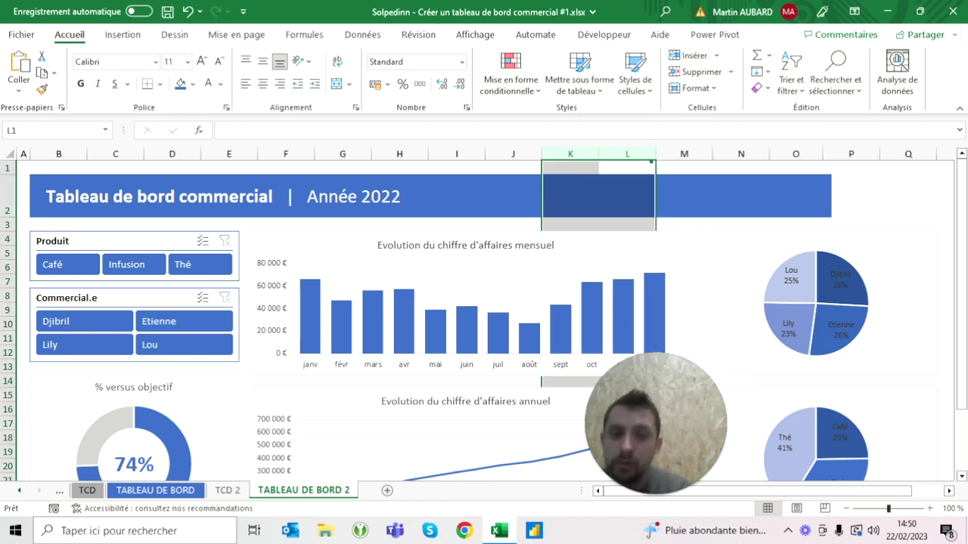
Change the widths of column O and then column K through the Column Width setting
click(626, 197)
click(796, 154)
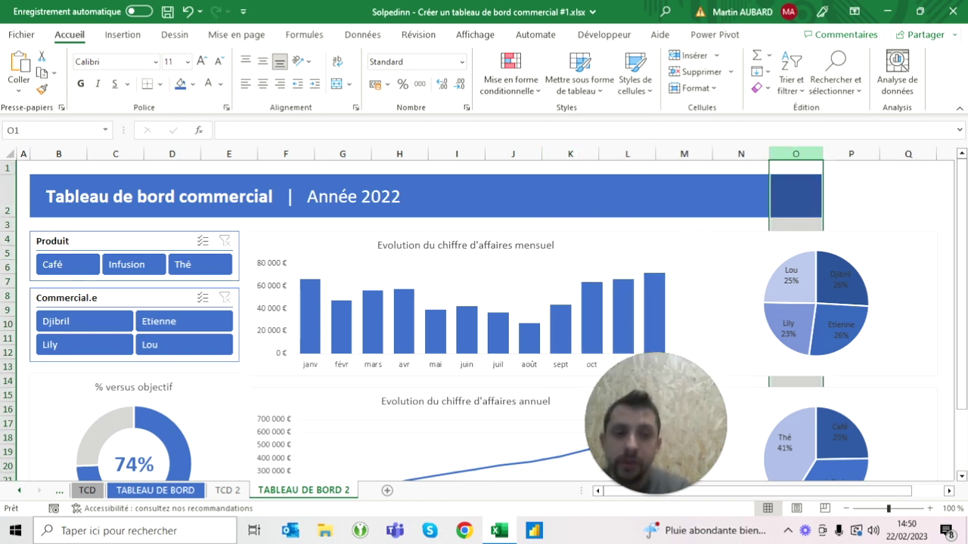
right_click(786, 154)
click(820, 378)
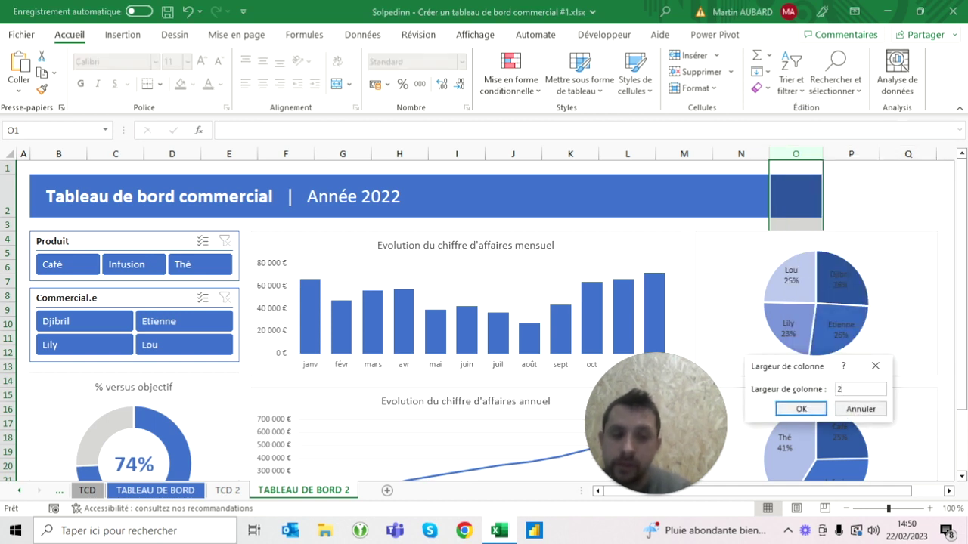
text(0)
key(Return)
click(627, 153)
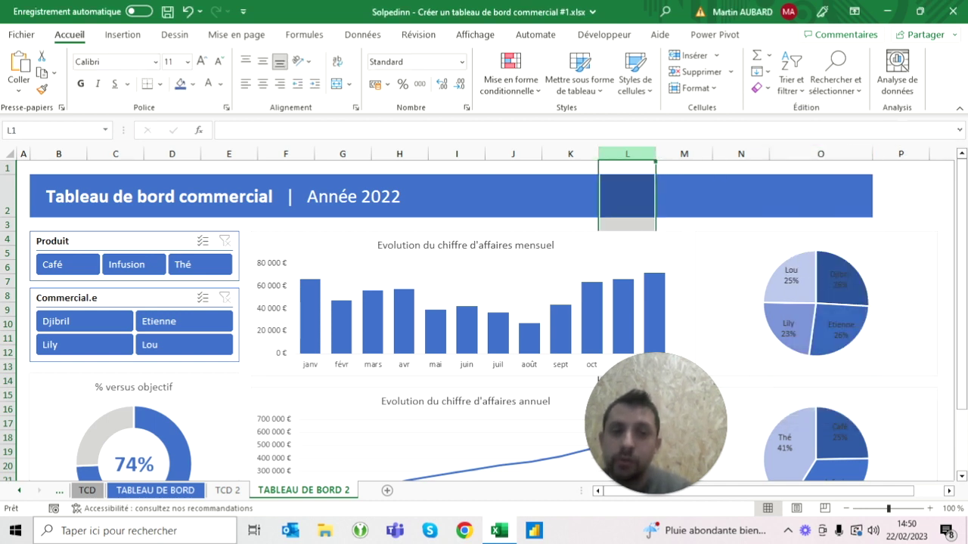
click(570, 154)
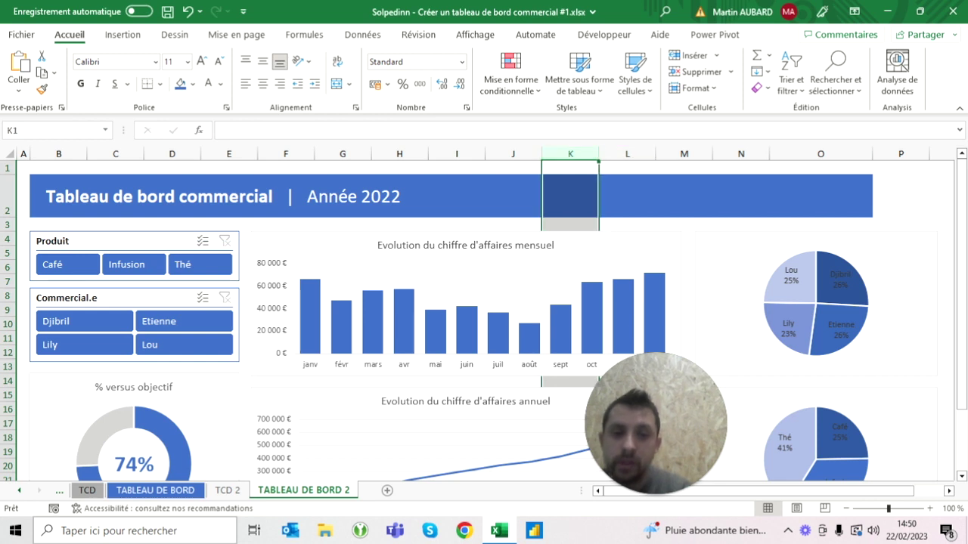
right_click(570, 170)
click(614, 384)
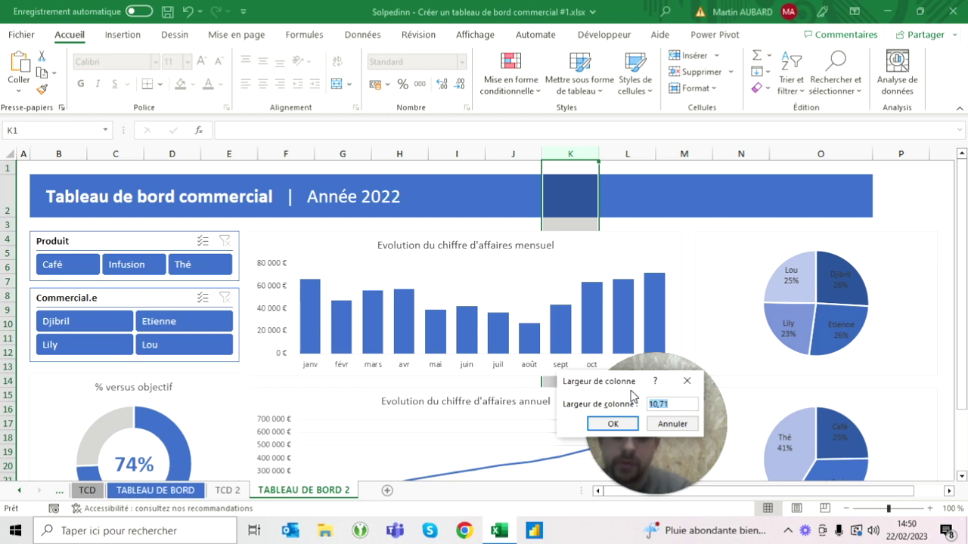
key(Return)
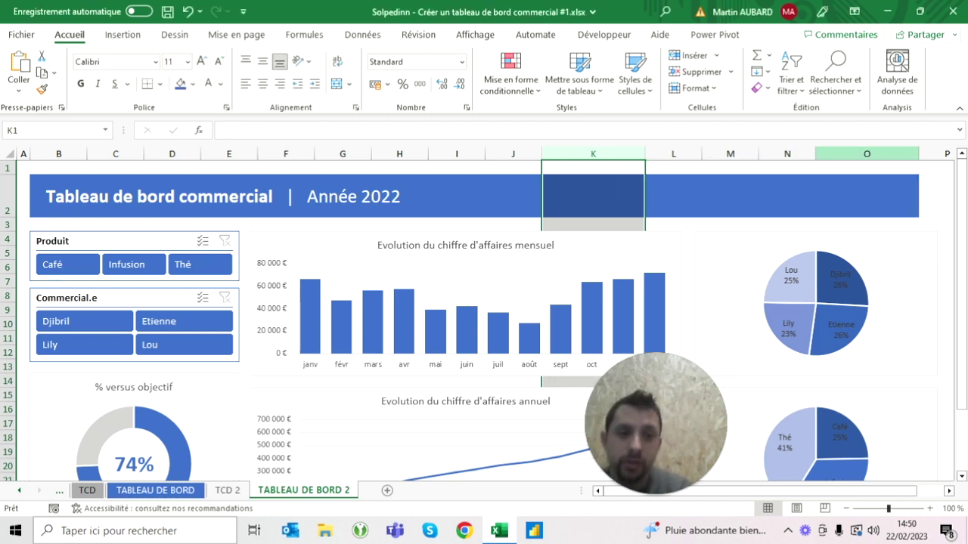
Set columns K and O to width 21, then drag column O wider to about 23
ctrl+click(866, 154)
right_click(835, 156)
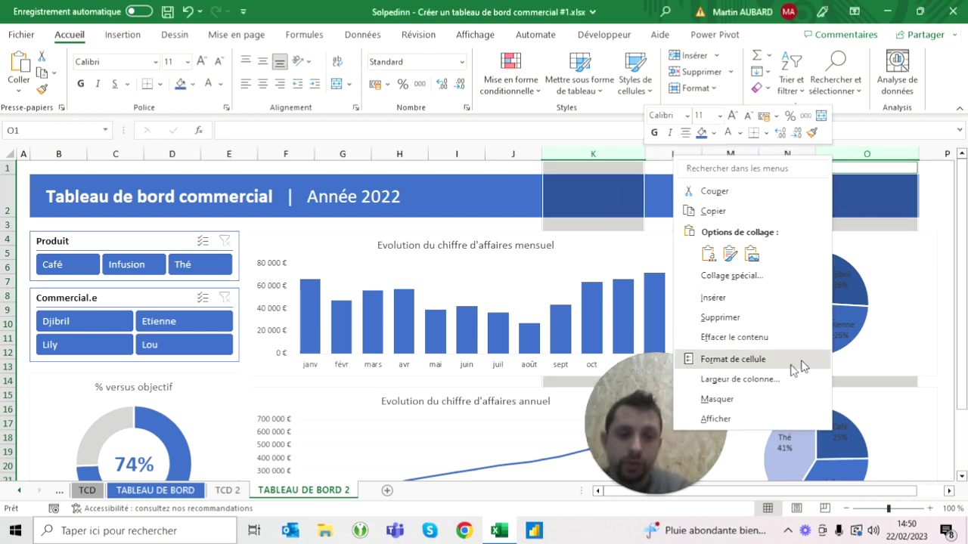
click(760, 381)
text(21)
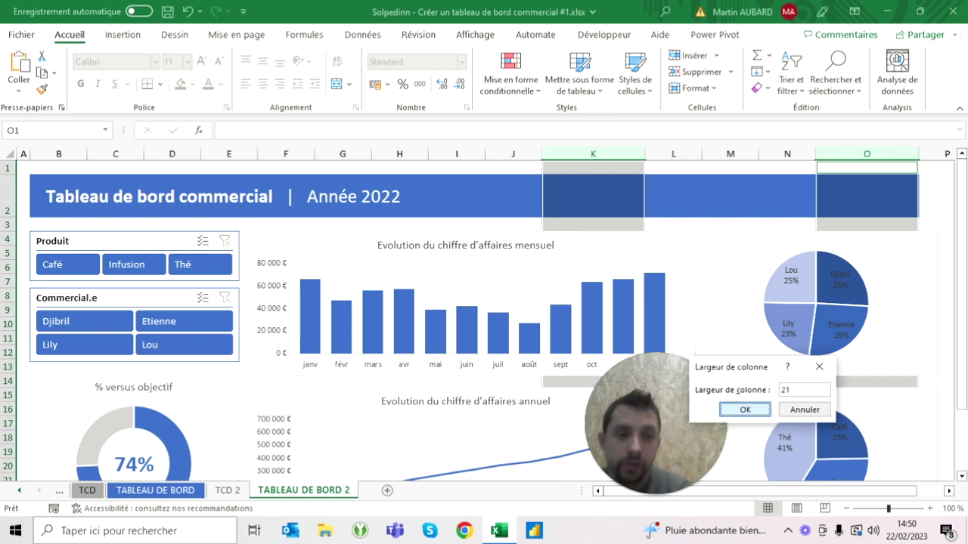
key(Return)
click(874, 197)
drag(928, 153, 938, 154)
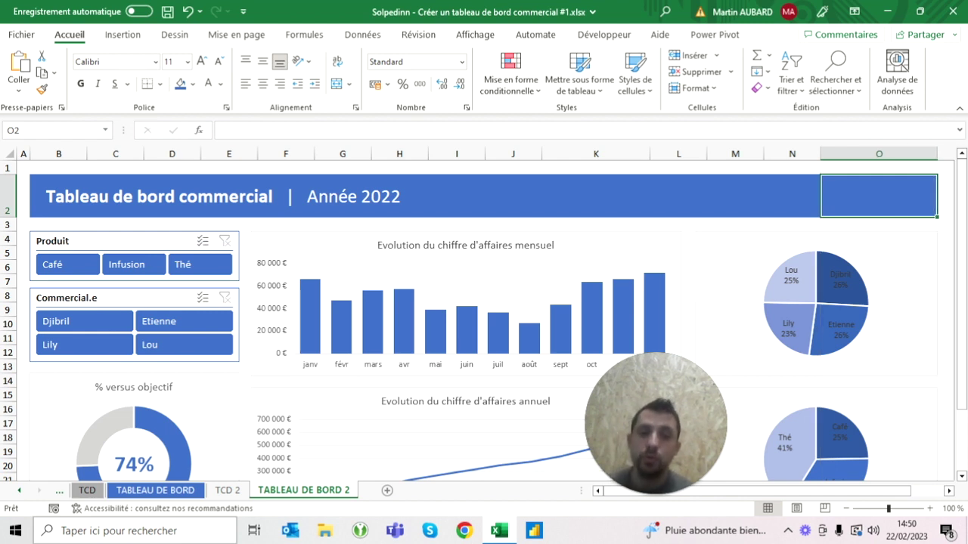
click(596, 195)
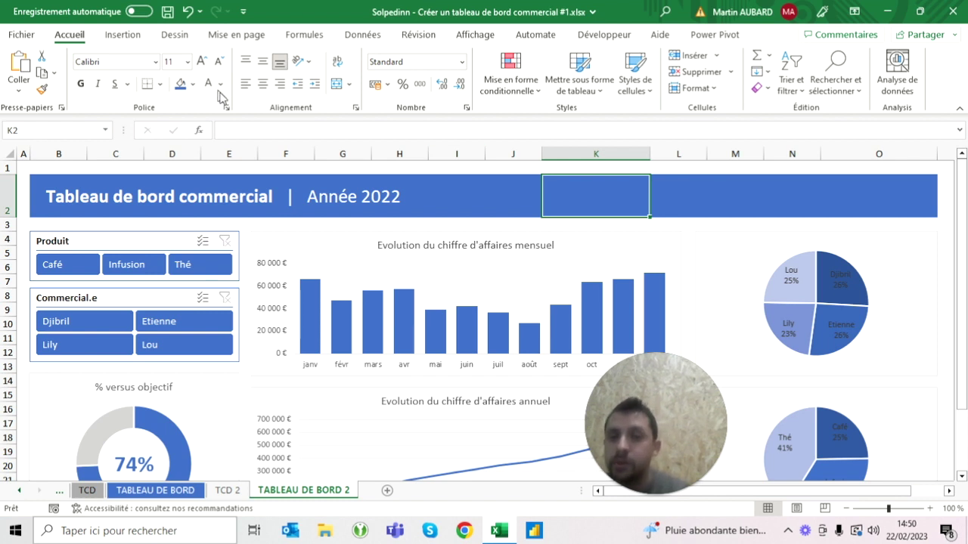
Fill K2 with light blue from the fill palette and apply the same fill to O2
click(193, 85)
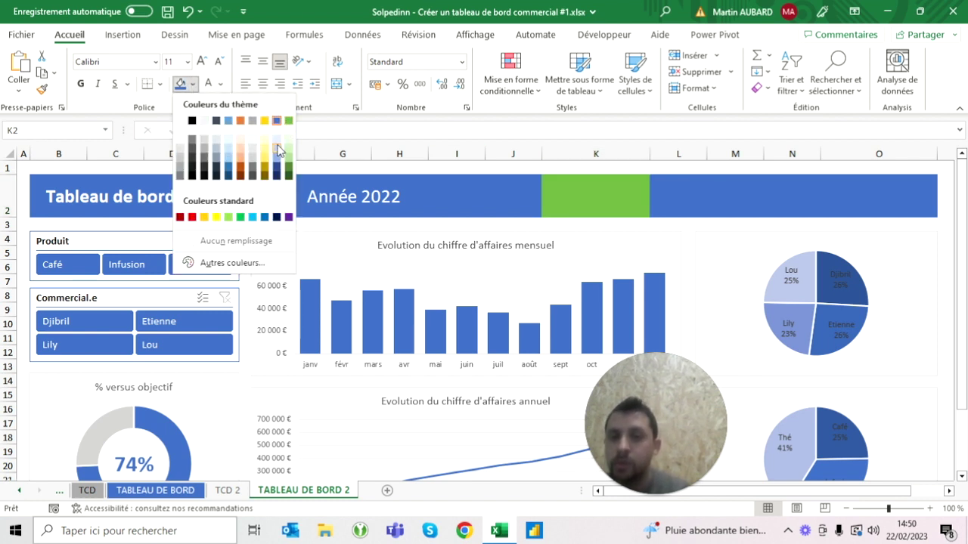
click(276, 149)
click(877, 196)
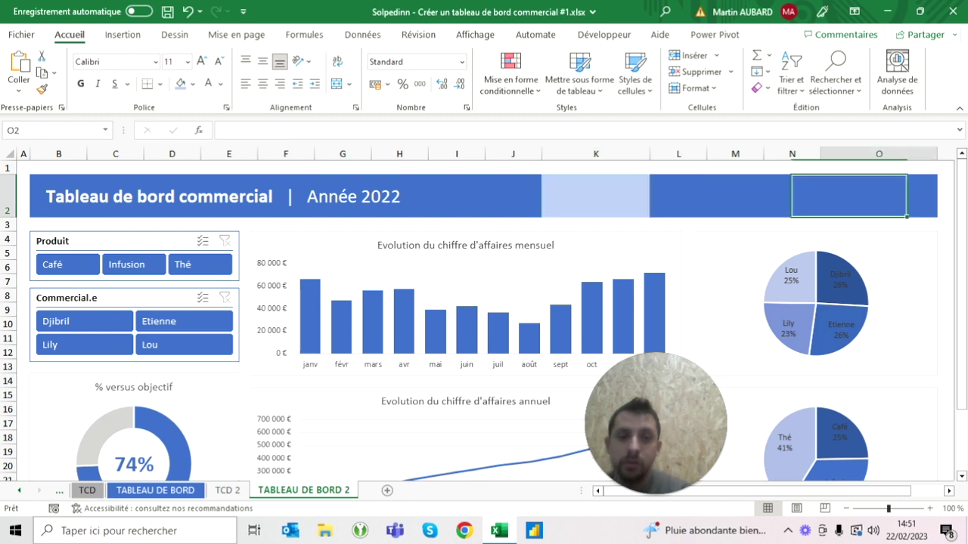
click(182, 84)
click(456, 195)
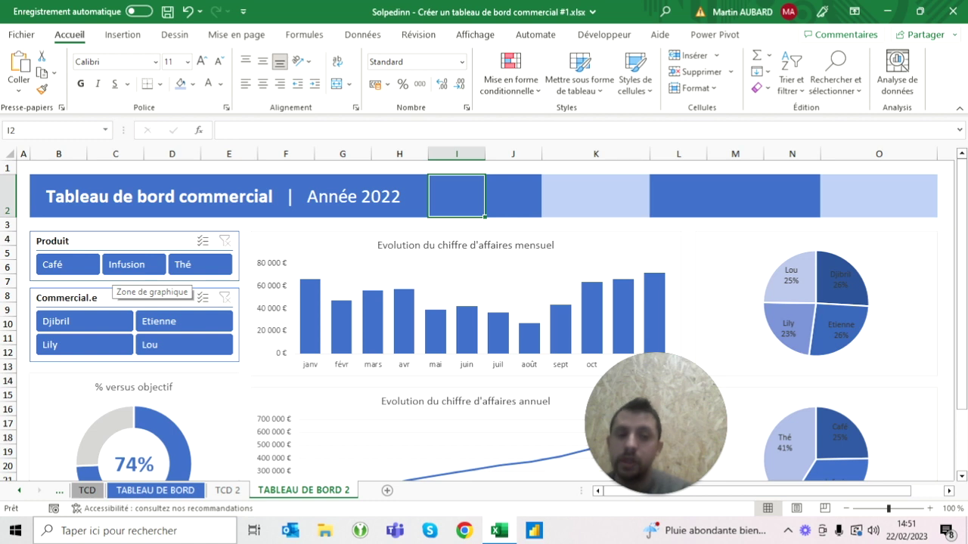
click(596, 196)
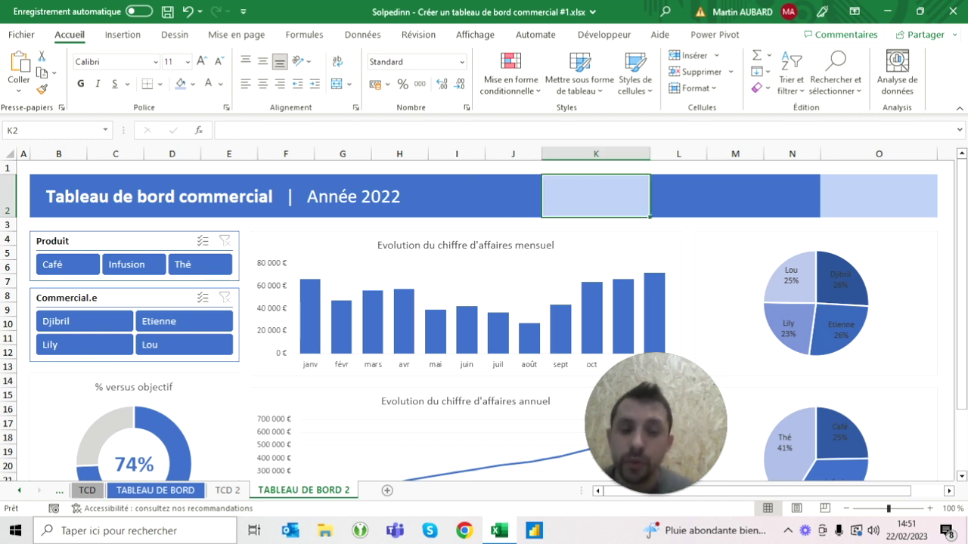
Enter =NBVAL(Tab_Factures[Facture]) in K2 to count 459 invoices, and centre the result
text(=nb)
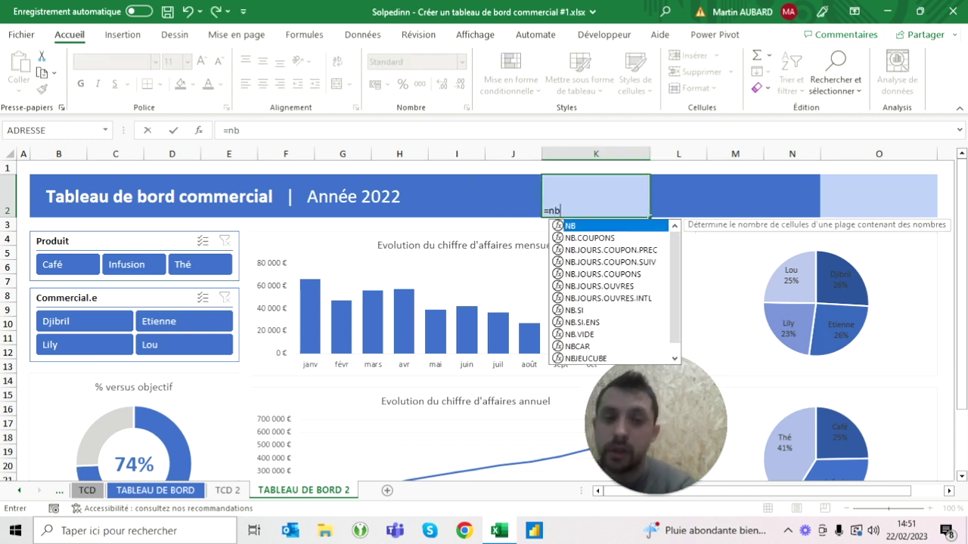
text(val()
click(18, 491)
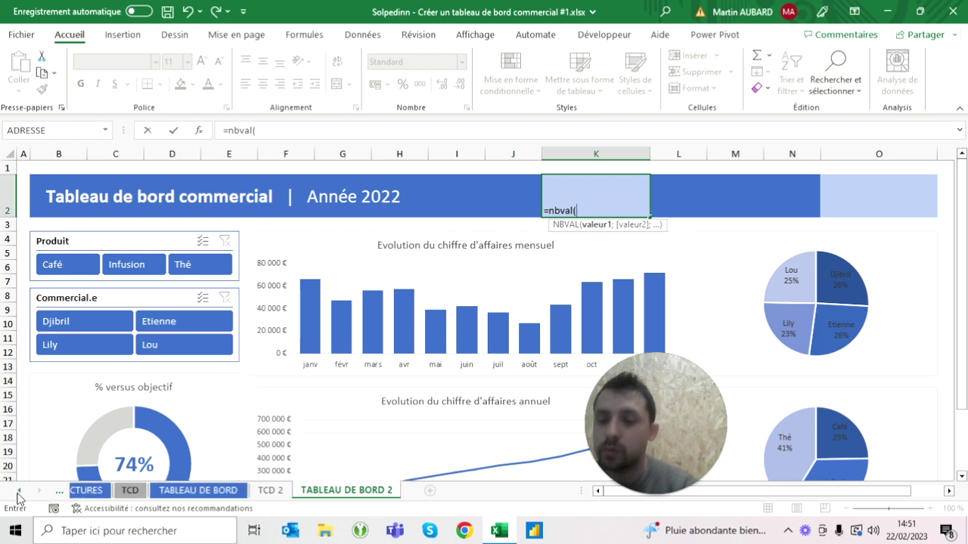
click(19, 490)
click(176, 490)
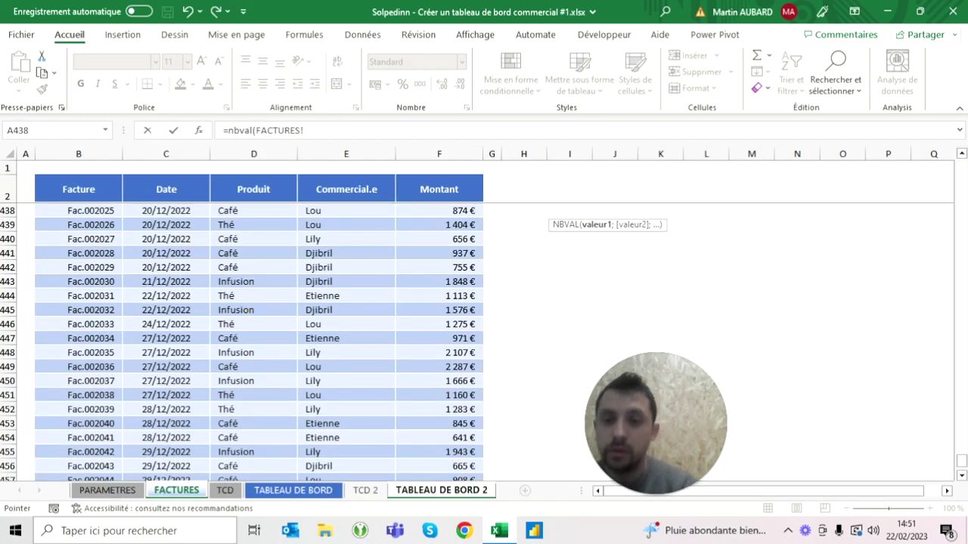
click(166, 189)
click(79, 189)
key(Down)
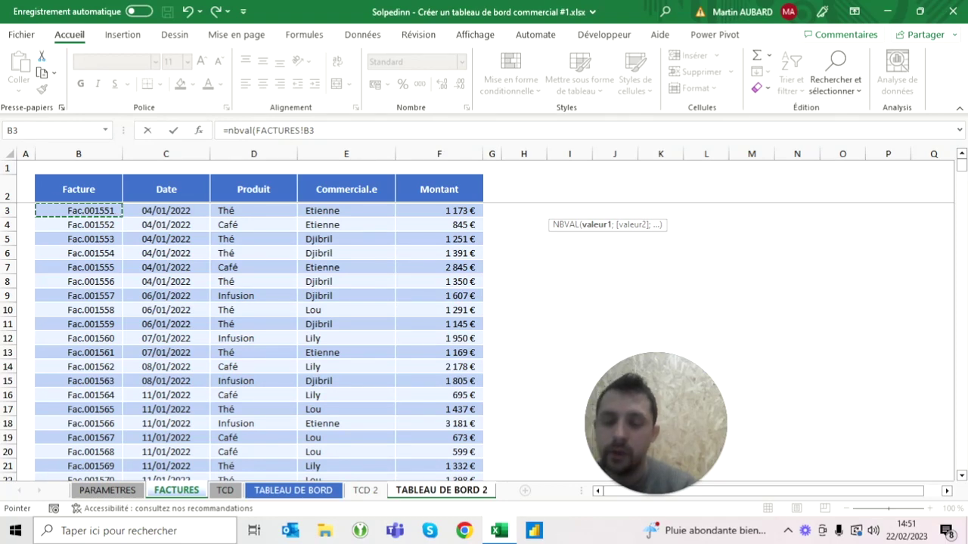
key(ctrl+shift+Down)
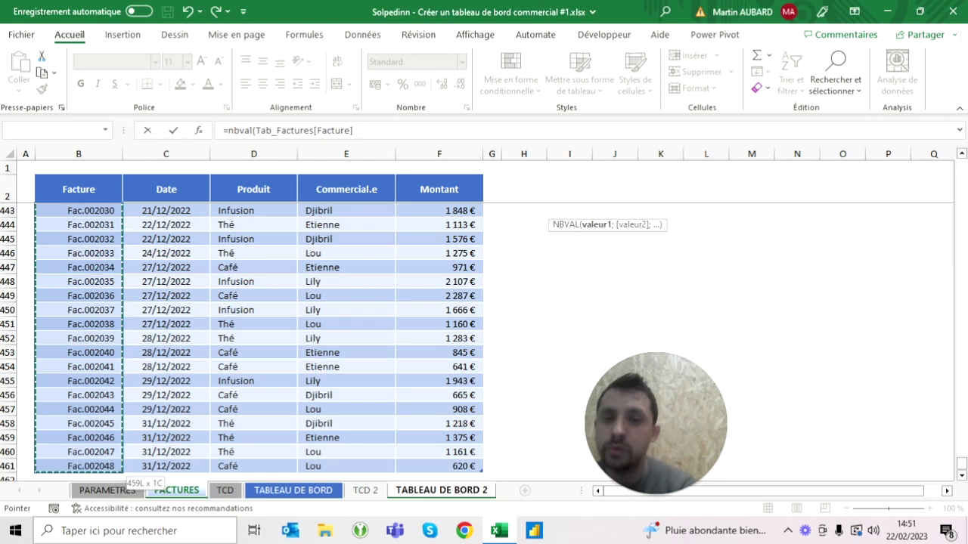
text())
key(Return)
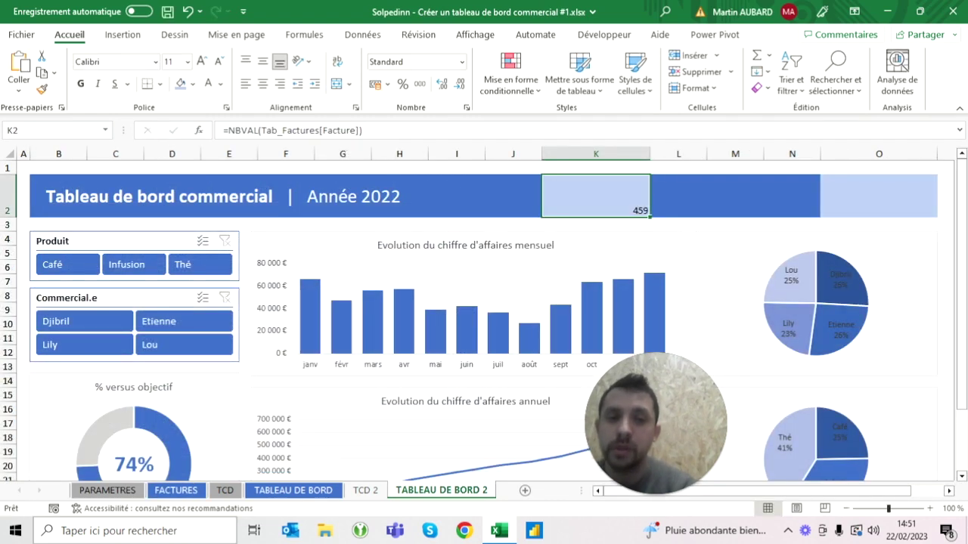
click(262, 84)
click(262, 61)
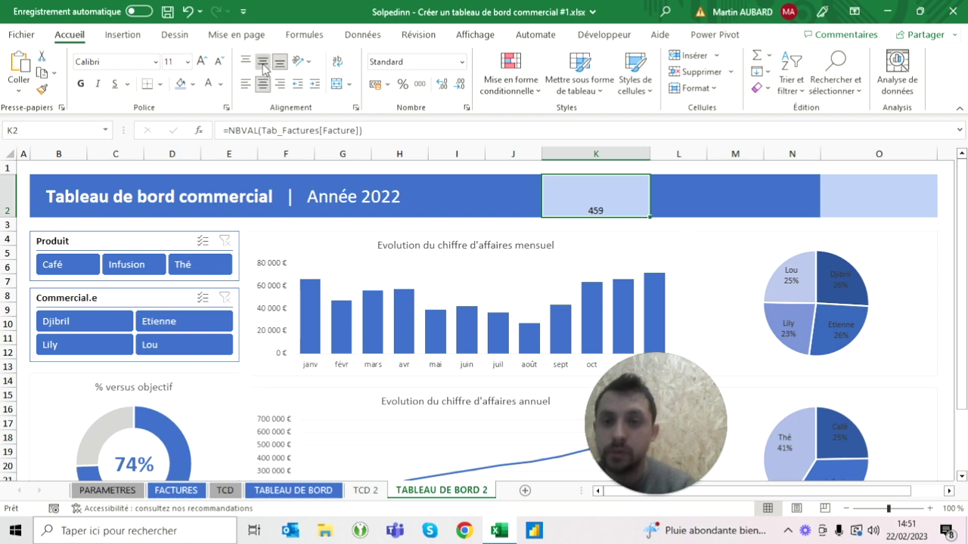
After comparing with the reference dashboard, enlarge the 459 count, change its fill and underline it
click(200, 61)
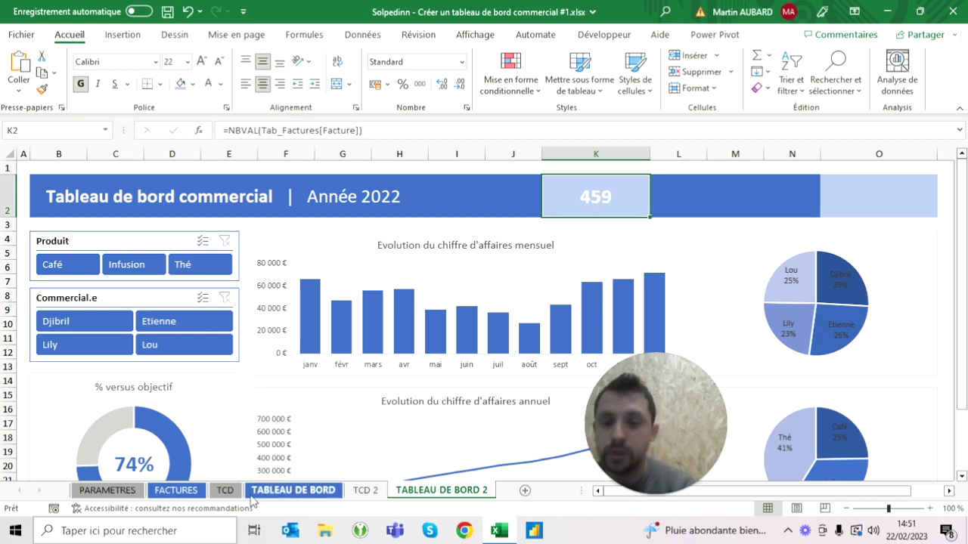
click(176, 490)
click(300, 491)
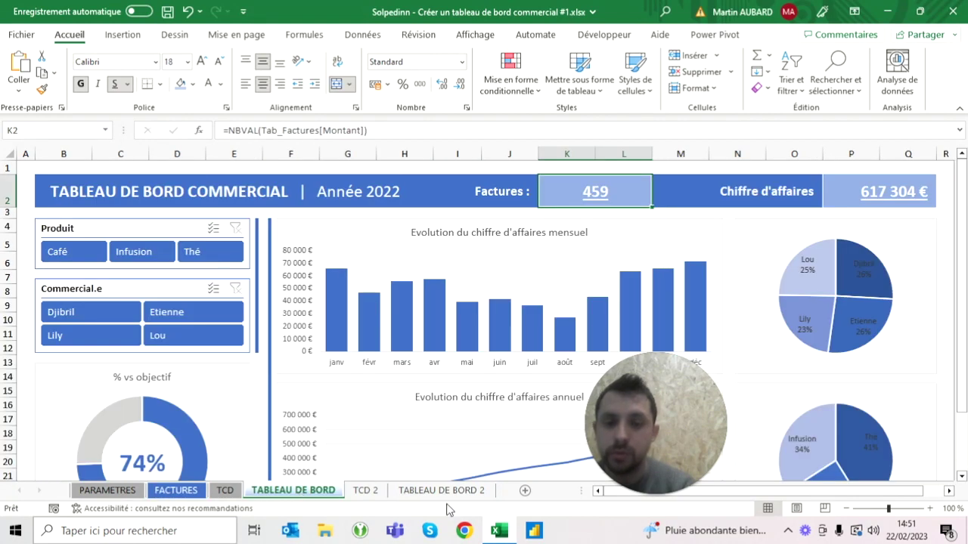
click(442, 491)
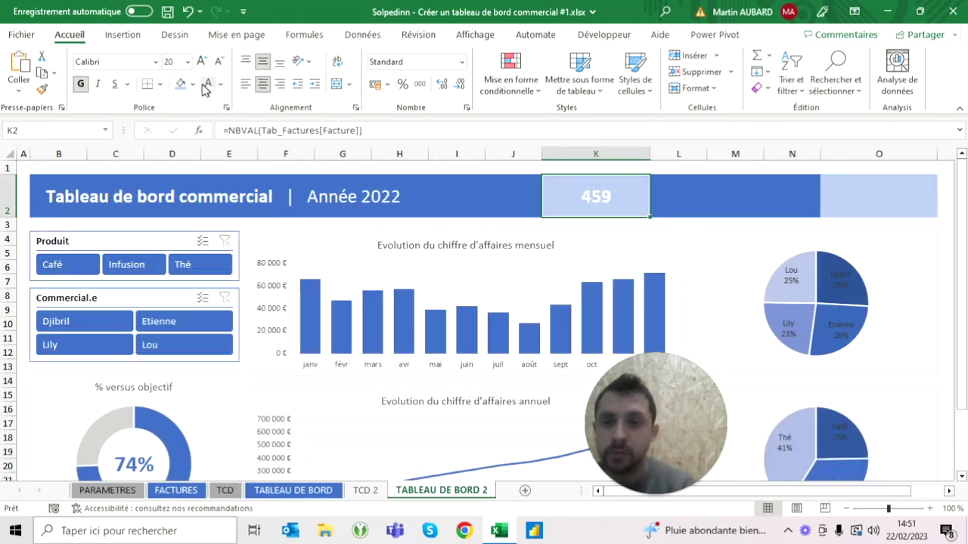
click(193, 84)
click(286, 171)
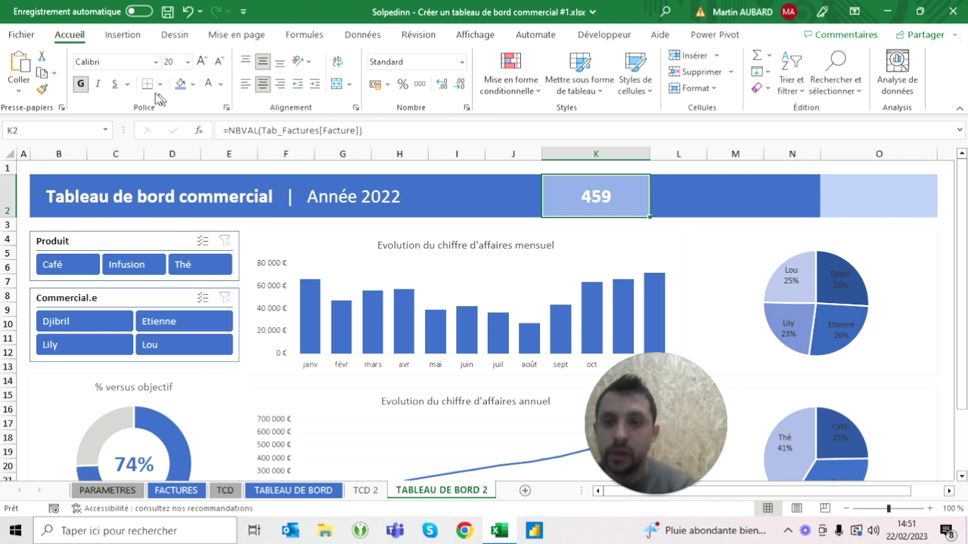
click(114, 86)
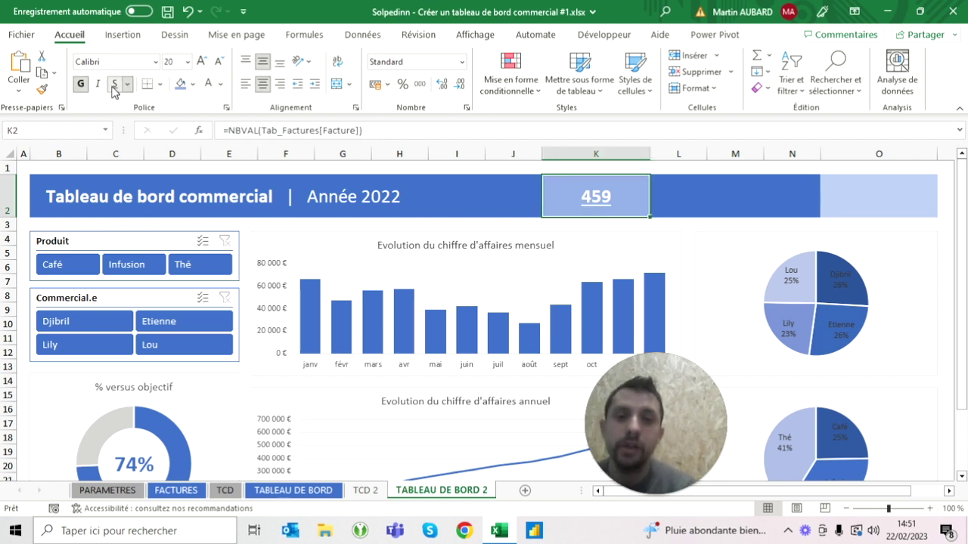
Copy the styled count cell K2 across to N2:O2
key(ctrl+c)
key(Right)
key(Right)
key(Right)
key(ctrl+v)
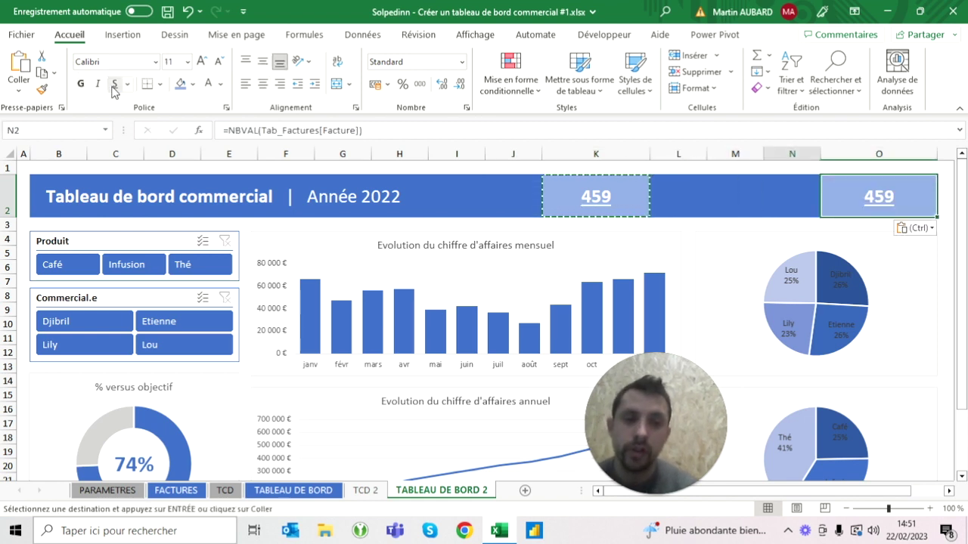
key(Right)
key(Escape)
Replace O2's formula with =SOMME(Tab_Factures[Montant]) to total revenue of 617 304 €
click(261, 130)
drag(363, 130, 232, 130)
key(BackSpace)
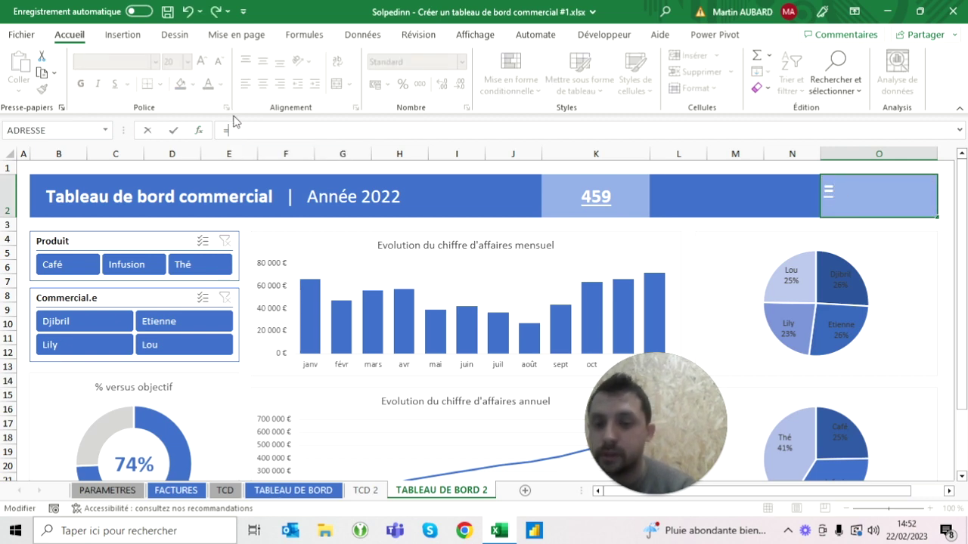
text(somme()
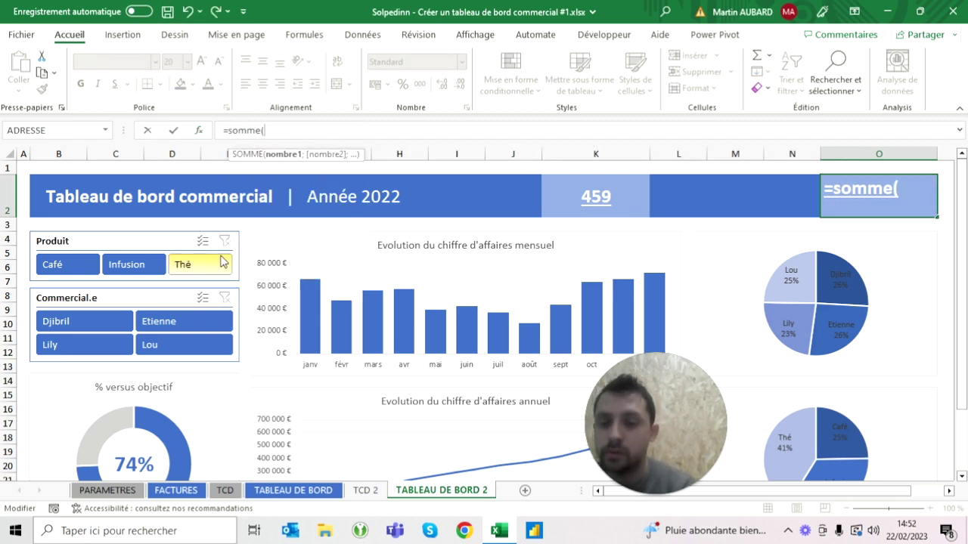
click(175, 489)
click(438, 189)
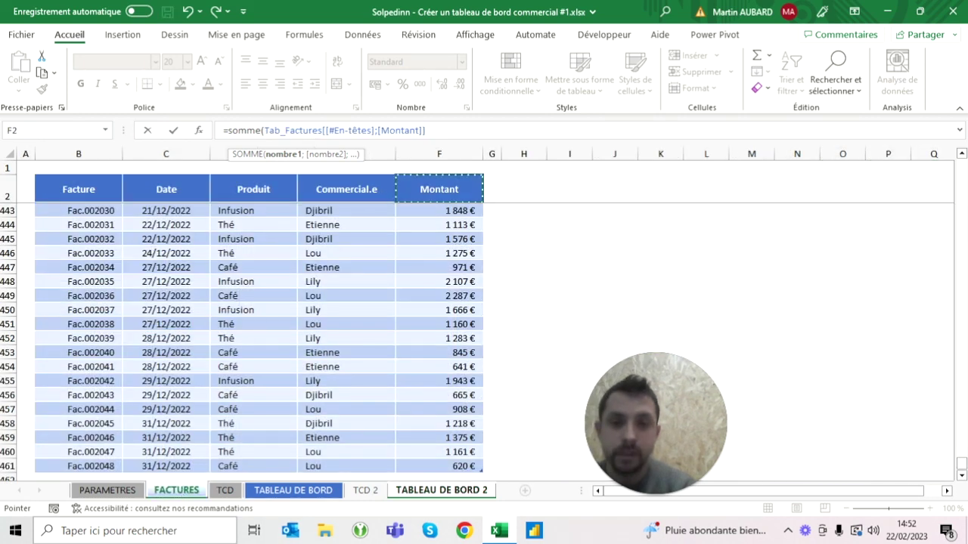
key(ctrl+Up)
key(ctrl+shift+Down)
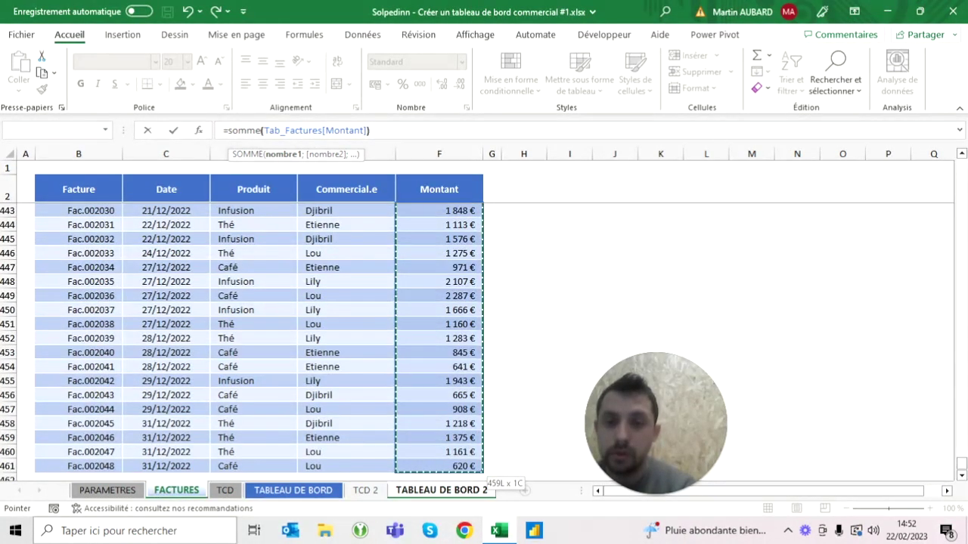
key(Return)
Reduce the font size of the revenue total and the invoice count one step each
key(Up)
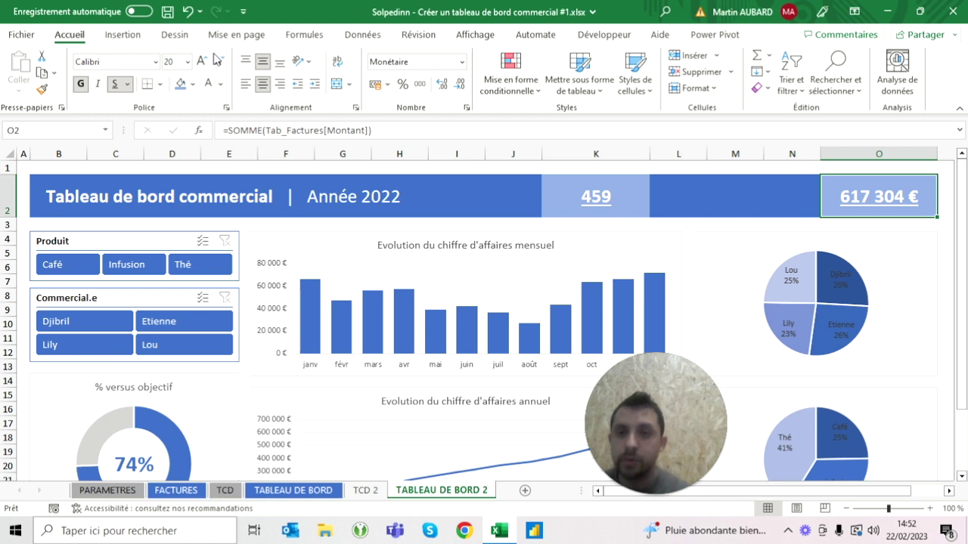
click(218, 61)
key(Left)
key(Left)
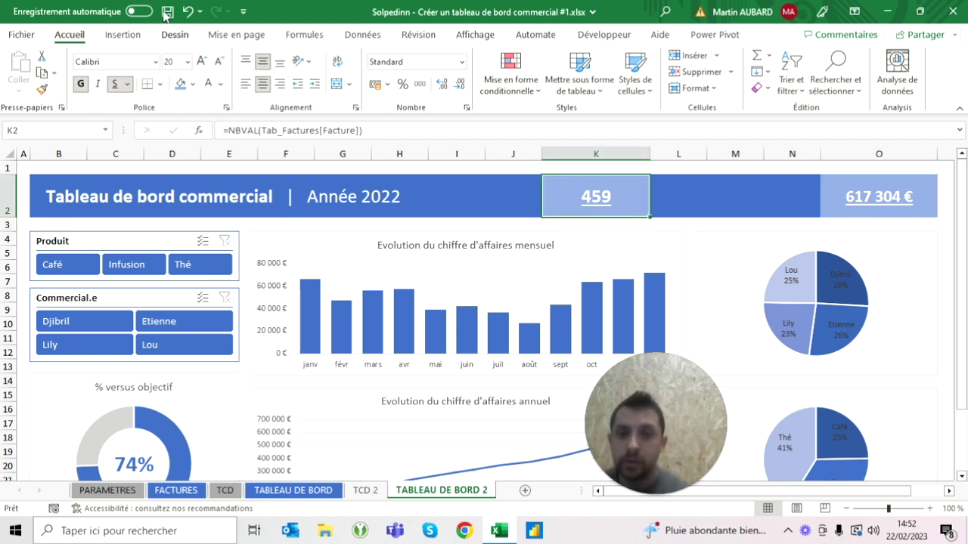
click(218, 61)
Add a centred, white, bold 'Factures' label in J2 at font size 16
key(Left)
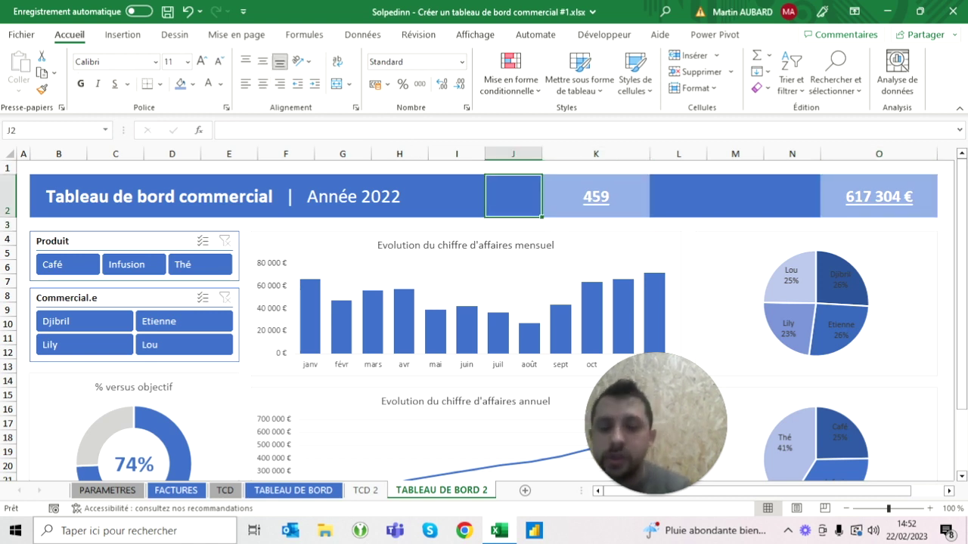
text(Factures)
key(Return)
click(514, 196)
click(263, 62)
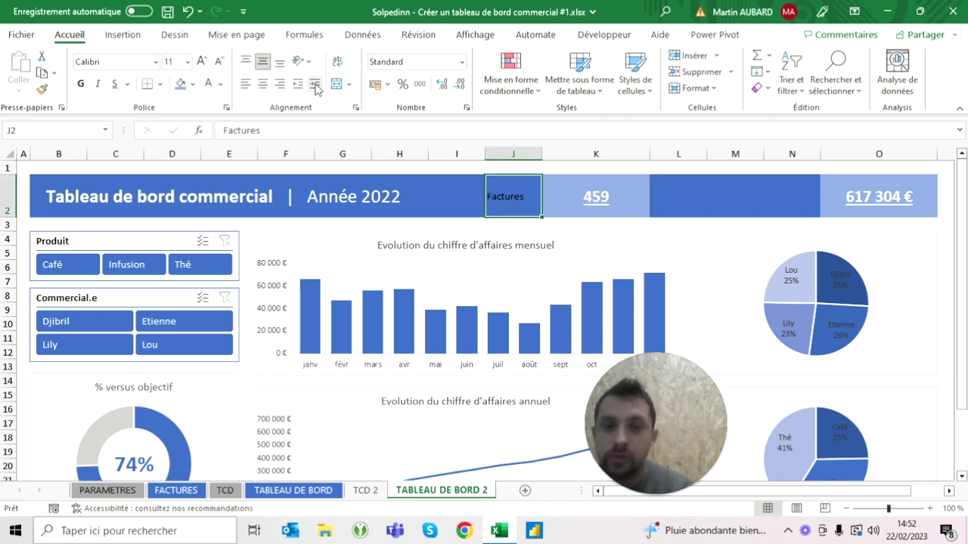
click(279, 84)
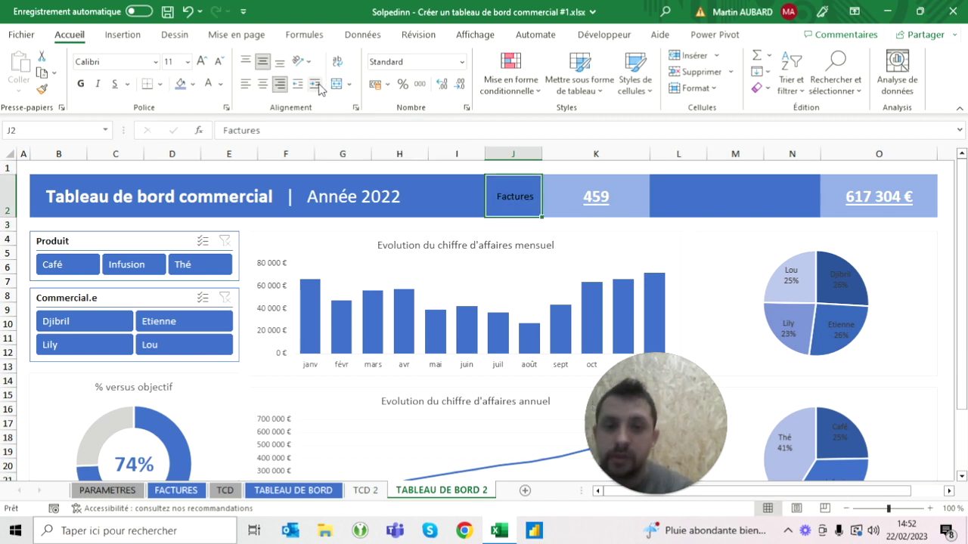
click(201, 61)
click(202, 62)
click(201, 62)
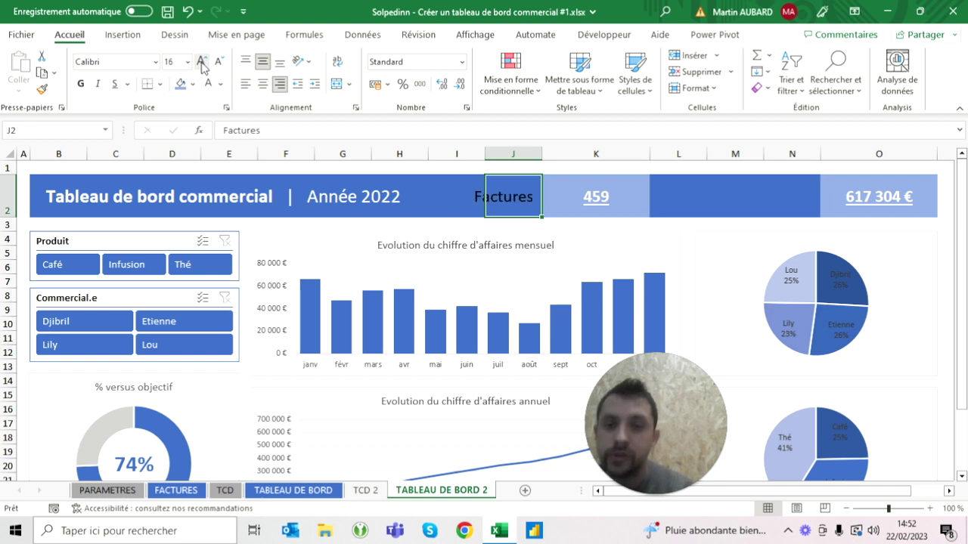
click(208, 84)
click(81, 85)
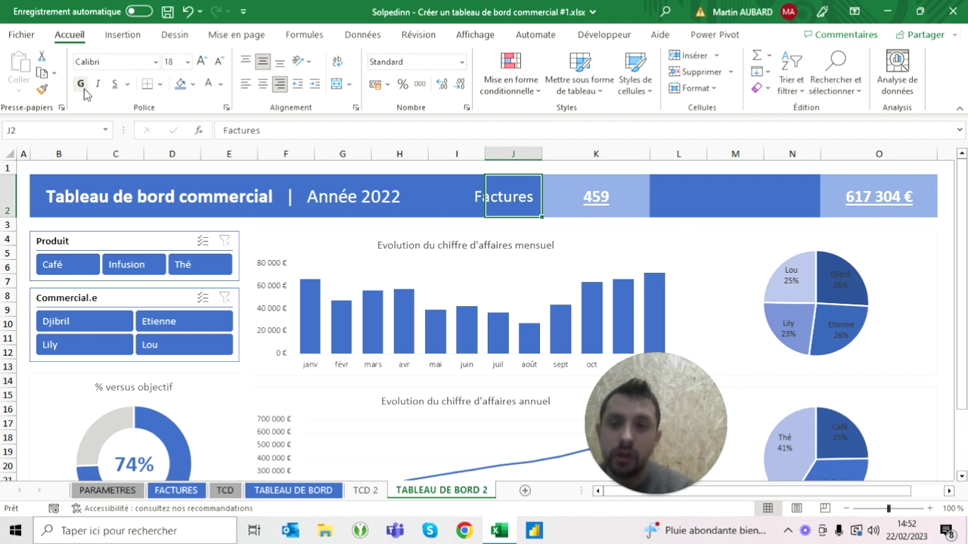
click(219, 62)
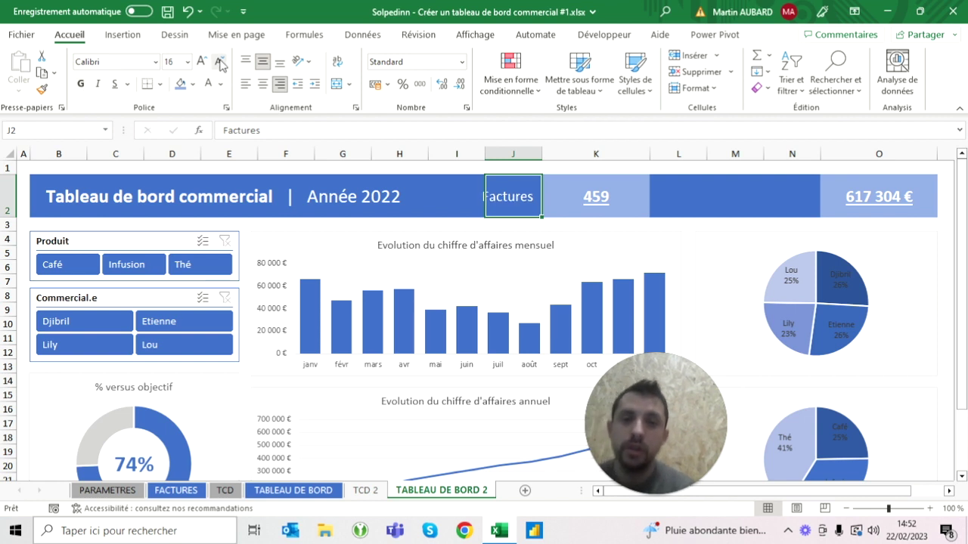
Copy the label to N2, change it to 'Chiffre d'affaires', and collapse the ribbon
key(ctrl+c)
key(Right)
key(Right)
key(Right)
key(Right)
key(ctrl+v)
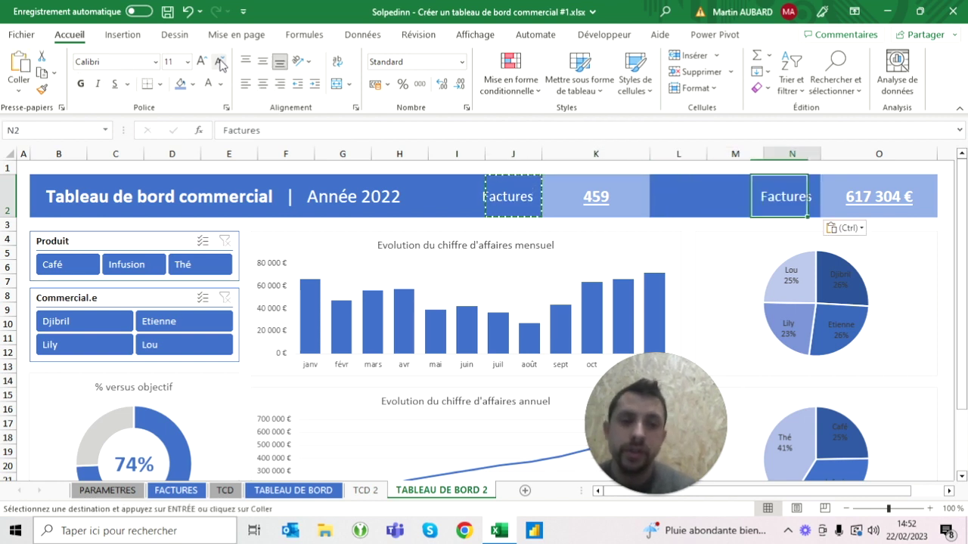
text(Chiffre d'affaires HT)
key(BackSpace)
key(BackSpace)
key(BackSpace)
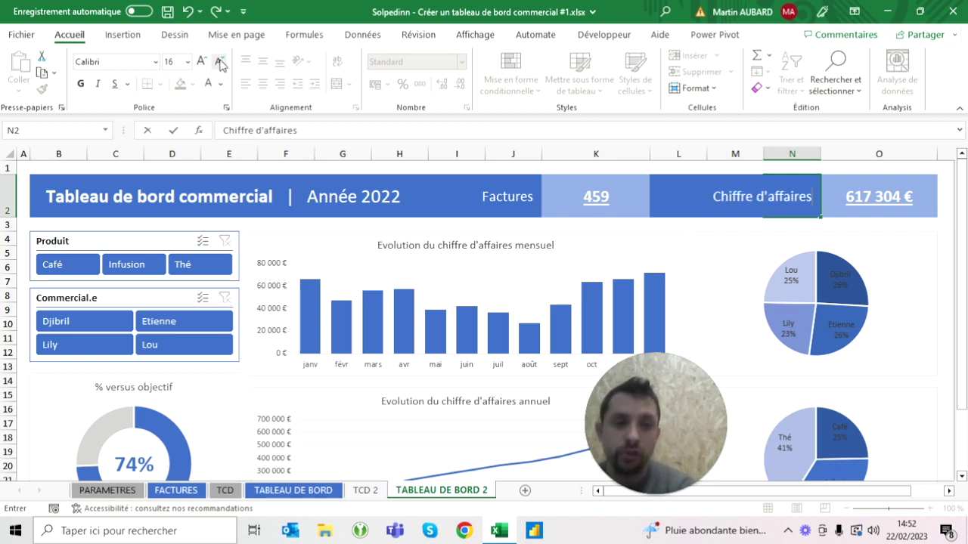
key(ctrl+Return)
key(ctrl+F1)
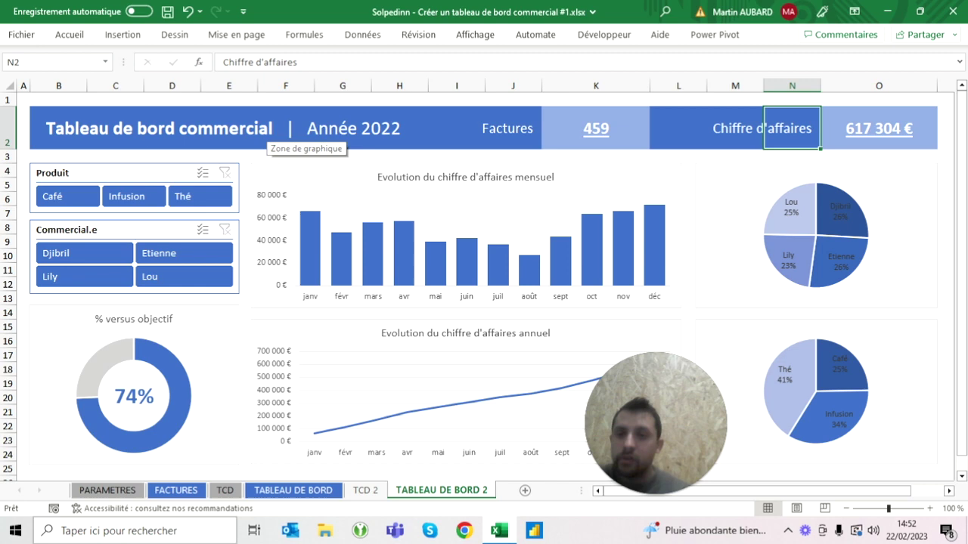
Shrink the dashboard title in B2 to 18 points and check it against the reference dashboard
click(58, 128)
click(70, 35)
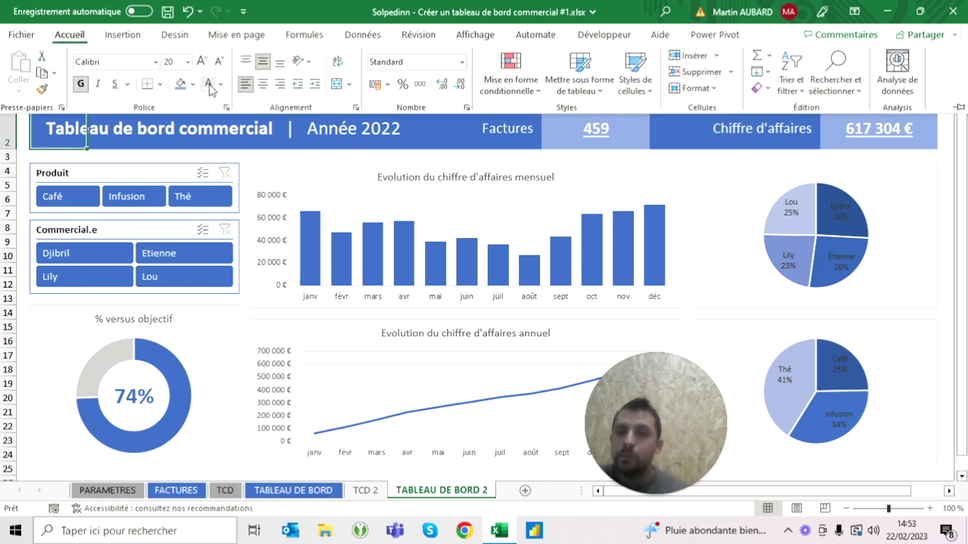
click(217, 66)
key(Escape)
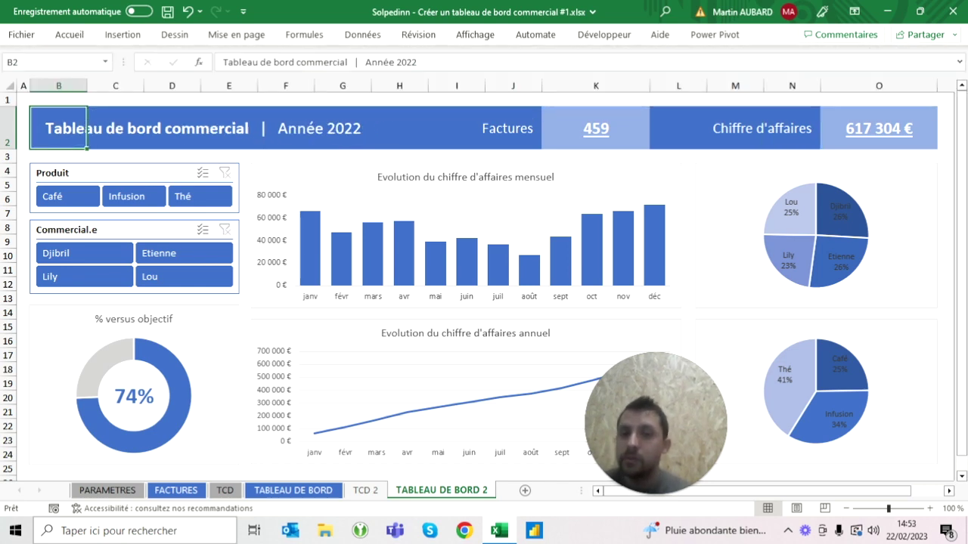
click(293, 492)
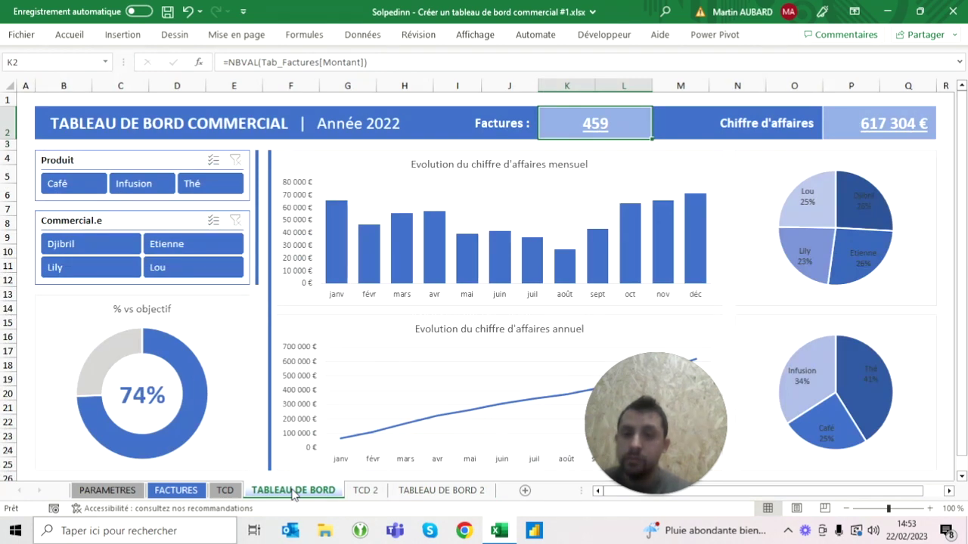
click(441, 491)
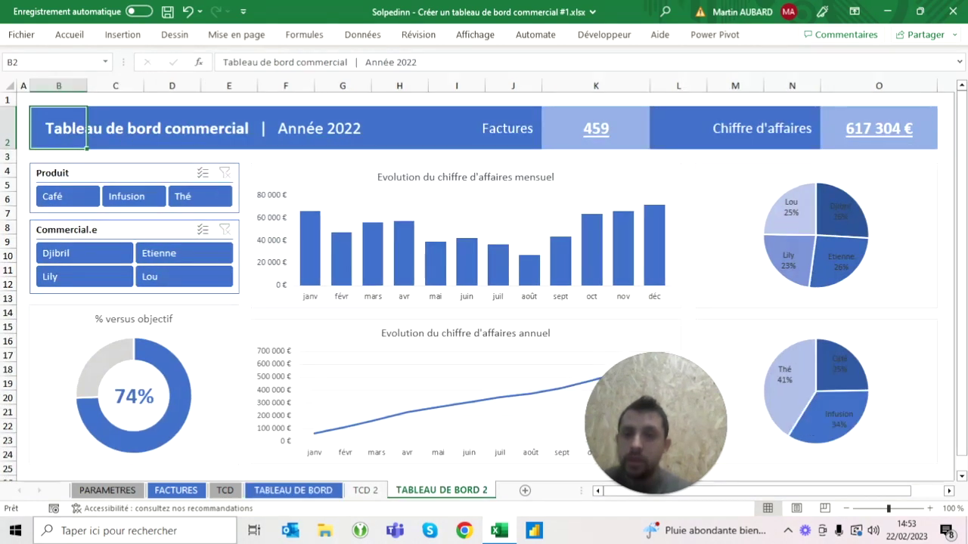
Draw a thin vertical rectangle beside the slicers
click(122, 35)
click(189, 75)
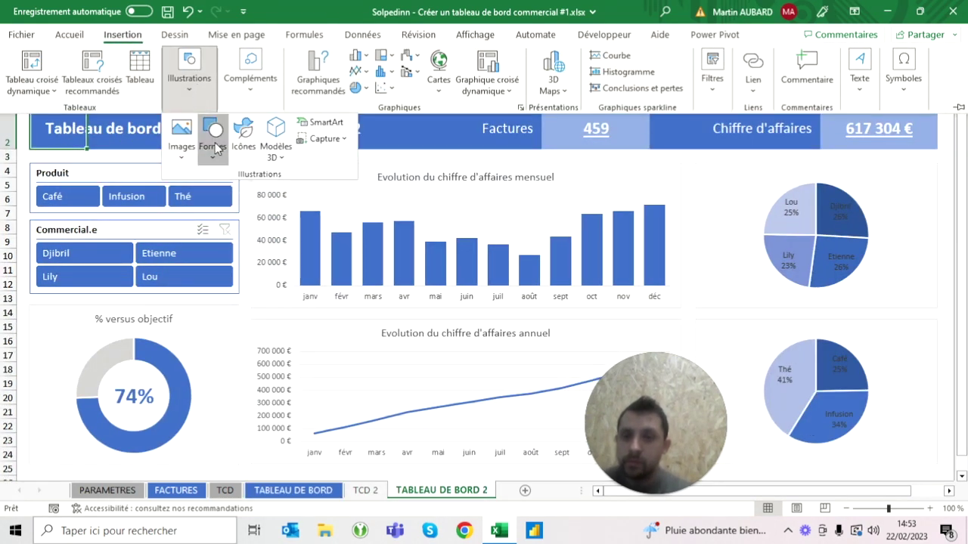
click(212, 136)
click(257, 190)
mouse_move(243, 169)
mouse_down()
mouse_move(257, 265)
mouse_move(245, 464)
mouse_up()
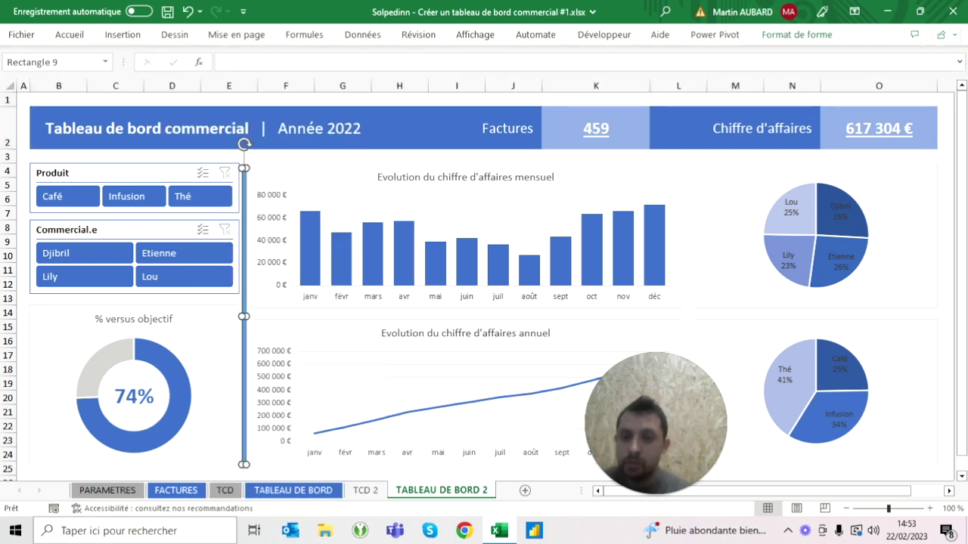
key(Up)
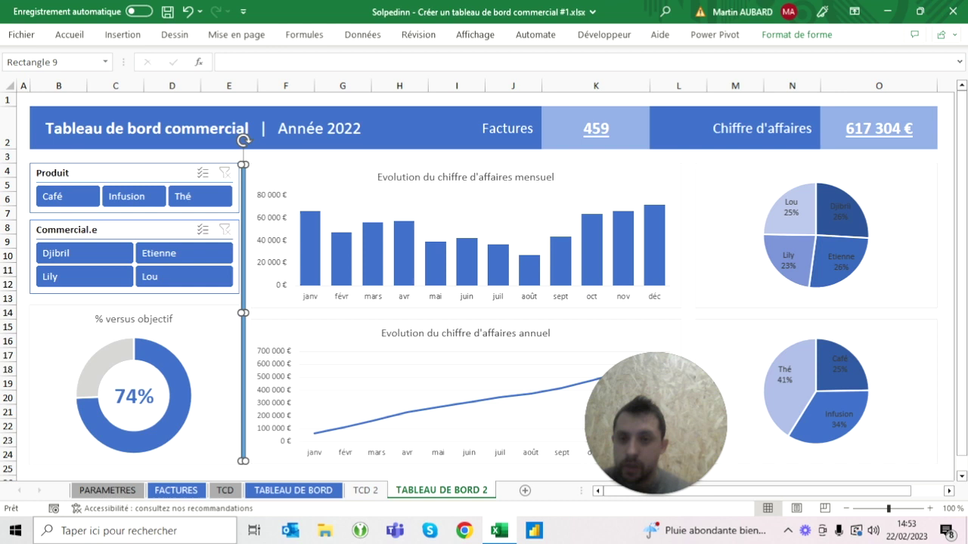
key(Escape)
click(244, 227)
click(59, 129)
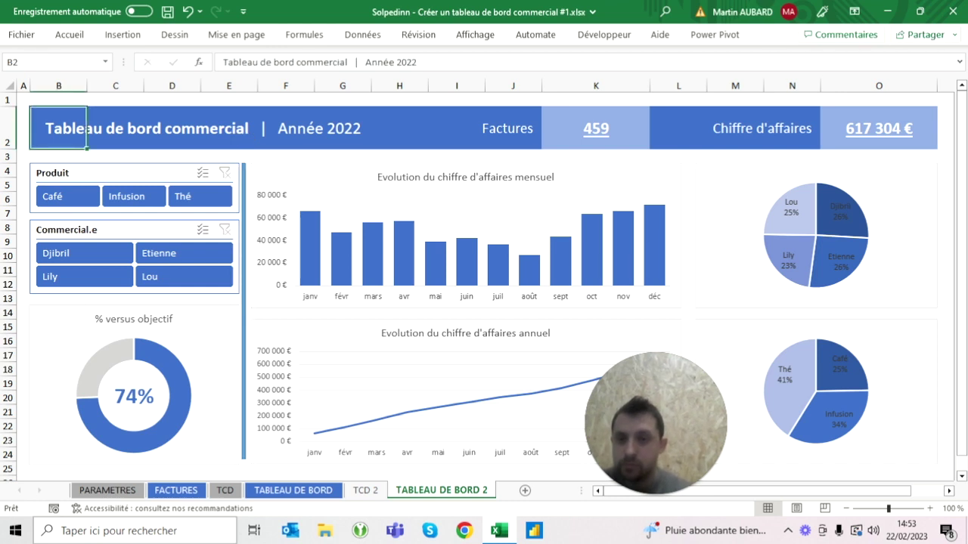
click(244, 226)
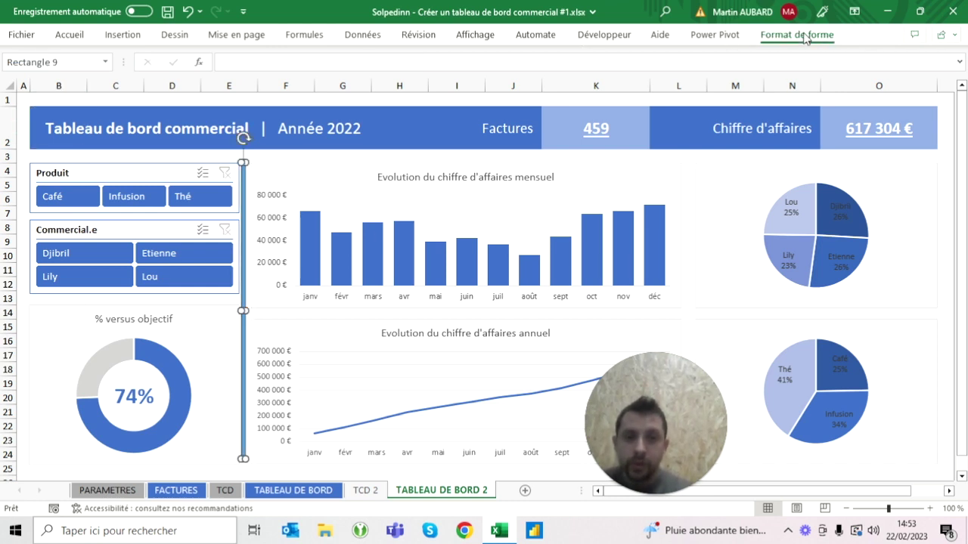
Fill the rectangle with theme blue and remove its outline
click(796, 34)
click(383, 55)
click(449, 113)
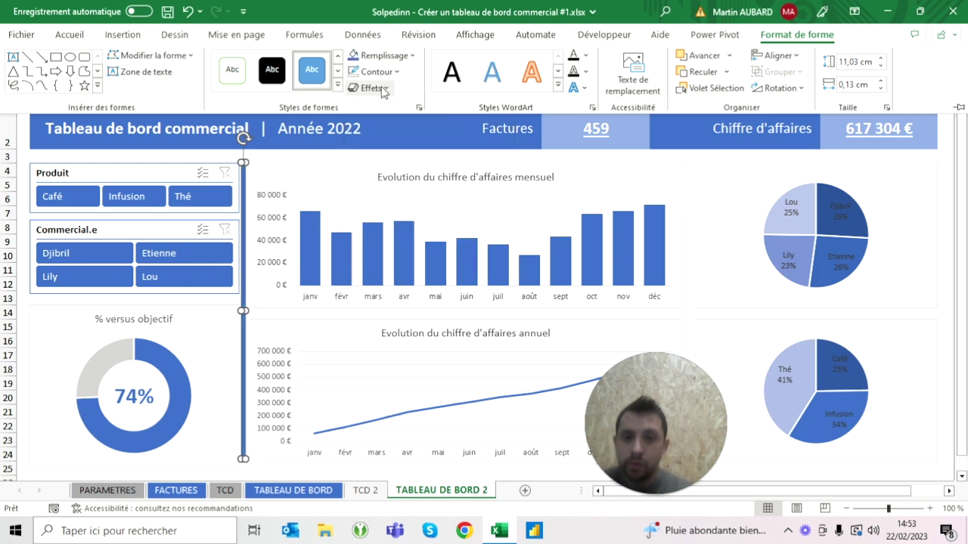
click(376, 71)
click(412, 257)
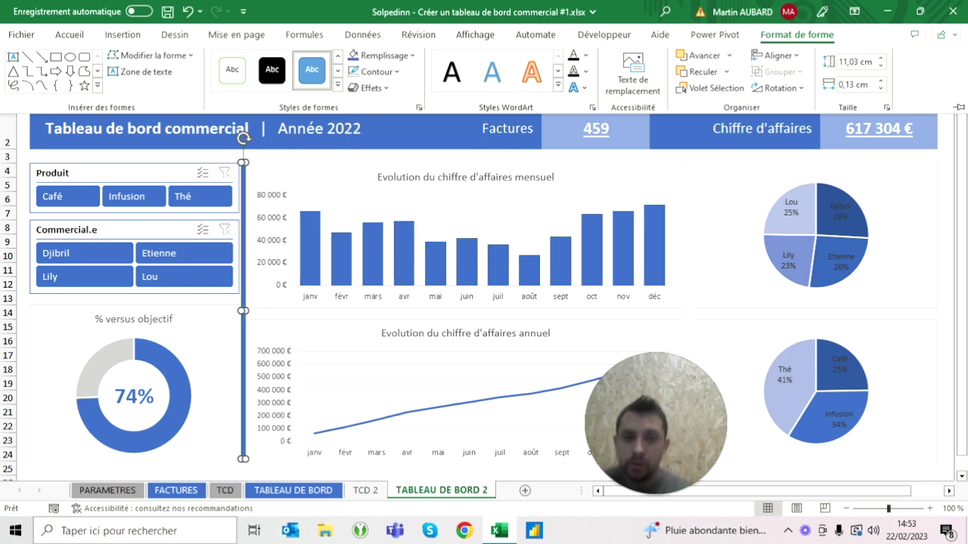
Size the rectangle to 0,1 cm wide and 4,8 cm tall
click(853, 84)
text(0)
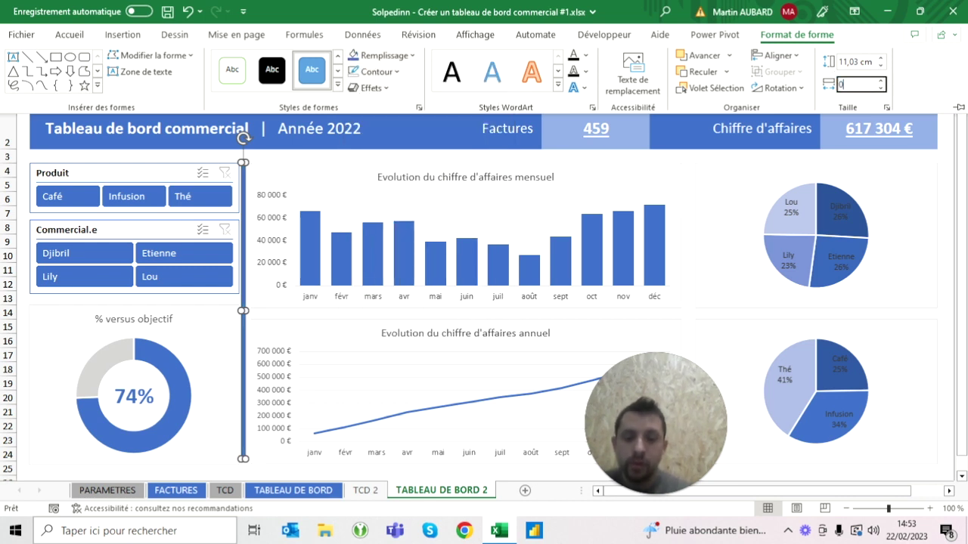
key(Return)
click(856, 62)
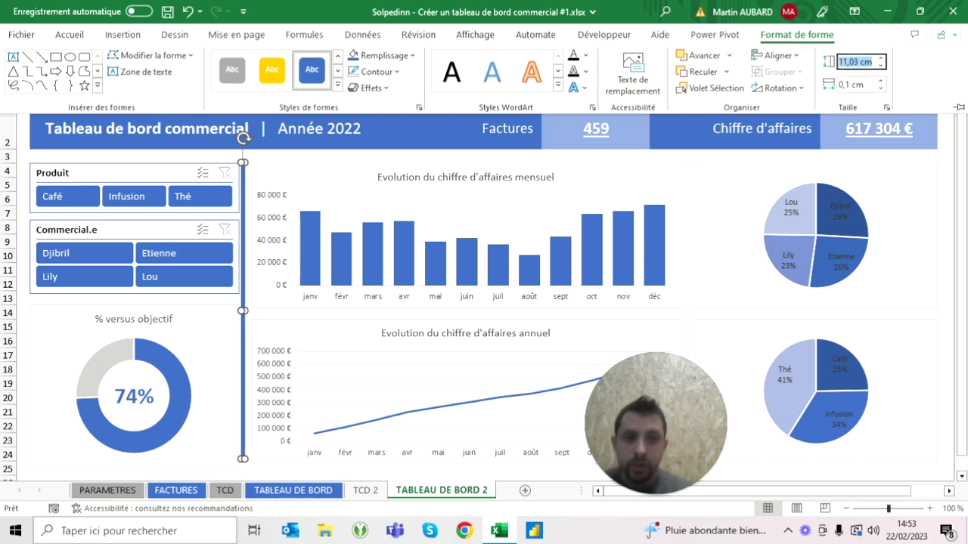
text(4,8)
key(Return)
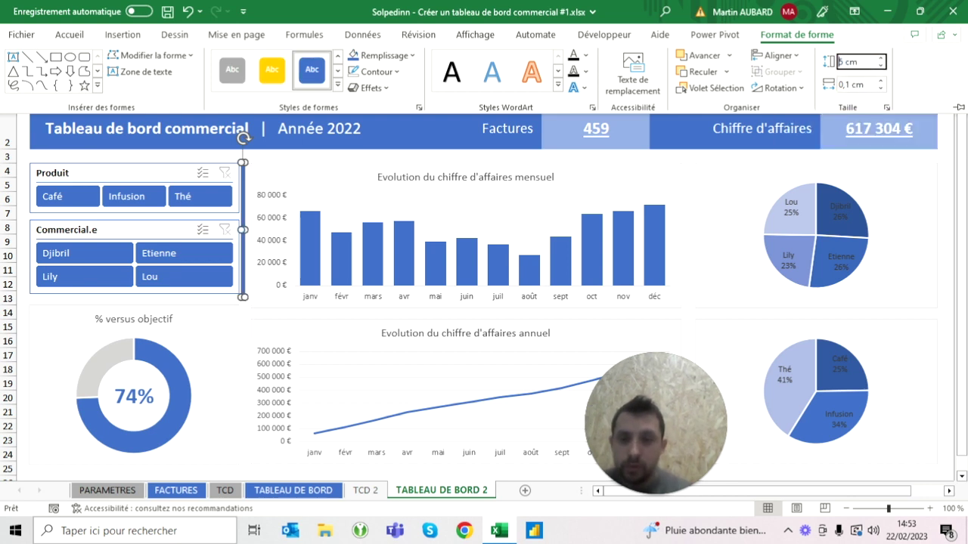
key(Escape)
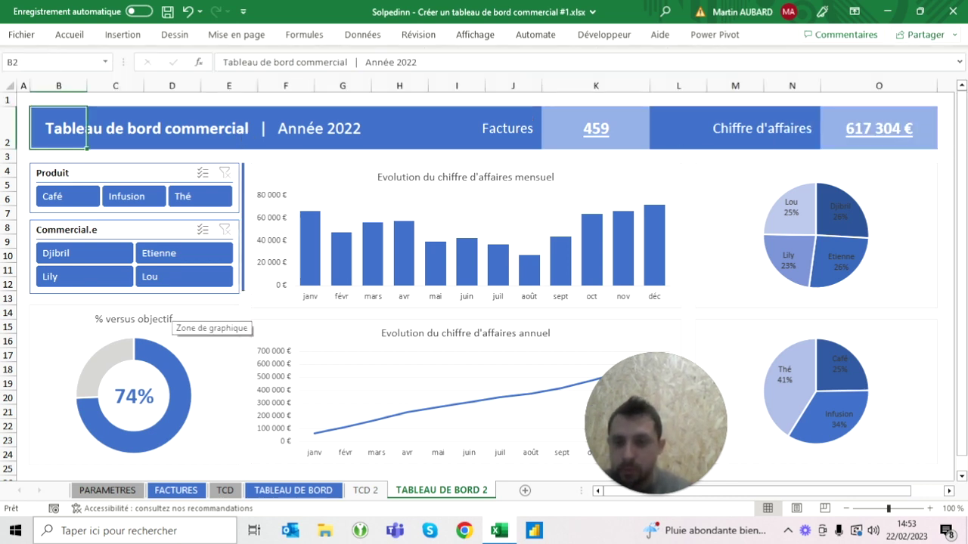
Position the vertical line between the slicers and the charts
click(242, 291)
key(Escape)
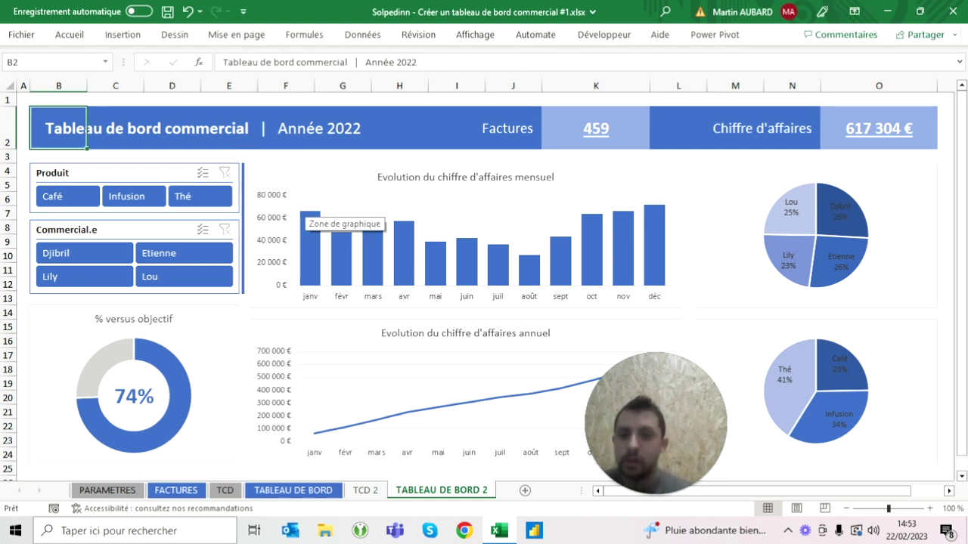
click(242, 227)
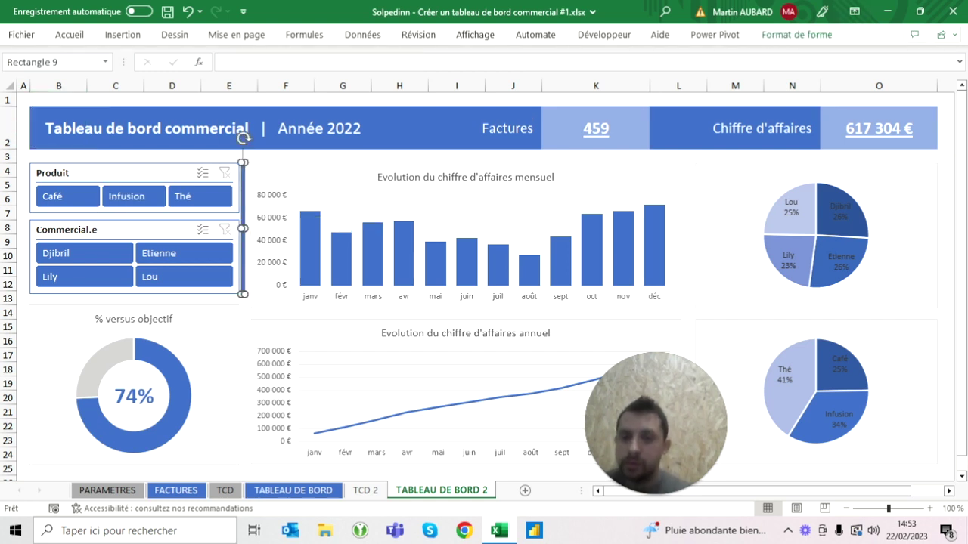
drag(242, 227, 254, 227)
key(Left)
key(Left)
key(Left)
key(Up)
key(Up)
key(Up)
key(Right)
key(Right)
key(Right)
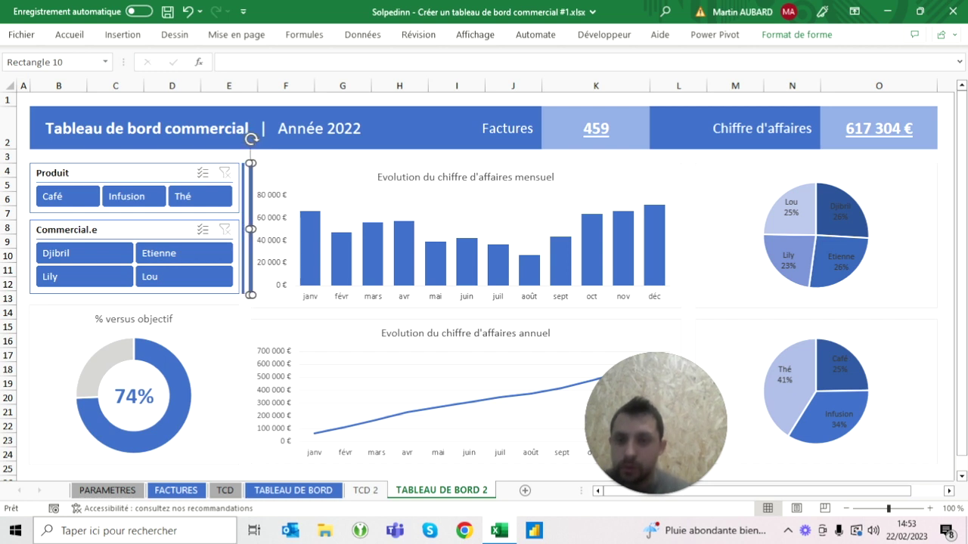
key(Escape)
click(253, 166)
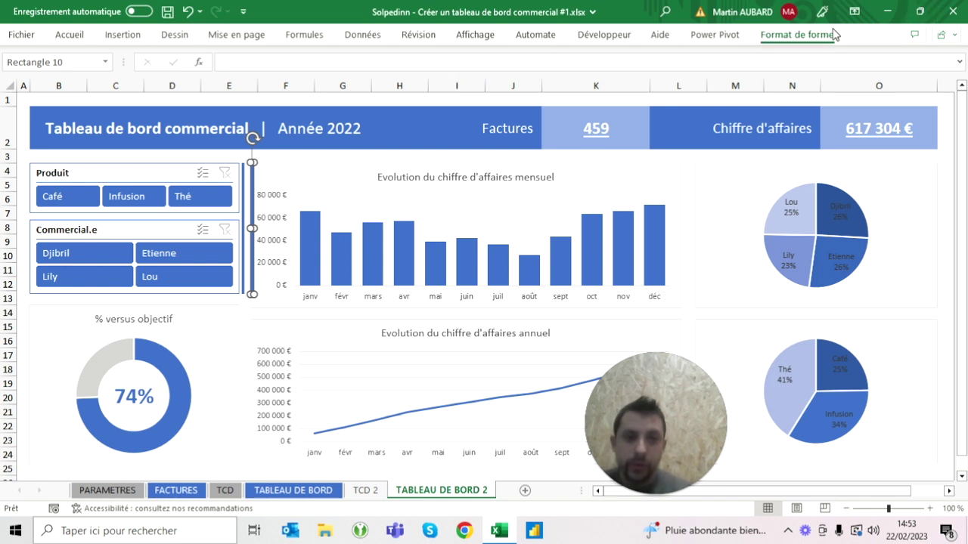
Stretch the separator line to 12 cm tall so it reaches row 25
click(797, 35)
click(858, 62)
text(15)
key(Return)
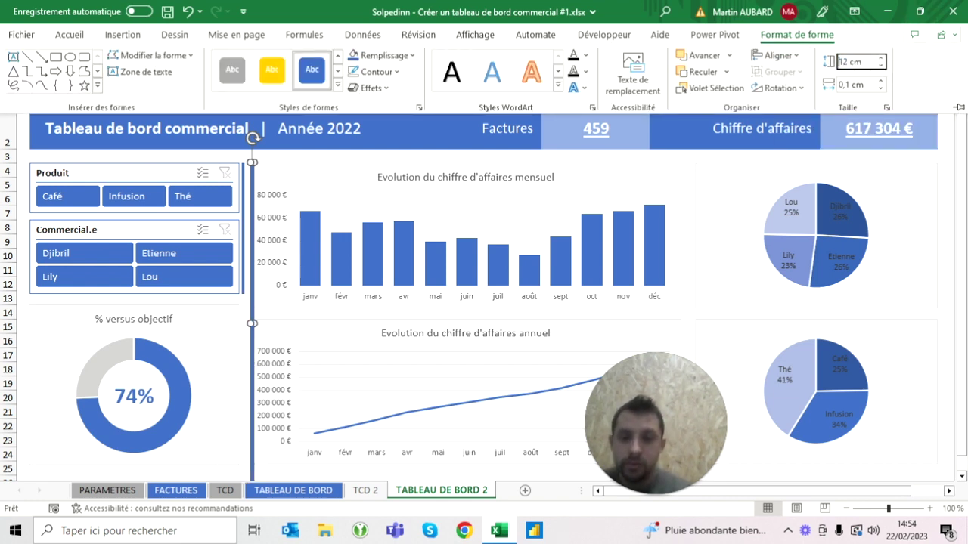
key(Return)
click(832, 35)
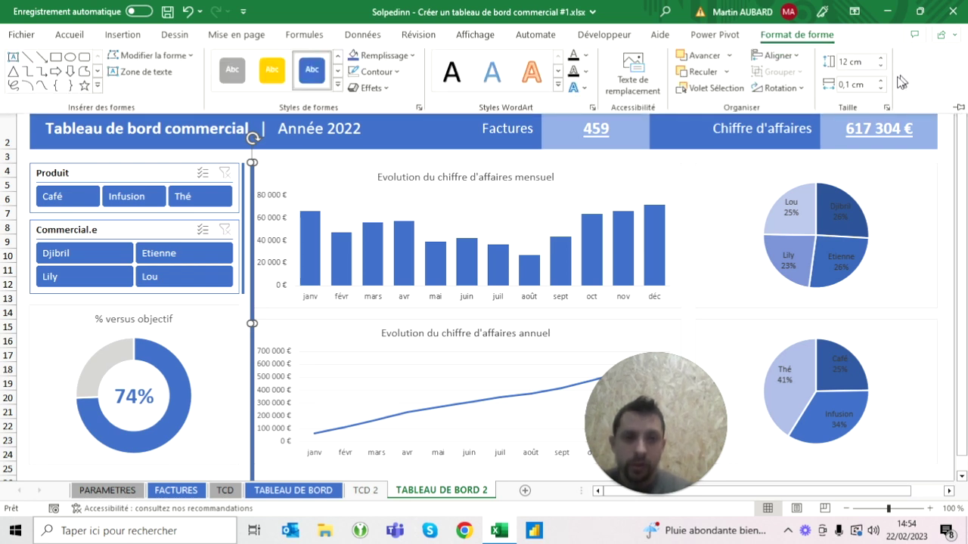
key(Escape)
click(252, 219)
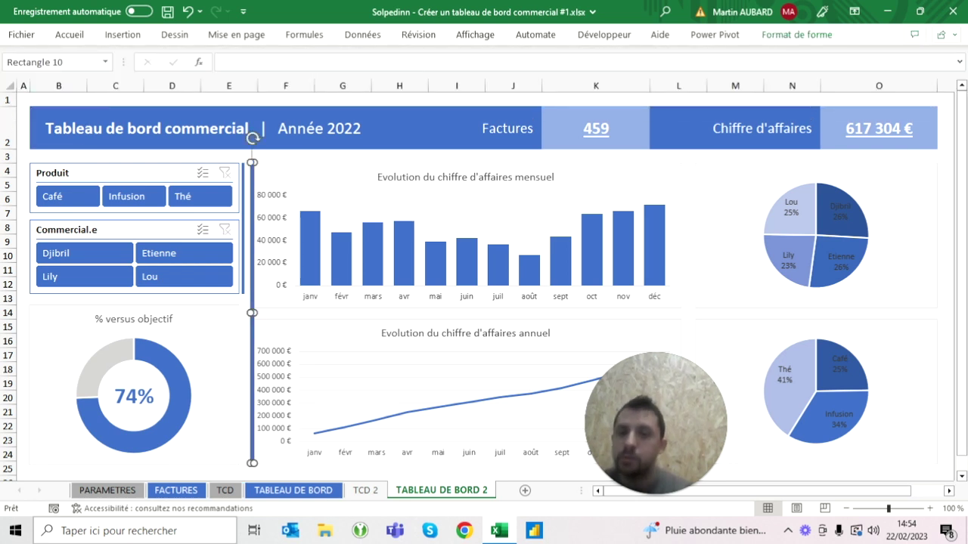
click(468, 227)
Nudge the monthly and annual revenue charts slightly right of the separator
ctrl+click(469, 393)
key(Right)
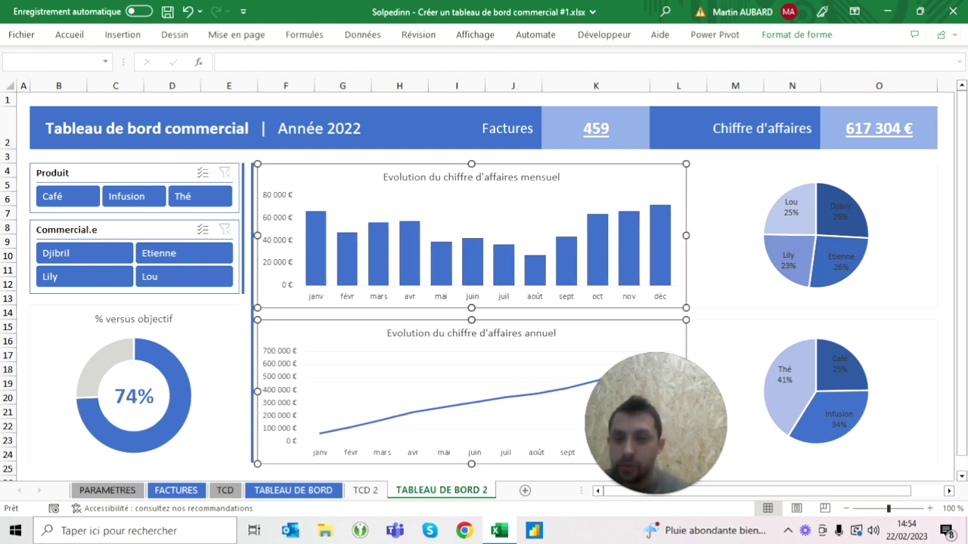
key(Right)
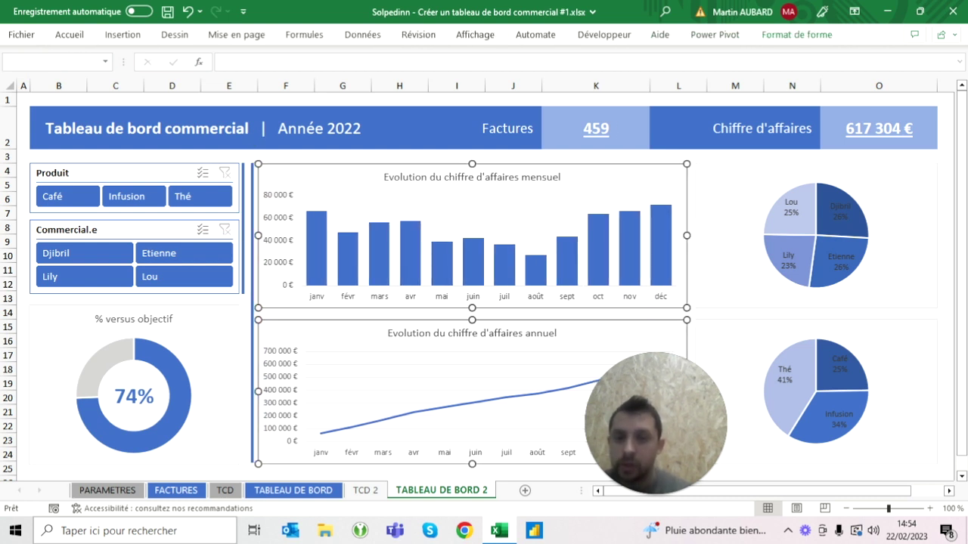
key(Tab)
key(Tab)
key(Tab)
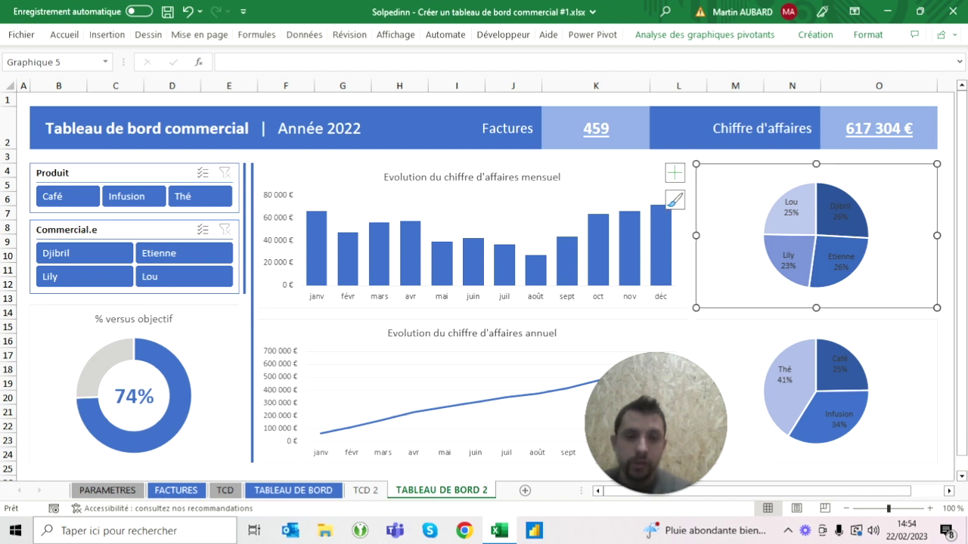
Narrow both pie charts to 8,8 cm wide
ctrl+click(831, 378)
click(824, 35)
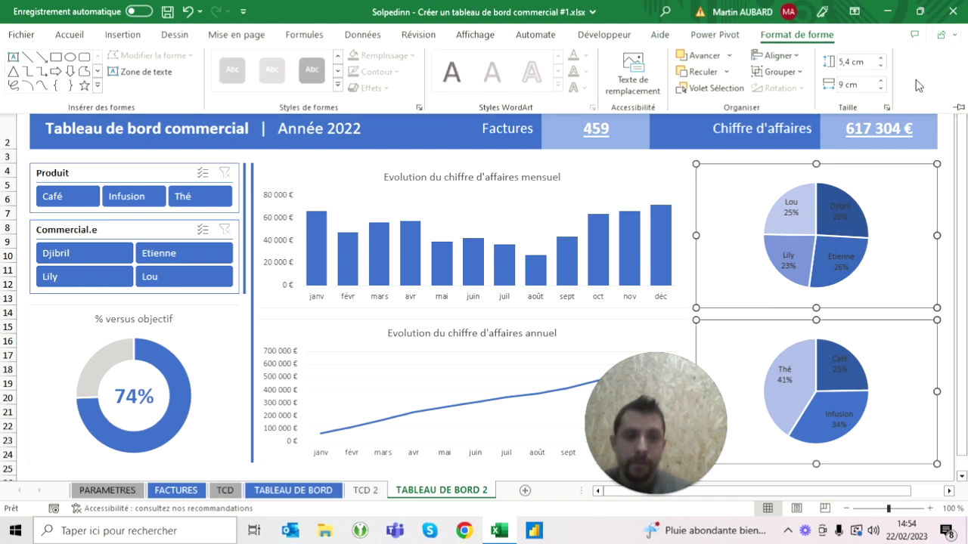
click(880, 88)
click(881, 88)
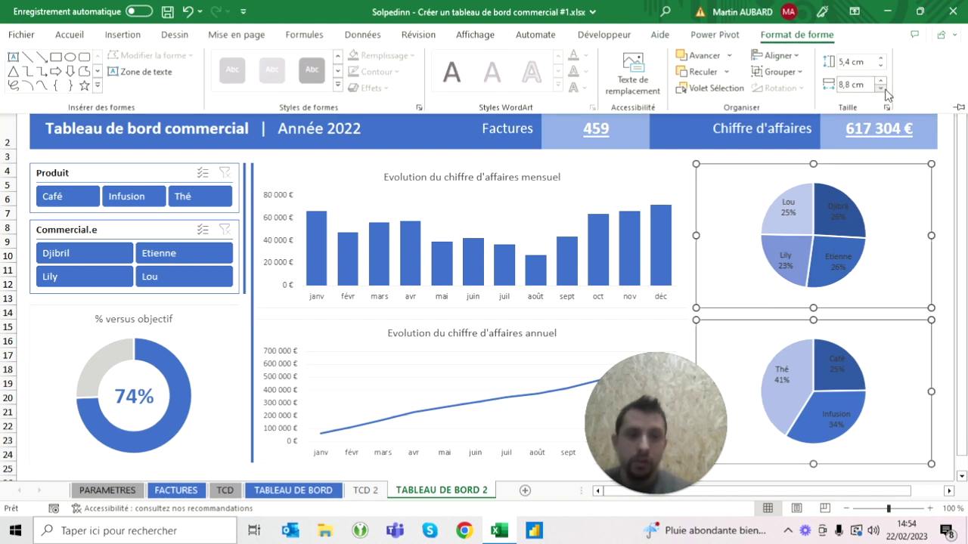
key(Right)
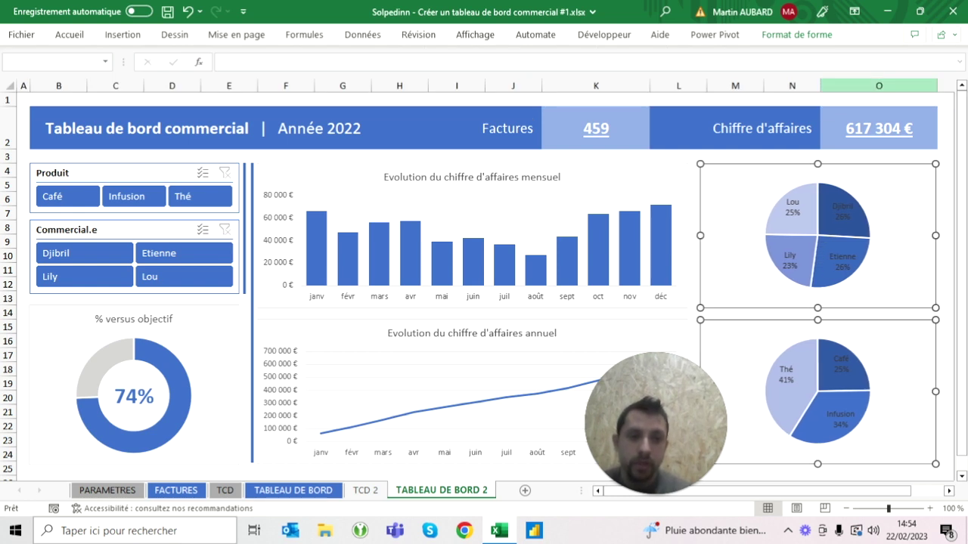
click(59, 129)
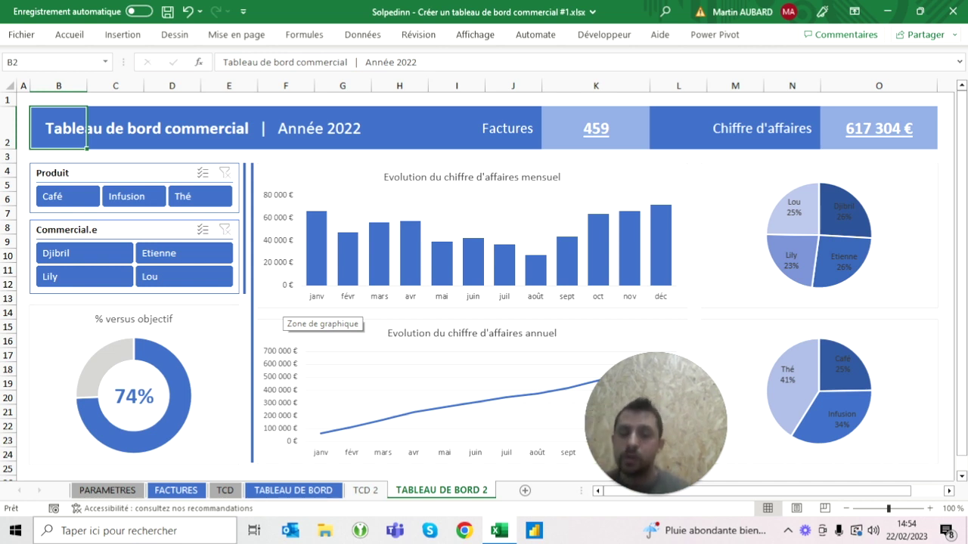
Filter the Produit slicer to Infusion and the Commercial.e slicer to one salesperson
click(64, 197)
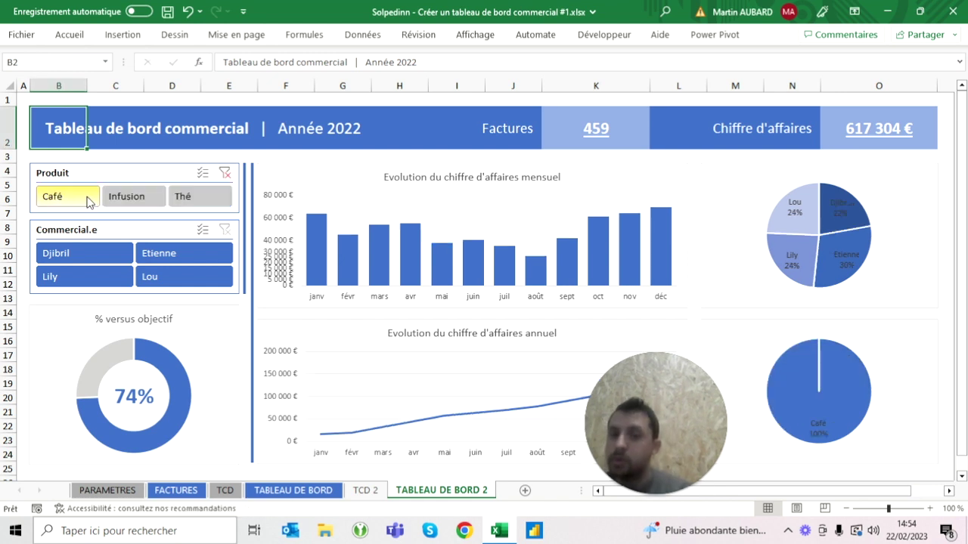
click(114, 198)
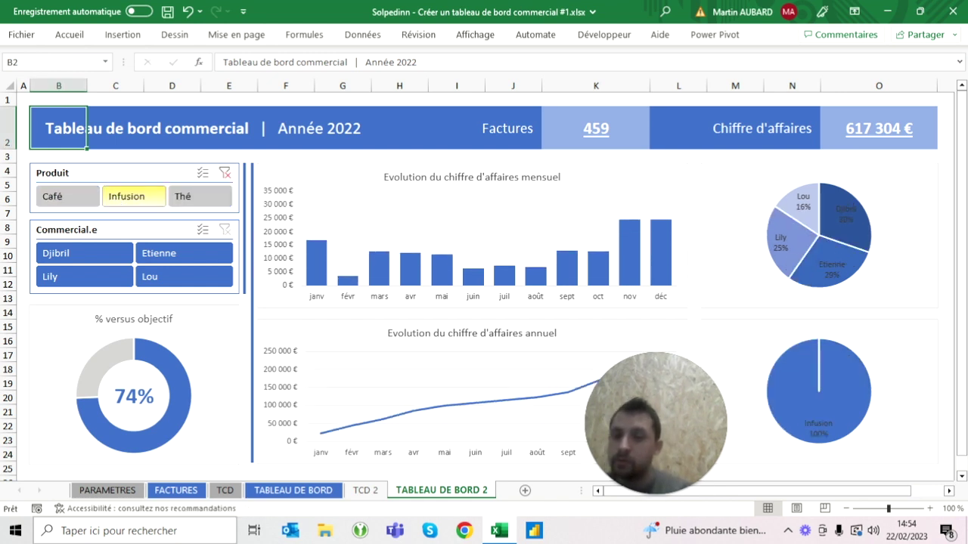
click(67, 255)
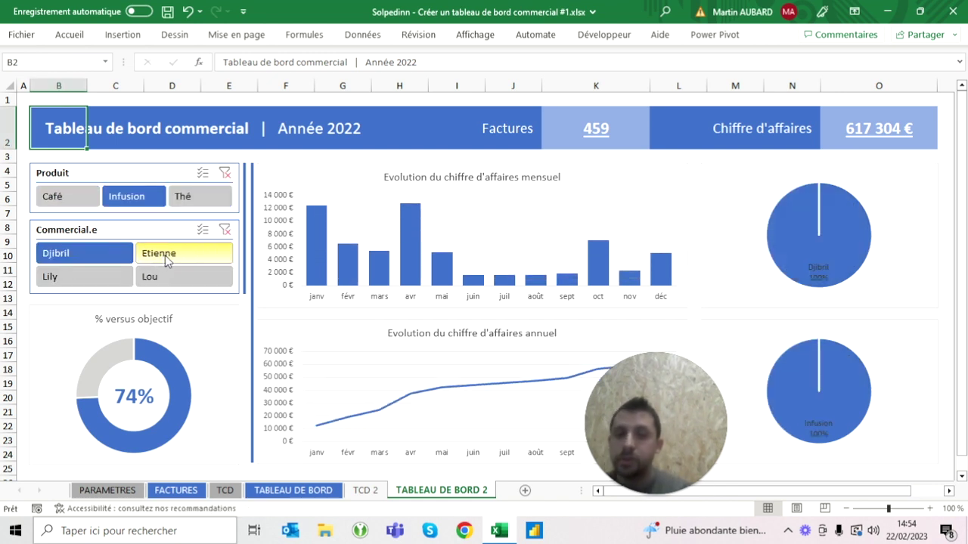